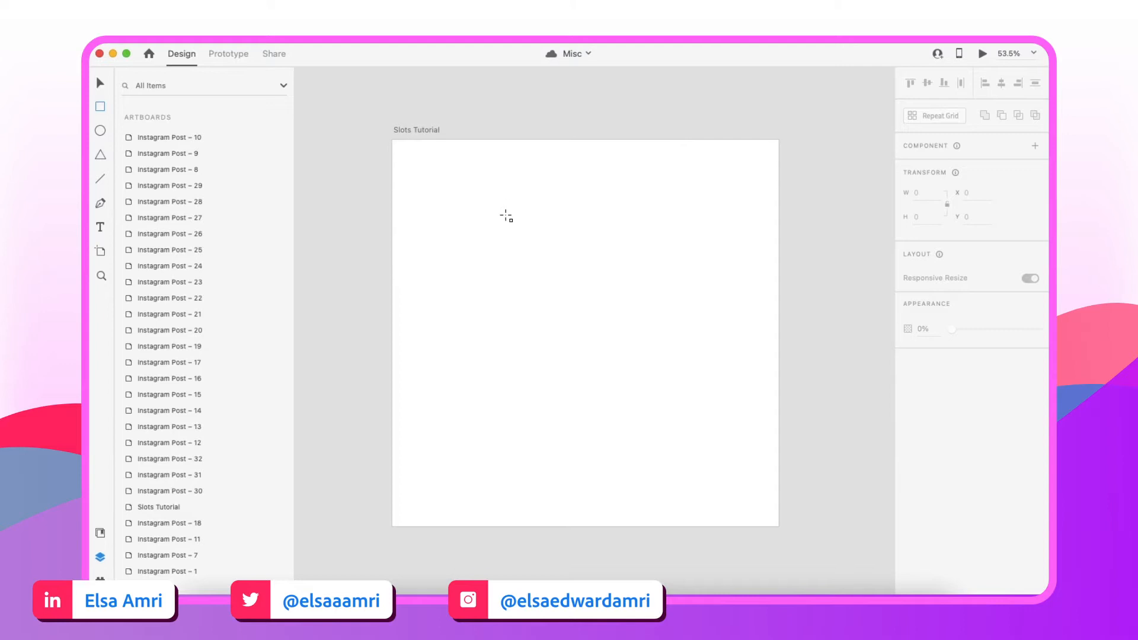
Draw a rectangle about 348 by 558 on the Slots Tutorial artboard and centre it on the artboard
{"action": "left_click_drag", "start_coordinate": [515, 234], "coordinate": [641, 434]}
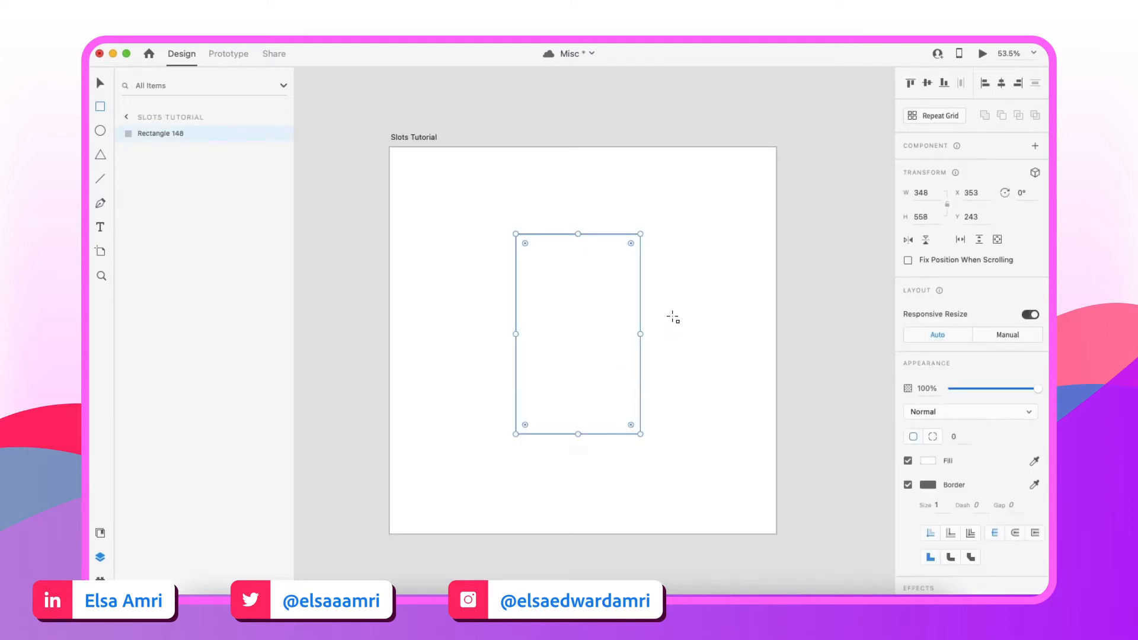
{"action": "key", "text": "v"}
{"action": "mouse_move", "coordinate": [591, 308]}
{"action": "left_mouse_down"}
{"action": "mouse_move", "coordinate": [581, 308]}
{"action": "mouse_move", "coordinate": [595, 318]}
{"action": "left_mouse_up"}
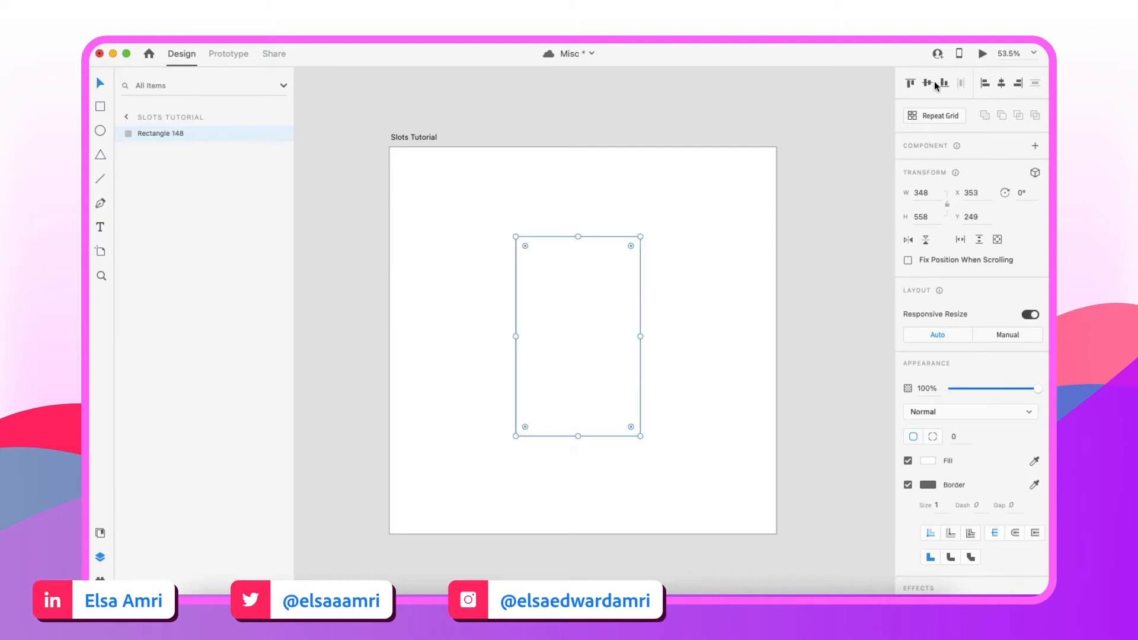
{"action": "left_click", "coordinate": [1001, 82]}
{"action": "scroll", "coordinate": [556, 404], "scroll_direction": "up", "scroll_amount": 2}
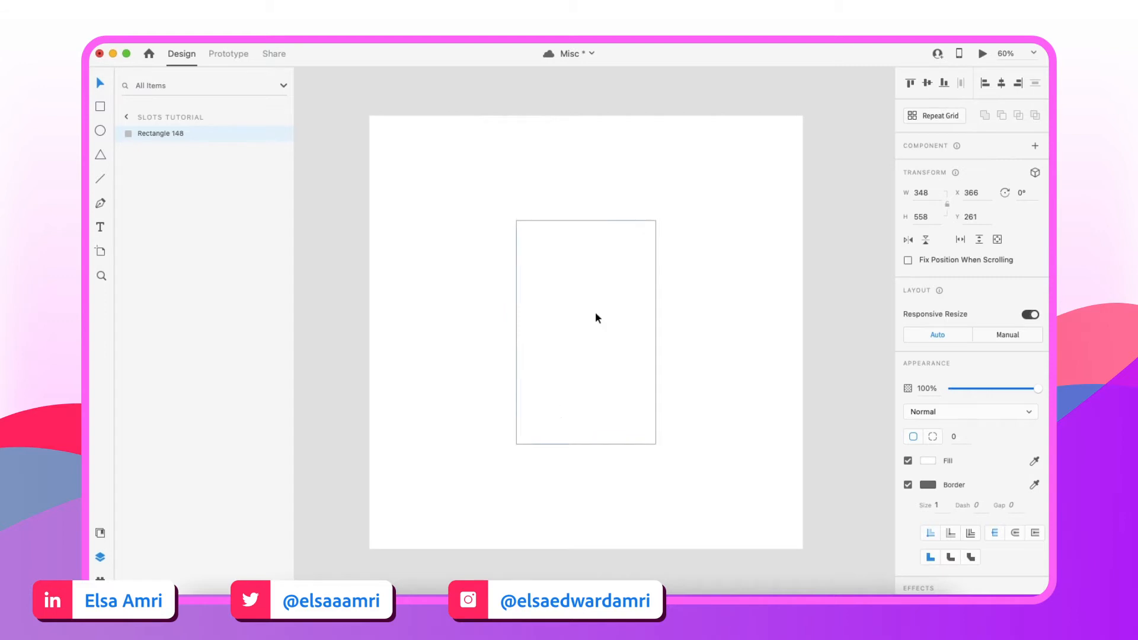
Round the rectangle's corners to a radius of about 85 and give it a borderless light grey fill
{"action": "left_click_drag", "start_coordinate": [646, 232], "coordinate": [630, 251]}
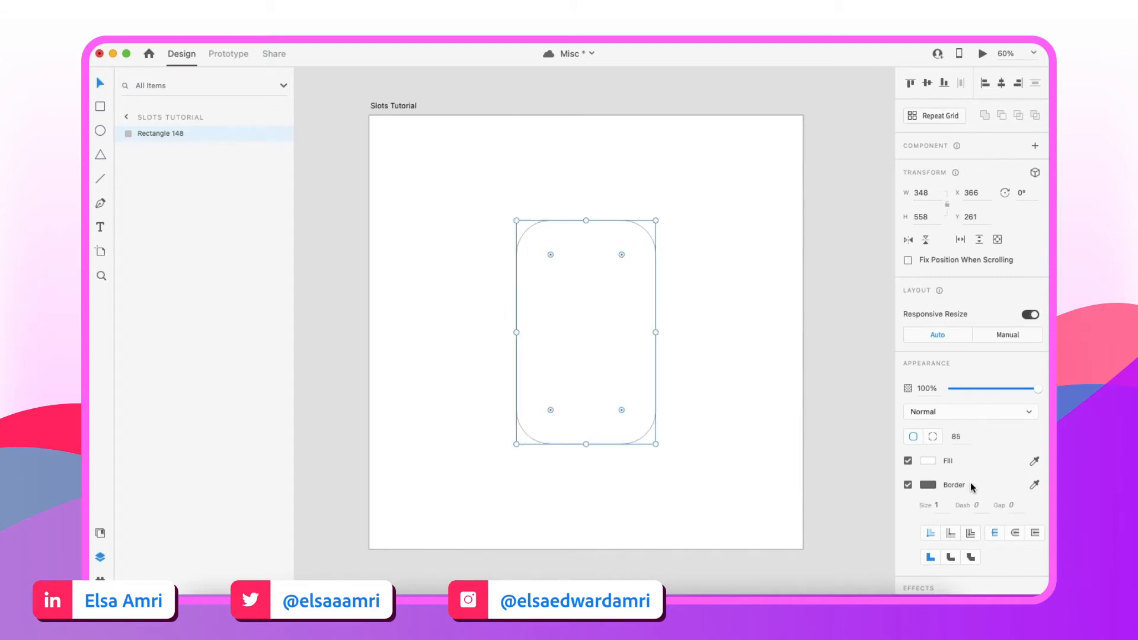
{"action": "left_click", "coordinate": [907, 485]}
{"action": "left_click", "coordinate": [927, 461]}
{"action": "left_click", "coordinate": [794, 421]}
{"action": "left_click", "coordinate": [769, 418]}
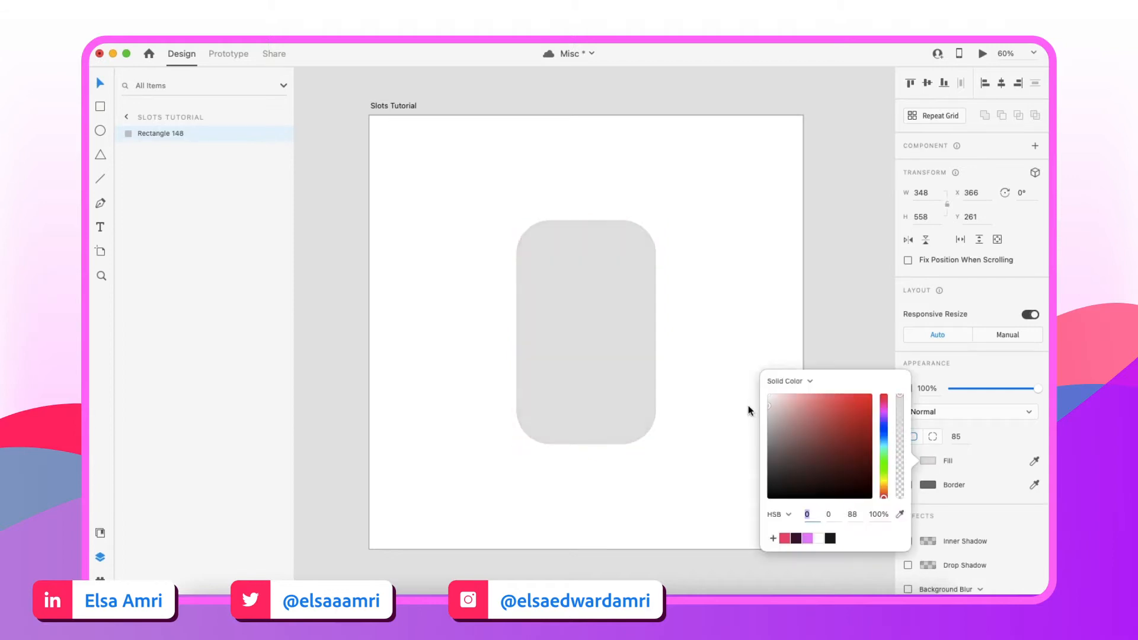
{"action": "left_click", "coordinate": [601, 340]}
Duplicate the rounded rectangle twice in place and hide the topmost copy
{"action": "scroll", "coordinate": [601, 342], "scroll_direction": "up", "scroll_amount": 2}
{"action": "scroll", "coordinate": [557, 313], "scroll_direction": "down", "scroll_amount": 2}
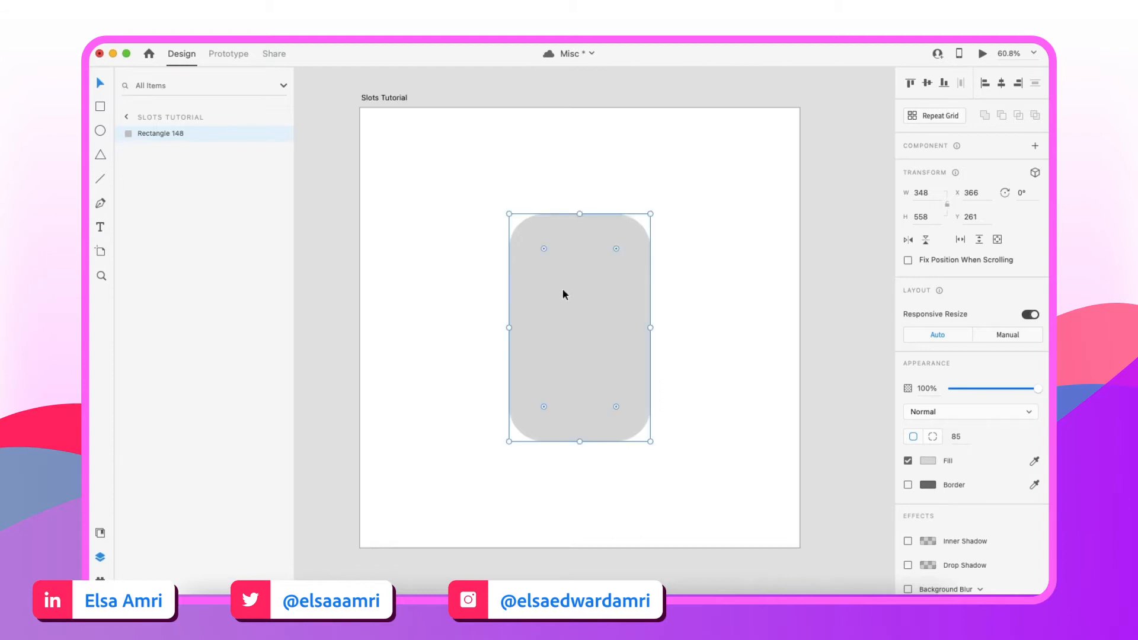
{"action": "key", "text": "super+d"}
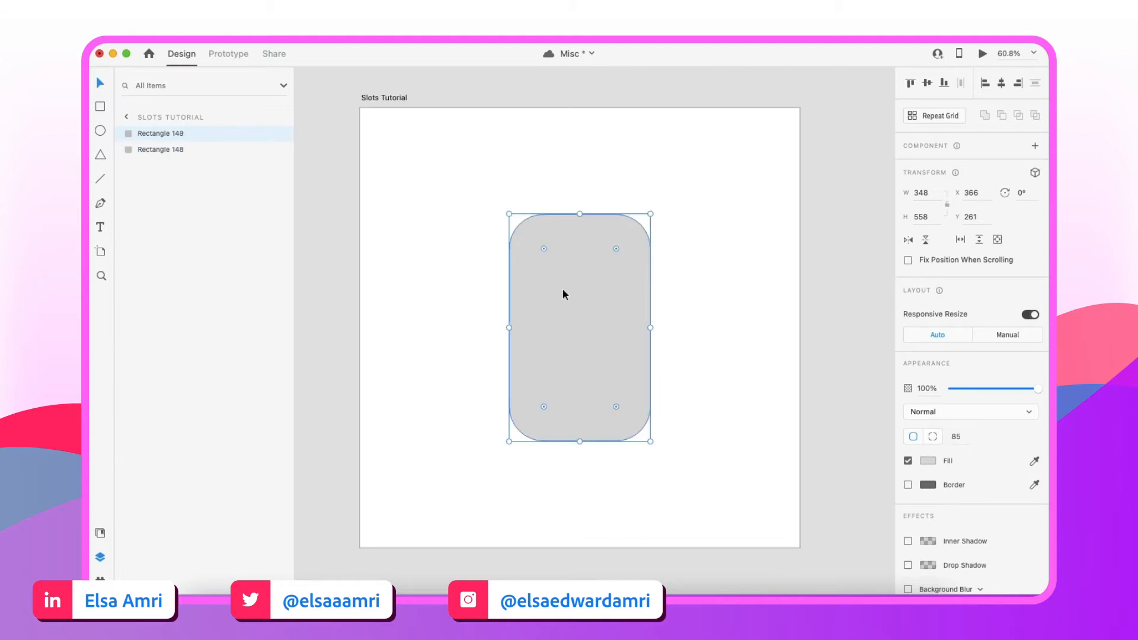
{"action": "key", "text": "super+d"}
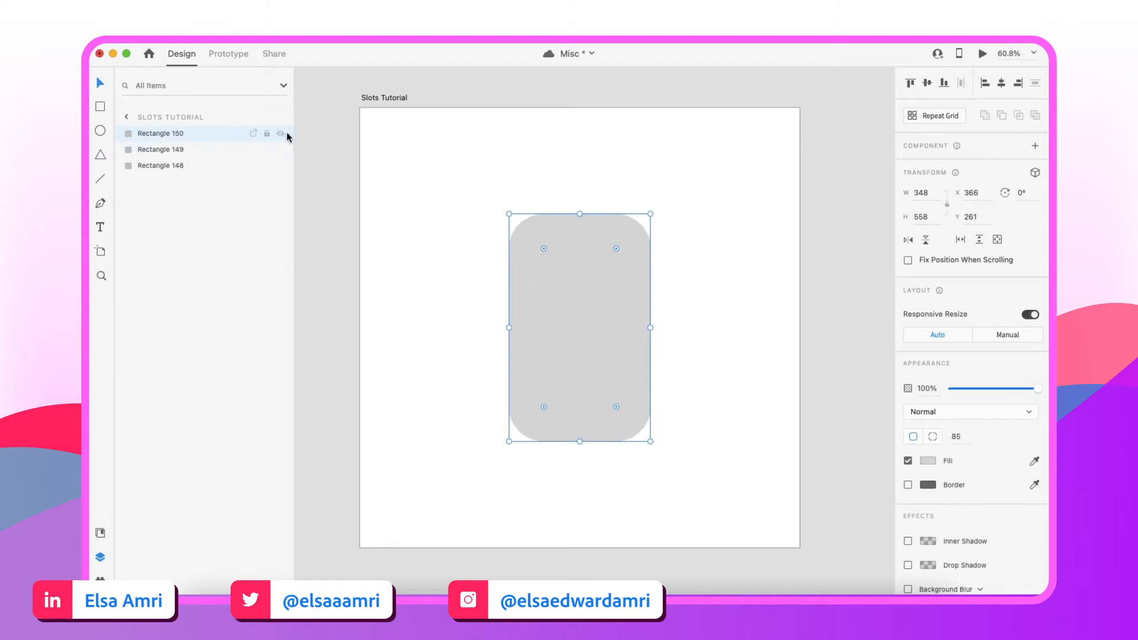
{"action": "left_click", "coordinate": [279, 133]}
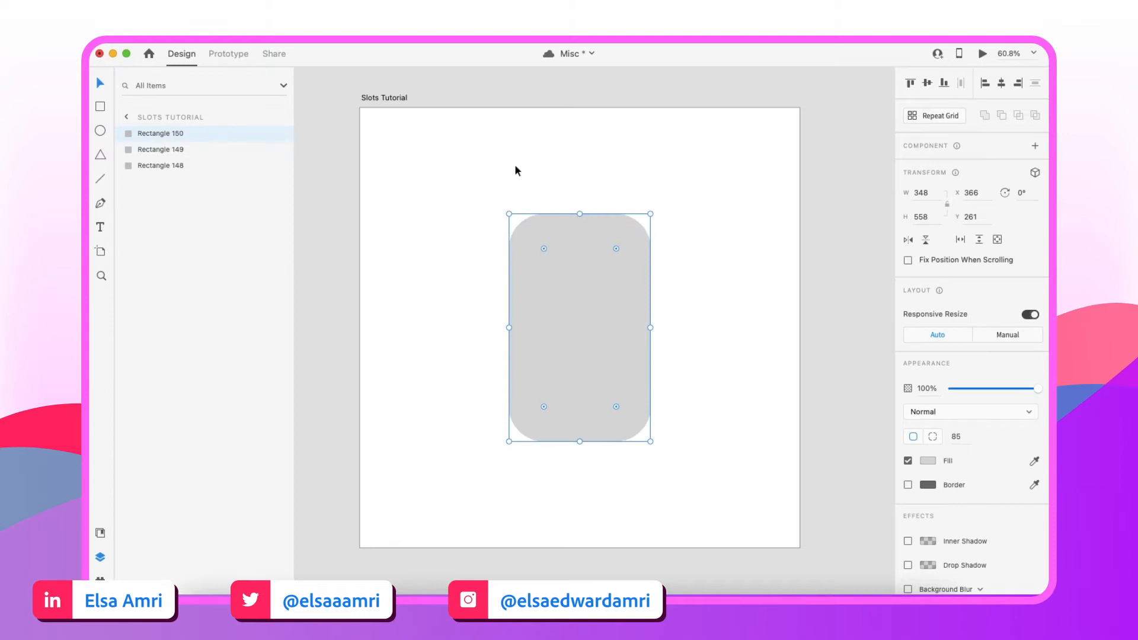
{"action": "left_click", "coordinate": [744, 246]}
Change the fill of the upper visible rectangle, Rectangle 149, to a darker grey
{"action": "left_click", "coordinate": [589, 274]}
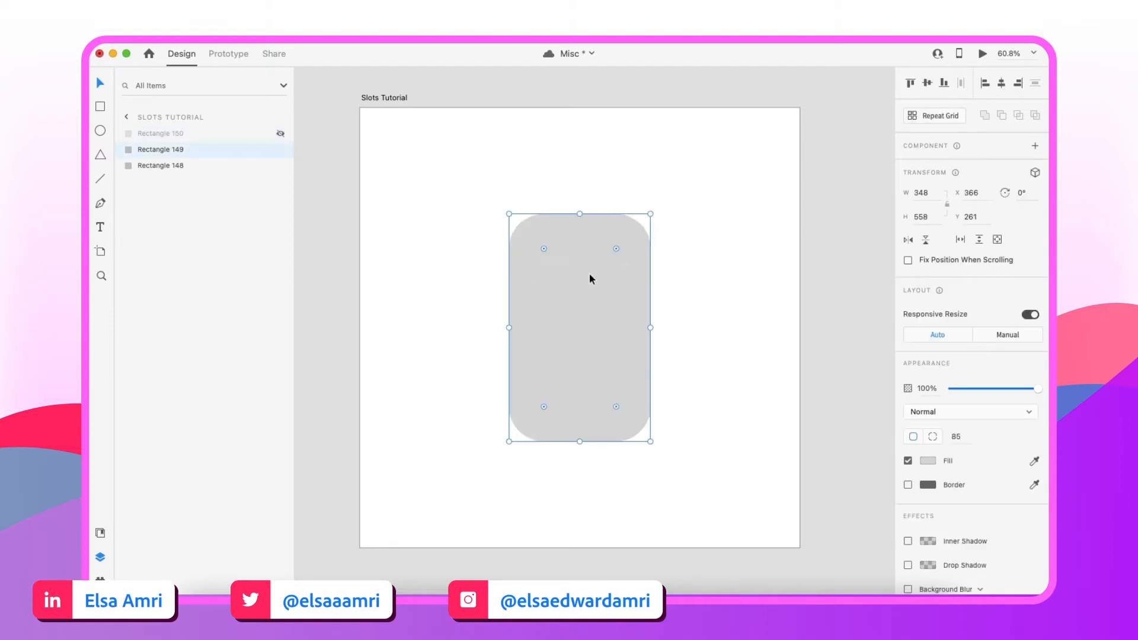
{"action": "left_click", "coordinate": [927, 461]}
{"action": "left_click_drag", "start_coordinate": [784, 409], "coordinate": [759, 433]}
{"action": "left_click", "coordinate": [567, 340]}
Shift the darker rectangle 30 px left and 30 px up
{"action": "key", "text": "shift+Left"}
{"action": "key", "text": "shift+Up"}
{"action": "key", "text": "shift+Left"}
{"action": "key", "text": "shift+Up"}
{"action": "key", "text": "shift+Left"}
{"action": "key", "text": "shift+Up"}
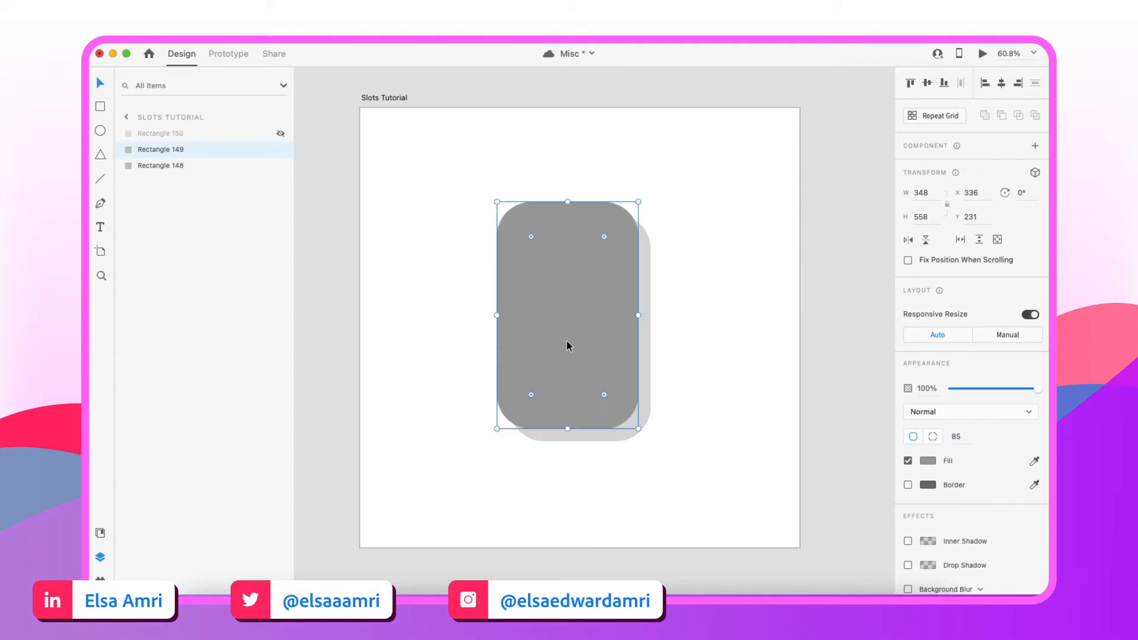
Subtract the darker rectangle from the light grey rectangle behind it
{"action": "scroll", "coordinate": [566, 342], "scroll_direction": "up", "scroll_amount": 2}
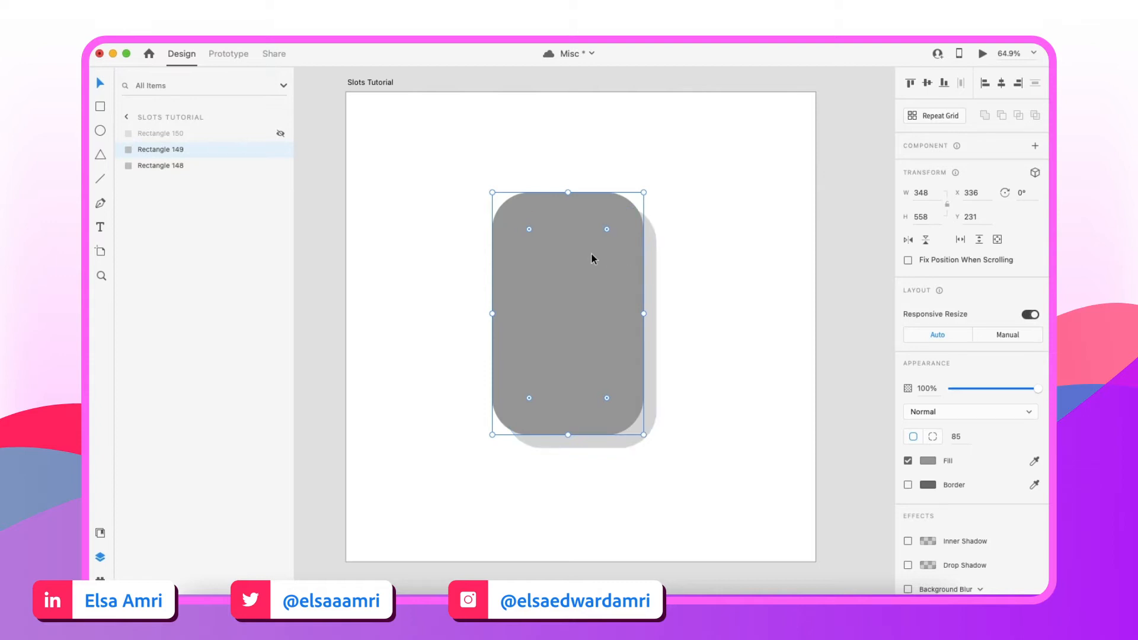
{"action": "left_click", "coordinate": [652, 264], "text": "shift"}
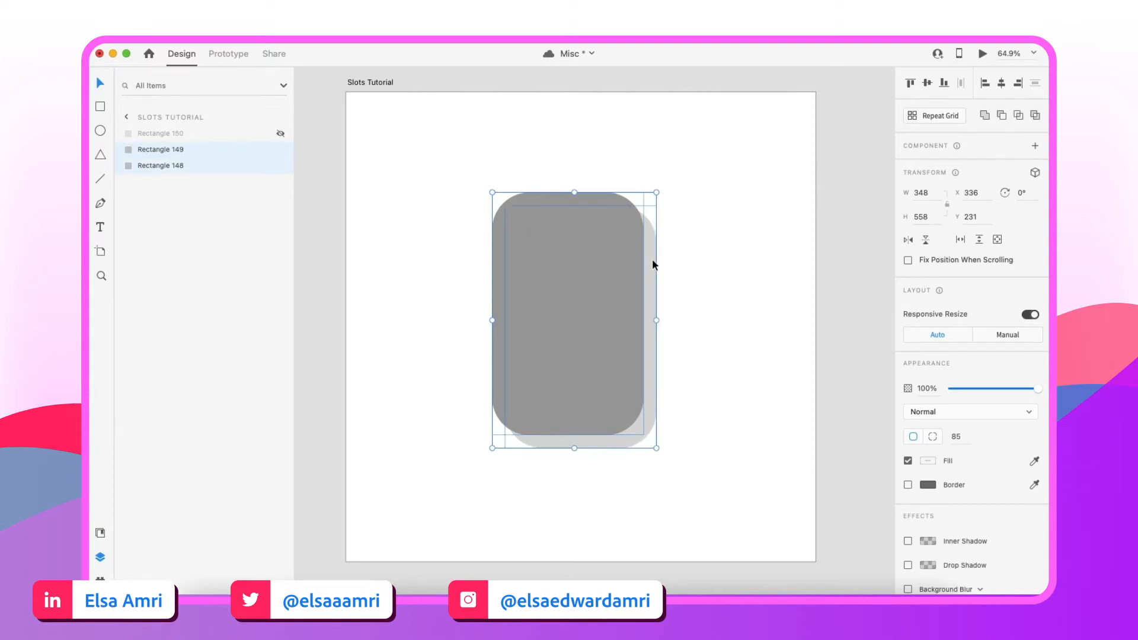
{"action": "left_click", "coordinate": [1002, 116]}
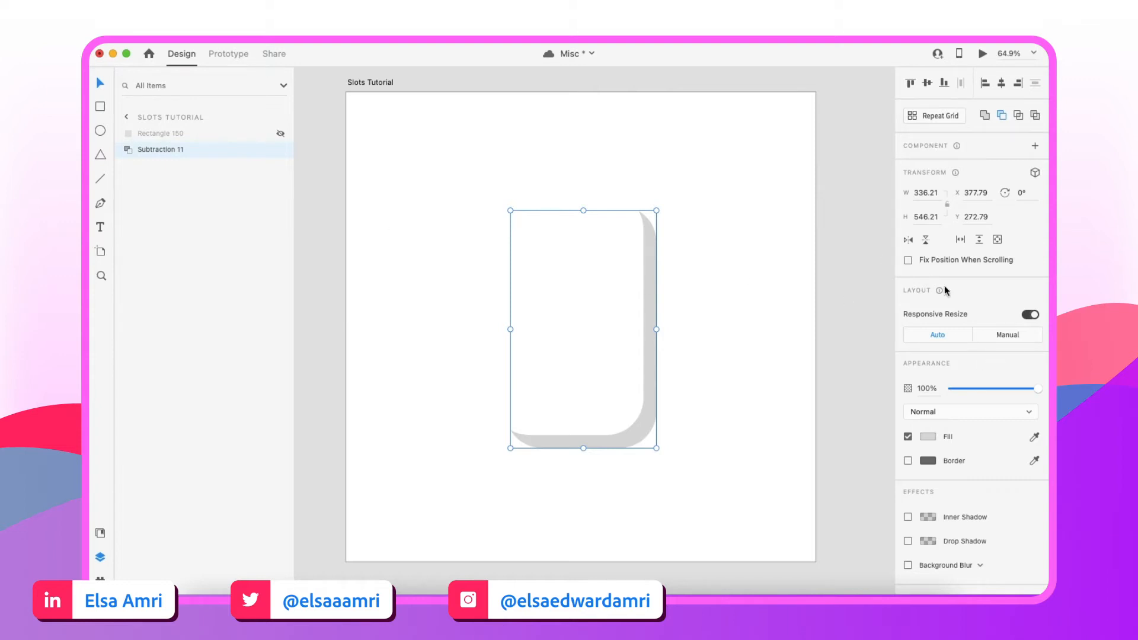
Rename the subtracted shape's layer as Slot Shape
{"action": "double_click", "coordinate": [171, 154]}
{"action": "type", "text": "alot Shape"}
{"action": "key", "text": "Return"}
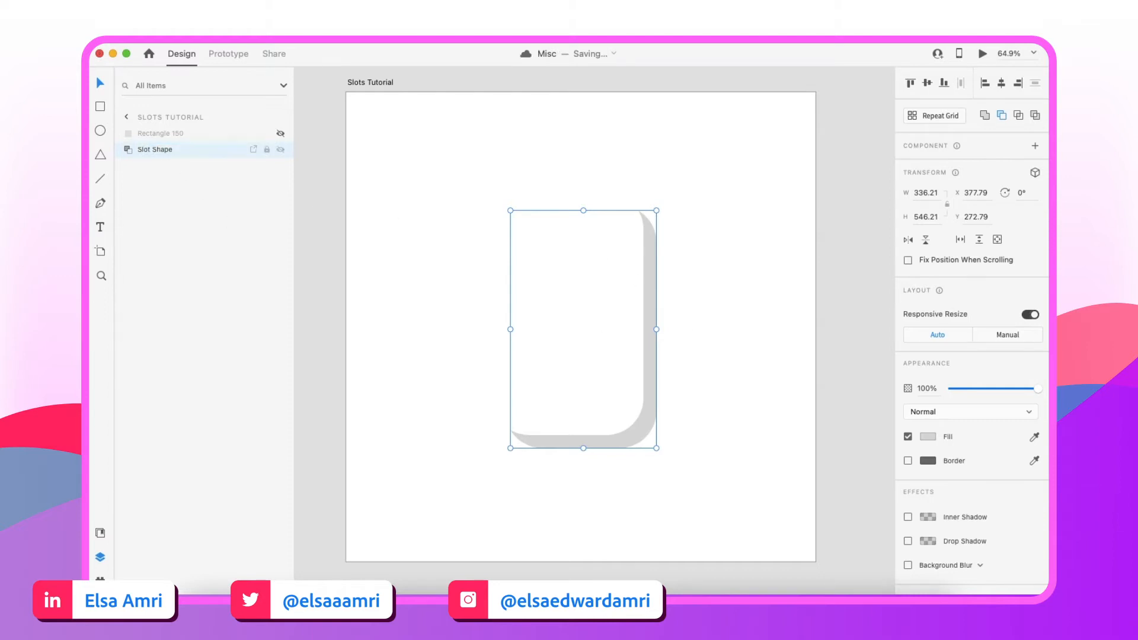
Apply an Object Blur of about 14 to Slot Shape
{"action": "scroll", "coordinate": [913, 474], "scroll_direction": "down", "scroll_amount": 2}
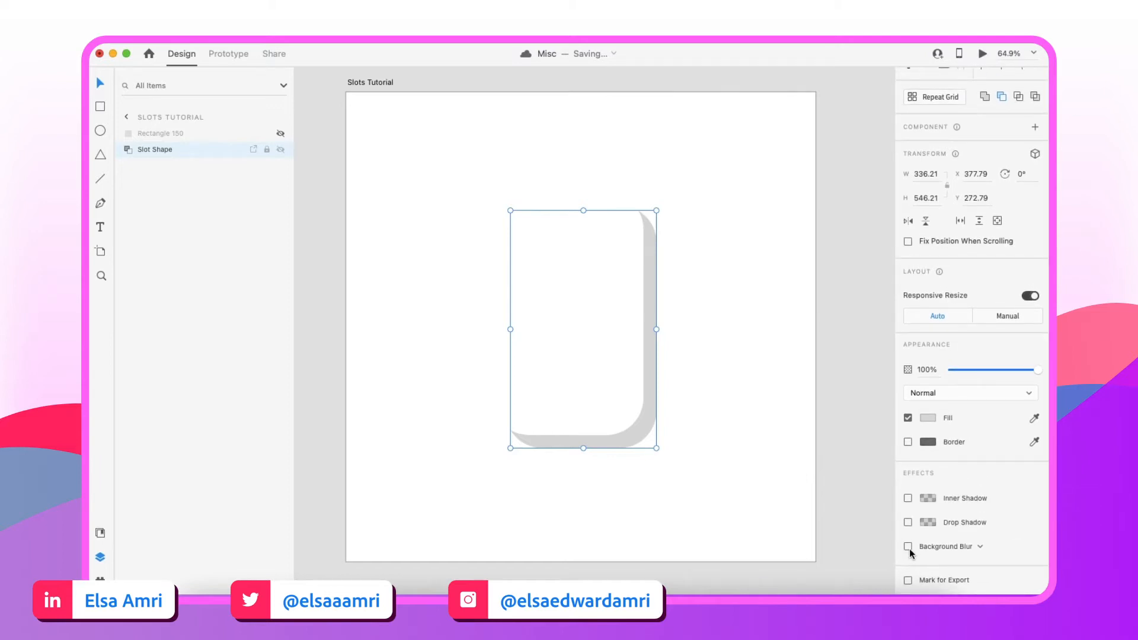
{"action": "left_click", "coordinate": [938, 546]}
{"action": "left_click", "coordinate": [950, 561]}
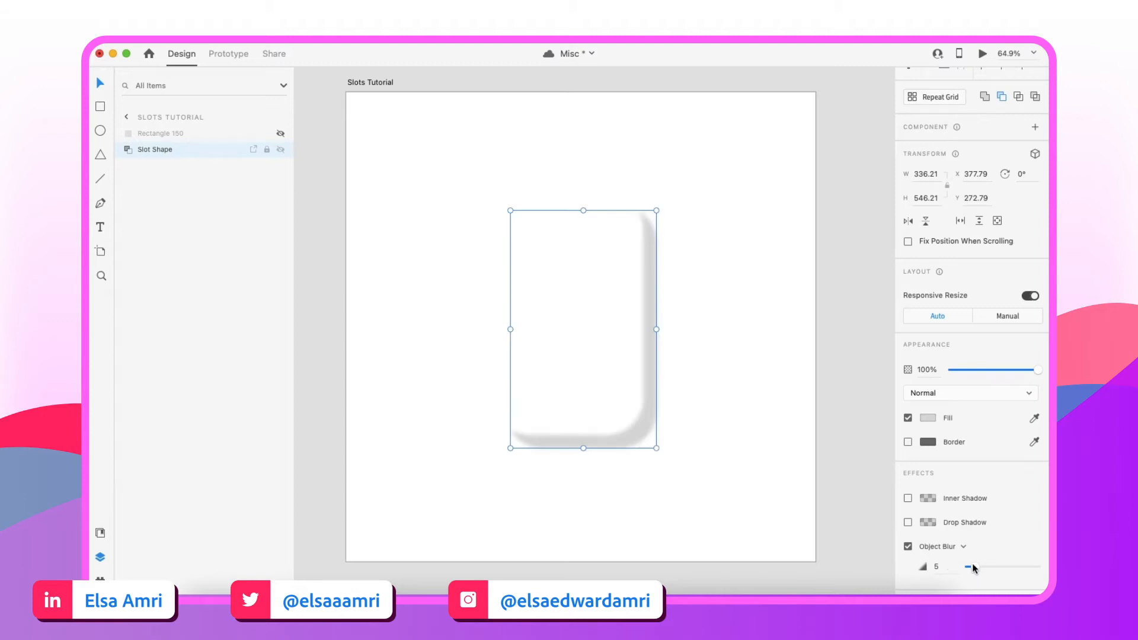
{"action": "left_click_drag", "start_coordinate": [972, 567], "coordinate": [987, 566]}
Move Rectangle 149 inside Slot Shape 10 px further up and 10 px further left
{"action": "left_click", "coordinate": [128, 148]}
{"action": "left_click", "coordinate": [155, 168]}
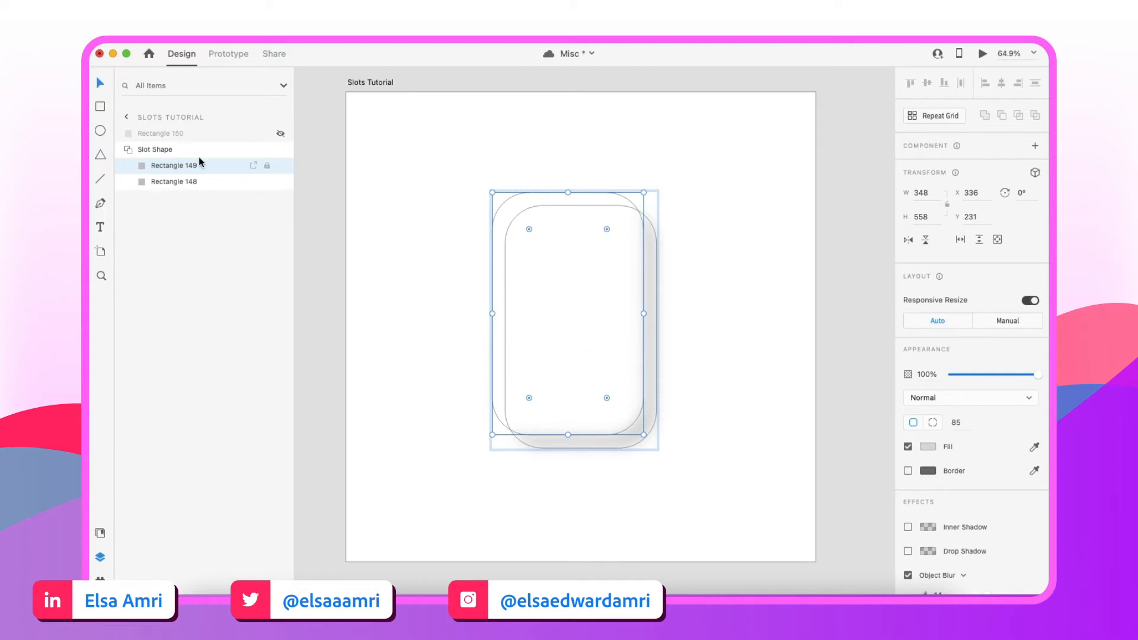
{"action": "scroll", "coordinate": [629, 241], "scroll_direction": "up", "scroll_amount": 3}
{"action": "key", "text": "shift+Up"}
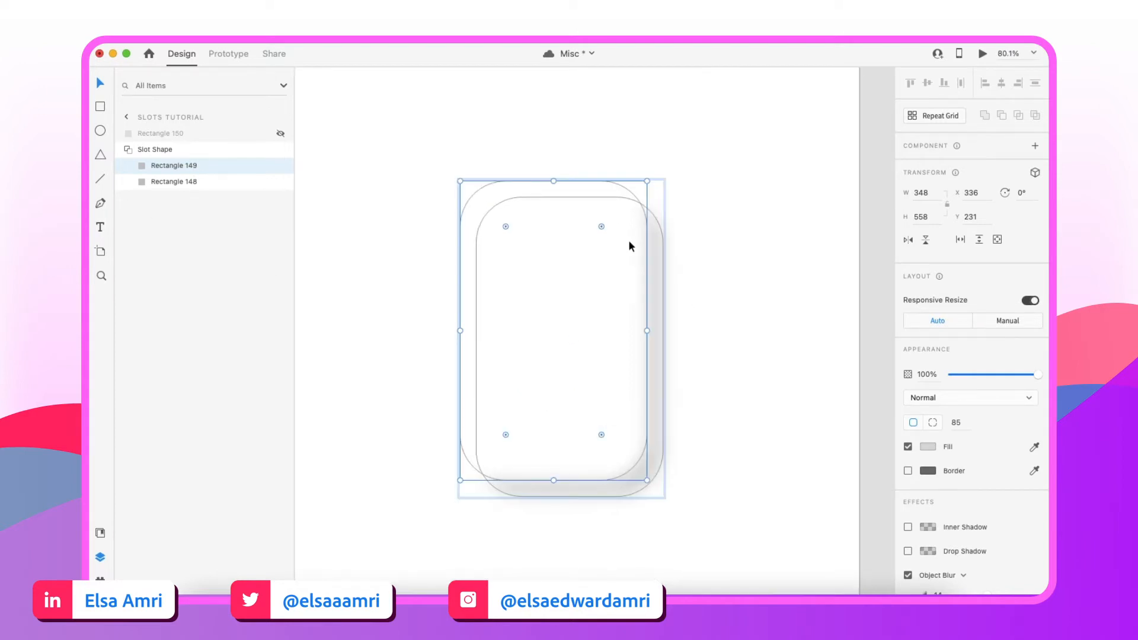
{"action": "key", "text": "shift+Left"}
{"action": "key", "text": "super+0"}
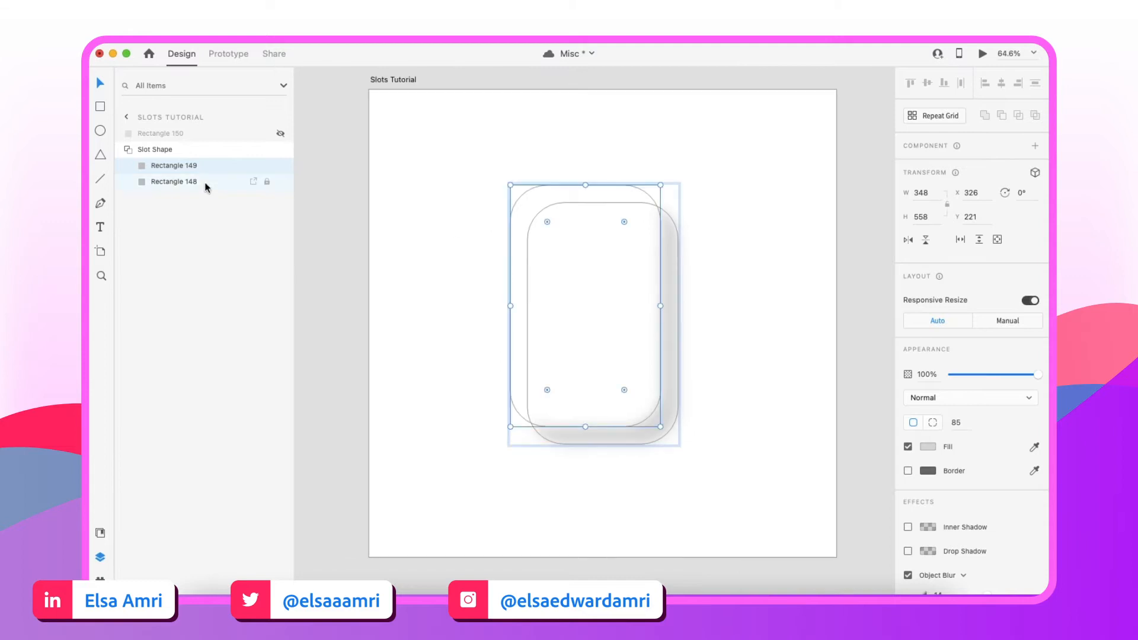
{"action": "left_click", "coordinate": [685, 148]}
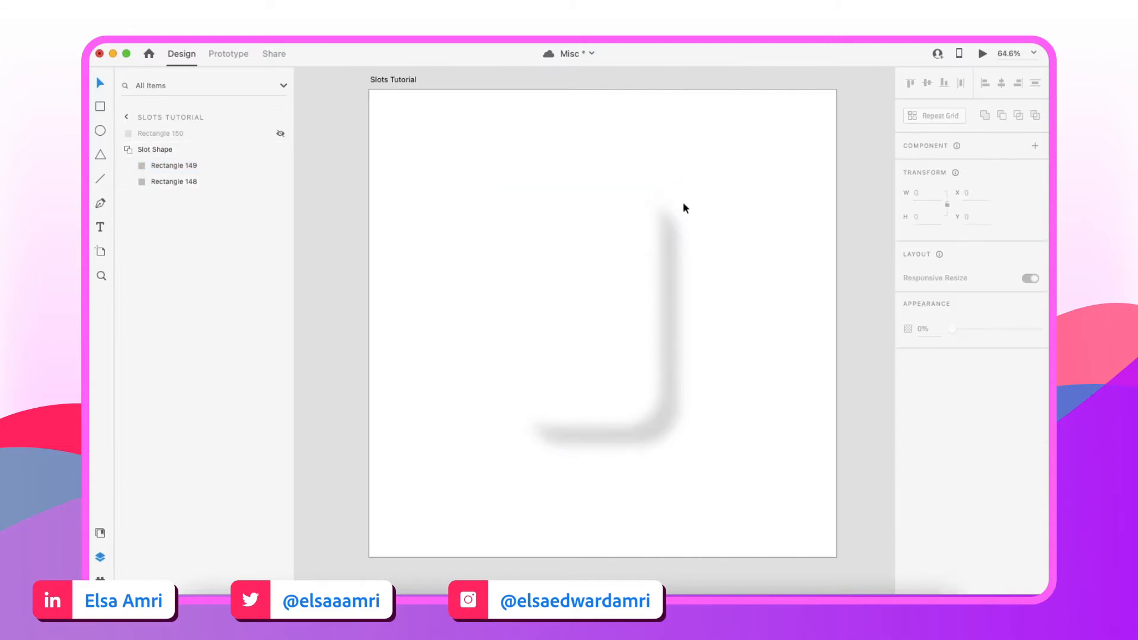
Shrink Rectangle 149 to a width of about 308, aligning its left and upper edges with Rectangle 148
{"action": "left_click", "coordinate": [670, 231]}
{"action": "scroll", "coordinate": [670, 231], "scroll_direction": "up", "scroll_amount": 3}
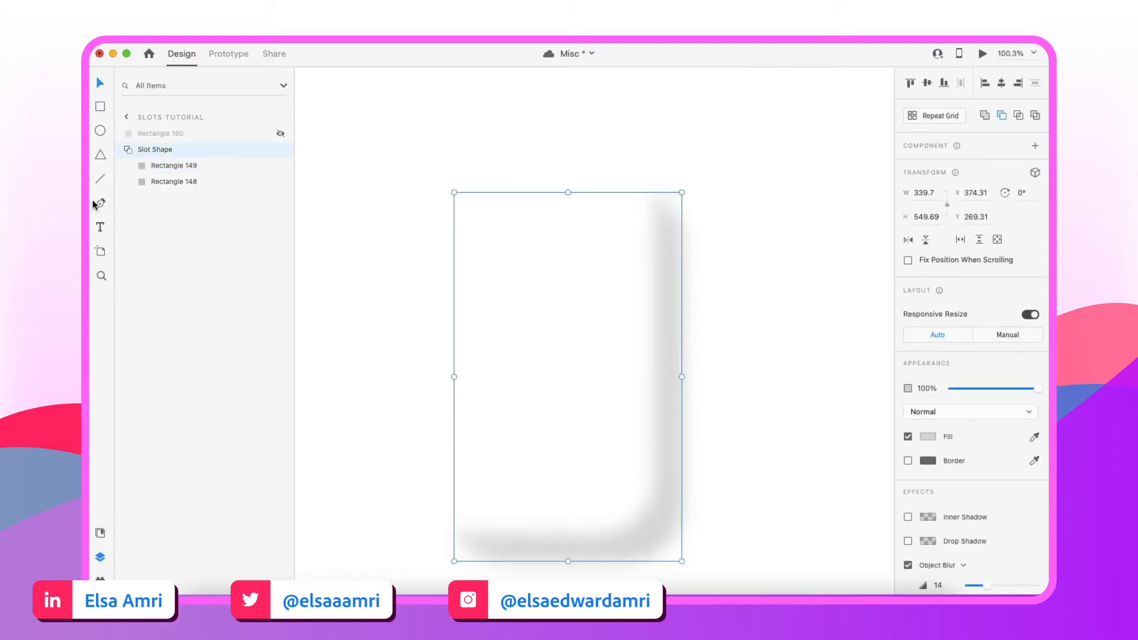
{"action": "left_click", "coordinate": [172, 165]}
{"action": "left_click_drag", "start_coordinate": [536, 160], "coordinate": [537, 184]}
{"action": "left_click_drag", "start_coordinate": [418, 358], "coordinate": [447, 359]}
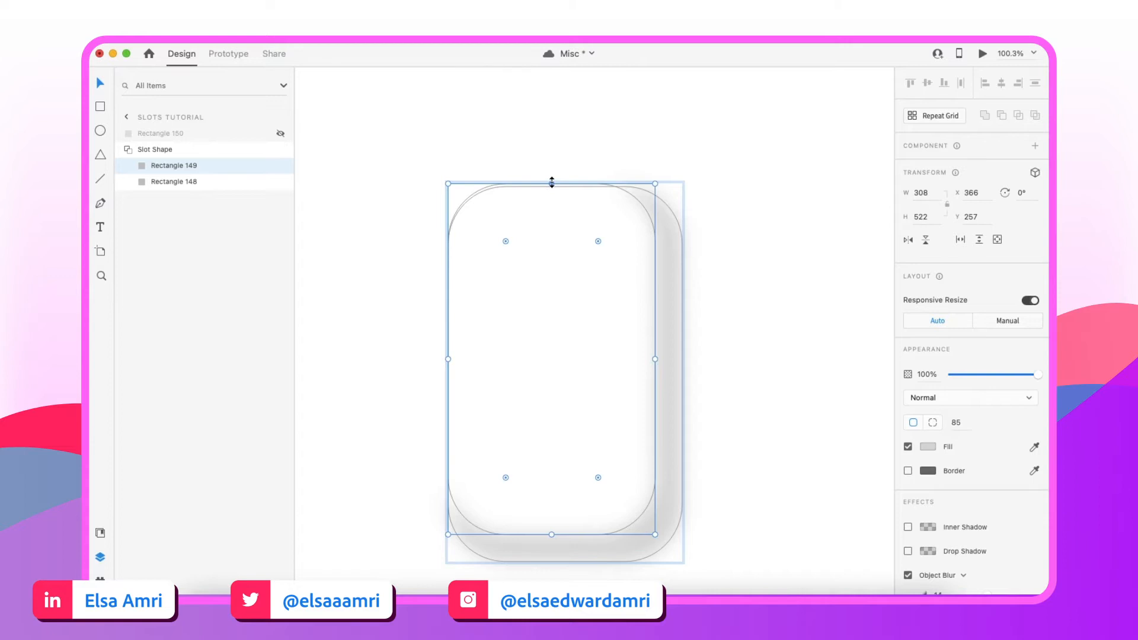
{"action": "left_click_drag", "start_coordinate": [552, 182], "coordinate": [552, 186]}
{"action": "left_click", "coordinate": [654, 150]}
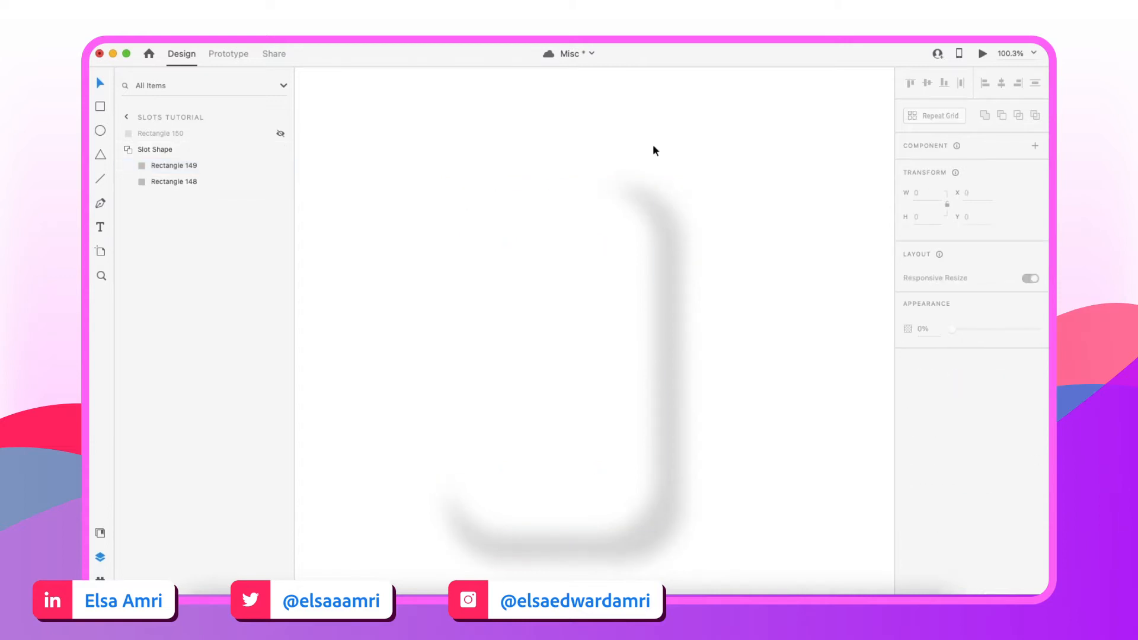
Lighten the grey fill of Slot Shape
{"action": "scroll", "coordinate": [654, 150], "scroll_direction": "down", "scroll_amount": 5}
{"action": "scroll", "coordinate": [654, 150], "scroll_direction": "up", "scroll_amount": 4}
{"action": "left_click", "coordinate": [668, 232]}
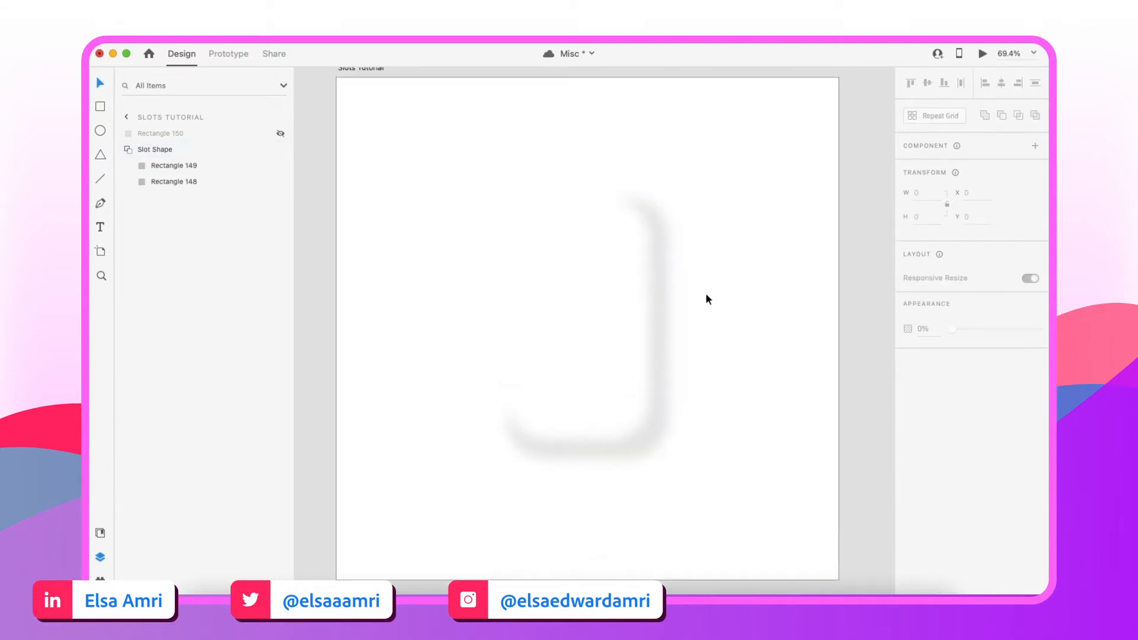
Examine the blurred slot shadow on the artboard at different zoom levels
{"action": "scroll", "coordinate": [705, 295], "scroll_direction": "down", "scroll_amount": 6}
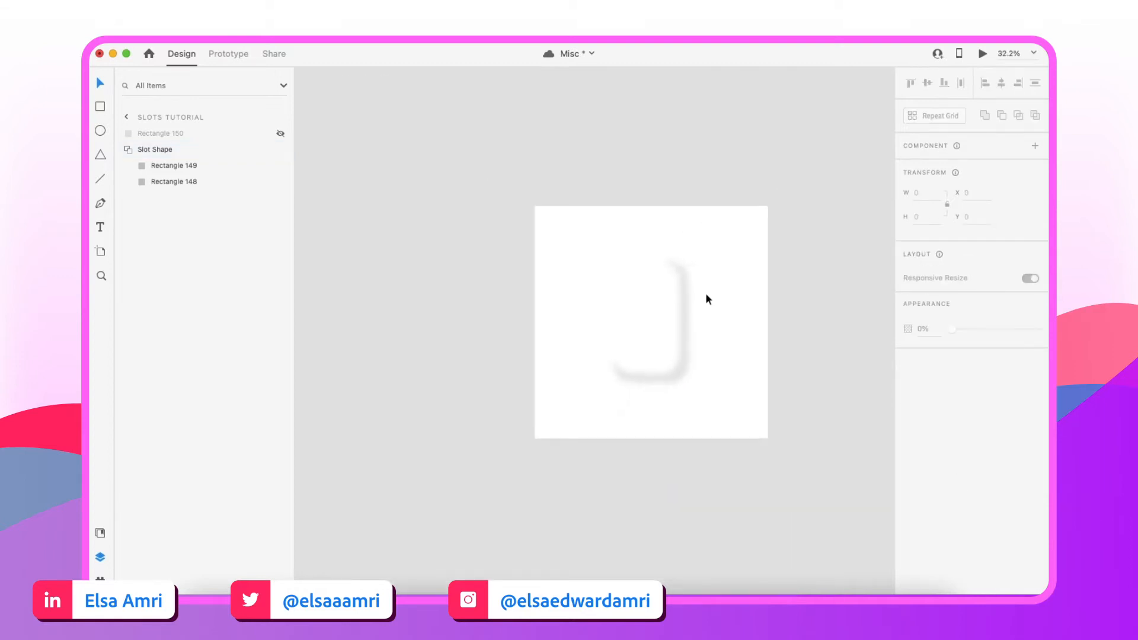
{"action": "scroll", "coordinate": [705, 295], "scroll_direction": "up", "scroll_amount": 8}
{"action": "scroll", "coordinate": [705, 293], "scroll_direction": "down", "scroll_amount": 4}
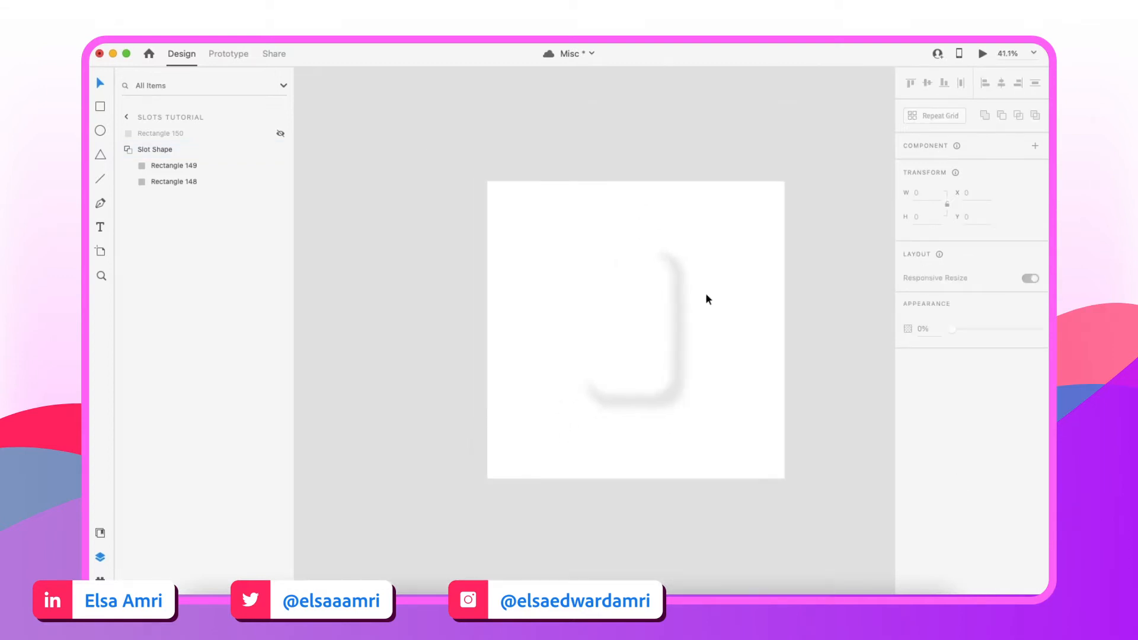
{"action": "scroll", "coordinate": [681, 296], "scroll_direction": "up", "scroll_amount": 3}
{"action": "left_click", "coordinate": [652, 302]}
{"action": "left_click", "coordinate": [705, 316]}
{"action": "scroll", "coordinate": [705, 316], "scroll_direction": "down", "scroll_amount": 5}
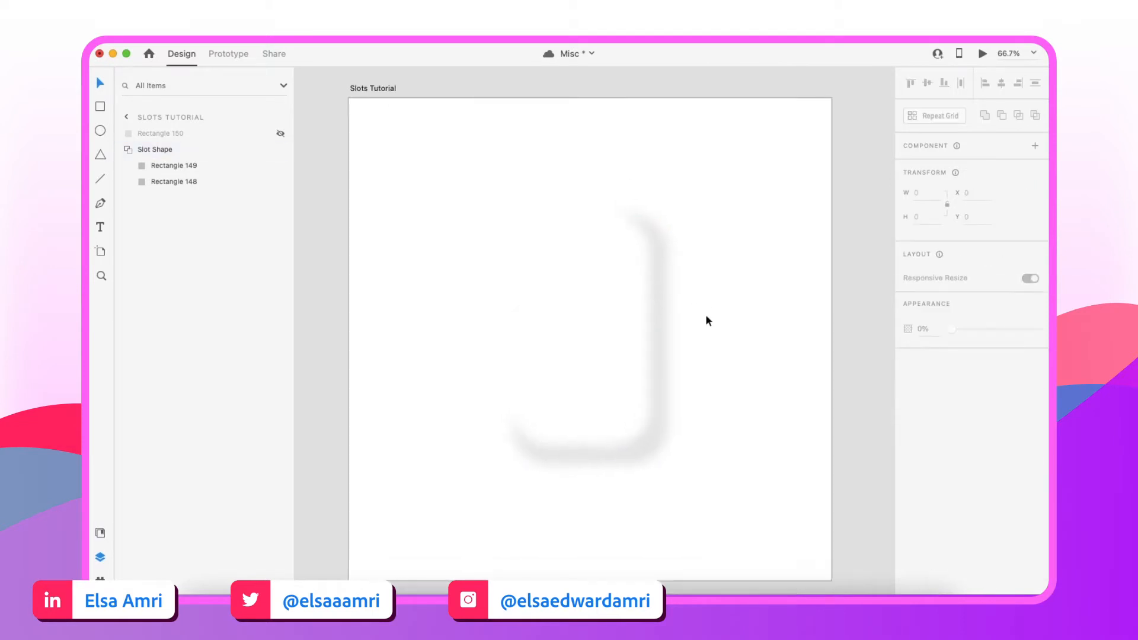
{"action": "scroll", "coordinate": [705, 316], "scroll_direction": "up", "scroll_amount": 5}
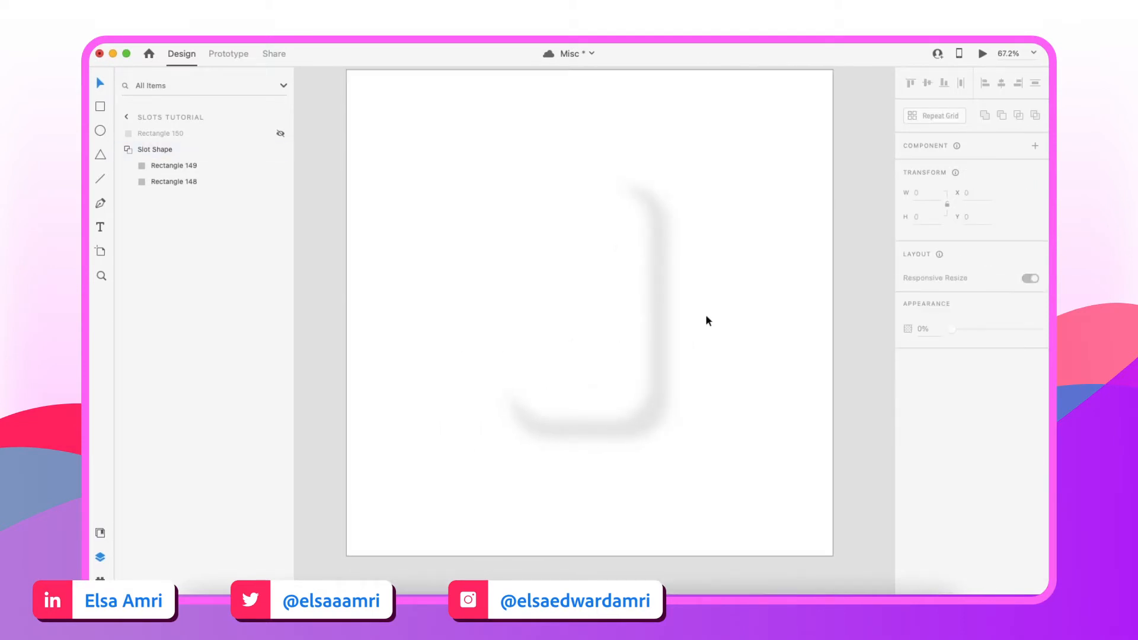
{"action": "scroll", "coordinate": [706, 315], "scroll_direction": "up", "scroll_amount": 3}
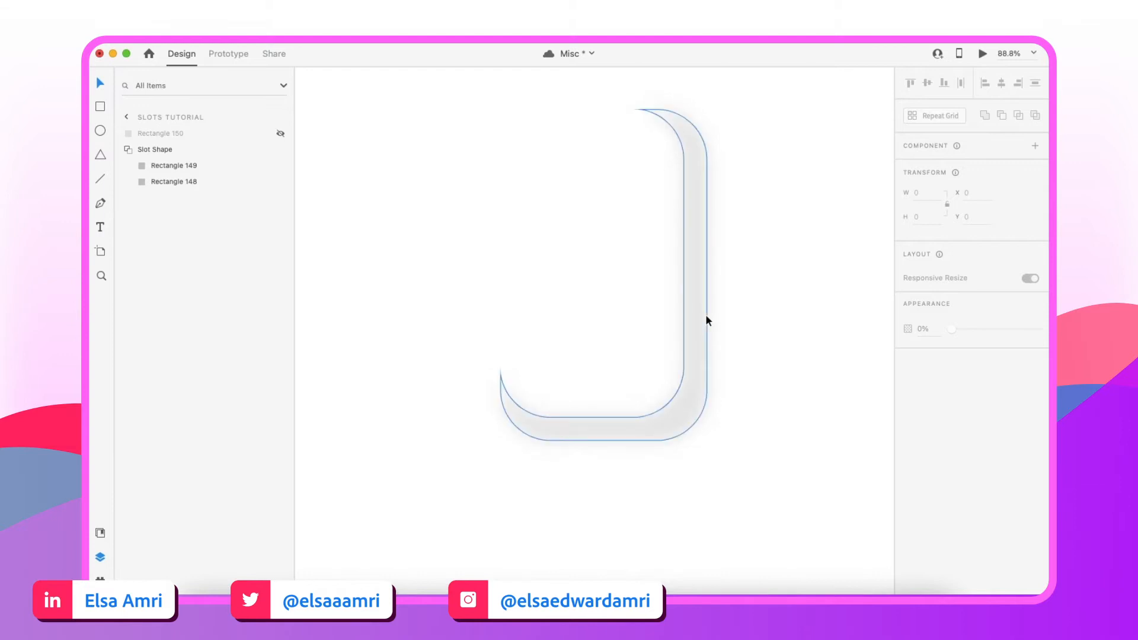
{"action": "scroll", "coordinate": [787, 293], "scroll_direction": "down", "scroll_amount": 3}
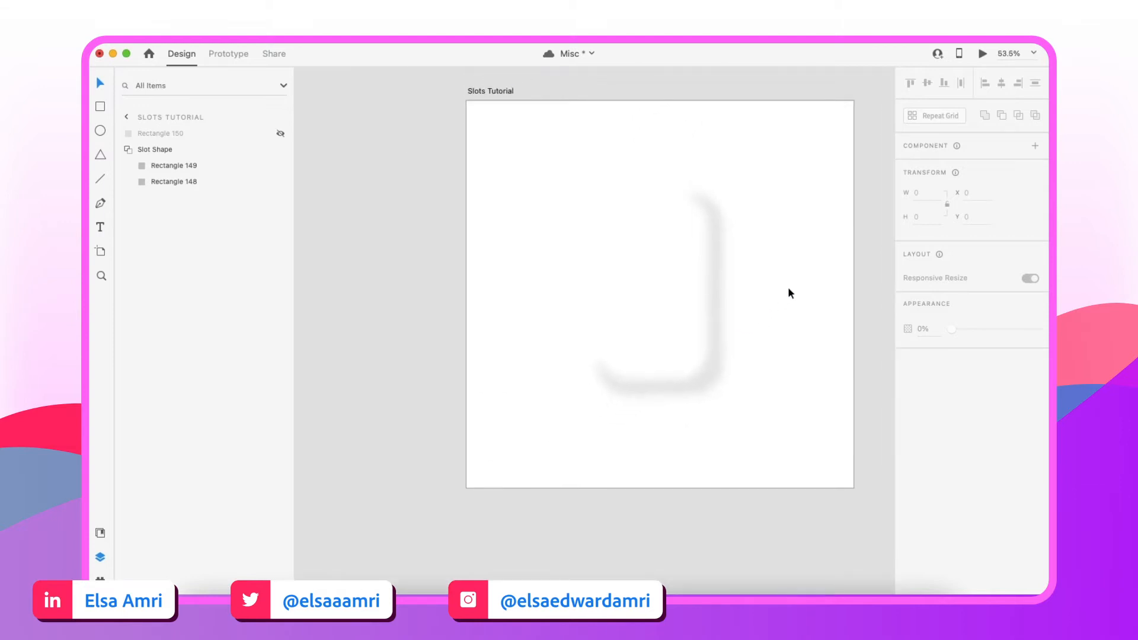
{"action": "scroll", "coordinate": [788, 293], "scroll_direction": "up", "scroll_amount": 2}
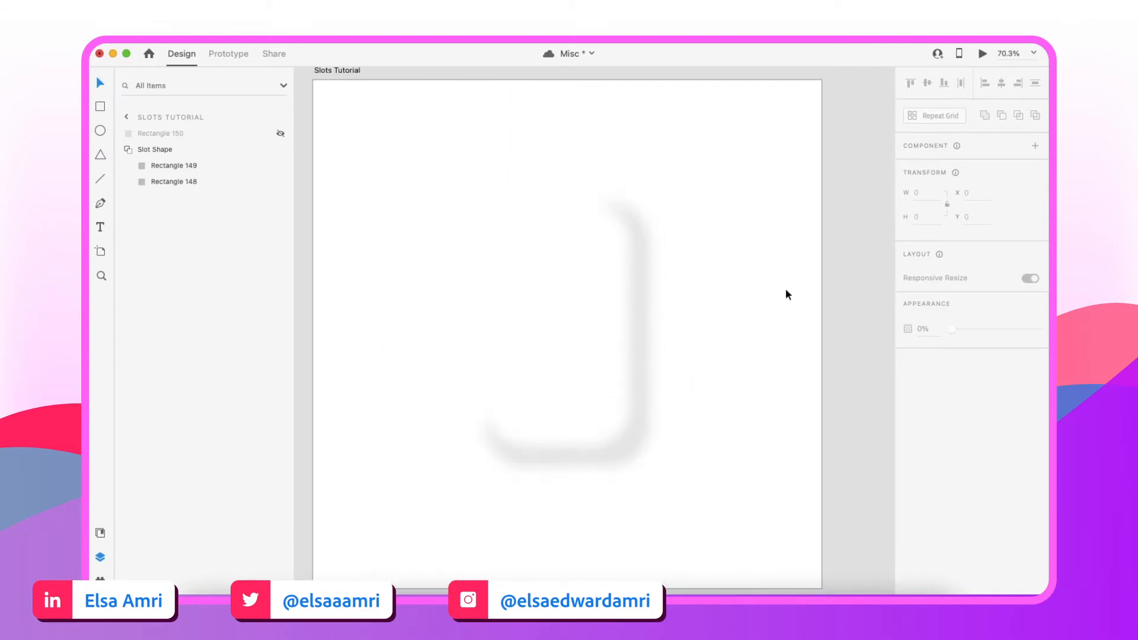
{"action": "scroll", "coordinate": [787, 294], "scroll_direction": "down", "scroll_amount": 3}
{"action": "scroll", "coordinate": [788, 295], "scroll_direction": "up", "scroll_amount": 2}
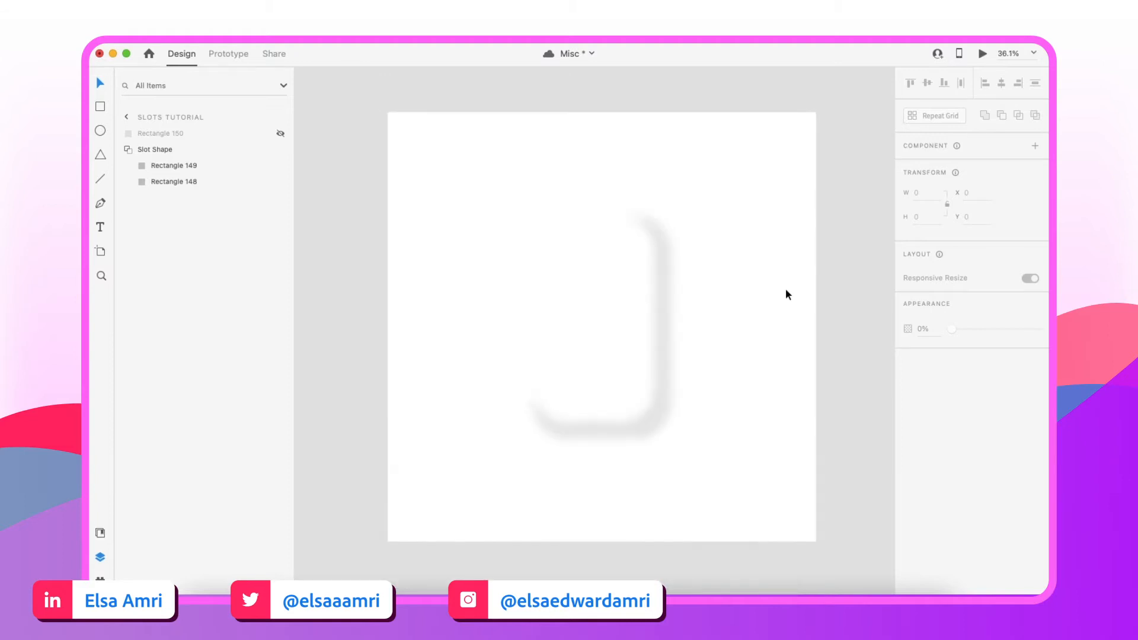
{"action": "scroll", "coordinate": [713, 406], "scroll_direction": "up", "scroll_amount": 3}
{"action": "scroll", "coordinate": [714, 406], "scroll_direction": "down", "scroll_amount": 2}
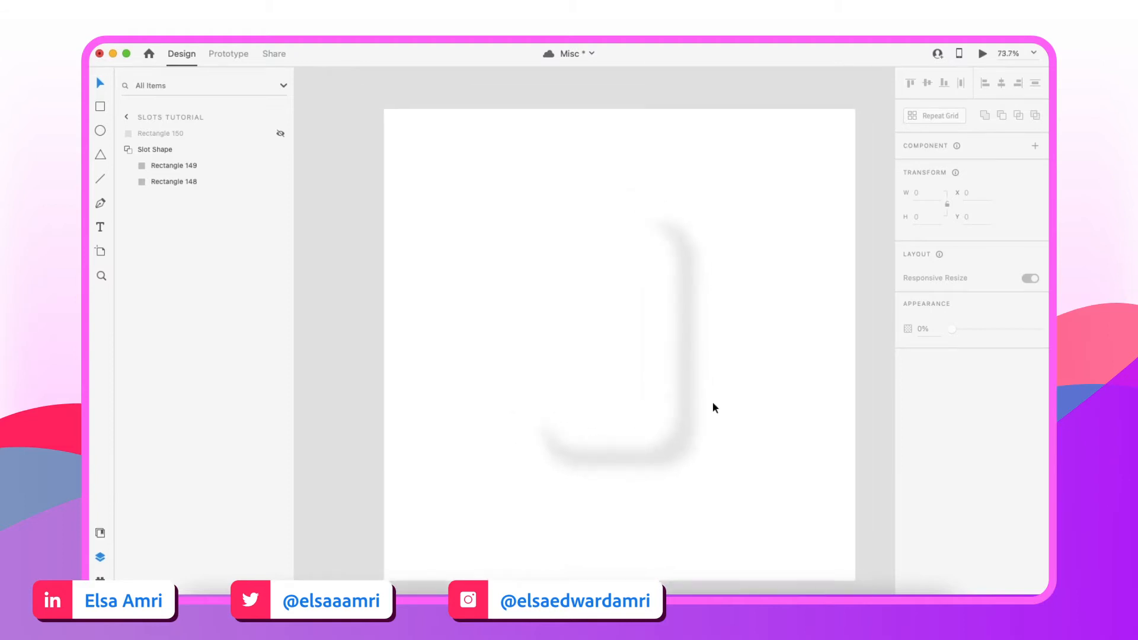
{"action": "scroll", "coordinate": [713, 408], "scroll_direction": "right", "scroll_amount": 1}
{"action": "scroll", "coordinate": [714, 407], "scroll_direction": "down", "scroll_amount": 1}
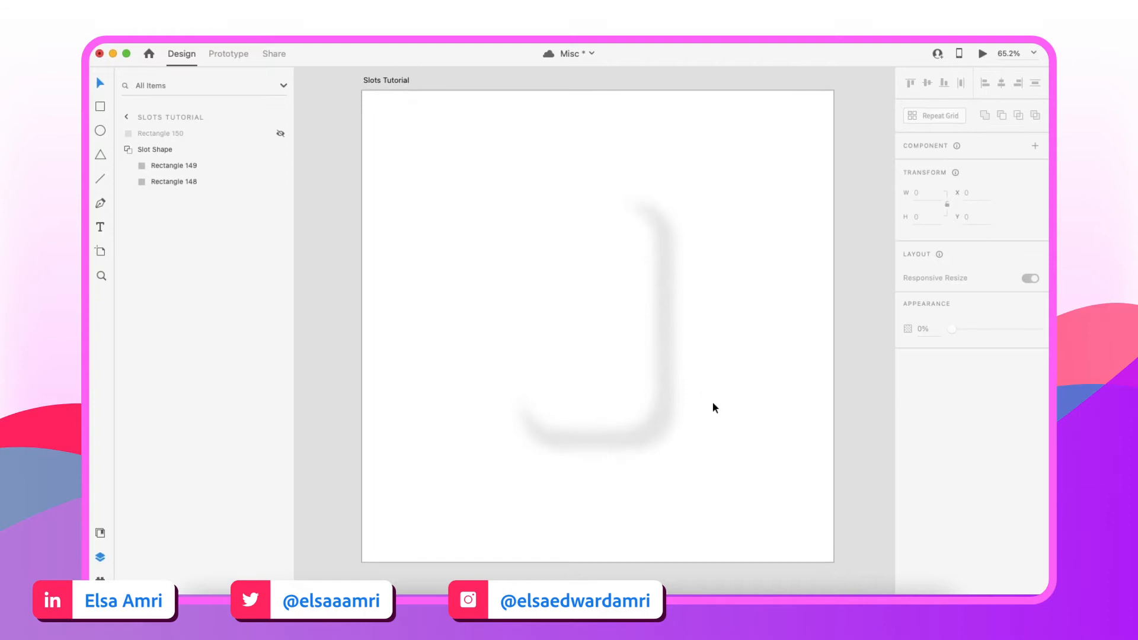
Save the document, and show and select the hidden Rectangle 150
{"action": "key", "text": "ctrl+s"}
{"action": "left_click", "coordinate": [279, 132]}
{"action": "left_click", "coordinate": [191, 132]}
{"action": "mouse_move", "coordinate": [618, 328]}
{"action": "left_mouse_down"}
{"action": "mouse_move", "coordinate": [592, 311]}
{"action": "mouse_move", "coordinate": [604, 315]}
{"action": "left_mouse_up"}
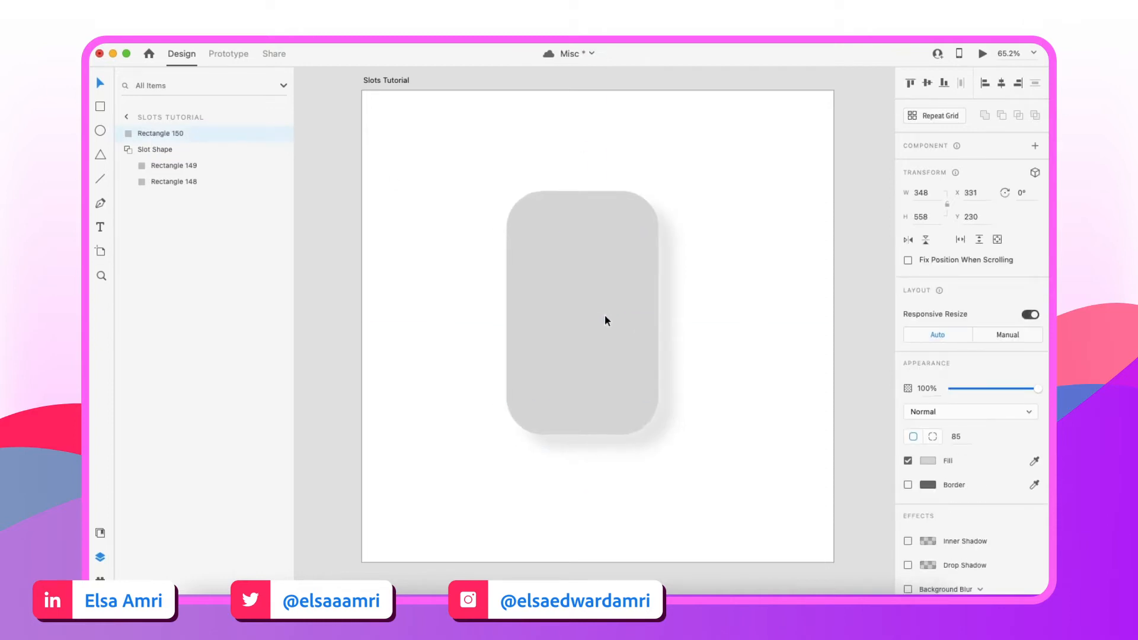
{"action": "key", "text": "super+z"}
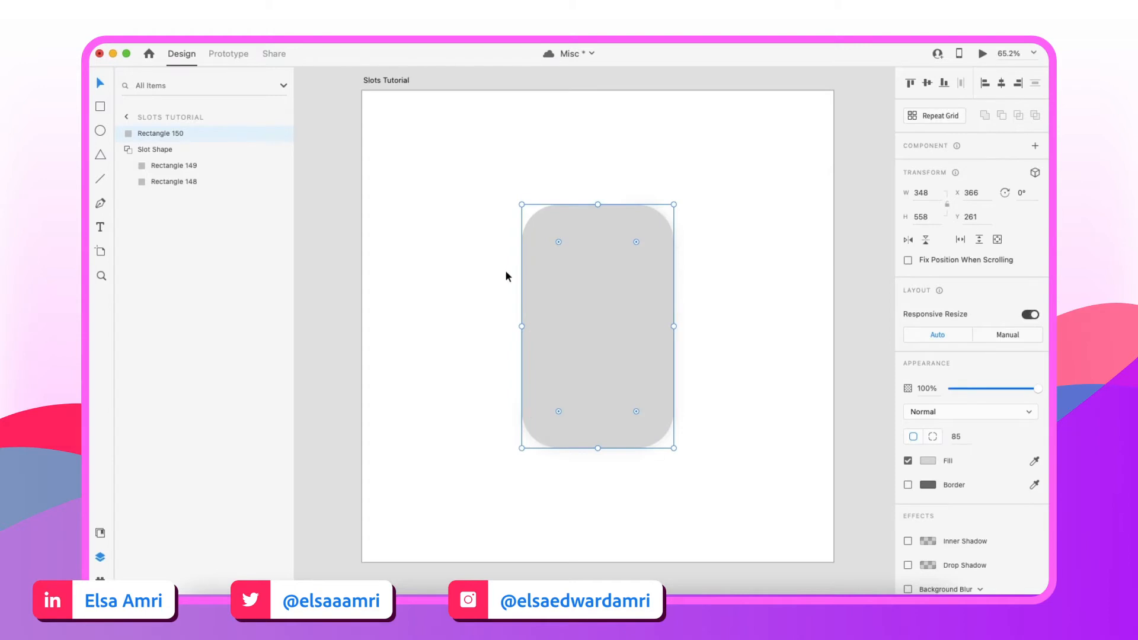
Move Rectangle 150 up 40 px and left 40 px in 10 px nudges, offsetting it from the blurred shadow
{"action": "scroll", "coordinate": [505, 276], "scroll_direction": "up", "scroll_amount": 3}
{"action": "scroll", "coordinate": [628, 283], "scroll_direction": "down", "scroll_amount": 2}
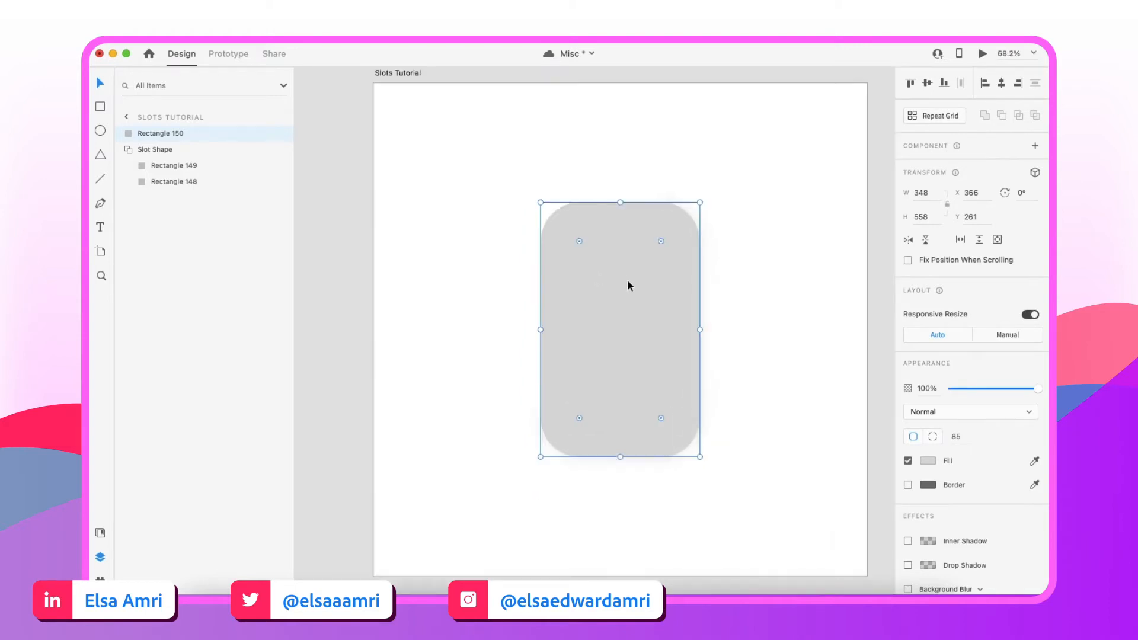
{"action": "key", "text": "shift+Left"}
{"action": "key", "text": "shift+Up"}
{"action": "key", "text": "shift+Left"}
{"action": "key", "text": "shift+Up"}
{"action": "key", "text": "shift+Left"}
{"action": "key", "text": "shift+Up"}
{"action": "key", "text": "shift+Left"}
{"action": "key", "text": "shift+Up"}
{"action": "key", "text": "shift+Right"}
{"action": "key", "text": "shift+Down"}
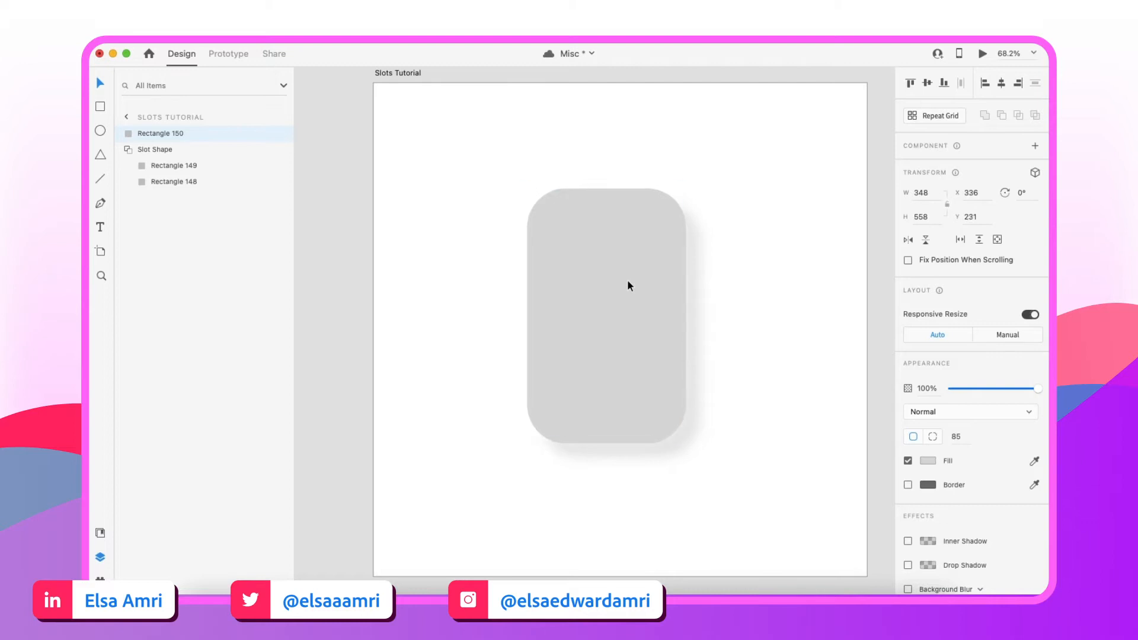
{"action": "key", "text": "shift+Left"}
{"action": "key", "text": "shift+Up"}
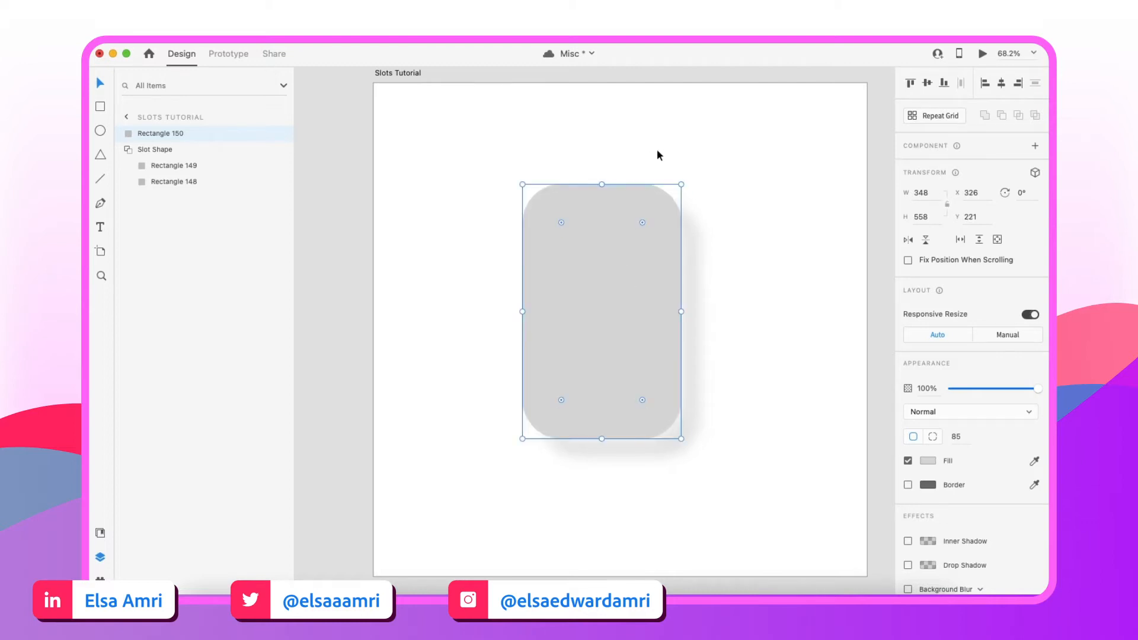
Shrink Rectangle 150 from its upper-left corner to 323 × 518, keeping its right and lower edges in place
{"action": "left_click", "coordinate": [603, 157]}
{"action": "scroll", "coordinate": [604, 157], "scroll_direction": "down", "scroll_amount": 5}
{"action": "scroll", "coordinate": [604, 157], "scroll_direction": "up", "scroll_amount": 5}
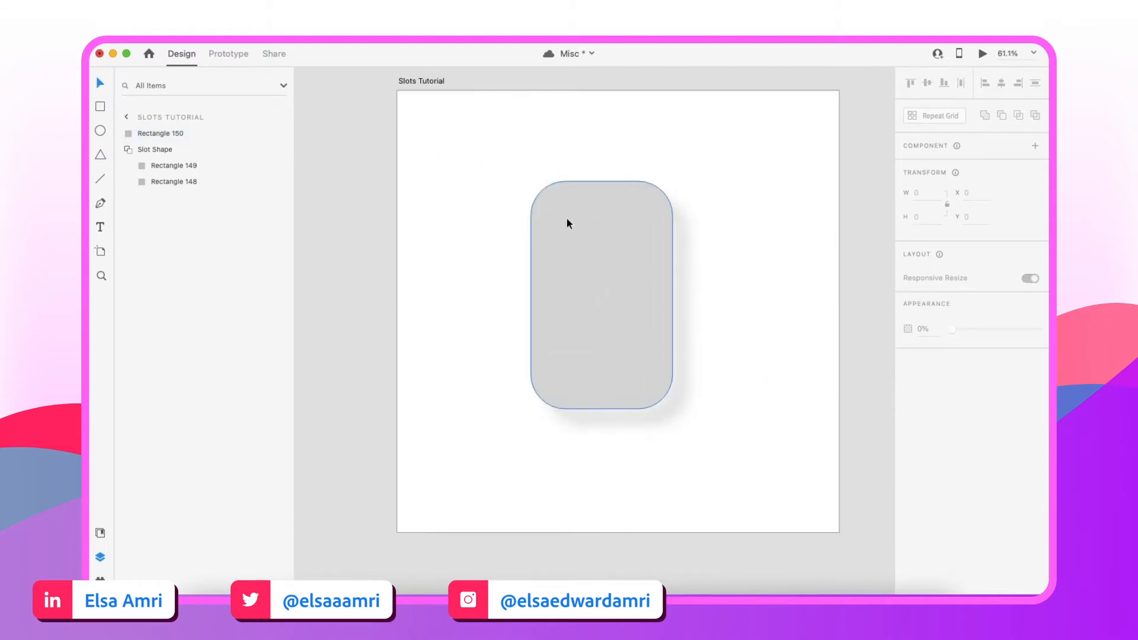
{"action": "left_click", "coordinate": [567, 223]}
{"action": "mouse_move", "coordinate": [532, 183]}
{"action": "left_mouse_down"}
{"action": "mouse_move", "coordinate": [551, 185]}
{"action": "mouse_move", "coordinate": [539, 179]}
{"action": "left_mouse_up"}
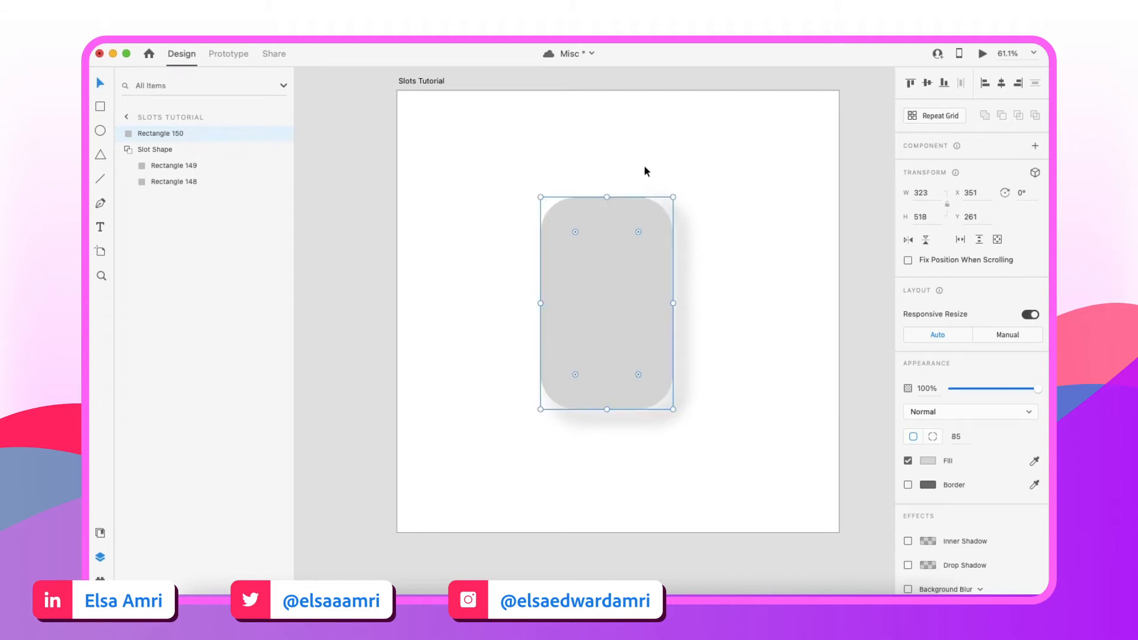
{"action": "left_click", "coordinate": [644, 167]}
{"action": "scroll", "coordinate": [645, 167], "scroll_direction": "down", "scroll_amount": 2}
{"action": "scroll", "coordinate": [645, 167], "scroll_direction": "up", "scroll_amount": 3}
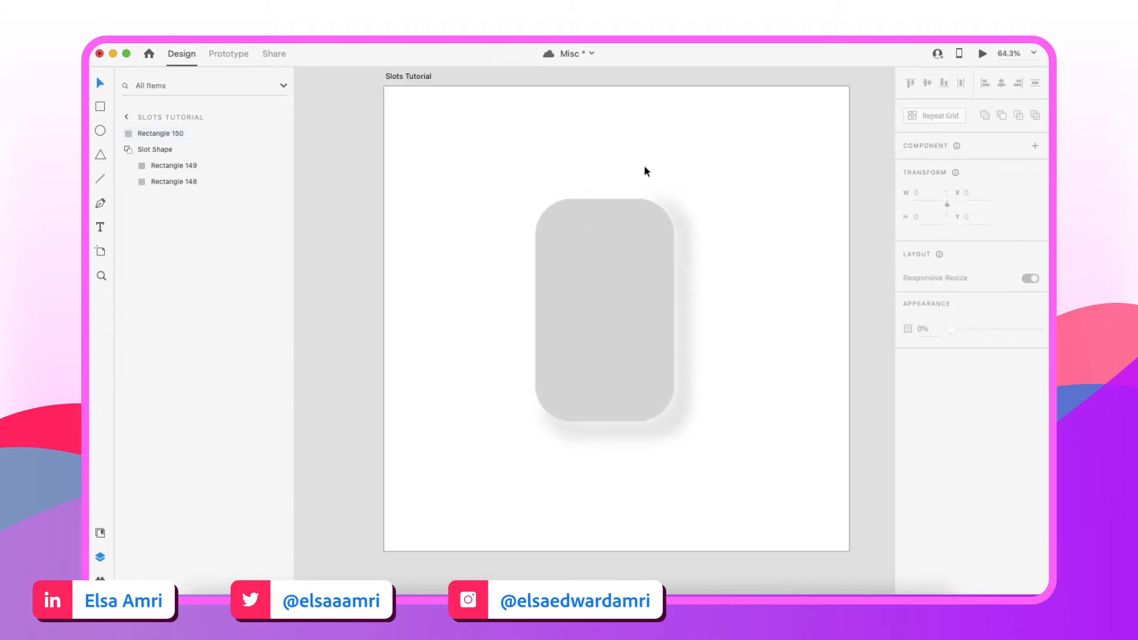
Change the fill of Rectangle 150 to a light salmon red
{"action": "scroll", "coordinate": [724, 173], "scroll_direction": "down", "scroll_amount": 2}
{"action": "left_click", "coordinate": [606, 317]}
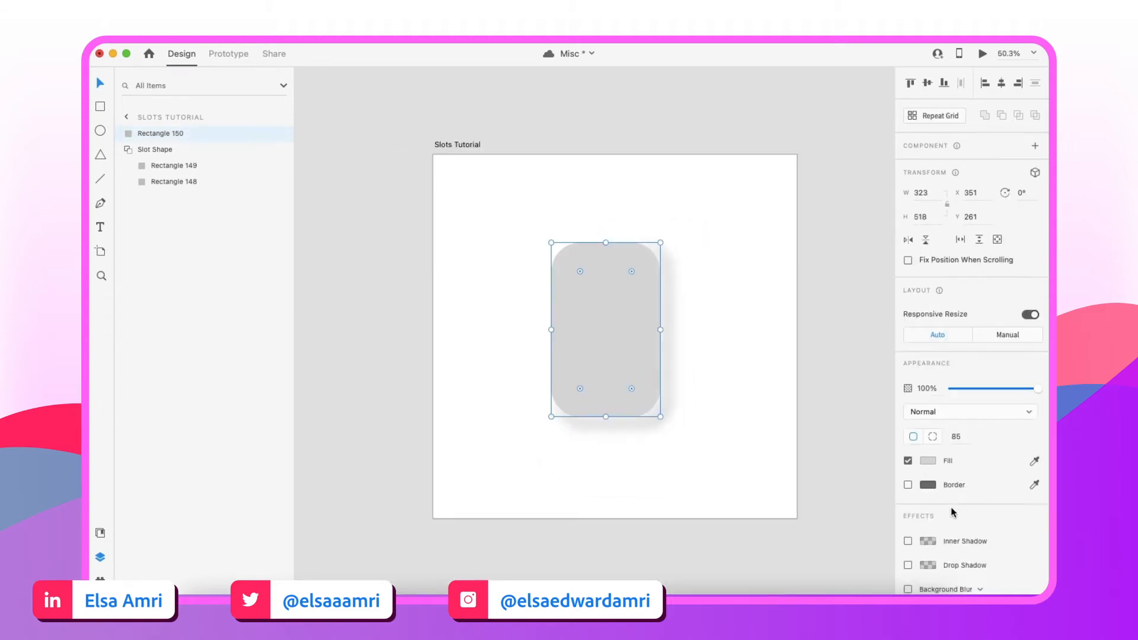
{"action": "left_click", "coordinate": [928, 461]}
{"action": "left_click_drag", "start_coordinate": [787, 443], "coordinate": [815, 382]}
{"action": "left_click", "coordinate": [745, 326]}
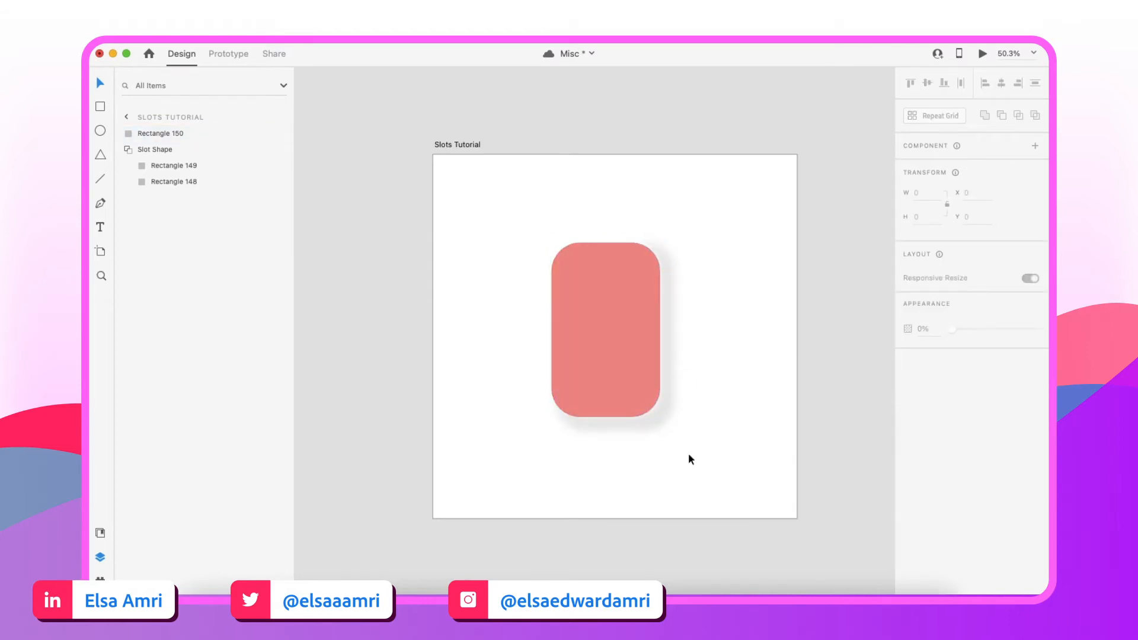
Narrow Rectangle 150 from its left edge to a width of 308
{"action": "scroll", "coordinate": [725, 511], "scroll_direction": "up", "scroll_amount": 2}
{"action": "left_click", "coordinate": [492, 283]}
{"action": "mouse_move", "coordinate": [486, 261]}
{"action": "left_mouse_down"}
{"action": "mouse_move", "coordinate": [500, 259]}
{"action": "mouse_move", "coordinate": [482, 258]}
{"action": "left_mouse_up"}
{"action": "left_click", "coordinate": [450, 267]}
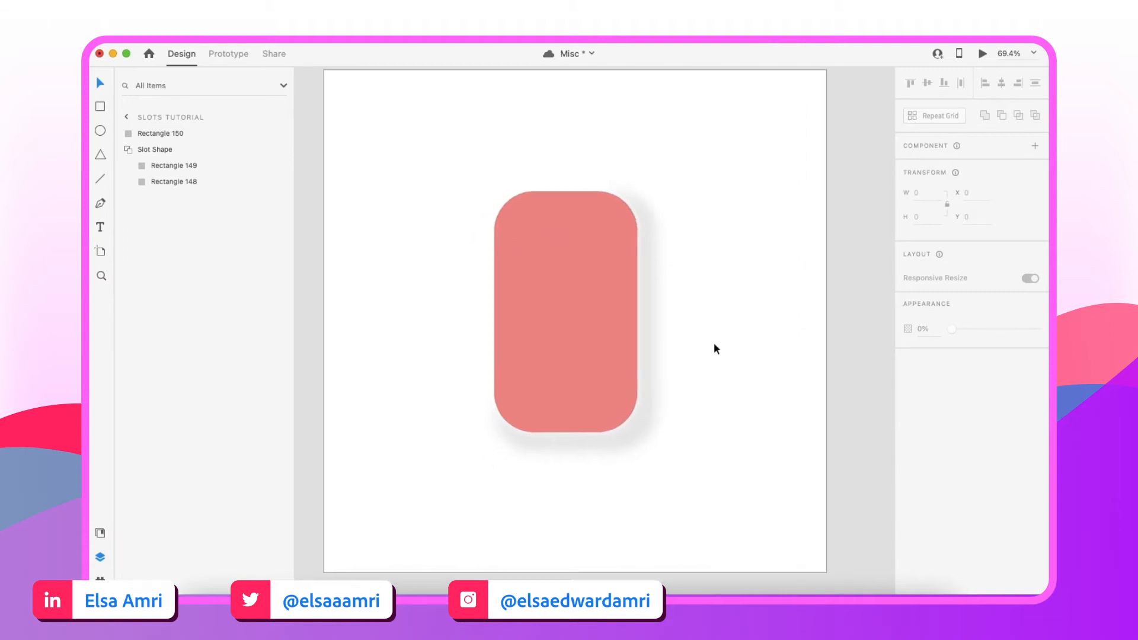
{"action": "left_click", "coordinate": [524, 305]}
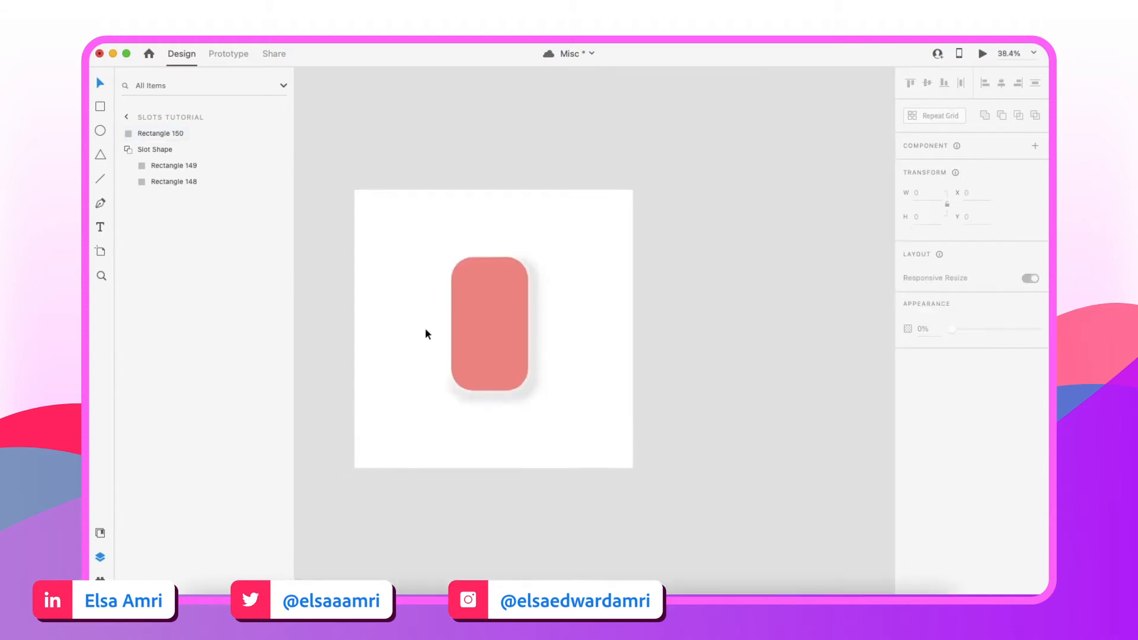
{"action": "scroll", "coordinate": [424, 328], "scroll_direction": "up", "scroll_amount": 5}
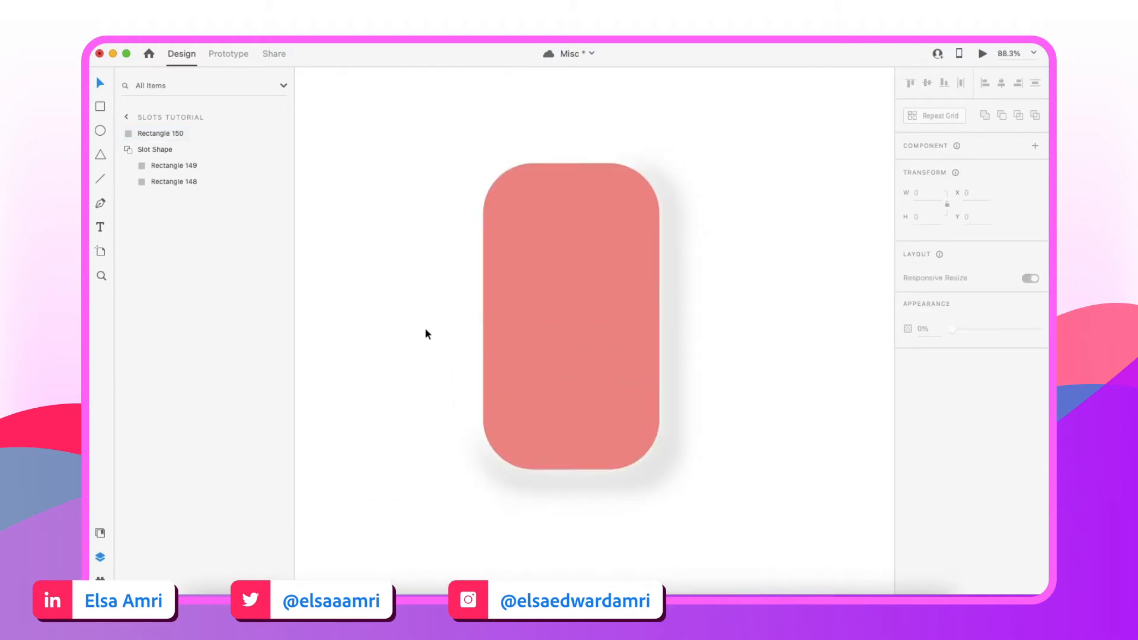
{"action": "scroll", "coordinate": [511, 375], "scroll_direction": "up", "scroll_amount": 3}
{"action": "scroll", "coordinate": [511, 375], "scroll_direction": "down", "scroll_amount": 3}
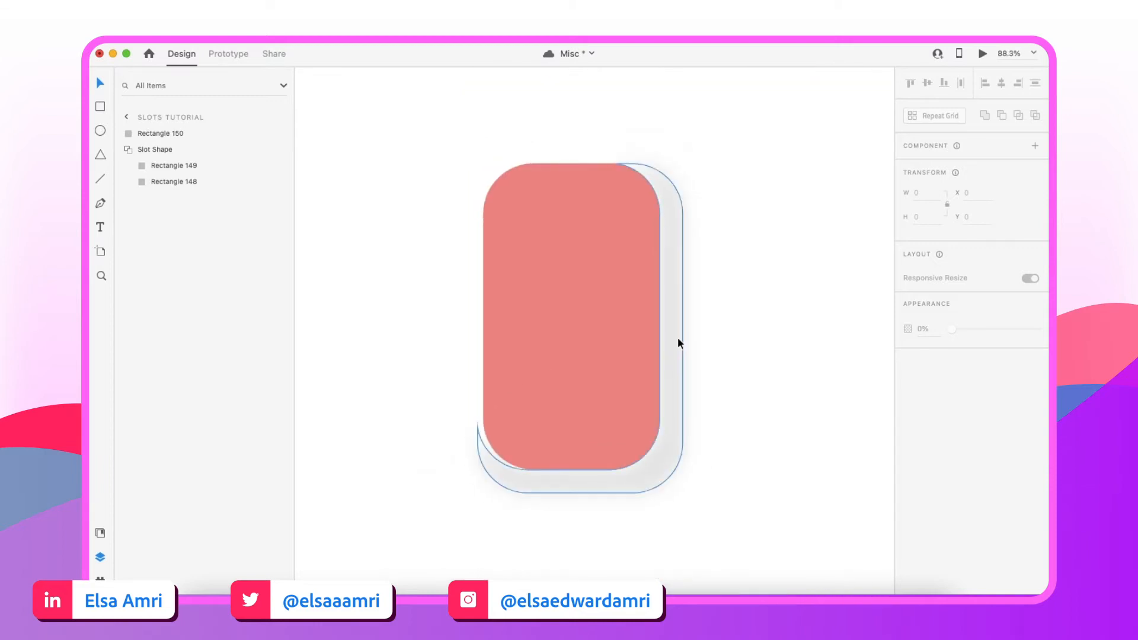
{"action": "left_click", "coordinate": [568, 178]}
{"action": "left_click_drag", "start_coordinate": [571, 163], "coordinate": [574, 170]}
{"action": "left_click", "coordinate": [795, 163]}
{"action": "key", "text": "super+z"}
{"action": "key", "text": "super+z"}
{"action": "left_click", "coordinate": [794, 162]}
{"action": "key", "text": "super+0"}
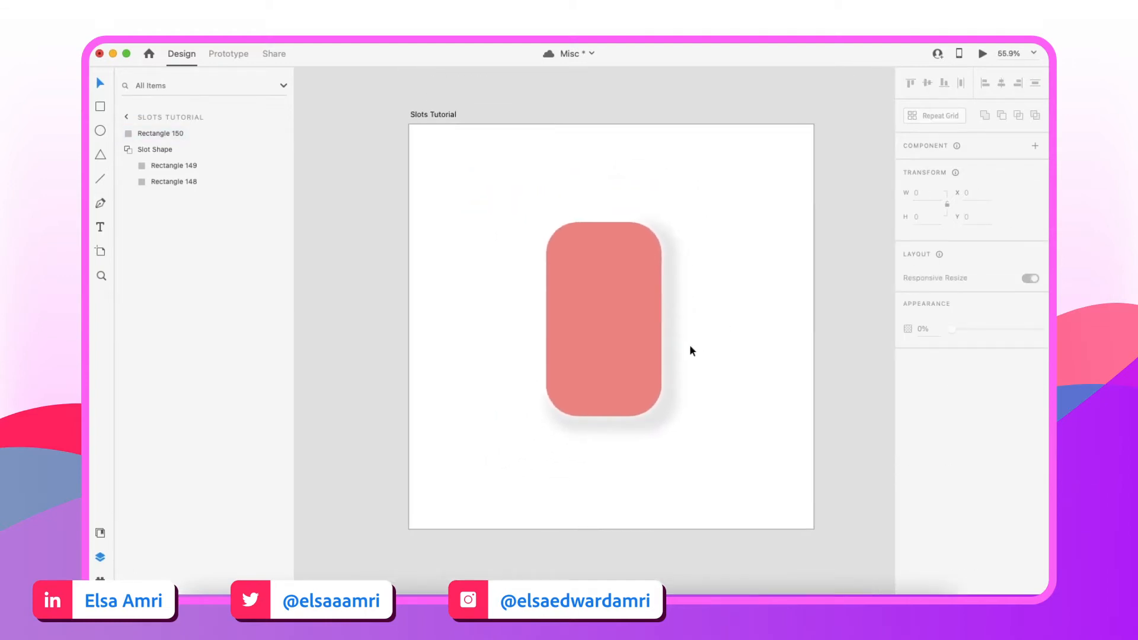
{"action": "scroll", "coordinate": [734, 335], "scroll_direction": "up", "scroll_amount": 1}
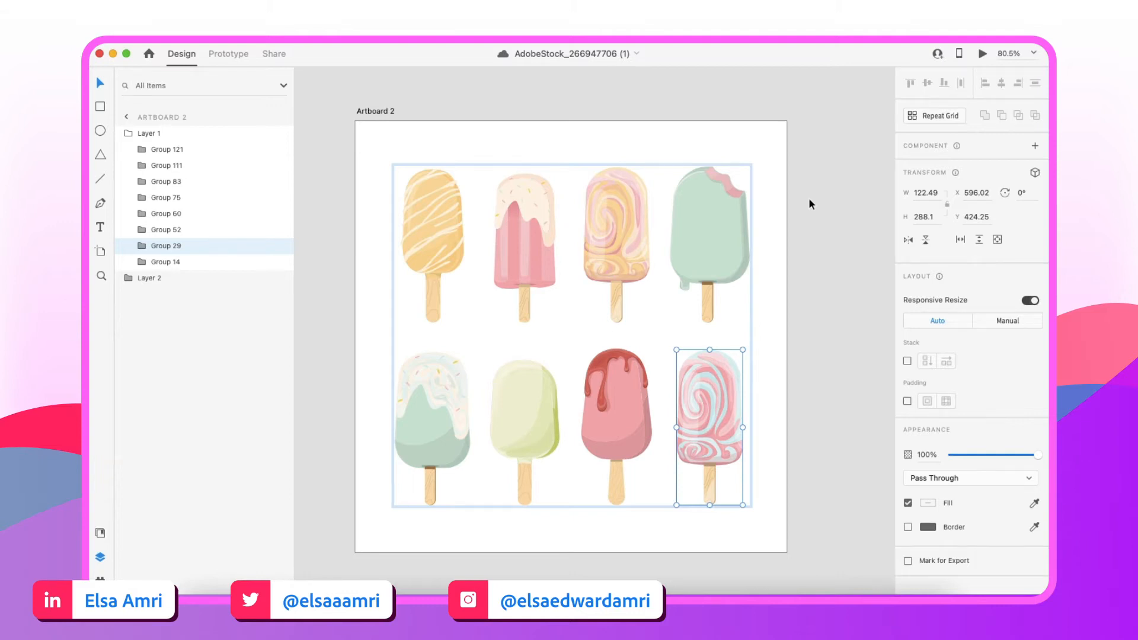
{"action": "left_click", "coordinate": [625, 395]}
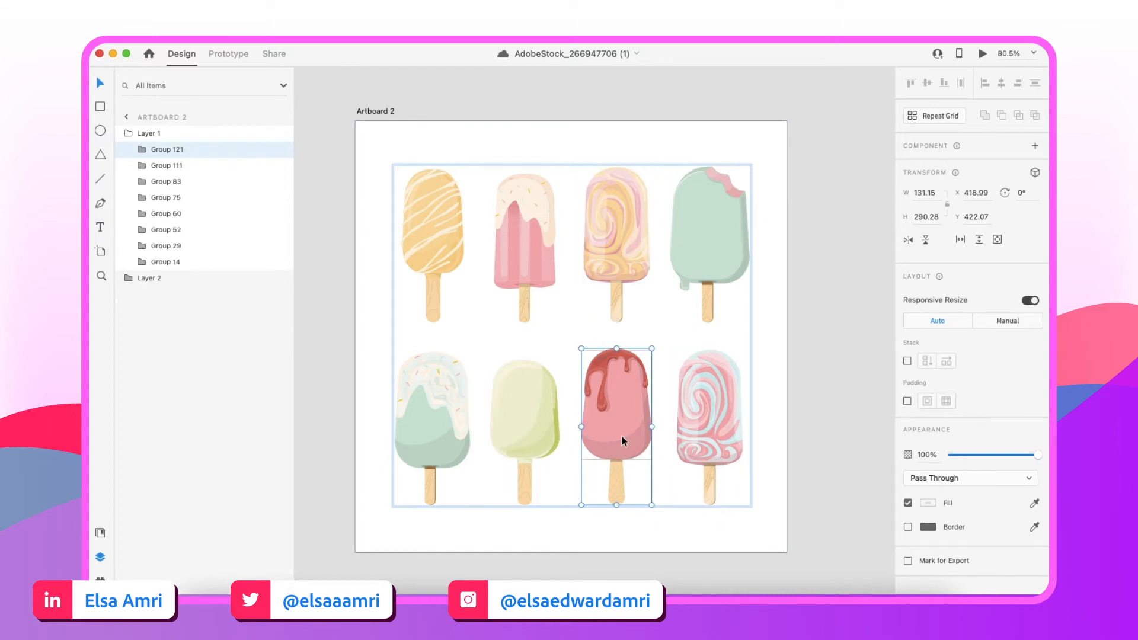
{"action": "key", "text": "ctrl+Up"}
{"action": "left_click", "coordinate": [704, 196]}
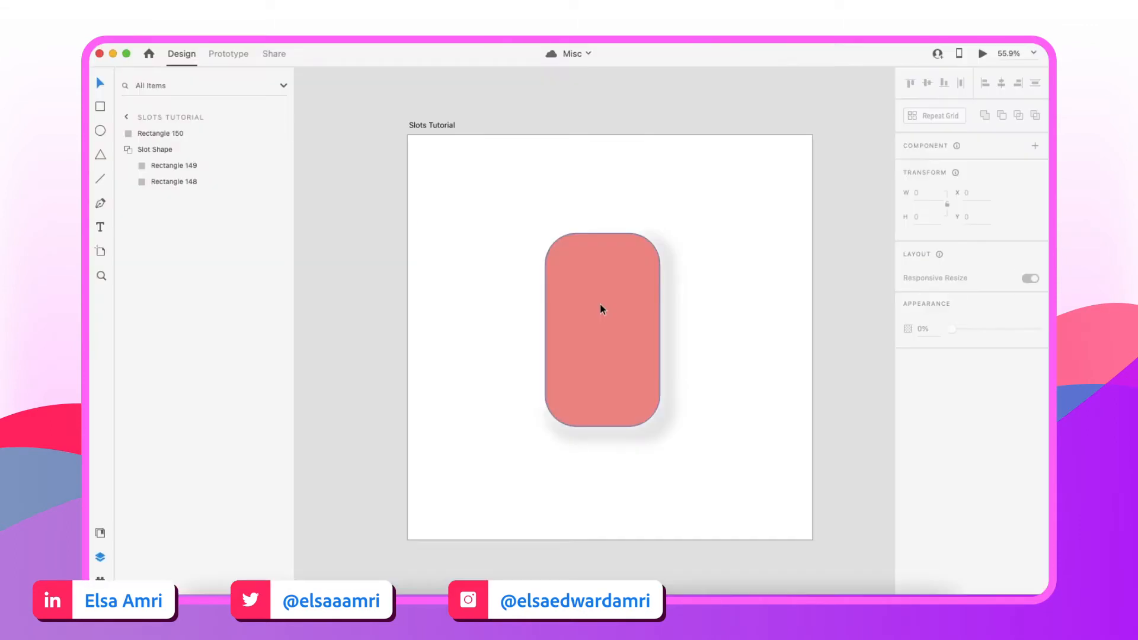
{"action": "key", "text": "super+0"}
{"action": "left_click", "coordinate": [587, 295]}
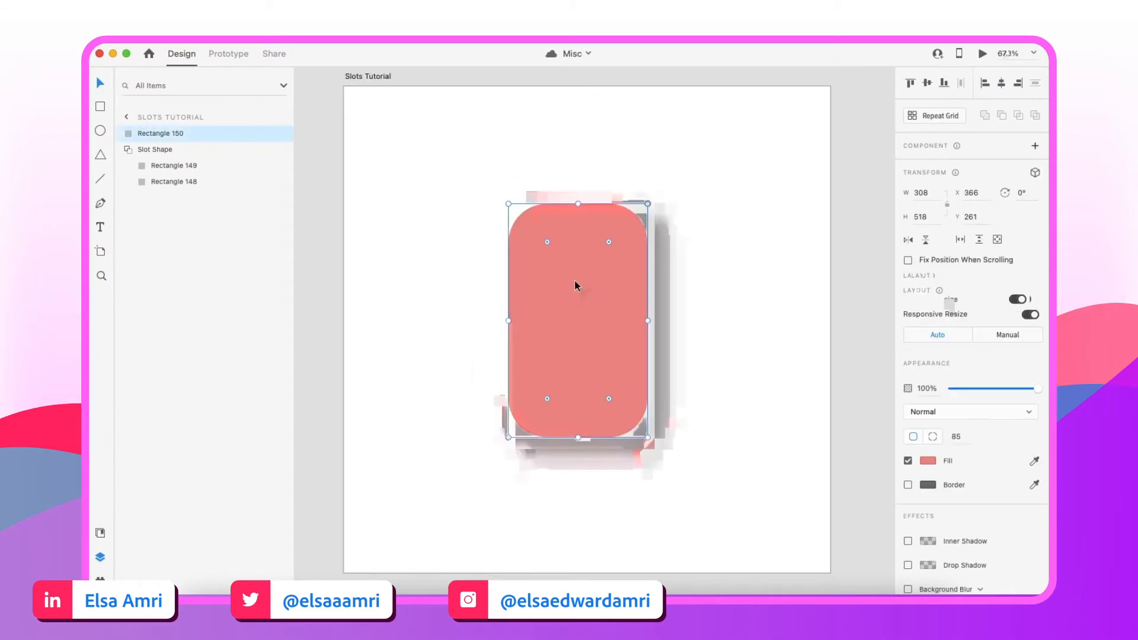
{"action": "key", "text": "super+v"}
{"action": "left_click", "coordinate": [128, 165]}
Turn off responsive resize for the popsicle group, enlarge it to about 184 × 407 and centre it horizontally over Rectangle 150's lower part
{"action": "left_click_drag", "start_coordinate": [569, 333], "coordinate": [586, 338]}
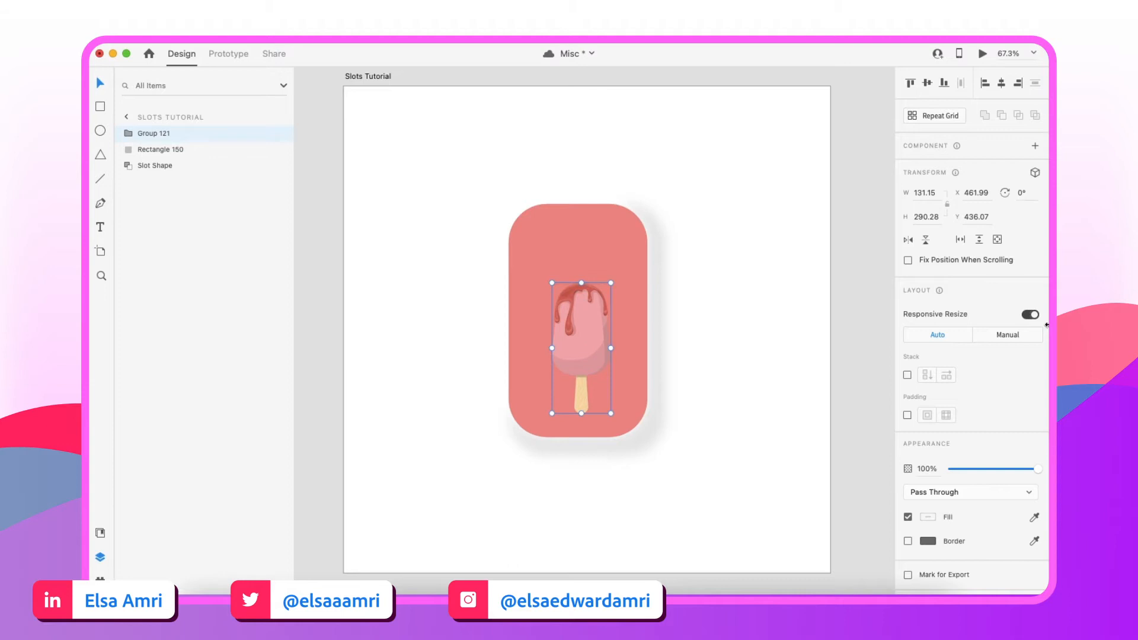
{"action": "left_click", "coordinate": [1030, 314]}
{"action": "left_click_drag", "start_coordinate": [610, 413], "coordinate": [665, 468]}
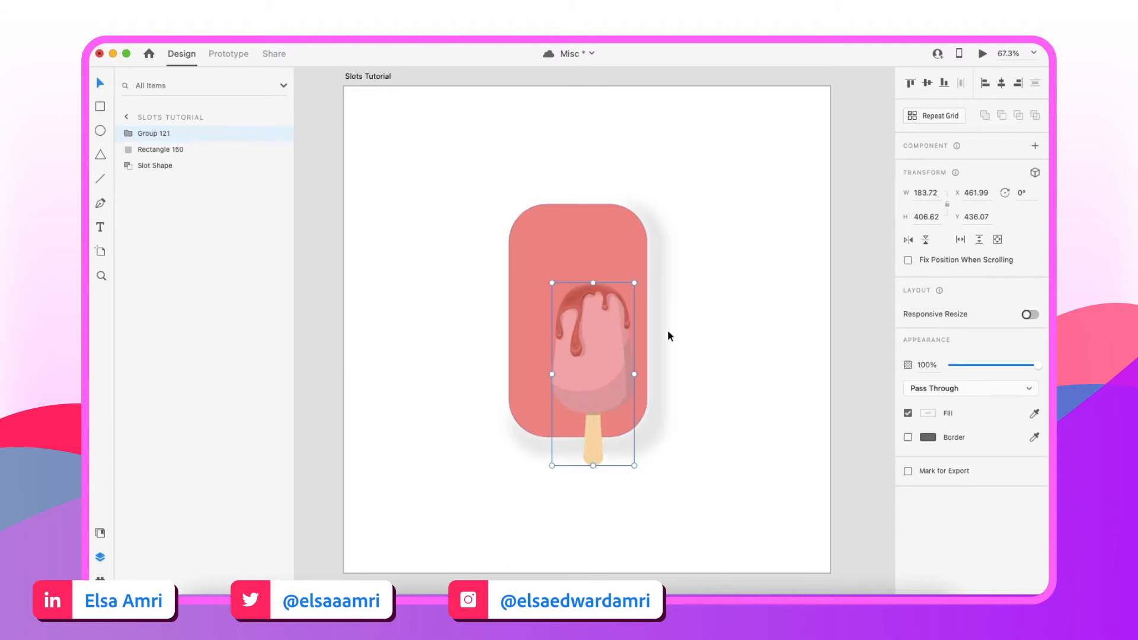
{"action": "left_click_drag", "start_coordinate": [596, 361], "coordinate": [580, 350]}
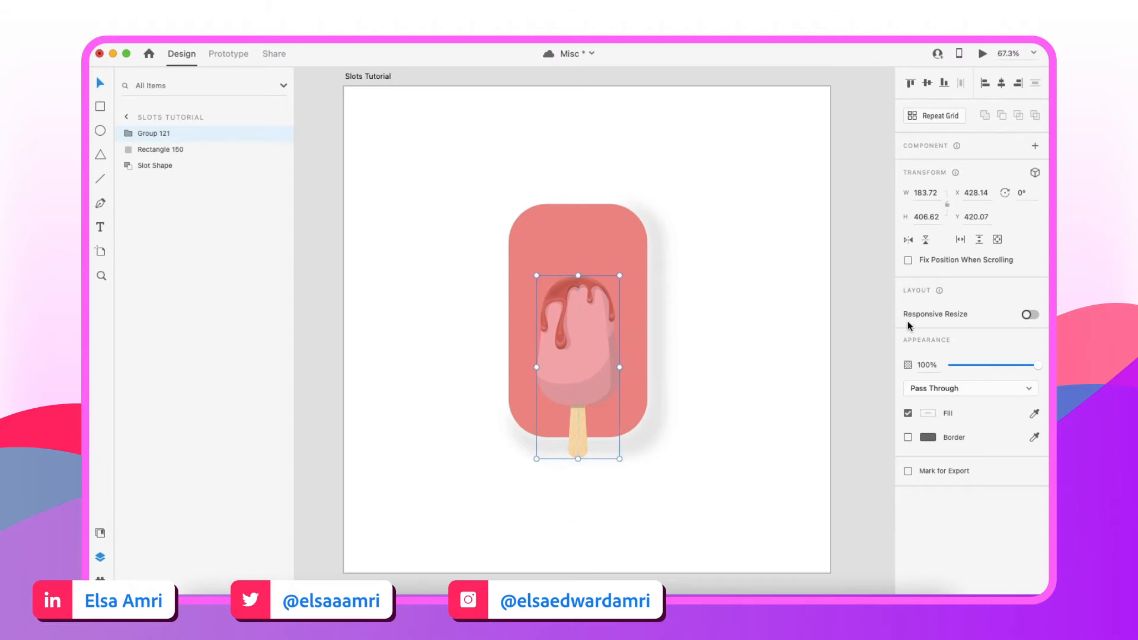
{"action": "scroll", "coordinate": [569, 411], "scroll_direction": "left", "scroll_amount": 1}
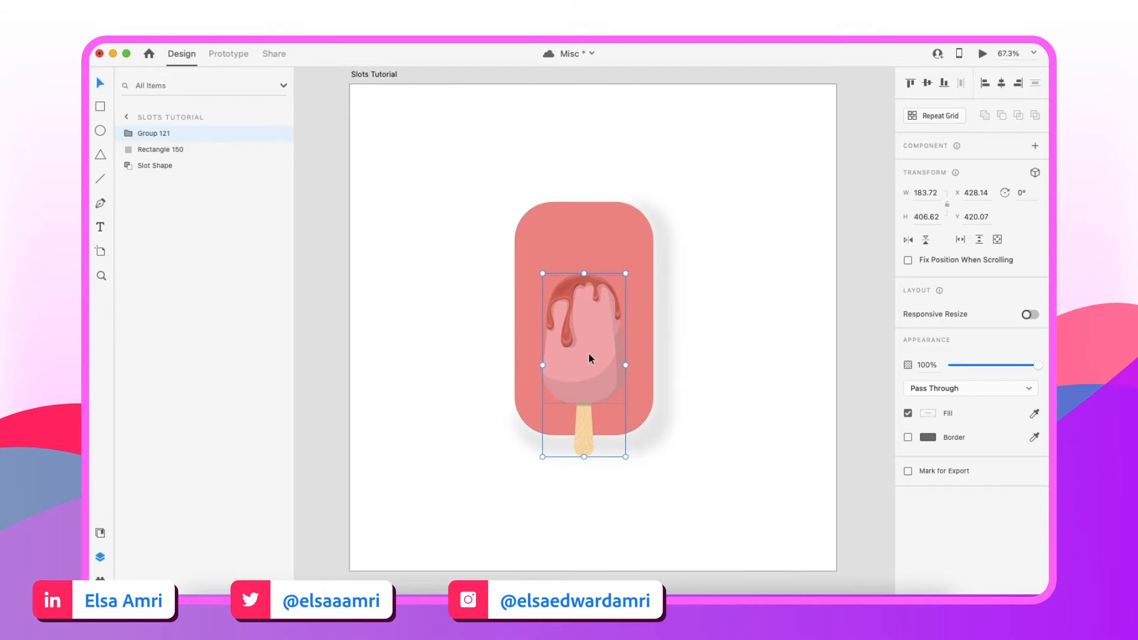
{"action": "left_click", "coordinate": [695, 312]}
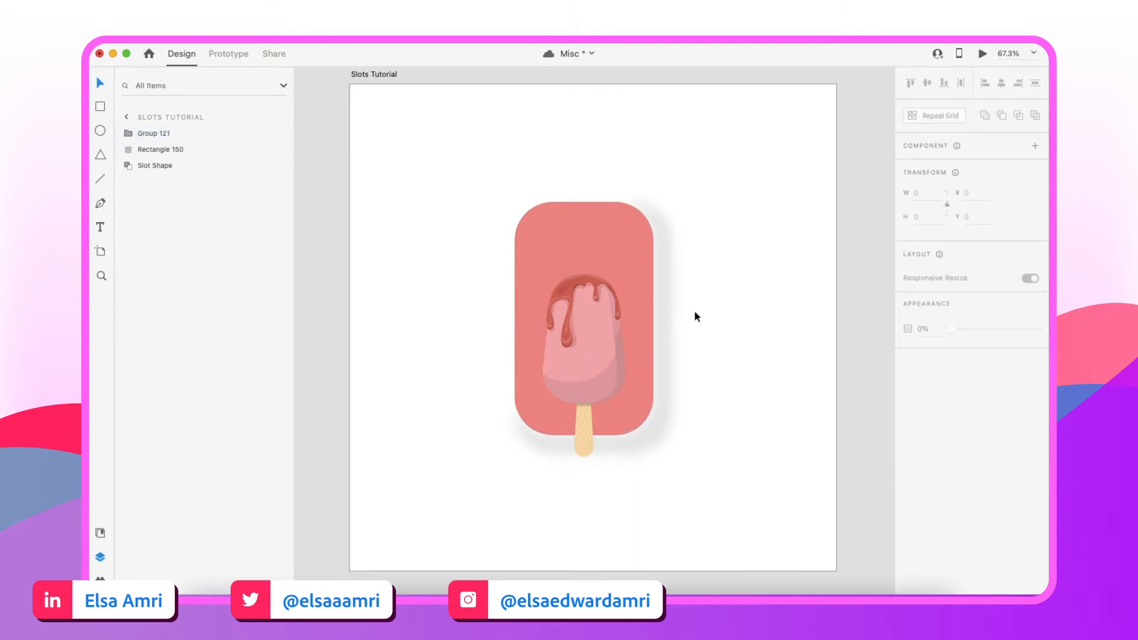
Fill Rectangle 150 with the light pink sampled from the popsicle's body
{"action": "scroll", "coordinate": [695, 313], "scroll_direction": "down", "scroll_amount": 1}
{"action": "left_click", "coordinate": [611, 233]}
{"action": "scroll", "coordinate": [610, 233], "scroll_direction": "up", "scroll_amount": 3}
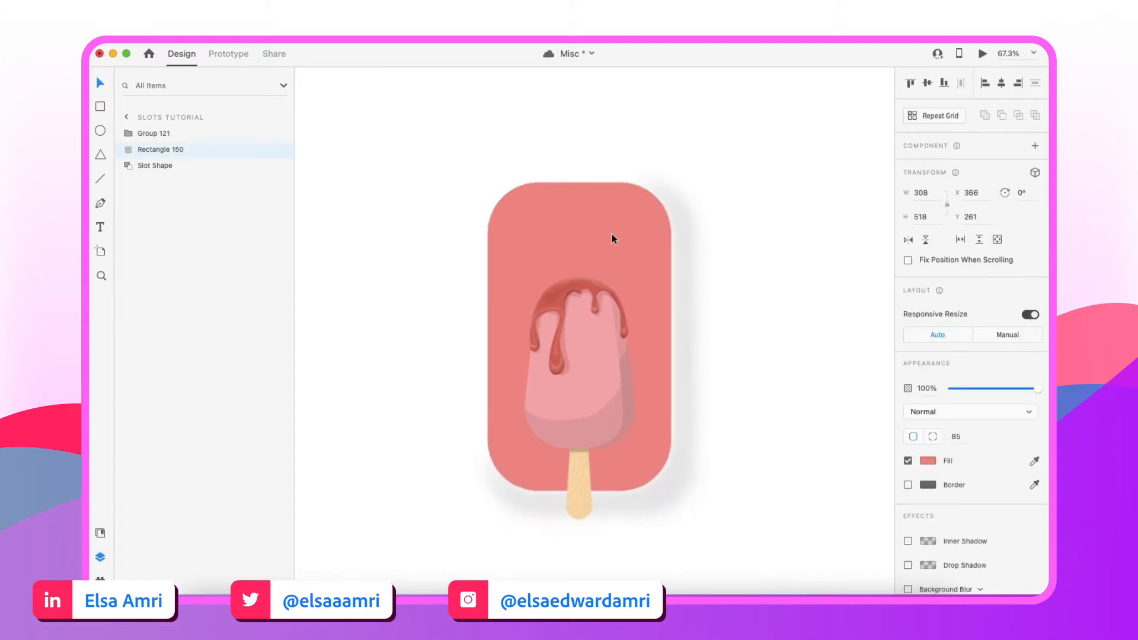
{"action": "key", "text": "i"}
{"action": "left_click", "coordinate": [588, 336]}
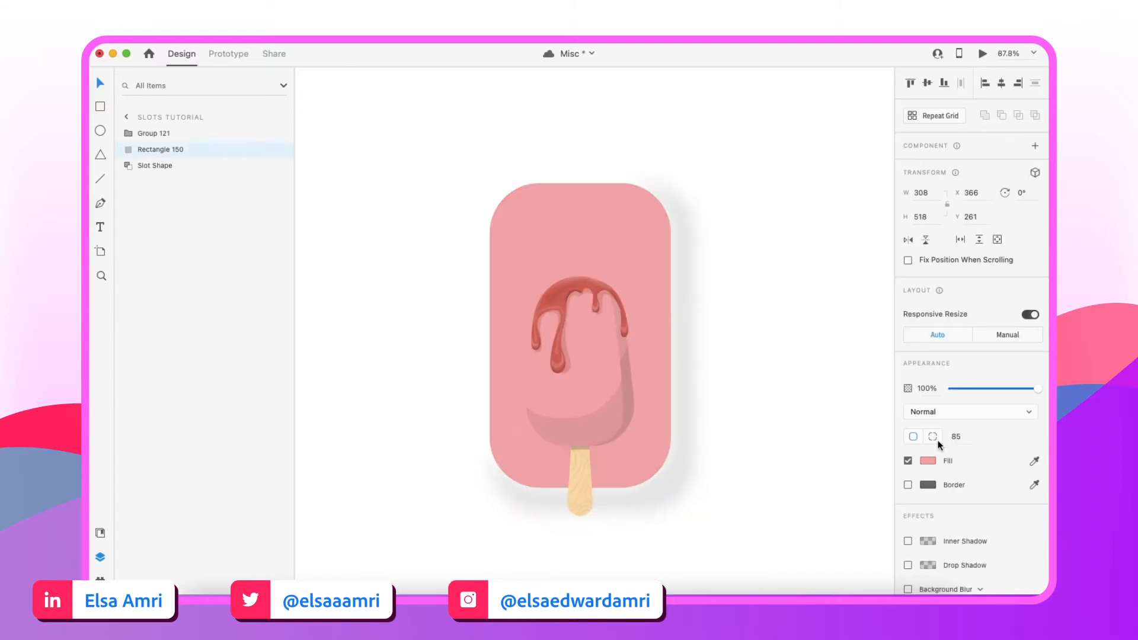
Open Rectangle 150's fill colour in HSB, try a saturation of 25, and set it back to 35
{"action": "left_click", "coordinate": [935, 462]}
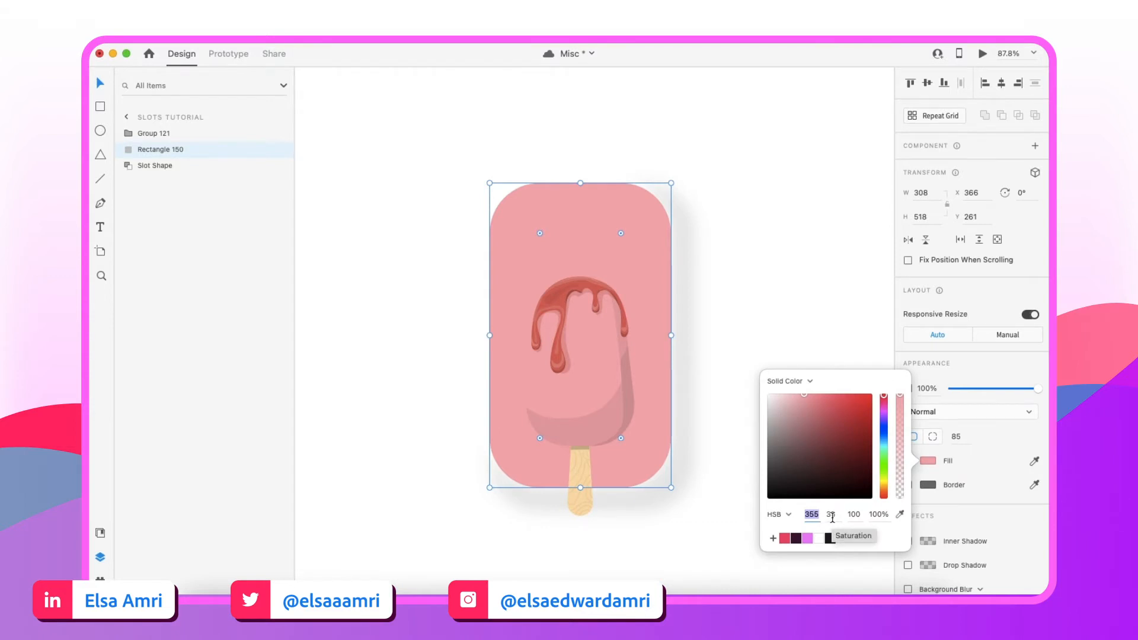
{"action": "left_click", "coordinate": [785, 514]}
{"action": "left_click", "coordinate": [788, 516]}
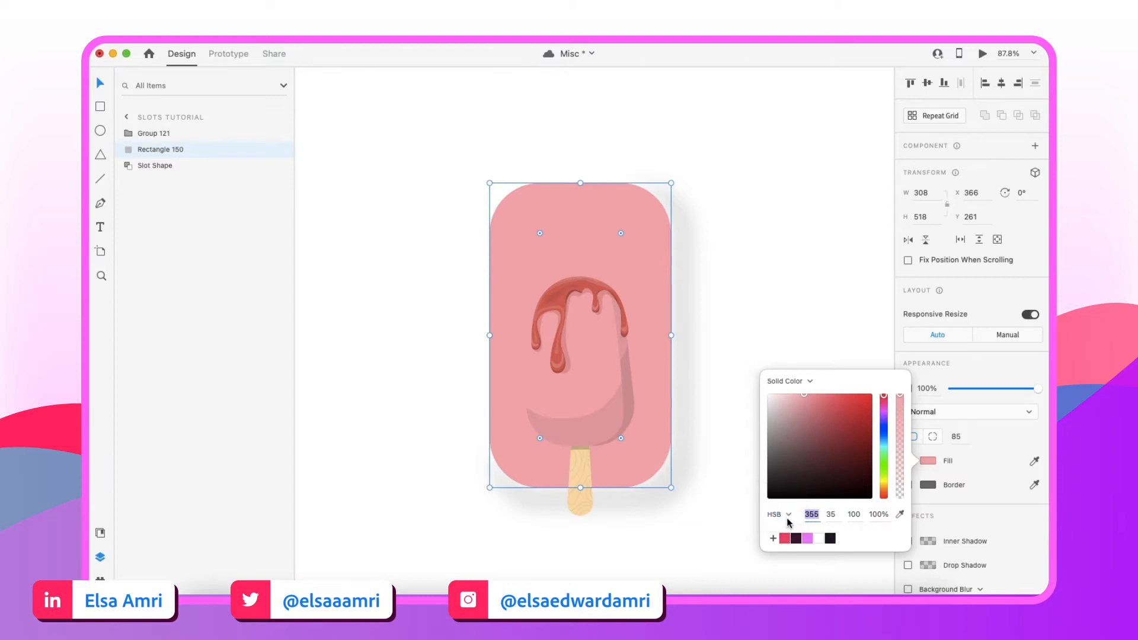
{"action": "left_click", "coordinate": [832, 514]}
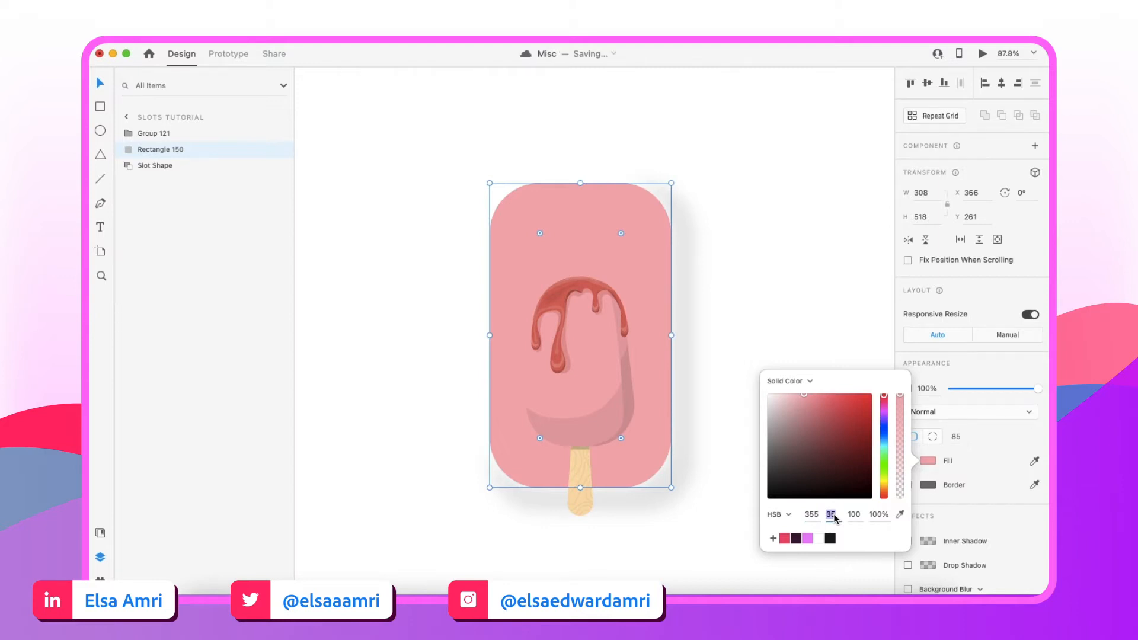
{"action": "type", "text": "25"}
{"action": "key", "text": "Return"}
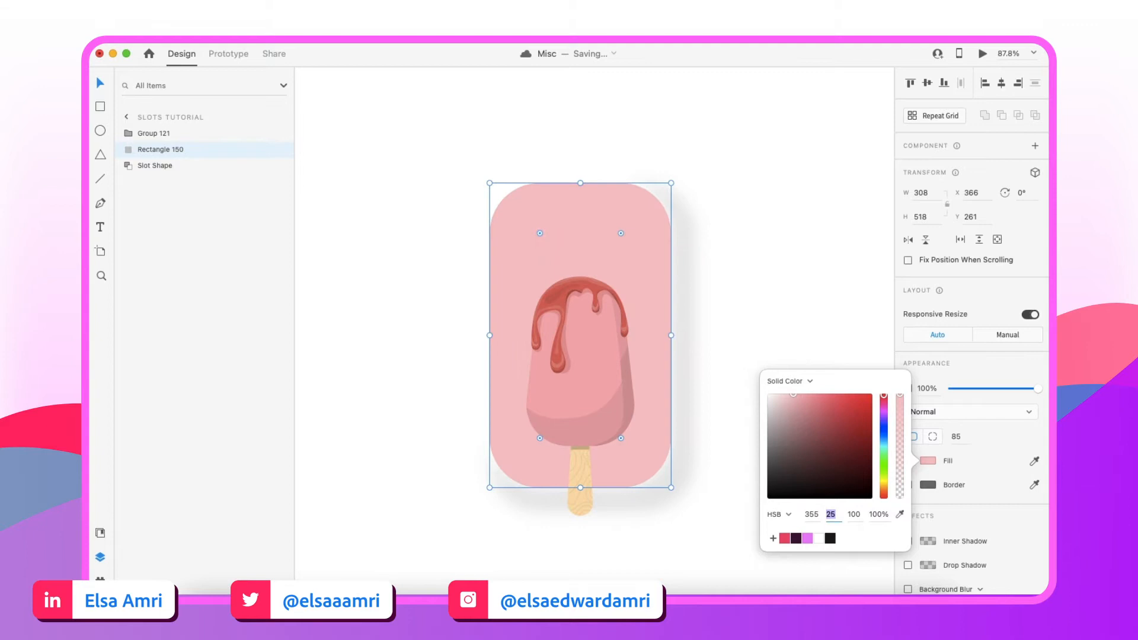
{"action": "type", "text": "35"}
{"action": "key", "text": "Return"}
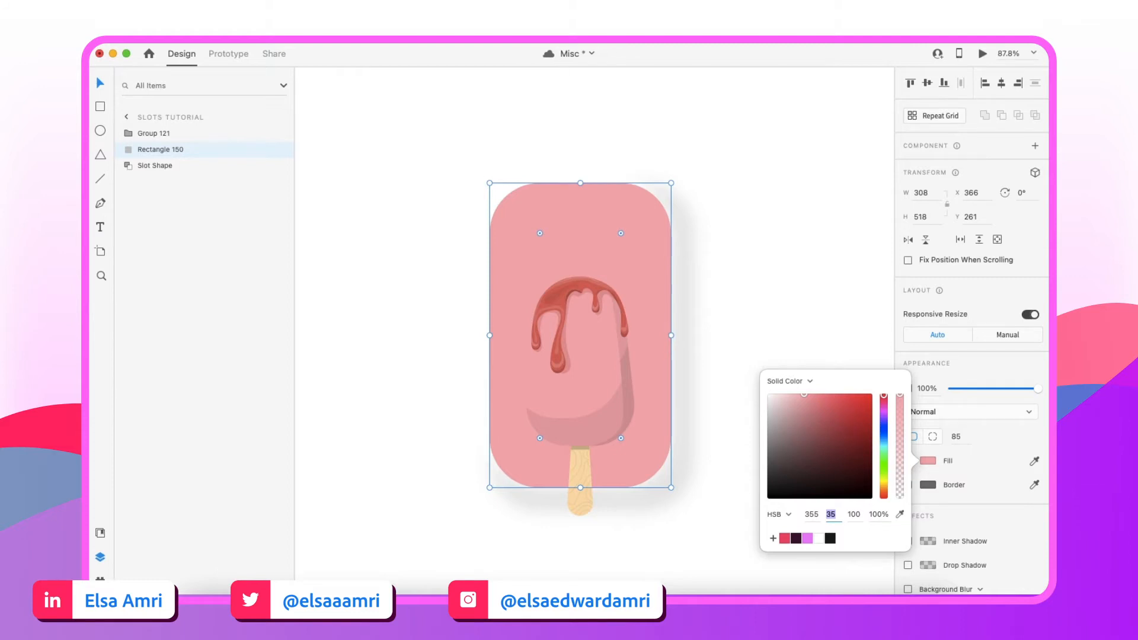
Try different saturation levels for Rectangle 150's fill in steps of 10, ending at 55, and lower its brightness to 80
{"action": "key", "text": "shift+Down"}
{"action": "key", "text": "shift+Up"}
{"action": "key", "text": "shift+Up"}
{"action": "key", "text": "shift+Down"}
{"action": "key", "text": "shift+Down"}
{"action": "key", "text": "shift+Up"}
{"action": "key", "text": "shift+Up"}
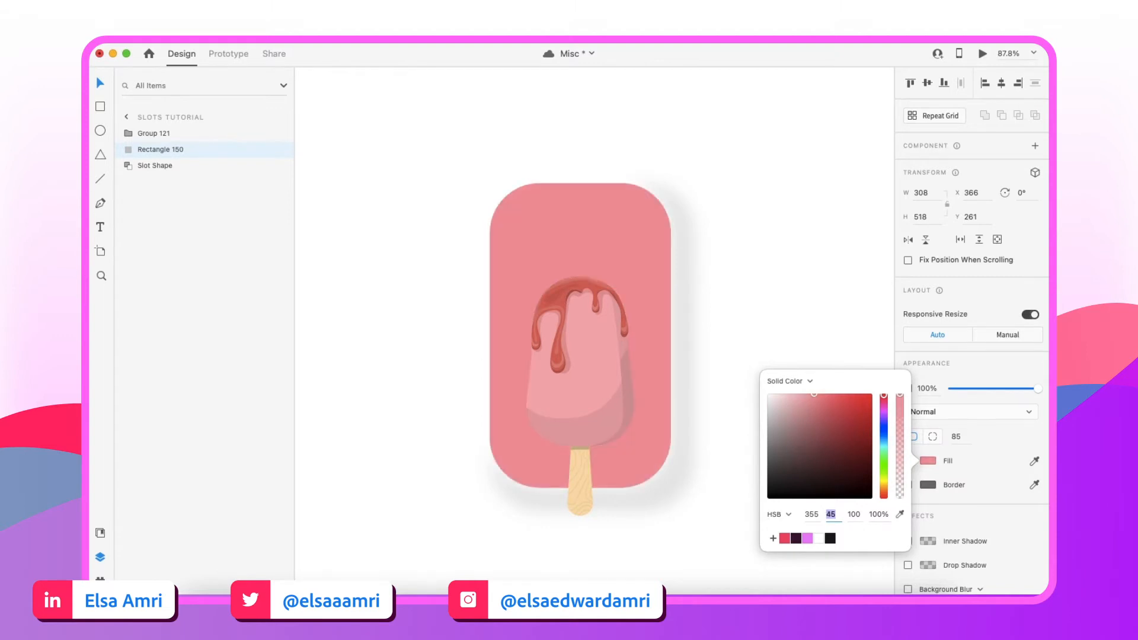
{"action": "key", "text": "shift+Down"}
{"action": "key", "text": "shift+Down"}
{"action": "key", "text": "shift+Up"}
{"action": "key", "text": "shift+Up"}
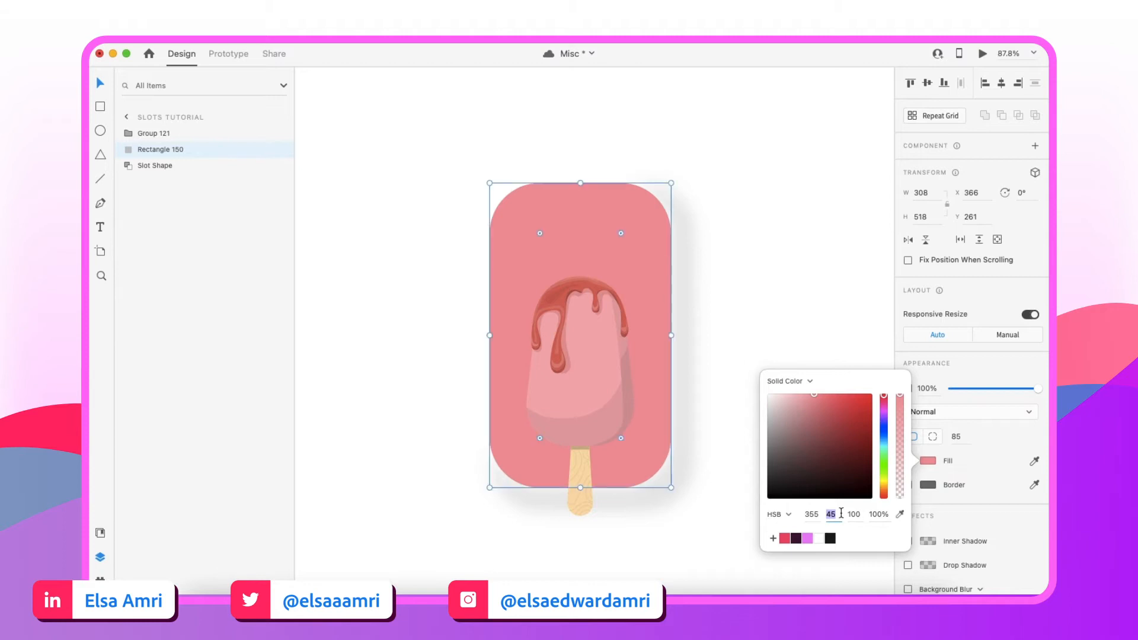
{"action": "key", "text": "shift+Up"}
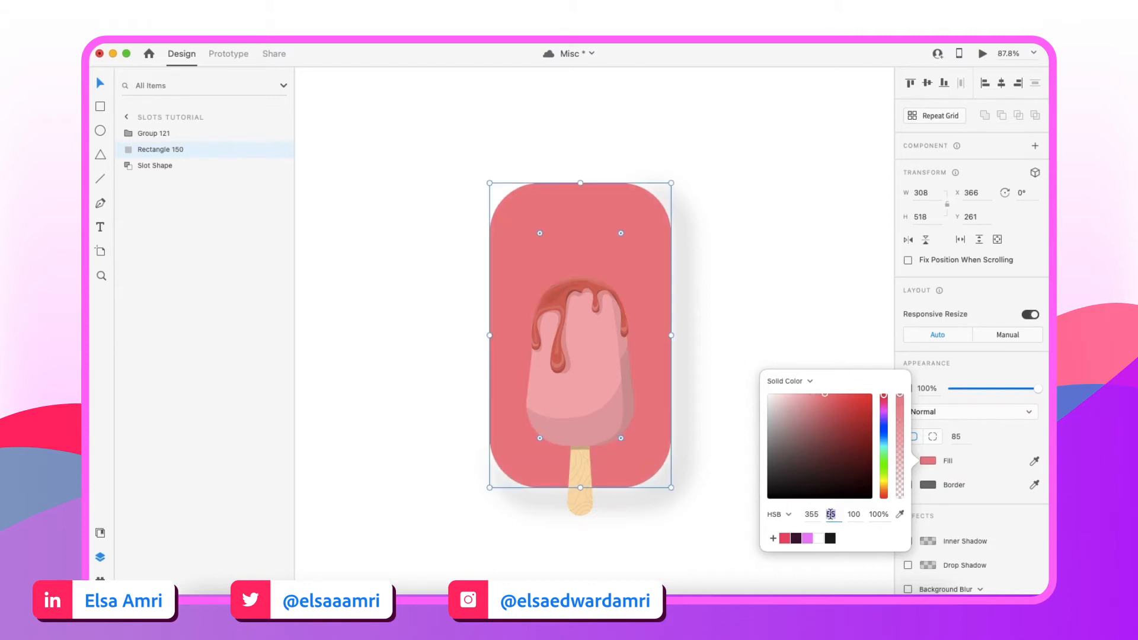
{"action": "key", "text": "shift+Down"}
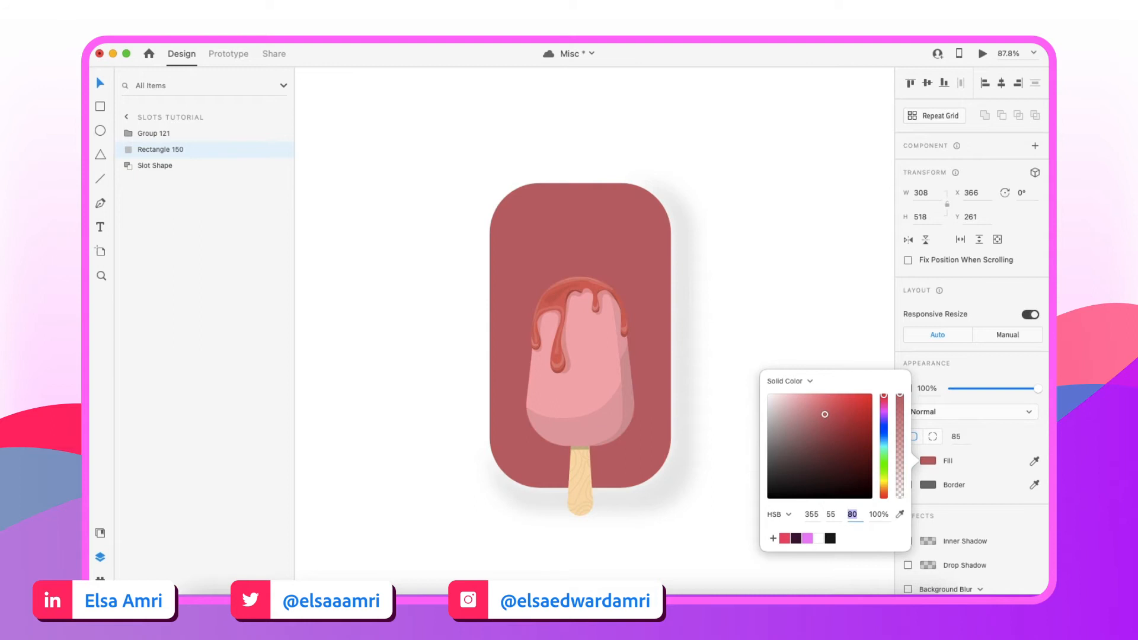
Draw a closed seven-point Pen path about 492 px wide, from above Rectangle 150 down to a zigzag lower edge across its upper part
{"action": "left_click", "coordinate": [715, 309]}
{"action": "scroll", "coordinate": [714, 309], "scroll_direction": "down", "scroll_amount": 5}
{"action": "scroll", "coordinate": [714, 308], "scroll_direction": "up", "scroll_amount": 4}
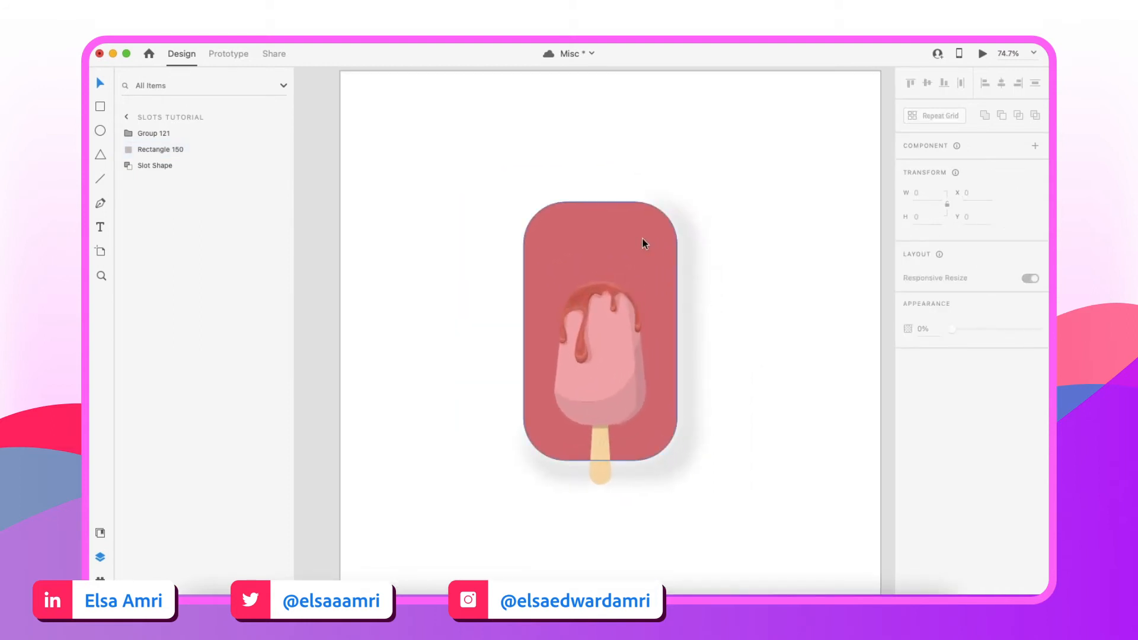
{"action": "left_click", "coordinate": [642, 238]}
{"action": "scroll", "coordinate": [641, 239], "scroll_direction": "up", "scroll_amount": 2}
{"action": "scroll", "coordinate": [635, 261], "scroll_direction": "up", "scroll_amount": 1}
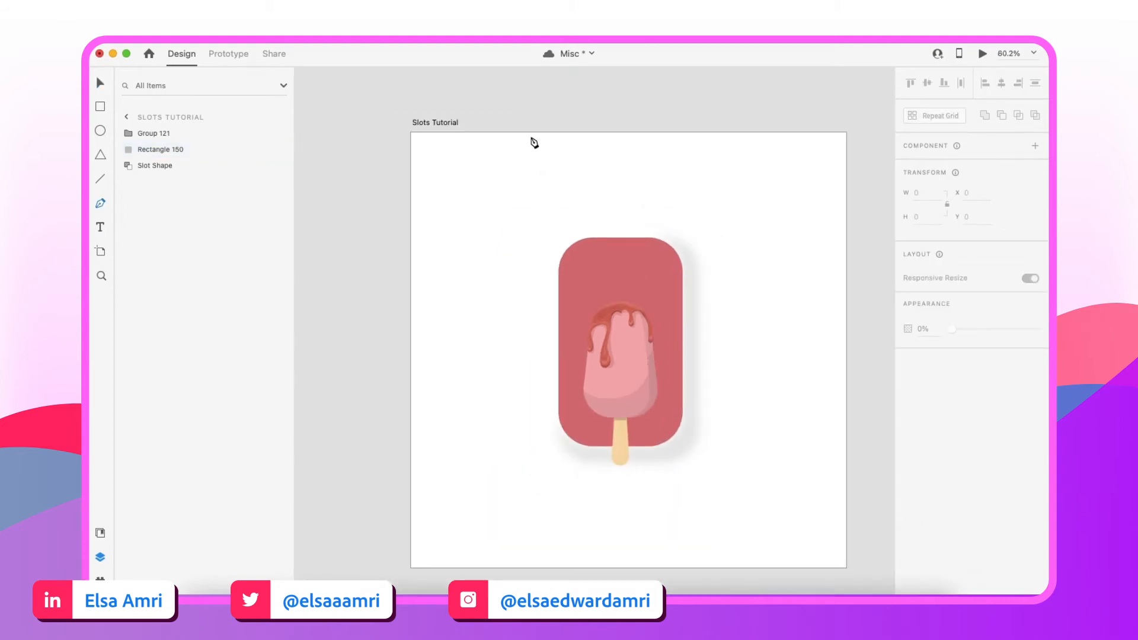
{"action": "left_click", "coordinate": [528, 151]}
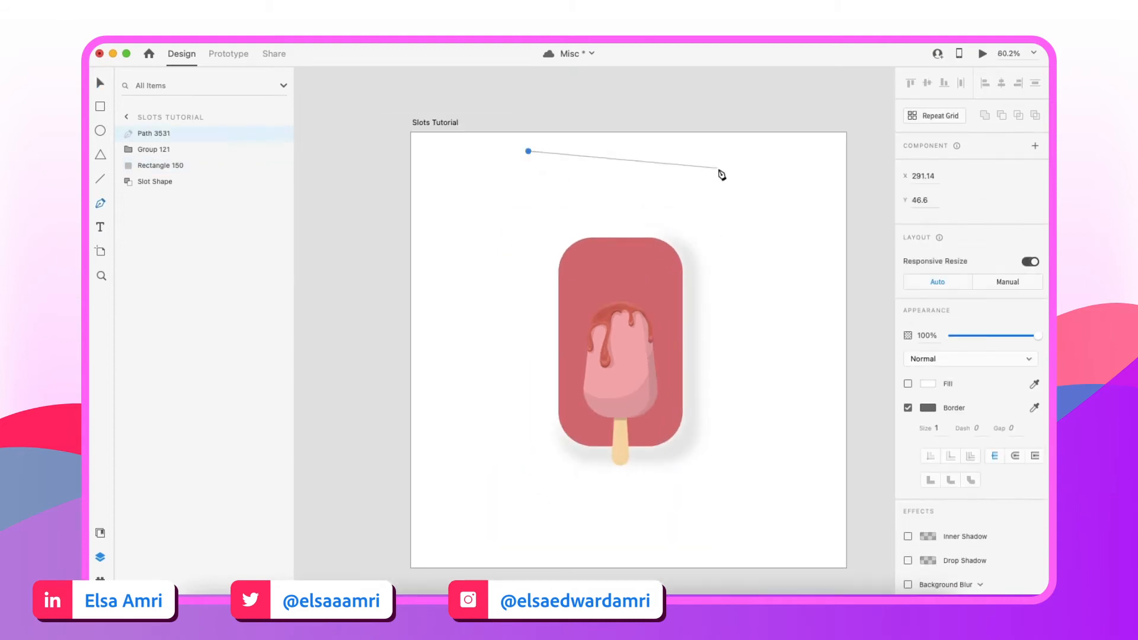
{"action": "left_click", "coordinate": [726, 151]}
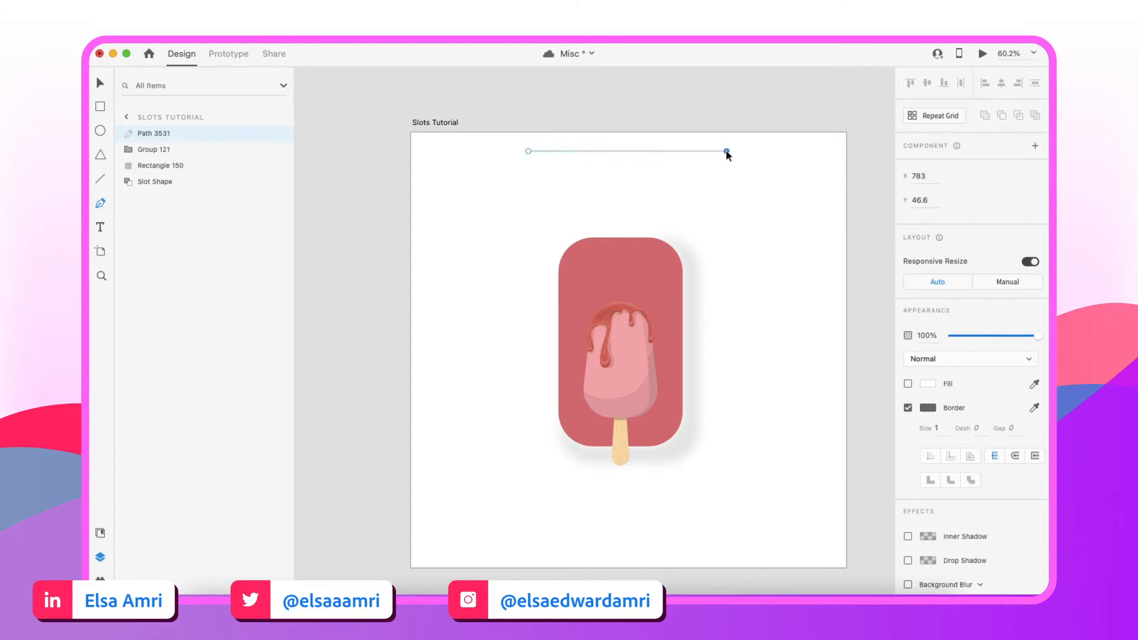
{"action": "left_click", "coordinate": [701, 297]}
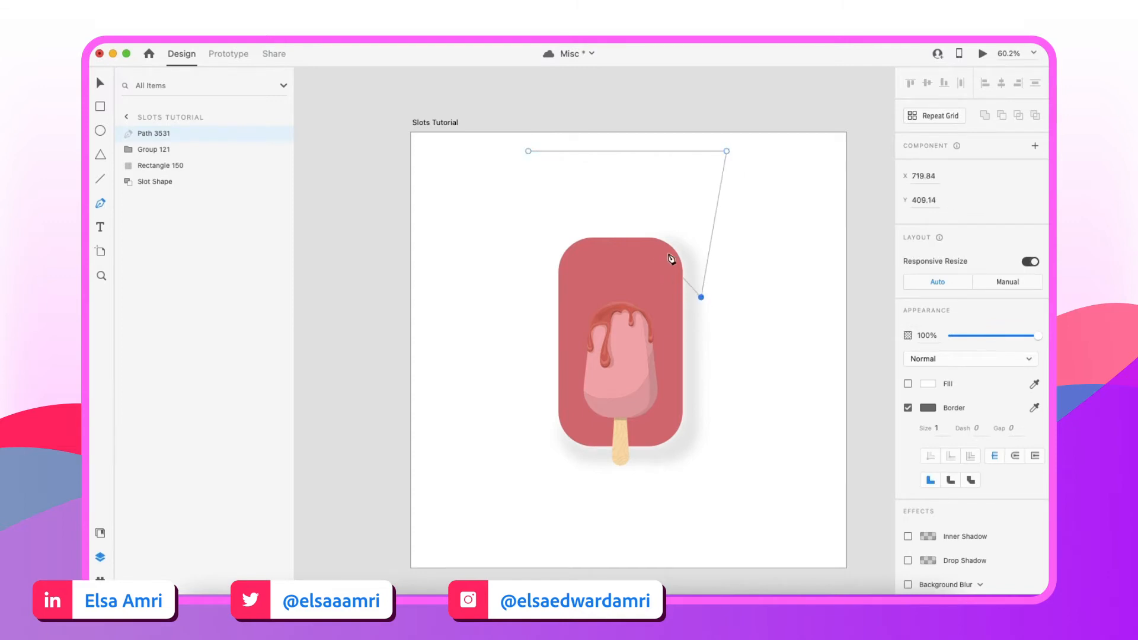
{"action": "left_click", "coordinate": [652, 259]}
{"action": "left_click_drag", "start_coordinate": [627, 283], "coordinate": [592, 266]}
{"action": "left_click", "coordinate": [592, 266]}
{"action": "left_click", "coordinate": [550, 312]}
{"action": "left_click", "coordinate": [528, 151]}
Convert the five lower points of the path to smooth curves so its lower edge forms a flowing drip
{"action": "scroll", "coordinate": [642, 300], "scroll_direction": "up", "scroll_amount": 3}
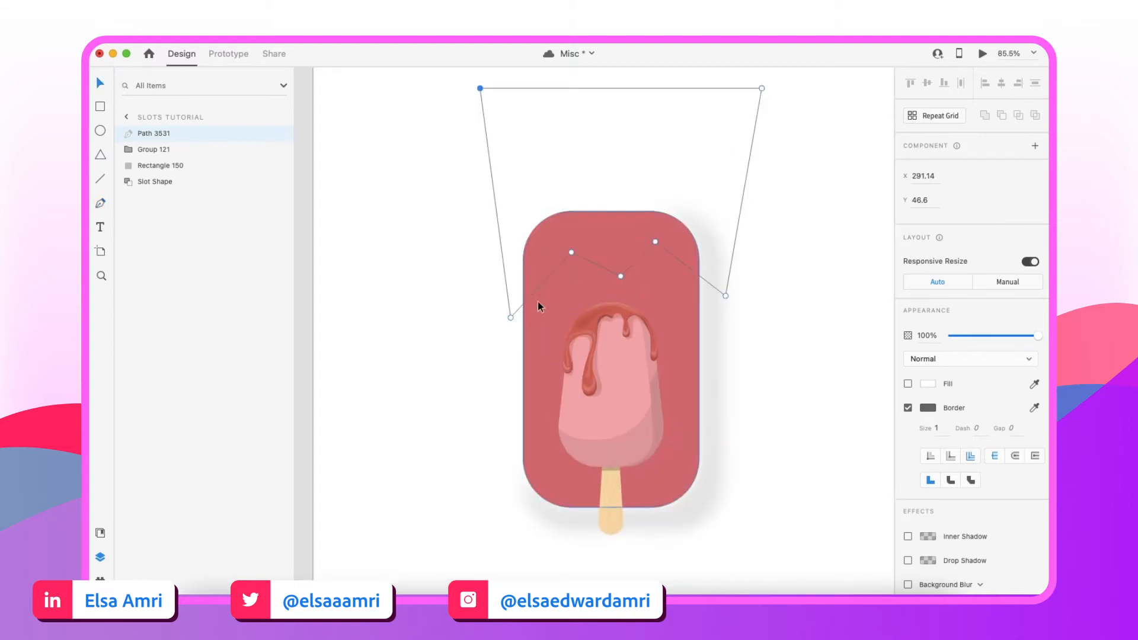
{"action": "double_click", "coordinate": [510, 317]}
{"action": "left_click", "coordinate": [571, 252]}
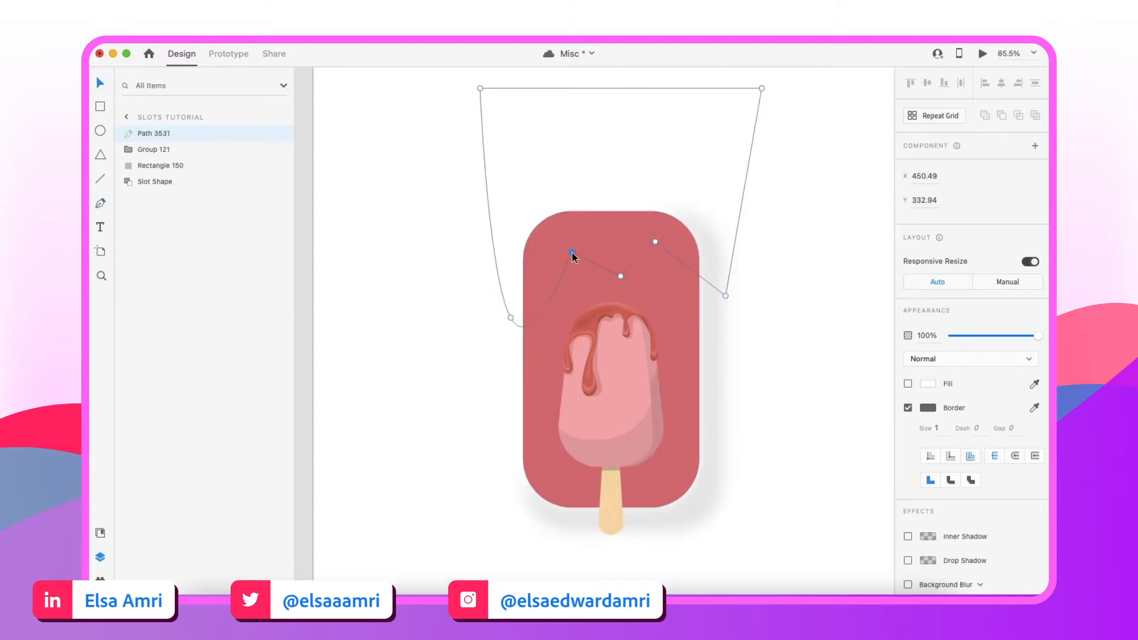
{"action": "double_click", "coordinate": [620, 276]}
{"action": "left_click", "coordinate": [655, 242]}
{"action": "left_click", "coordinate": [725, 295]}
{"action": "double_click", "coordinate": [725, 295]}
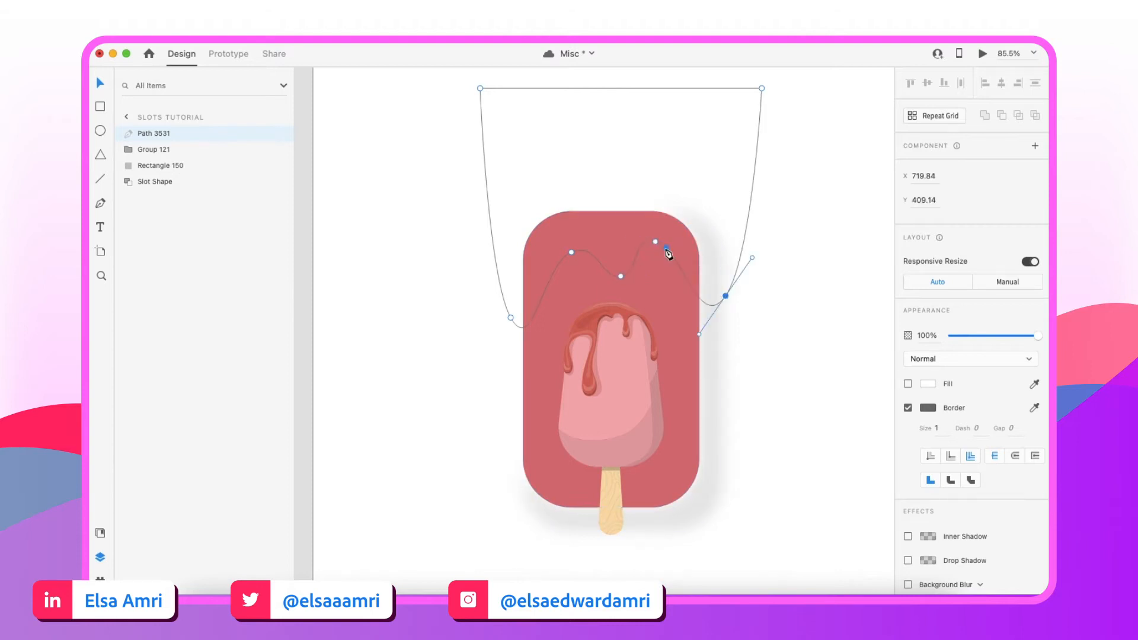
Refine the drip's wave by shifting its two crest points and moving its lower-right point inward to about X 701, Y 404
{"action": "left_click", "coordinate": [655, 241]}
{"action": "scroll", "coordinate": [656, 243], "scroll_direction": "up", "scroll_amount": 2}
{"action": "scroll", "coordinate": [657, 241], "scroll_direction": "up", "scroll_amount": 1}
{"action": "left_click_drag", "start_coordinate": [657, 242], "coordinate": [674, 249]}
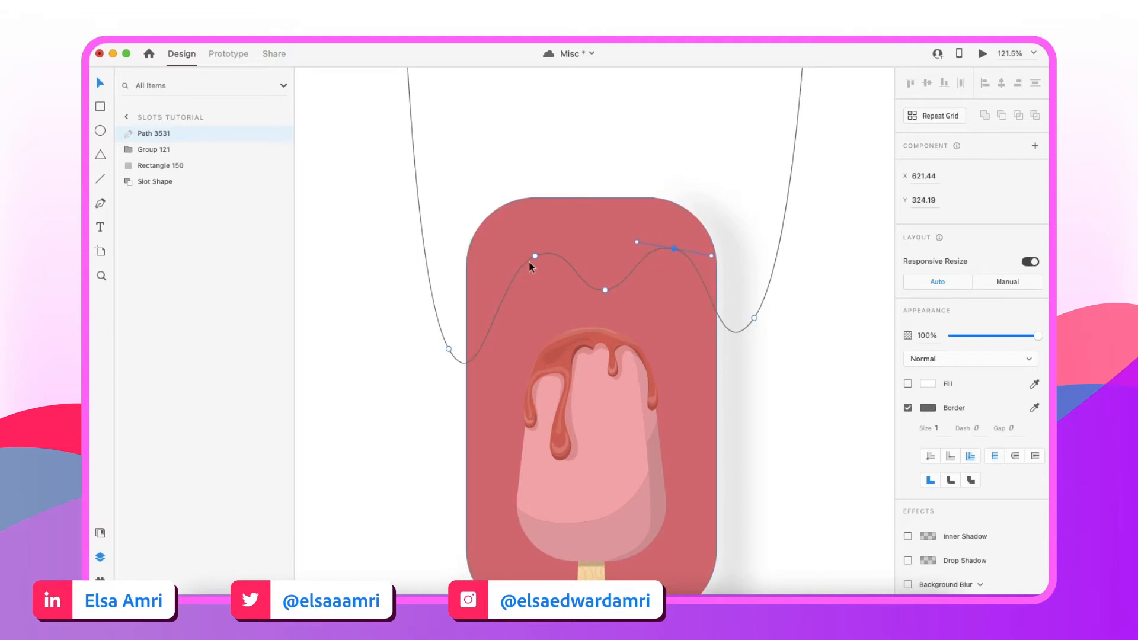
{"action": "left_click_drag", "start_coordinate": [533, 257], "coordinate": [524, 260]}
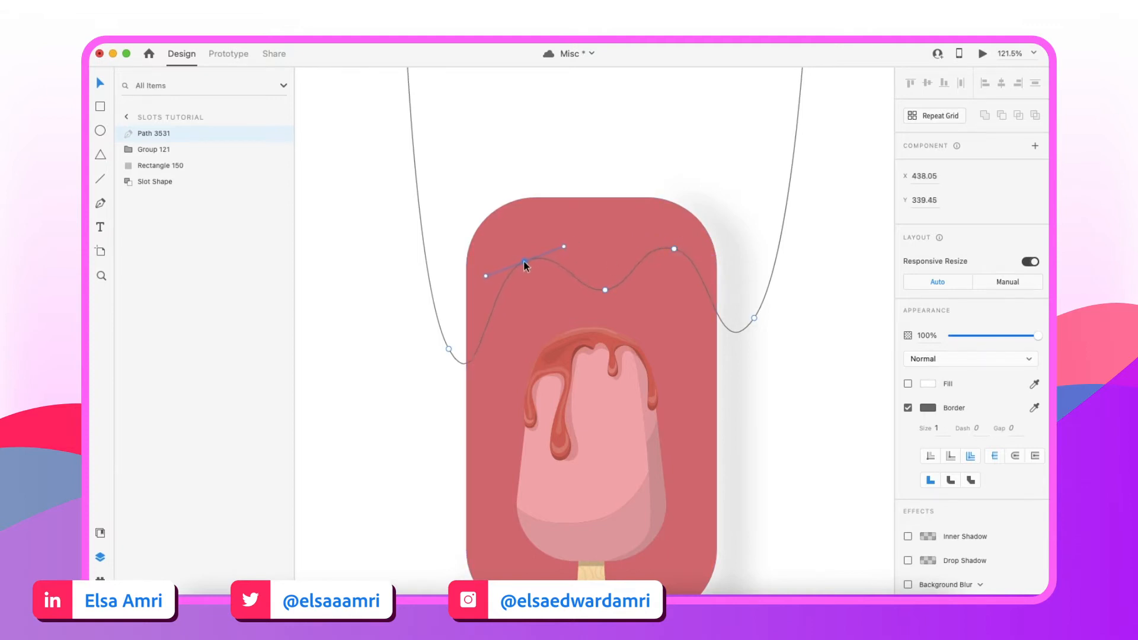
{"action": "left_click_drag", "start_coordinate": [674, 248], "coordinate": [668, 240]}
{"action": "left_click_drag", "start_coordinate": [753, 317], "coordinate": [740, 314]}
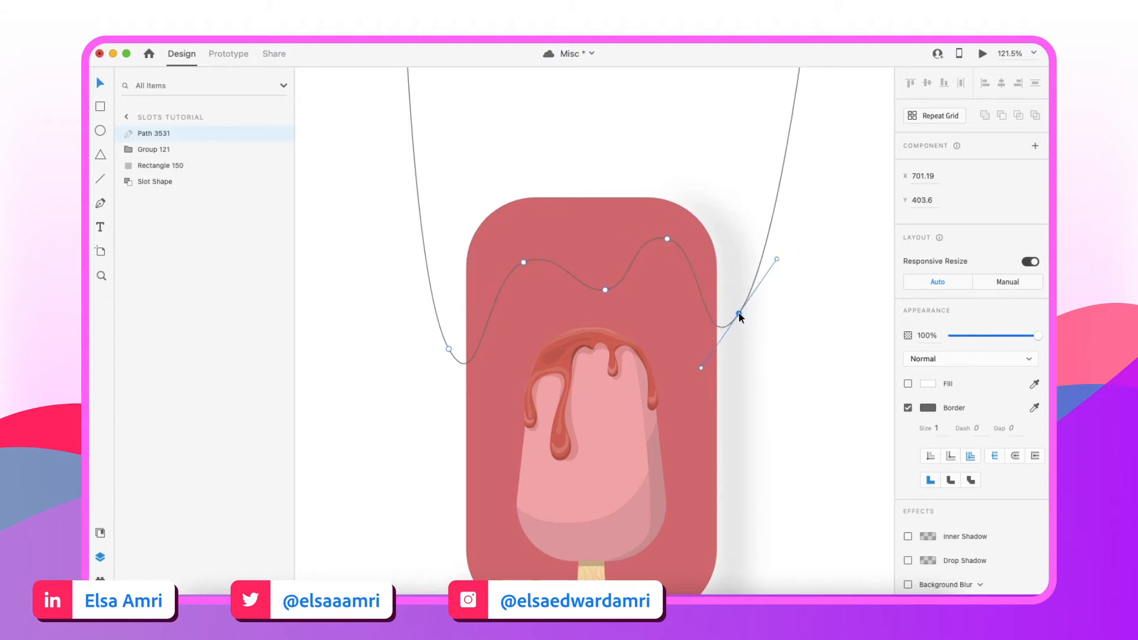
{"action": "scroll", "coordinate": [707, 193], "scroll_direction": "down", "scroll_amount": 5}
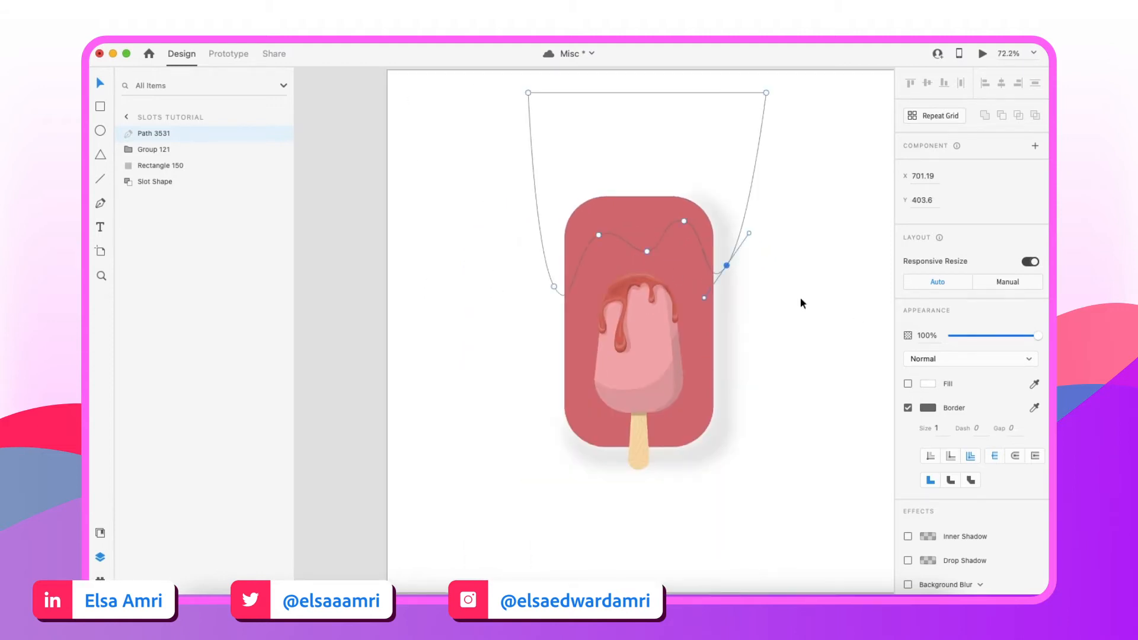
Remove the drip path's border and fill it with the light tan sampled from the popsicle stick
{"action": "scroll", "coordinate": [800, 297], "scroll_direction": "up", "scroll_amount": 5}
{"action": "left_click", "coordinate": [907, 384]}
{"action": "left_click", "coordinate": [907, 407]}
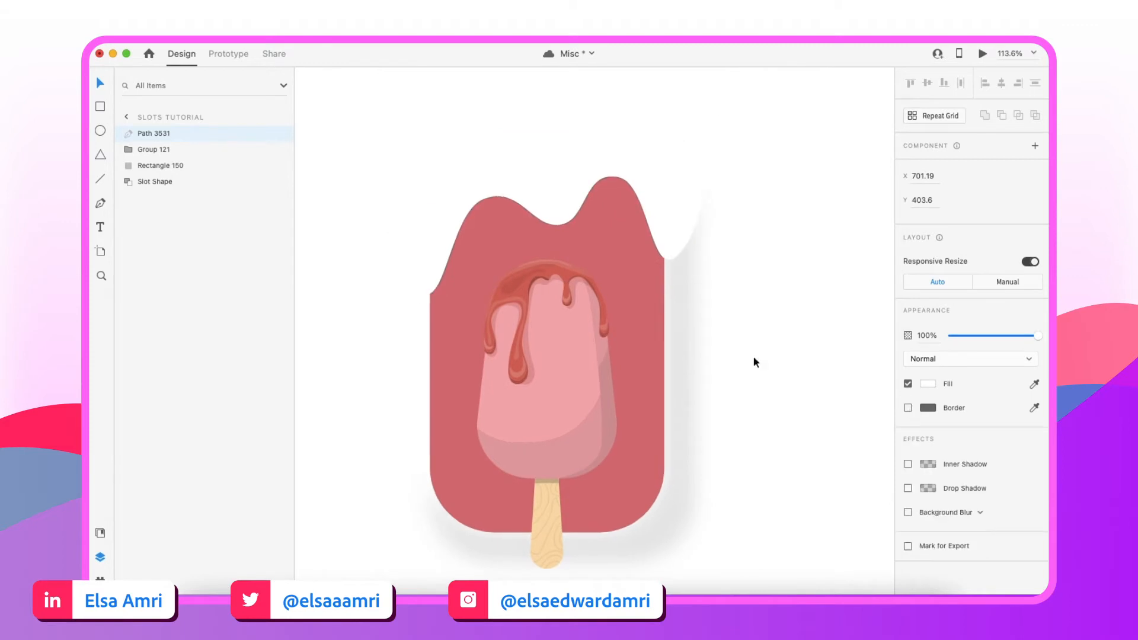
{"action": "scroll", "coordinate": [752, 356], "scroll_direction": "down", "scroll_amount": 3}
{"action": "left_click", "coordinate": [1034, 384]}
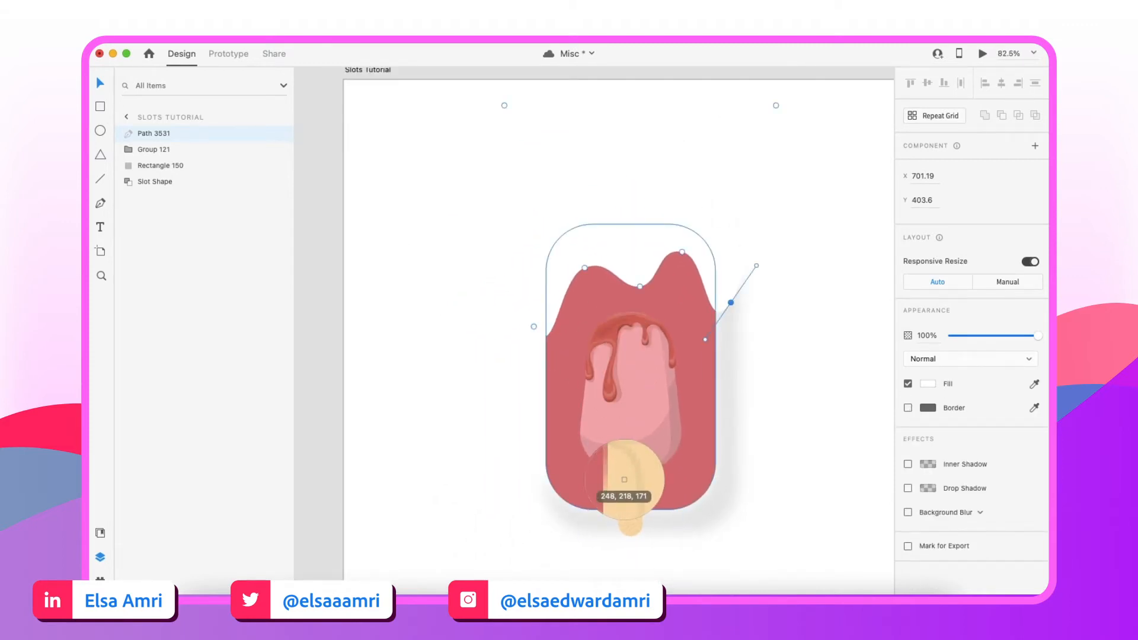
{"action": "left_click", "coordinate": [624, 479]}
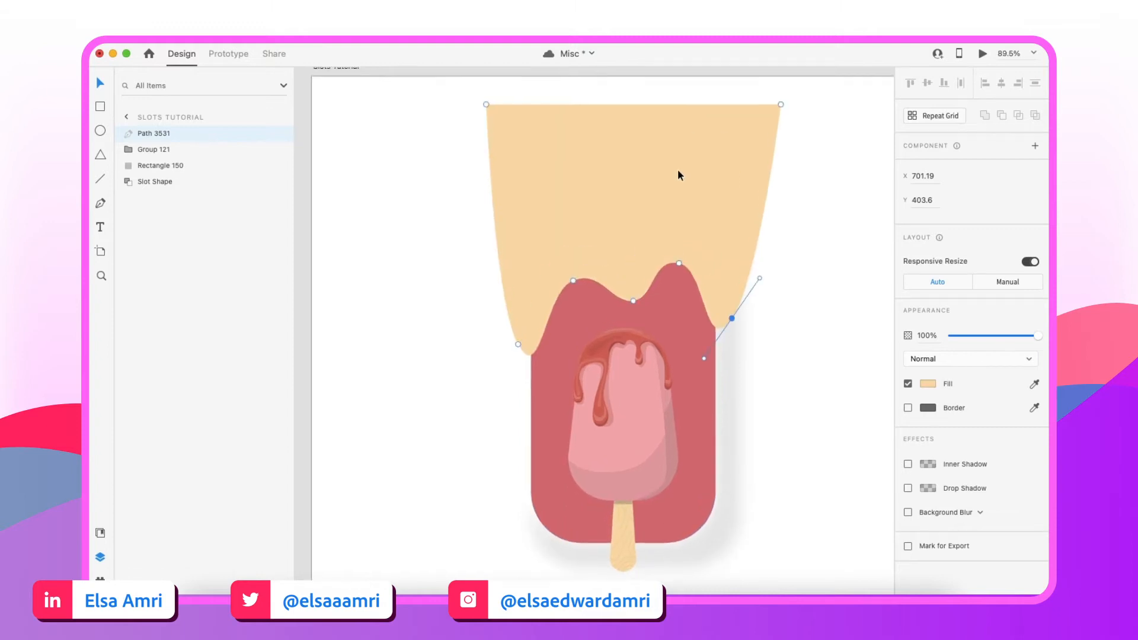
{"action": "scroll", "coordinate": [669, 189], "scroll_direction": "up", "scroll_amount": 1}
Leave point editing and duplicate the whole drip path in place
{"action": "key", "text": "Escape"}
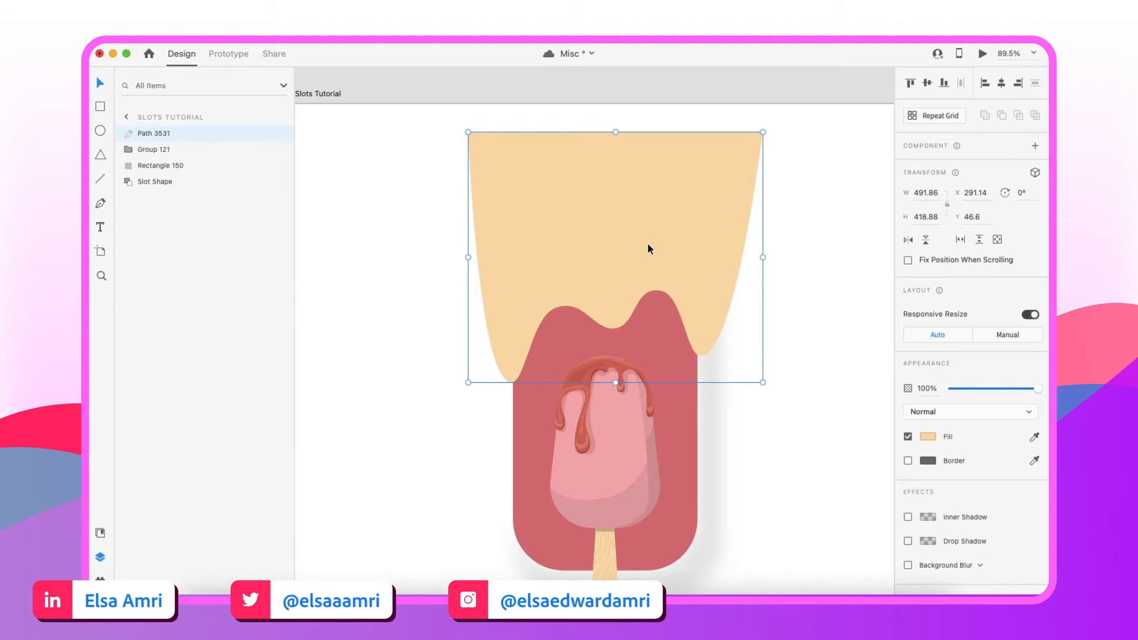
{"action": "scroll", "coordinate": [571, 461], "scroll_direction": "up", "scroll_amount": 2}
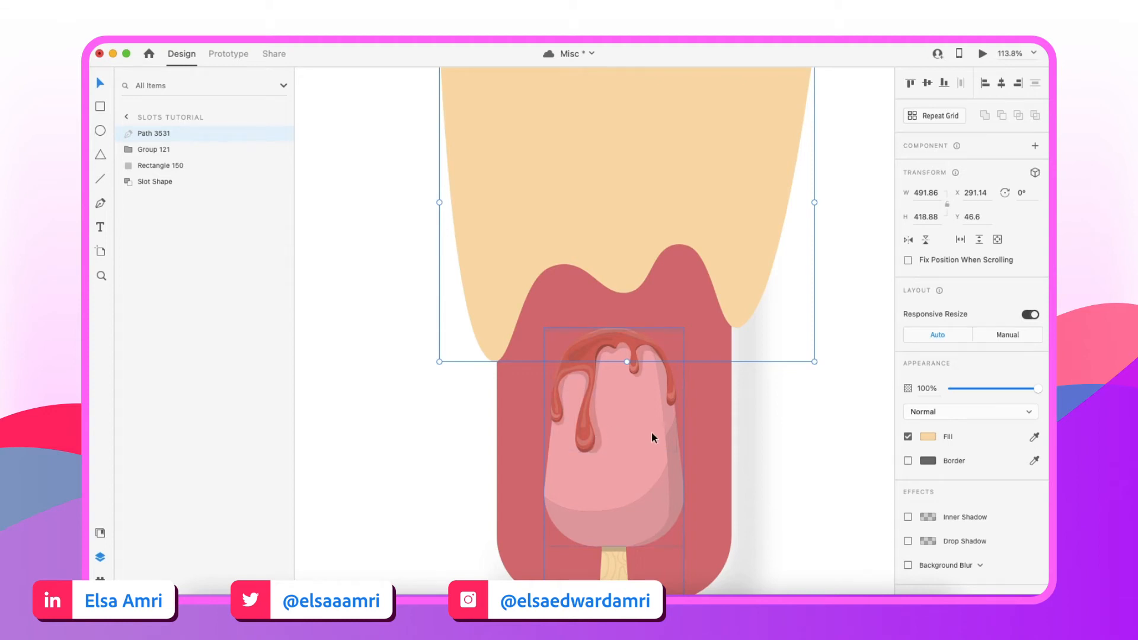
{"action": "scroll", "coordinate": [652, 431], "scroll_direction": "down", "scroll_amount": 2}
{"action": "scroll", "coordinate": [622, 248], "scroll_direction": "up", "scroll_amount": 1}
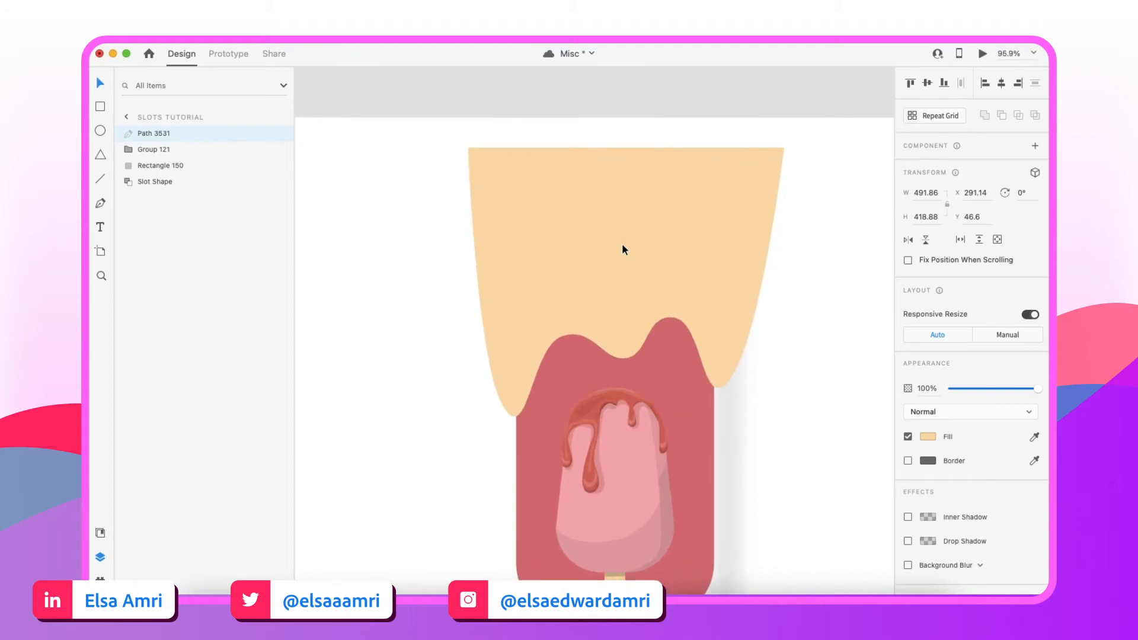
{"action": "key", "text": "super+d"}
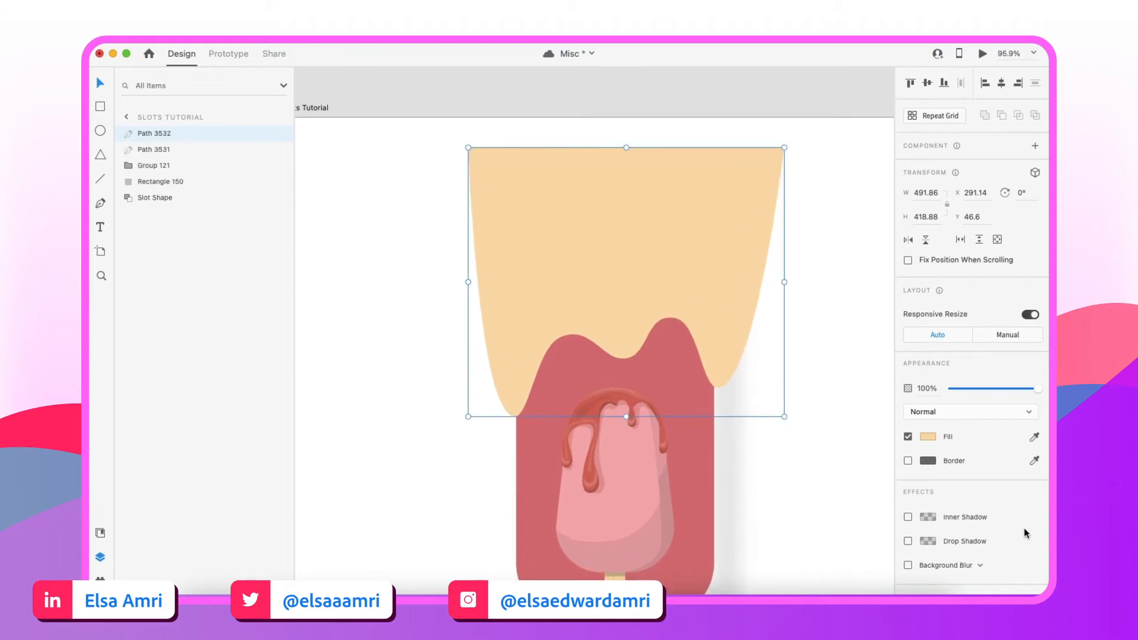
Remove the duplicate drip's fill and give it an inner border of size 30
{"action": "scroll", "coordinate": [952, 534], "scroll_direction": "down", "scroll_amount": 1}
{"action": "left_click", "coordinate": [907, 429]}
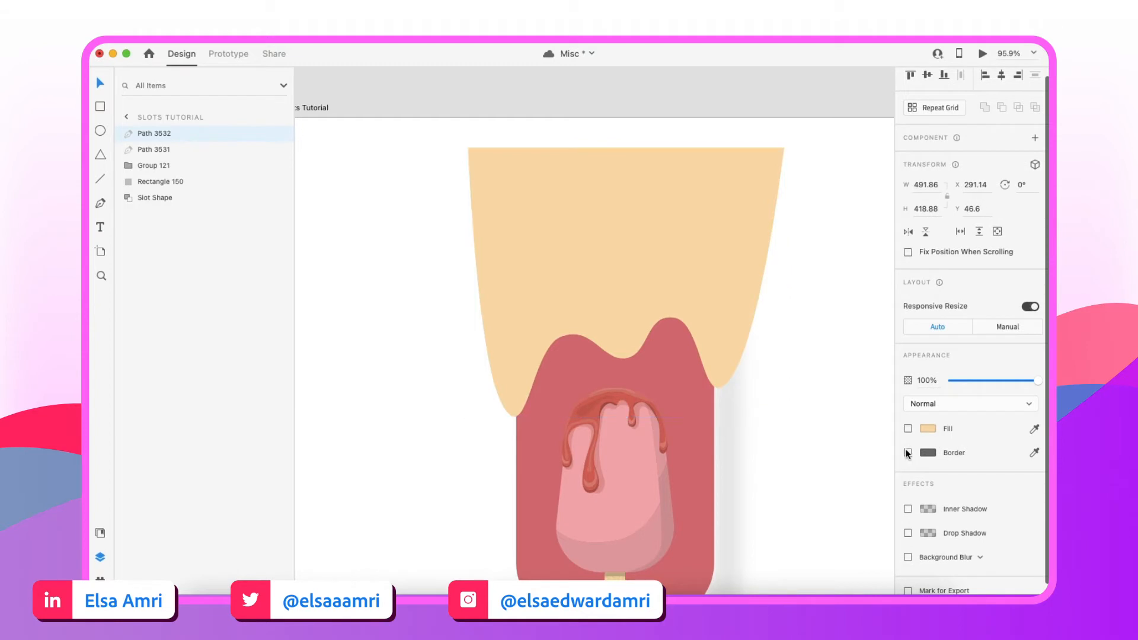
{"action": "left_click", "coordinate": [908, 453]}
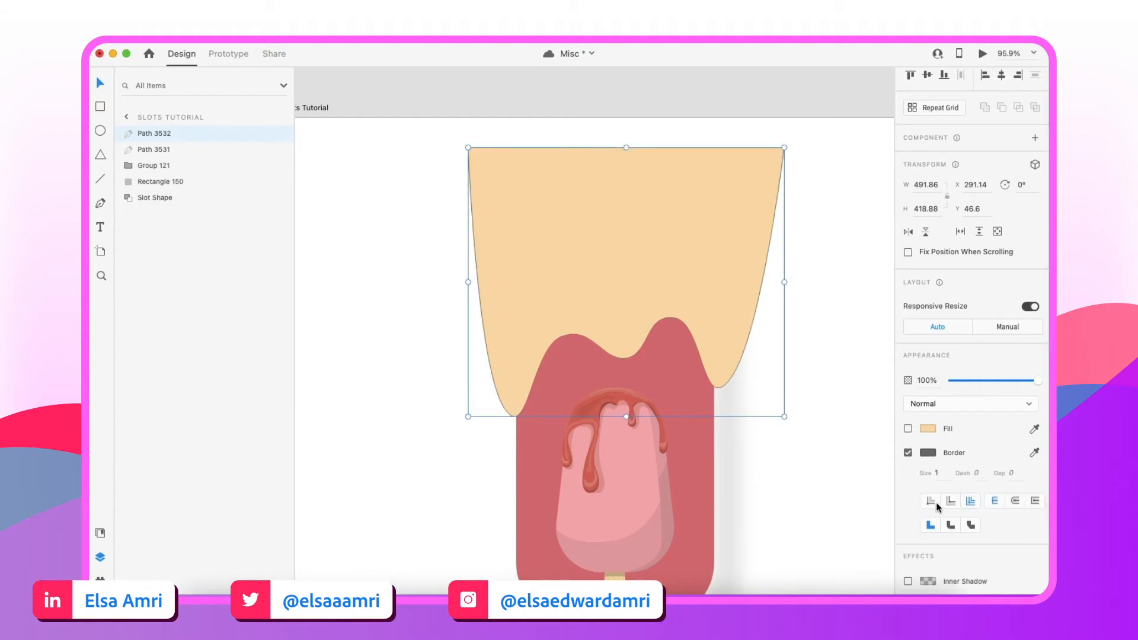
{"action": "left_click", "coordinate": [937, 472]}
{"action": "type", "text": "3"}
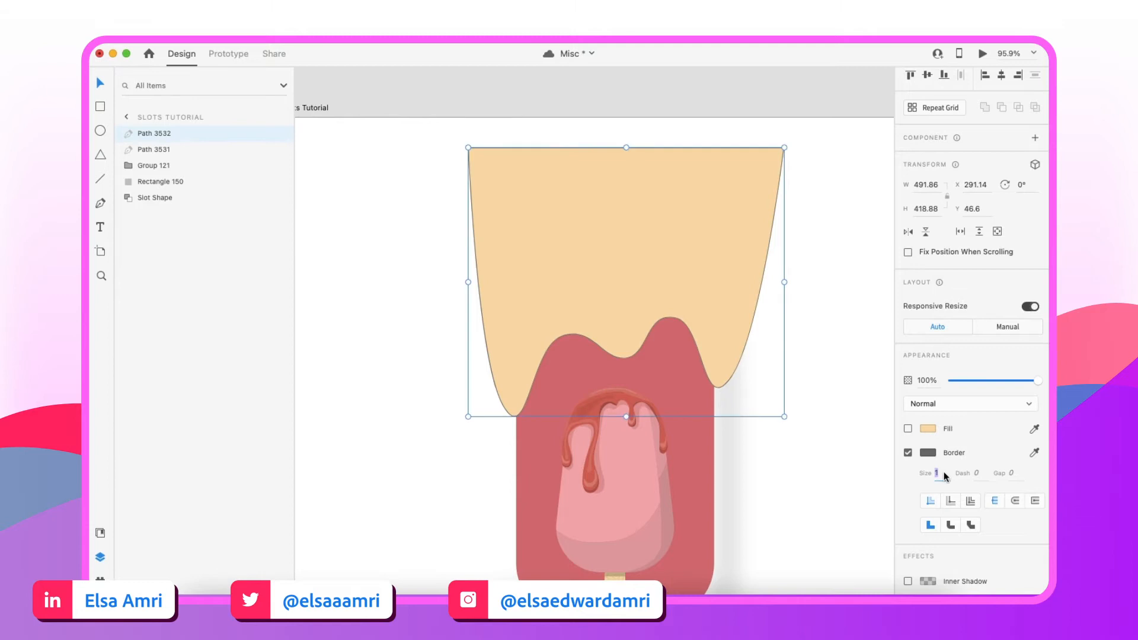
{"action": "type", "text": "0"}
{"action": "key", "text": "Return"}
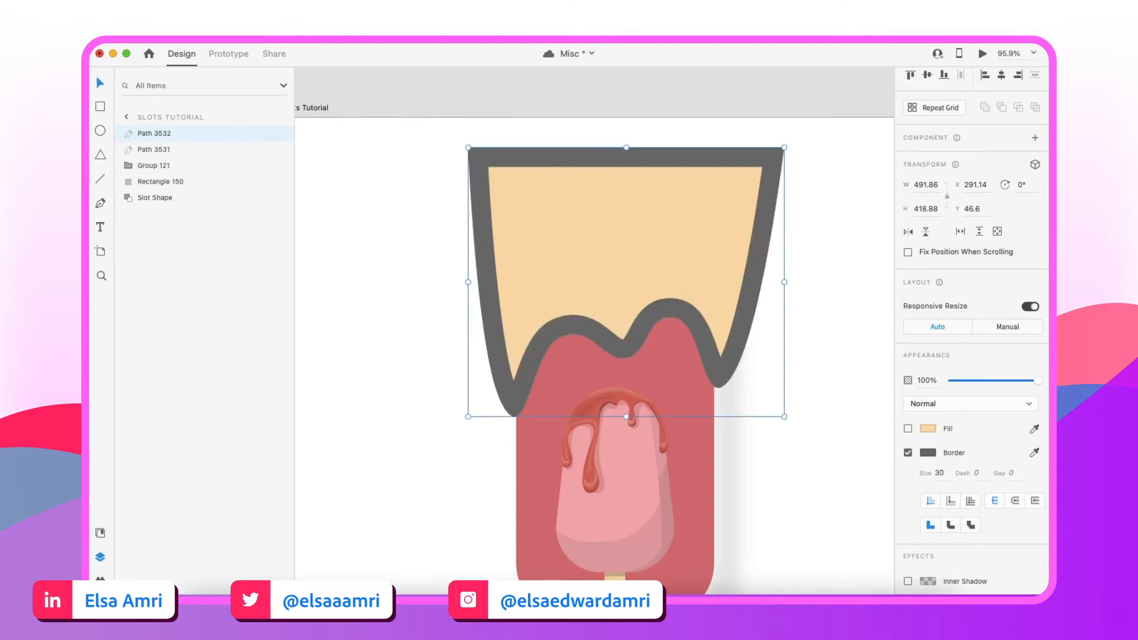
Colour the duplicate's border with the drip's sampled tan, darkened to a deeper golden shade
{"action": "left_click", "coordinate": [1034, 452]}
{"action": "left_click", "coordinate": [641, 230]}
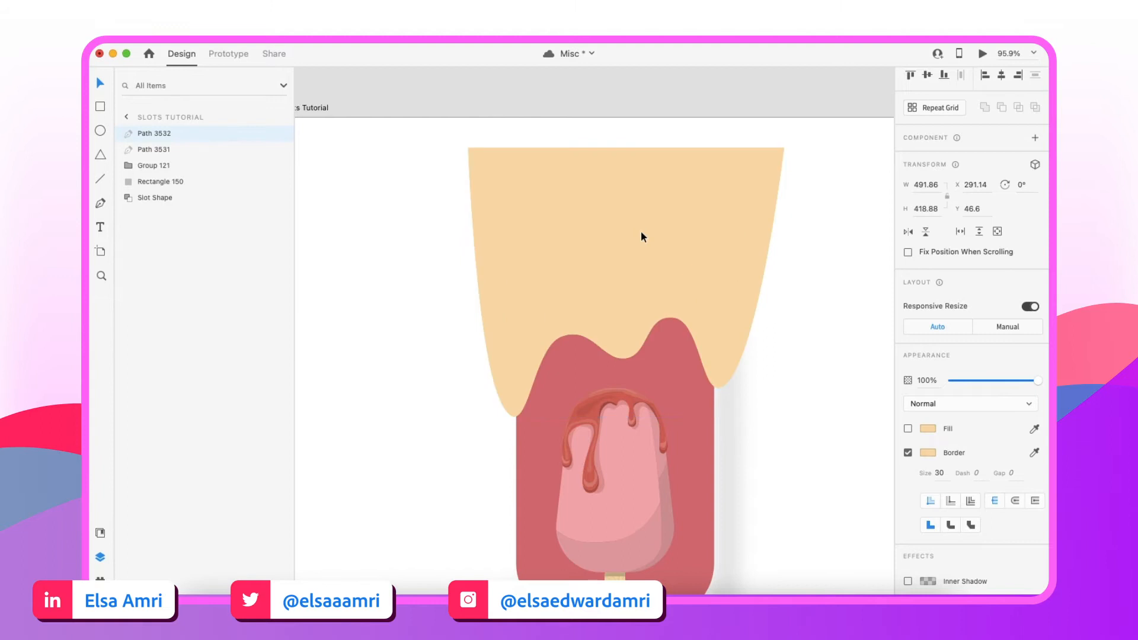
{"action": "left_click", "coordinate": [928, 452]}
{"action": "left_click_drag", "start_coordinate": [837, 389], "coordinate": [822, 379]}
{"action": "left_click", "coordinate": [702, 333]}
Apply an Object Blur of 16 to the bordered duplicate
{"action": "scroll", "coordinate": [952, 504], "scroll_direction": "down", "scroll_amount": 2}
{"action": "left_click", "coordinate": [932, 561]}
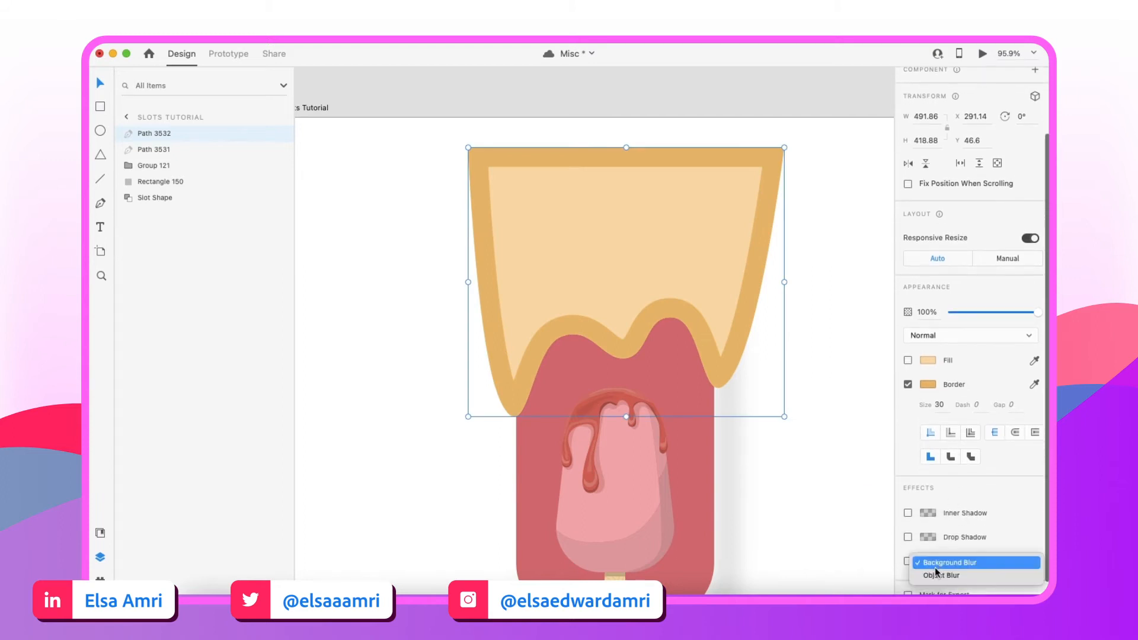
{"action": "left_click", "coordinate": [935, 572]}
{"action": "left_click_drag", "start_coordinate": [975, 577], "coordinate": [989, 580]}
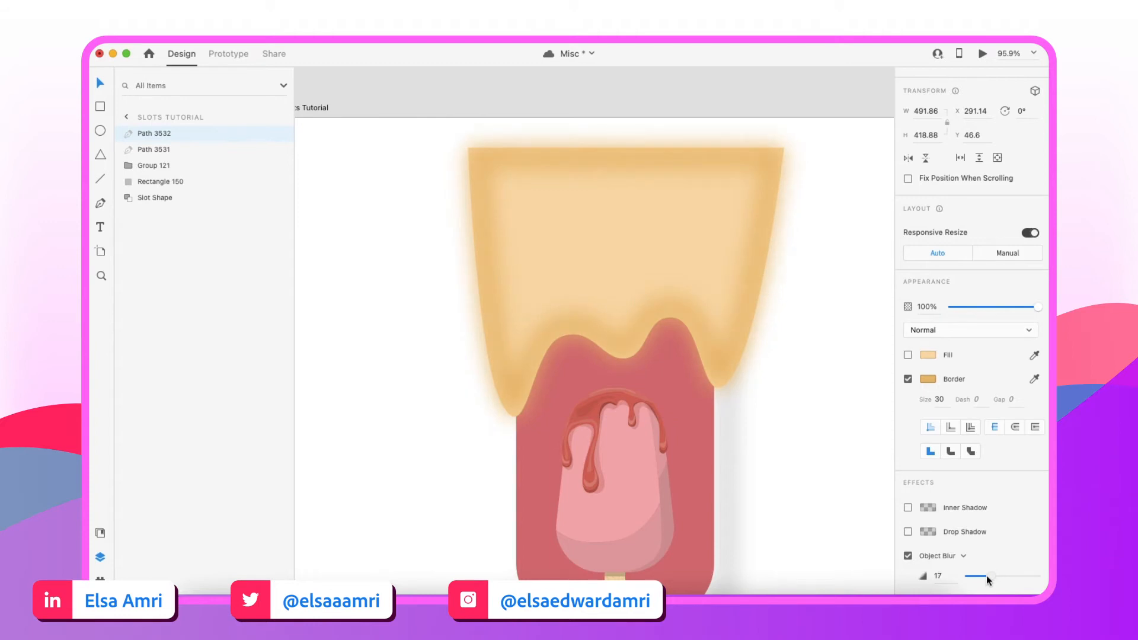
{"action": "left_click_drag", "start_coordinate": [984, 574], "coordinate": [985, 575]}
{"action": "scroll", "coordinate": [682, 312], "scroll_direction": "up", "scroll_amount": 5}
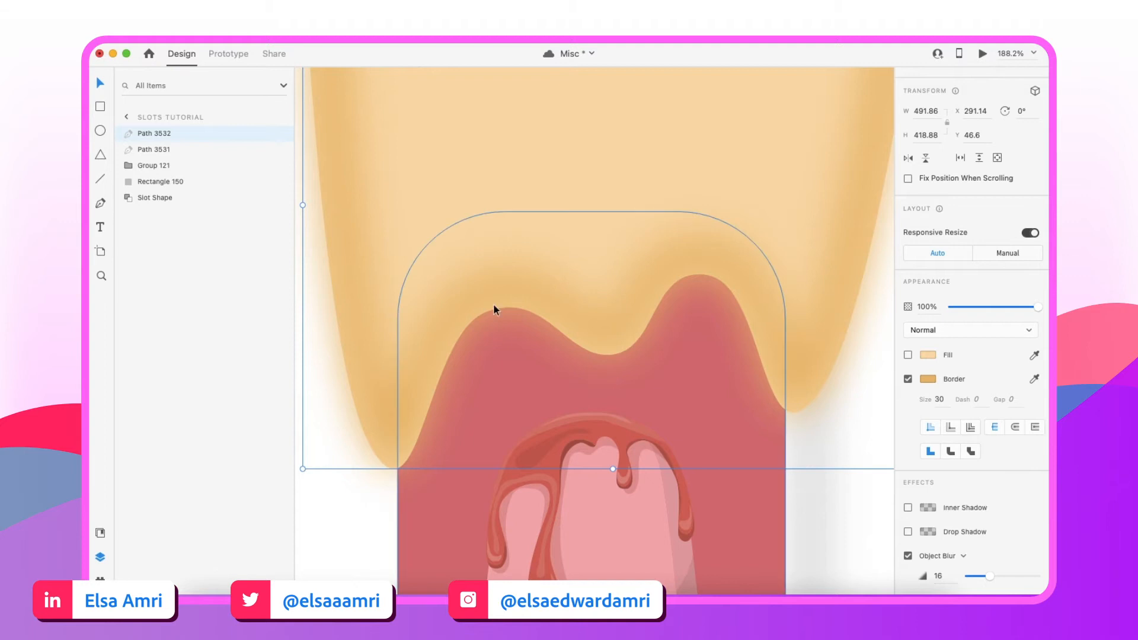
{"action": "scroll", "coordinate": [530, 433], "scroll_direction": "down", "scroll_amount": 5}
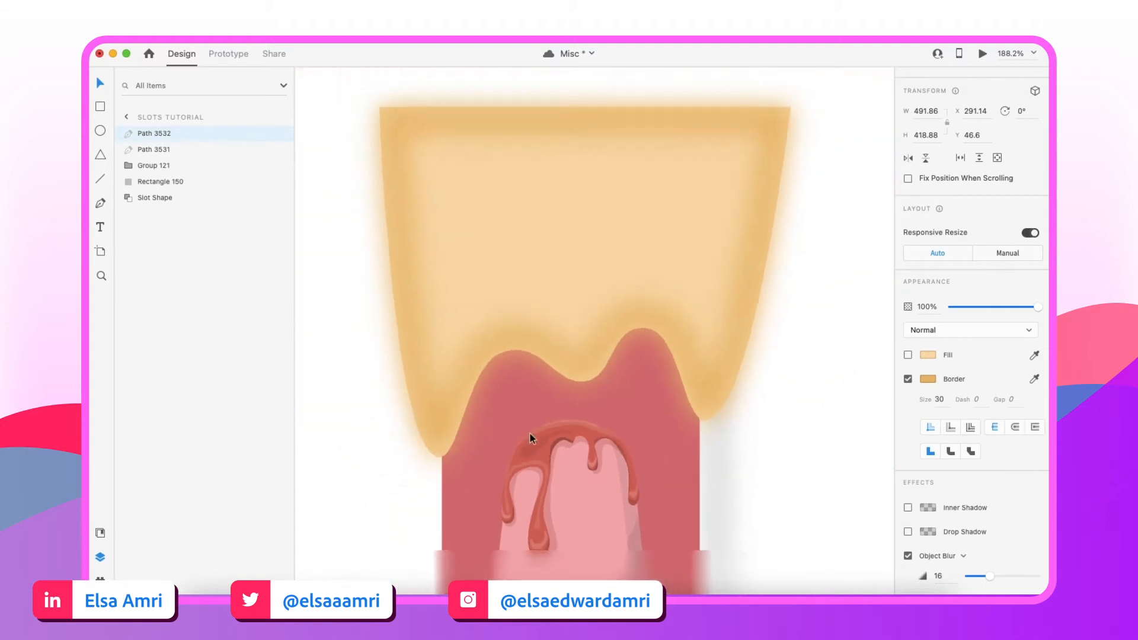
Duplicate the original filled drip, Path 3531, and place the copy at the top of the layer order
{"action": "left_click", "coordinate": [154, 149]}
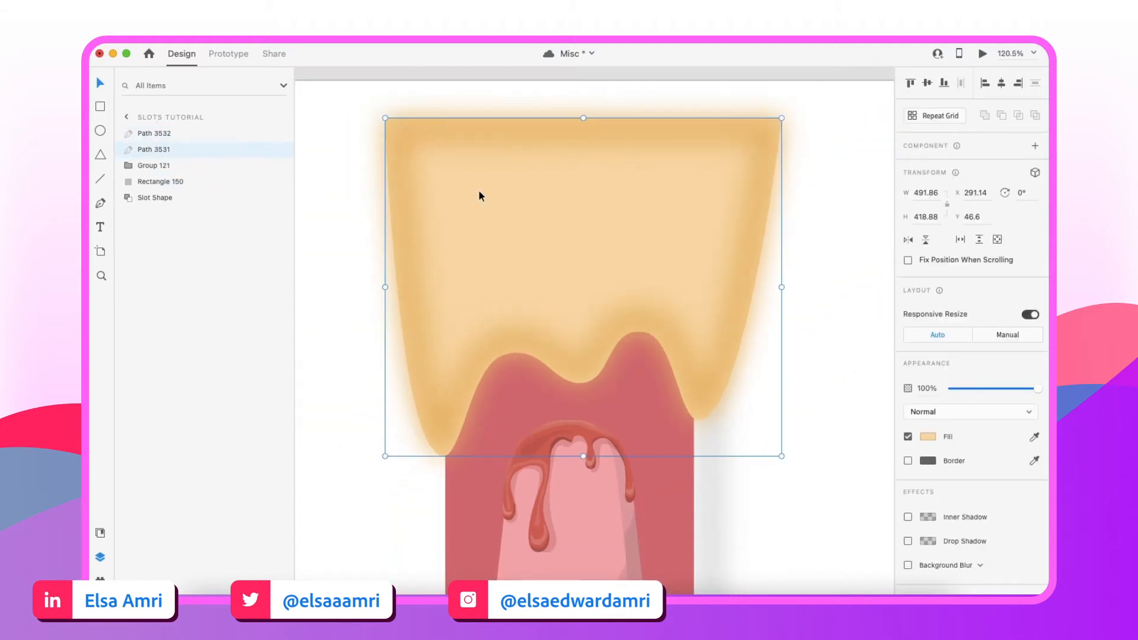
{"action": "scroll", "coordinate": [479, 191], "scroll_direction": "up", "scroll_amount": 1}
{"action": "scroll", "coordinate": [479, 191], "scroll_direction": "left", "scroll_amount": 1}
{"action": "key", "text": "super+d"}
{"action": "left_click_drag", "start_coordinate": [169, 146], "coordinate": [164, 127]}
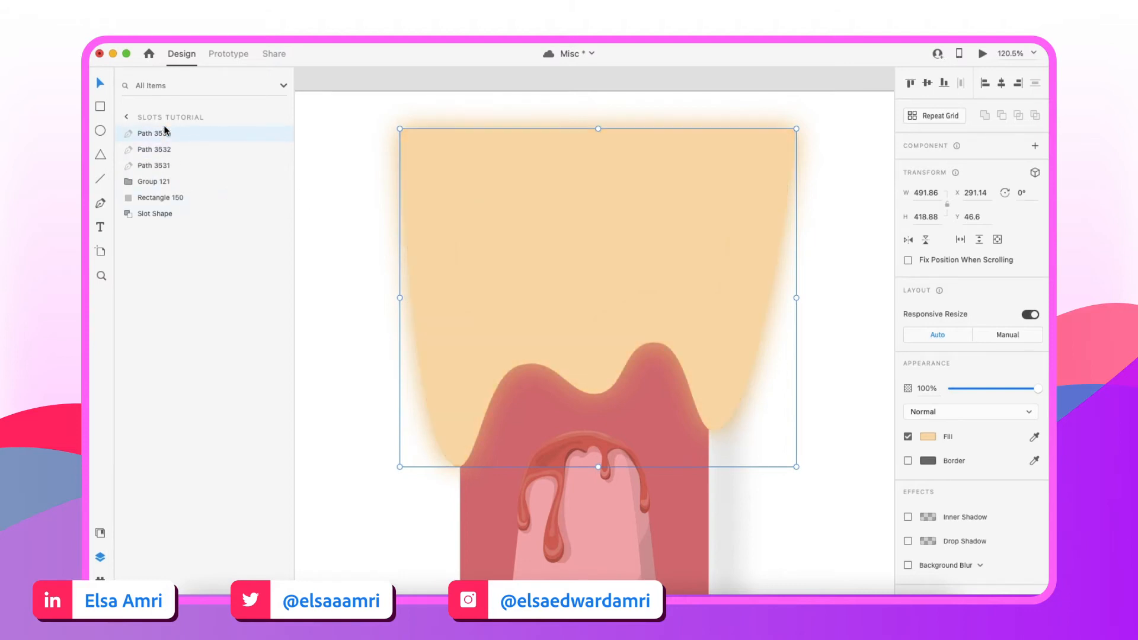
{"action": "scroll", "coordinate": [433, 219], "scroll_direction": "down", "scroll_amount": 2}
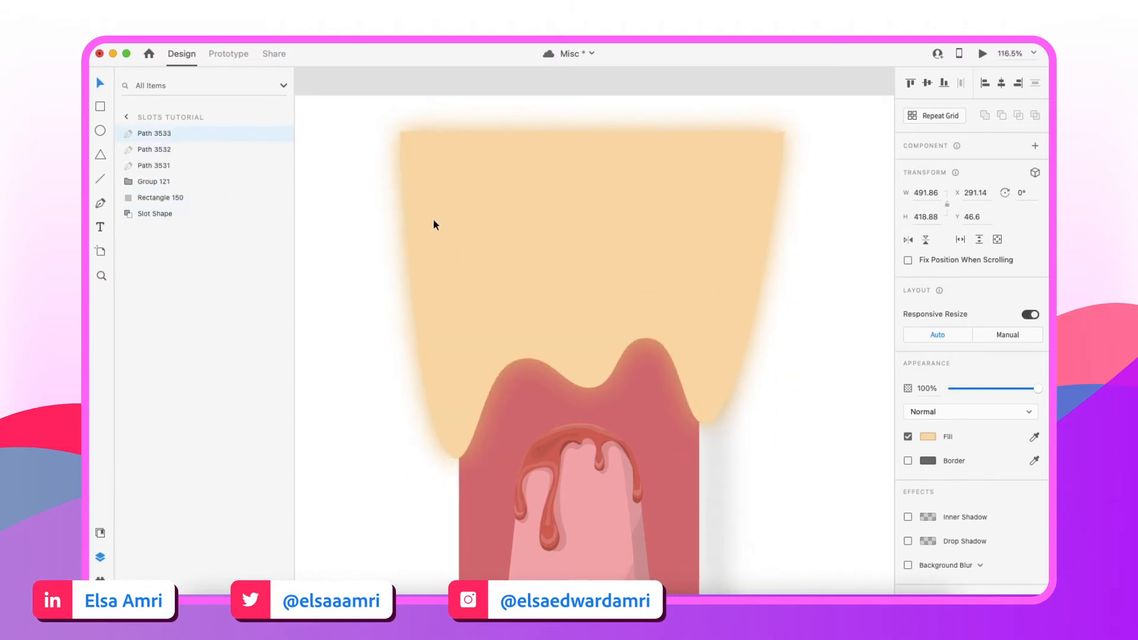
Mask the blurred border path, Path 3532, with the top drip copy using Mask with Shape
{"action": "left_click", "coordinate": [154, 149], "text": "shift"}
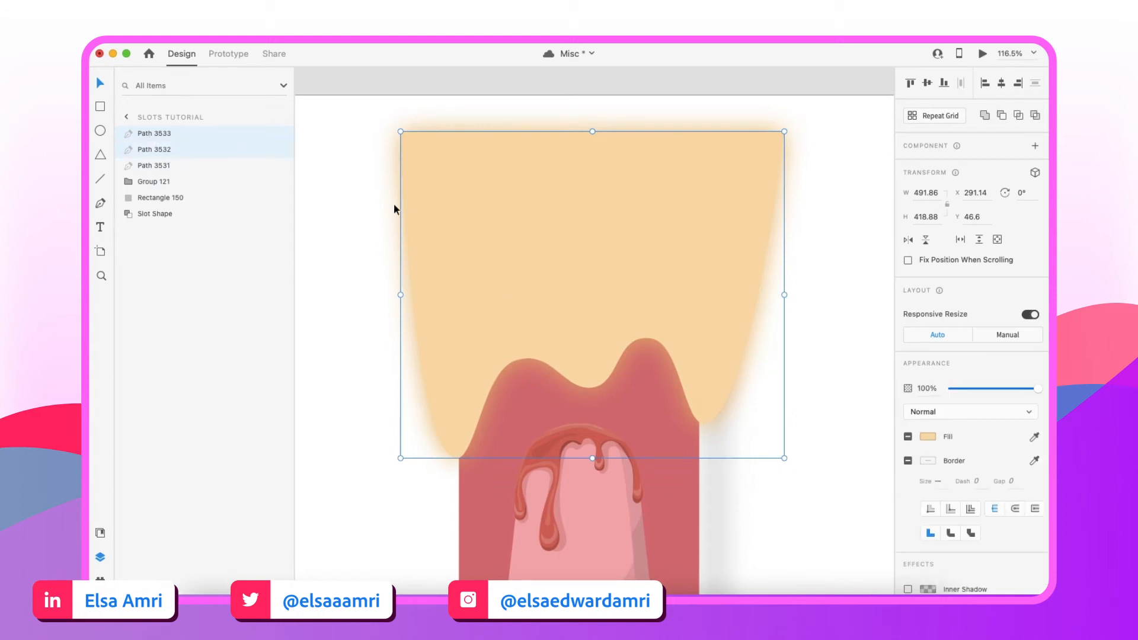
{"action": "key", "text": "super+shift+m"}
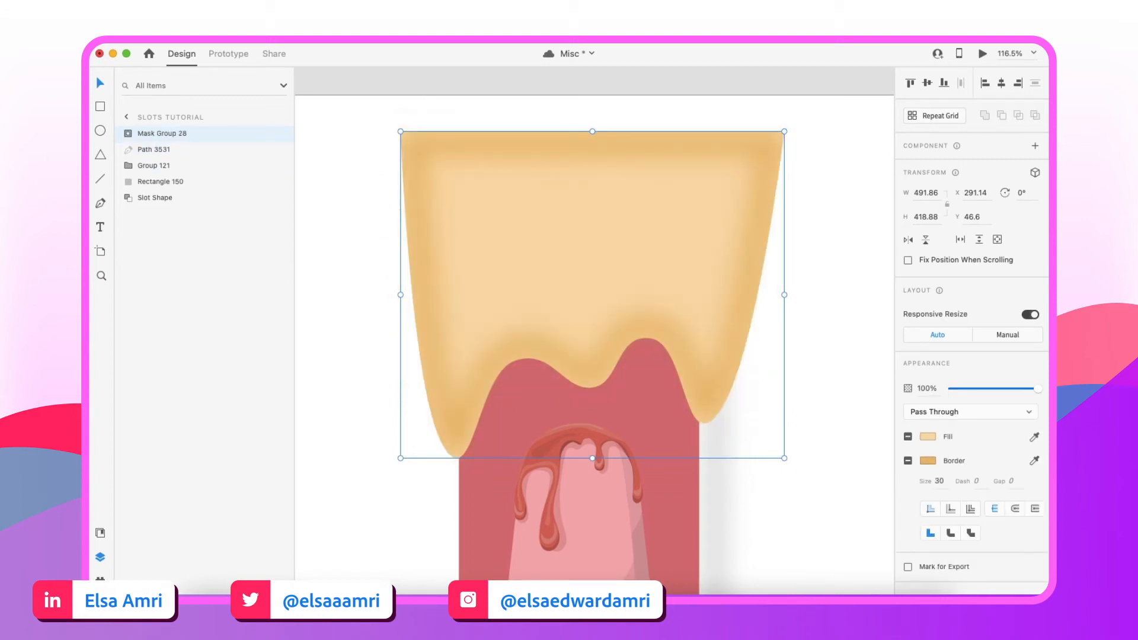
{"action": "left_click", "coordinate": [217, 37]}
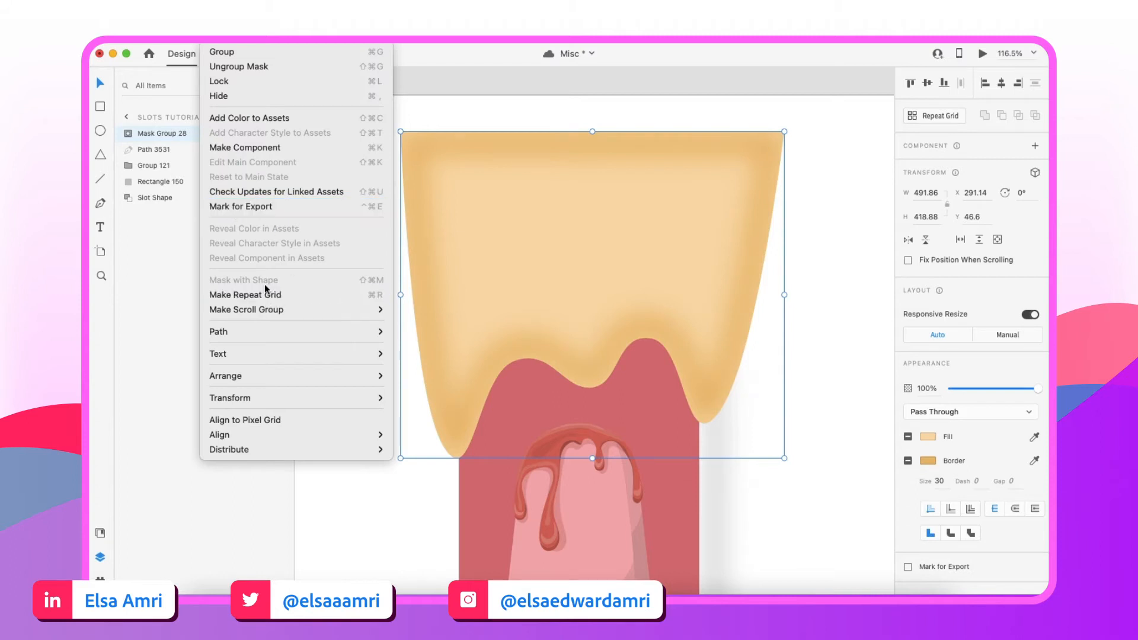
{"action": "left_click", "coordinate": [504, 338]}
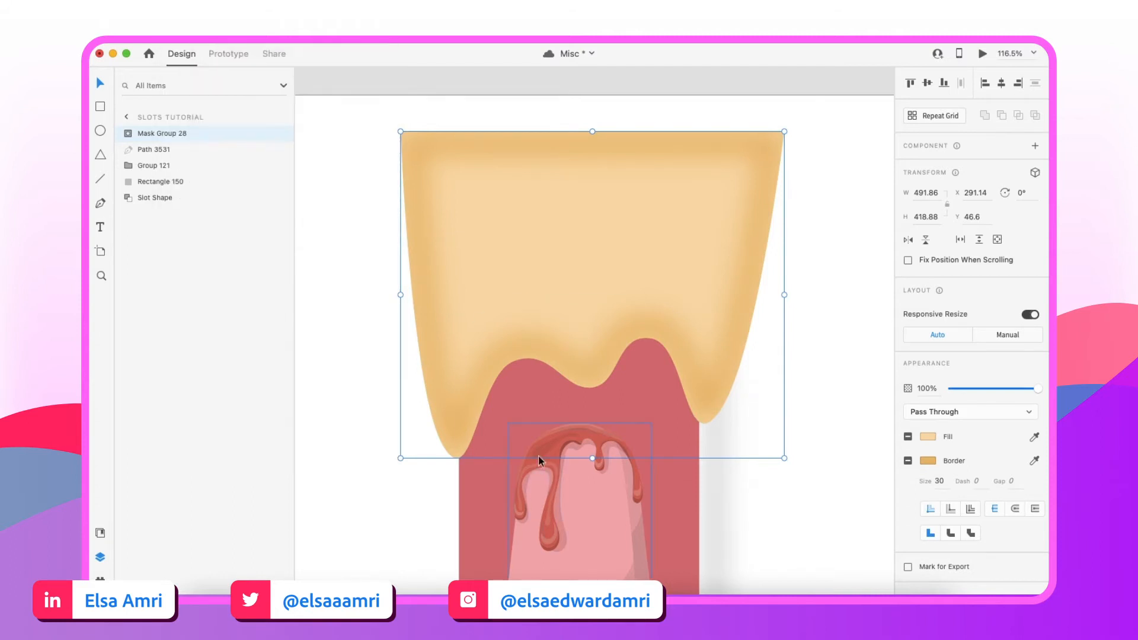
Reduce the opacity of the drip's blurred shading, Mask Group 28, to 71%
{"action": "scroll", "coordinate": [557, 417], "scroll_direction": "up", "scroll_amount": 5}
{"action": "scroll", "coordinate": [660, 294], "scroll_direction": "right", "scroll_amount": 2}
{"action": "scroll", "coordinate": [664, 294], "scroll_direction": "down", "scroll_amount": 5}
{"action": "scroll", "coordinate": [670, 290], "scroll_direction": "up", "scroll_amount": 3}
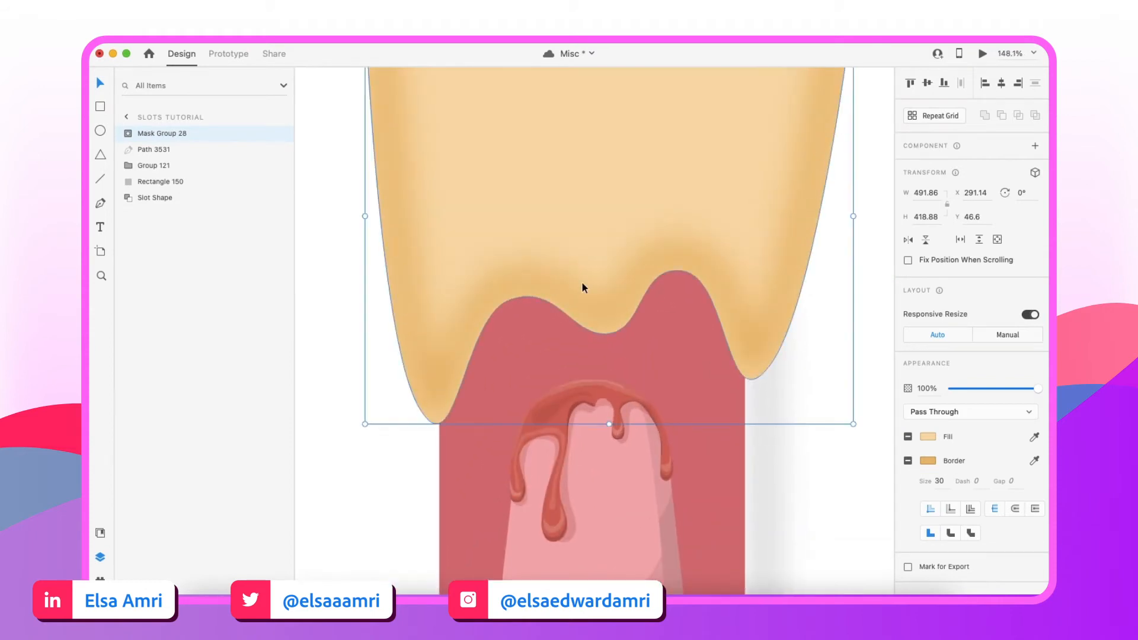
{"action": "left_click", "coordinate": [582, 283]}
{"action": "scroll", "coordinate": [582, 283], "scroll_direction": "up", "scroll_amount": 1}
{"action": "scroll", "coordinate": [685, 344], "scroll_direction": "down", "scroll_amount": 3}
{"action": "scroll", "coordinate": [716, 367], "scroll_direction": "up", "scroll_amount": 3}
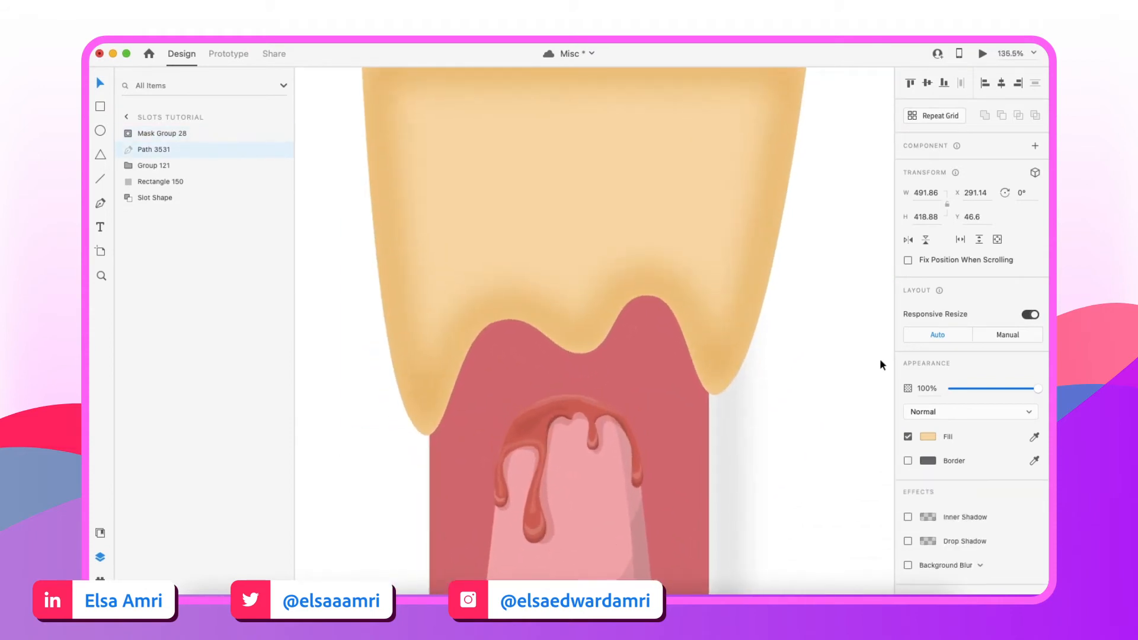
{"action": "left_click", "coordinate": [1006, 390]}
{"action": "mouse_move", "coordinate": [1011, 393]}
{"action": "left_mouse_down"}
{"action": "mouse_move", "coordinate": [1037, 390]}
{"action": "mouse_move", "coordinate": [1012, 389]}
{"action": "left_mouse_up"}
{"action": "left_click", "coordinate": [153, 134]}
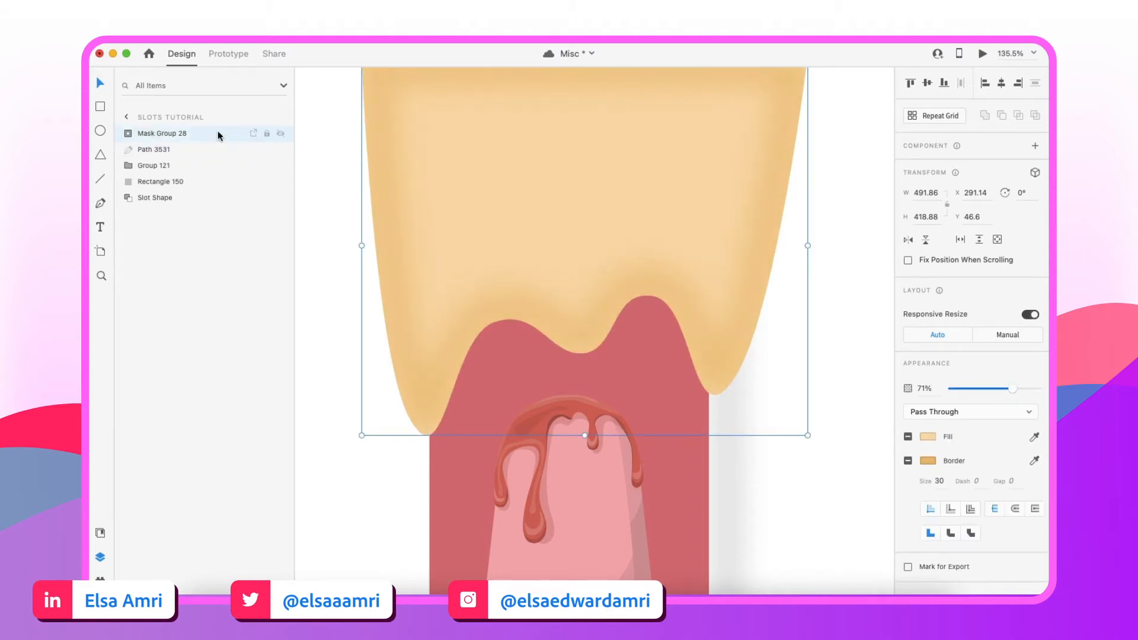
Rename Mask Group 28 as "Dripping Mask" and Path 3531 as "Dripping Shape"
{"action": "double_click", "coordinate": [155, 134]}
{"action": "type", "text": "Dripping Mask"}
{"action": "key", "text": "Return"}
{"action": "left_click", "coordinate": [169, 150]}
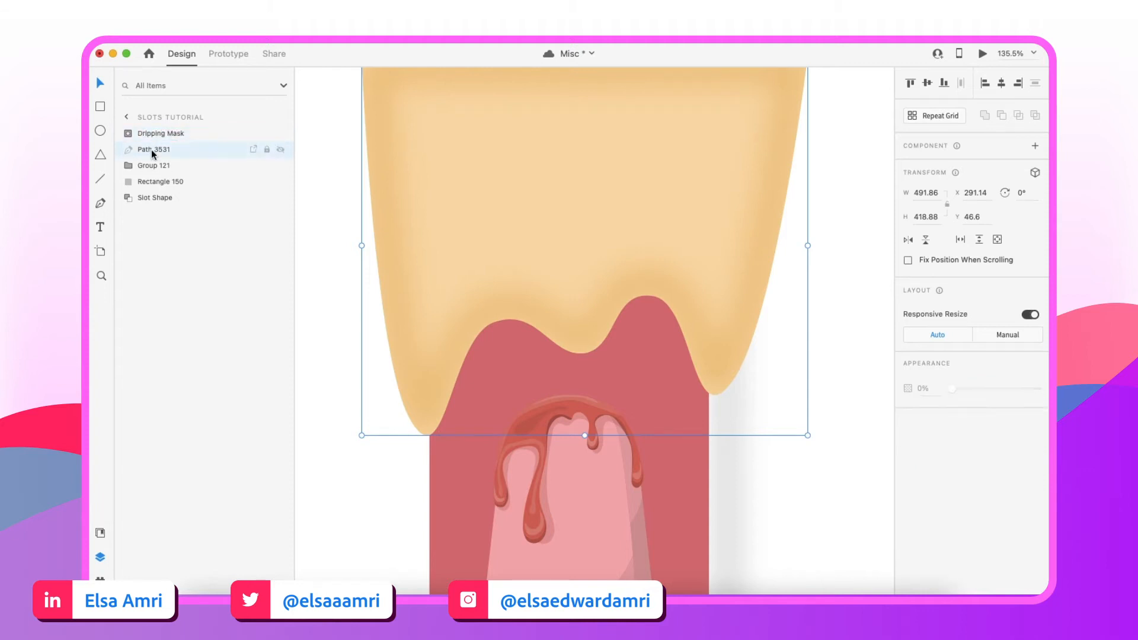
{"action": "double_click", "coordinate": [169, 151]}
{"action": "type", "text": "Drippi"}
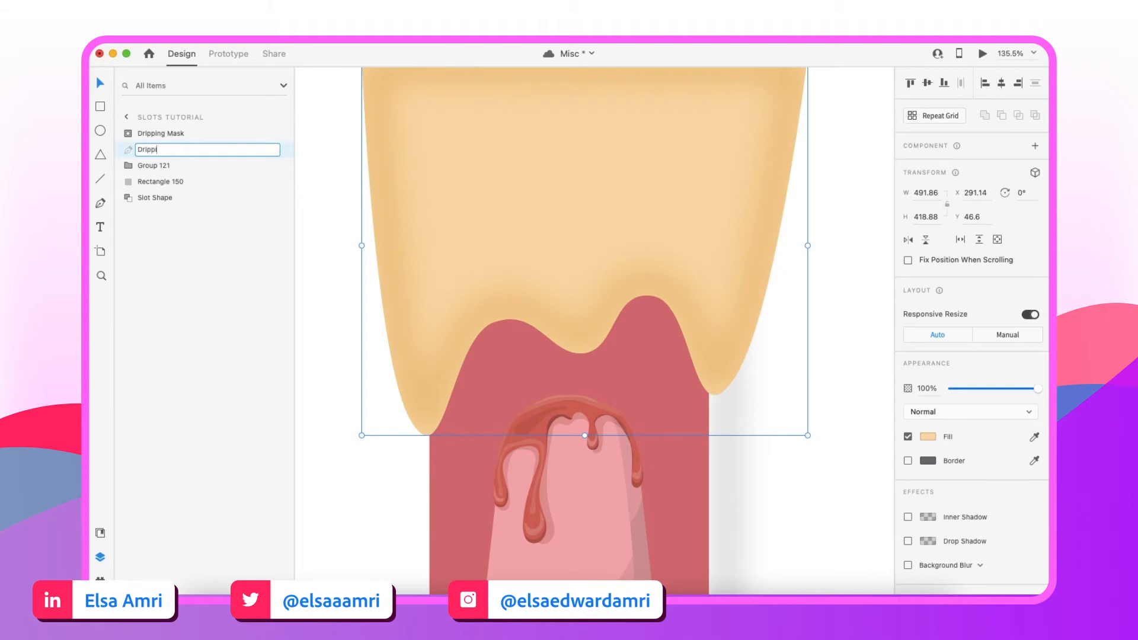
{"action": "type", "text": "ng Shape"}
{"action": "key", "text": "Return"}
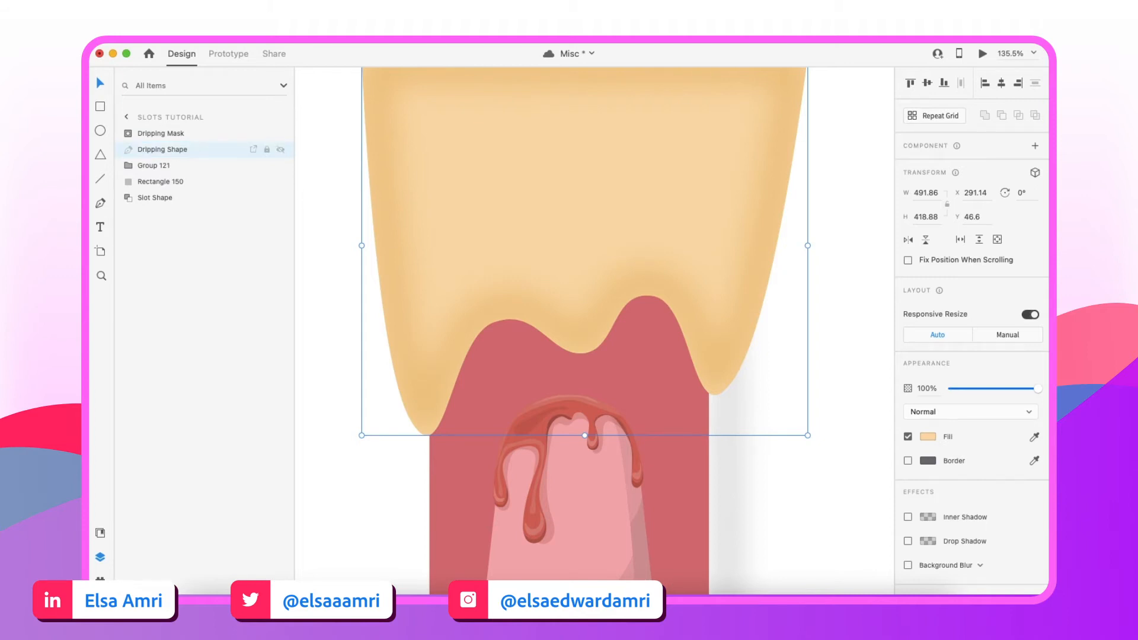
Rename the red rounded rectangle, Rectangle 150, as "BG Colour"
{"action": "left_click", "coordinate": [155, 166]}
{"action": "scroll", "coordinate": [352, 238], "scroll_direction": "down", "scroll_amount": 1}
{"action": "scroll", "coordinate": [361, 235], "scroll_direction": "down", "scroll_amount": 5}
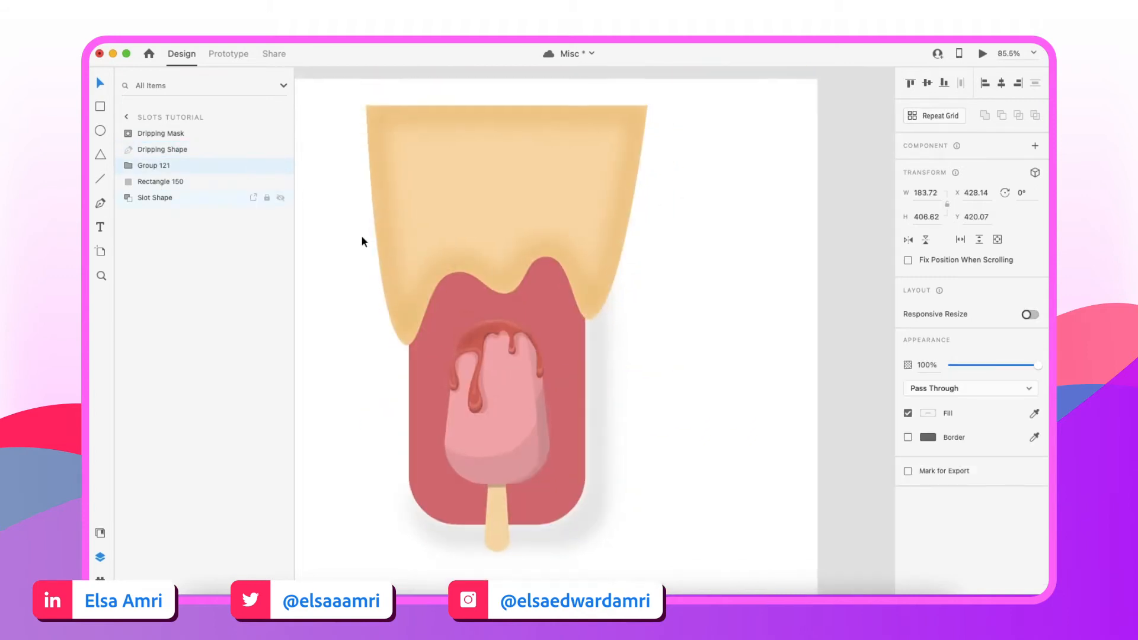
{"action": "left_click", "coordinate": [158, 181]}
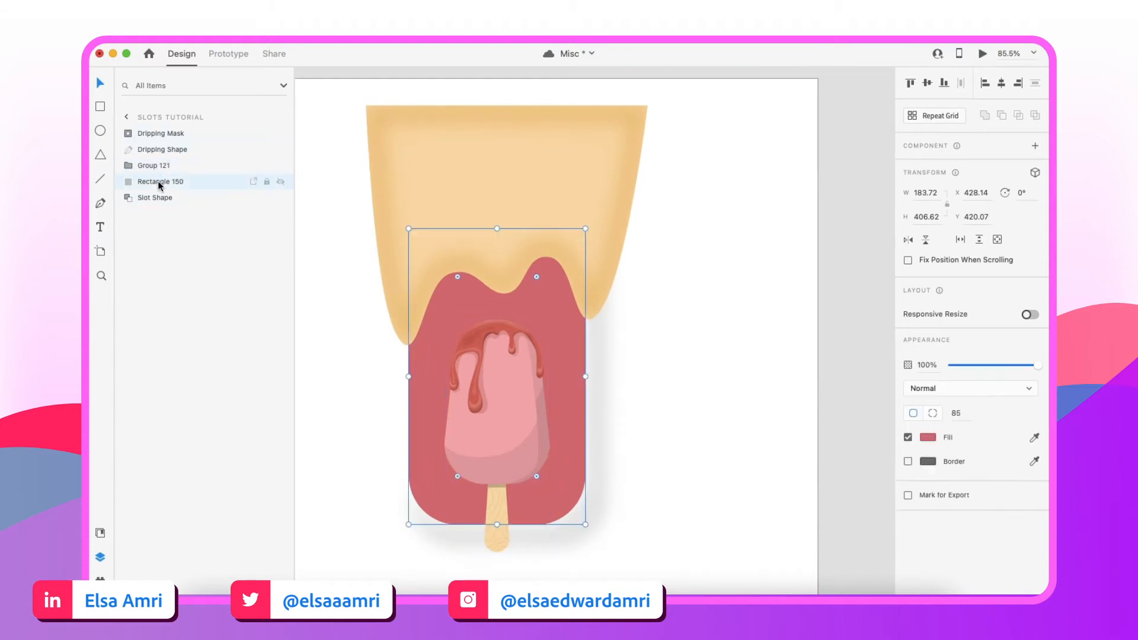
{"action": "double_click", "coordinate": [159, 181]}
{"action": "type", "text": "BG Colour"}
{"action": "key", "text": "Return"}
{"action": "scroll", "coordinate": [496, 314], "scroll_direction": "up", "scroll_amount": 5}
{"action": "scroll", "coordinate": [498, 312], "scroll_direction": "down", "scroll_amount": 4}
{"action": "left_click", "coordinate": [774, 277]}
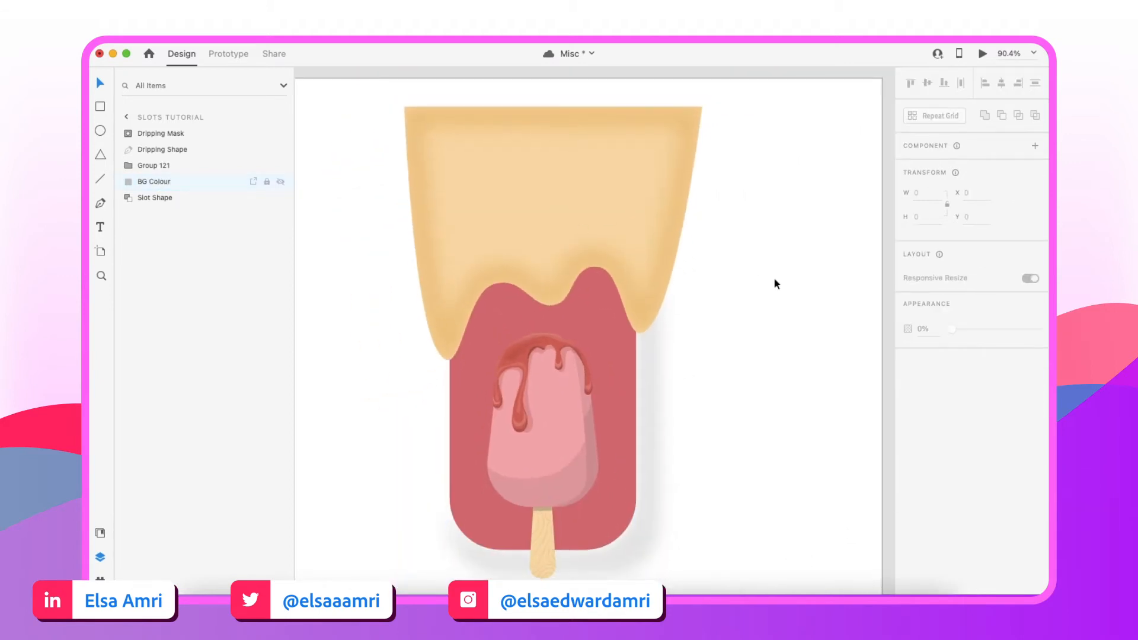
Duplicate BG Colour above all layers and use the copy to mask everything except the locked Slot Shape with Mask with Shape
{"action": "left_click", "coordinate": [595, 531]}
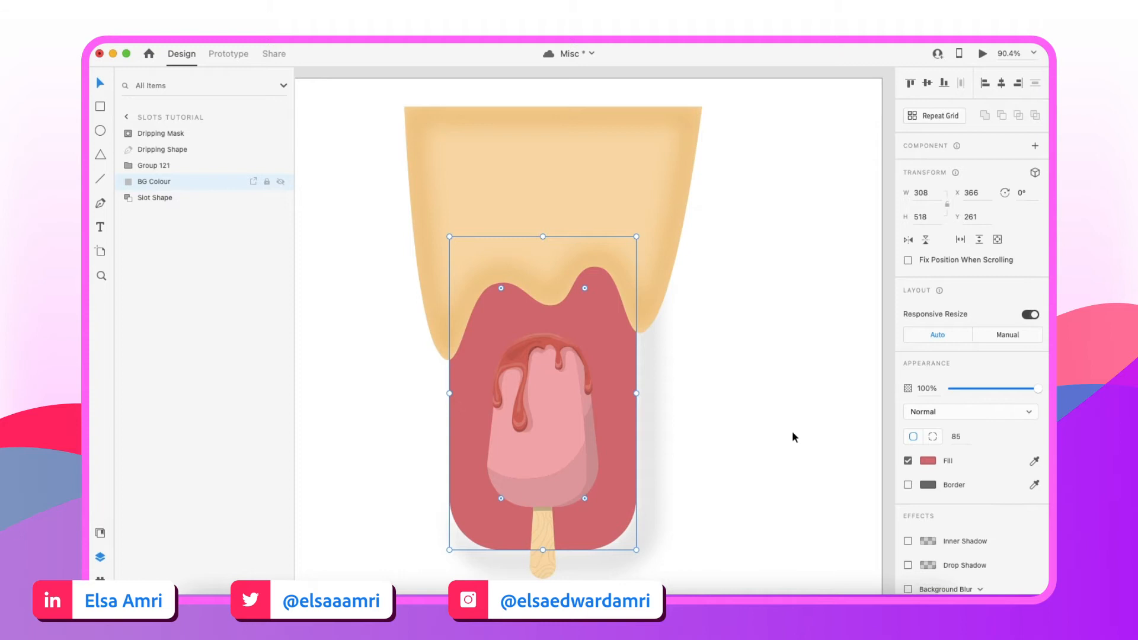
{"action": "key", "text": "super+d"}
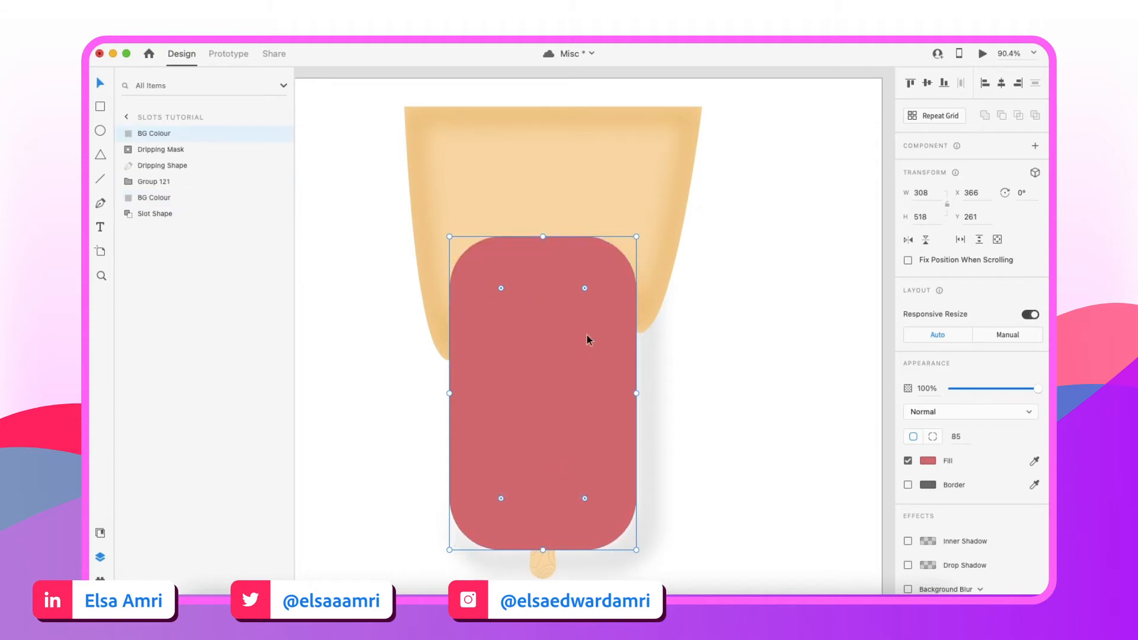
{"action": "scroll", "coordinate": [586, 335], "scroll_direction": "down", "scroll_amount": 3}
{"action": "left_click", "coordinate": [362, 174]}
{"action": "left_click_drag", "start_coordinate": [363, 176], "coordinate": [705, 547]}
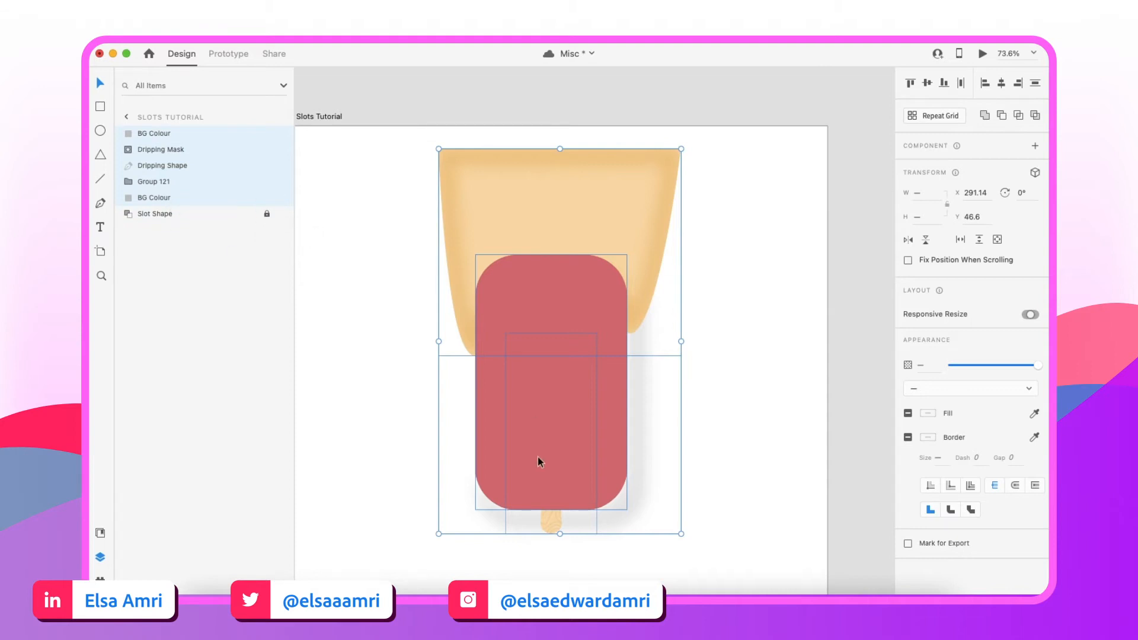
{"action": "key", "text": "super+shift+m"}
{"action": "left_click", "coordinate": [692, 427]}
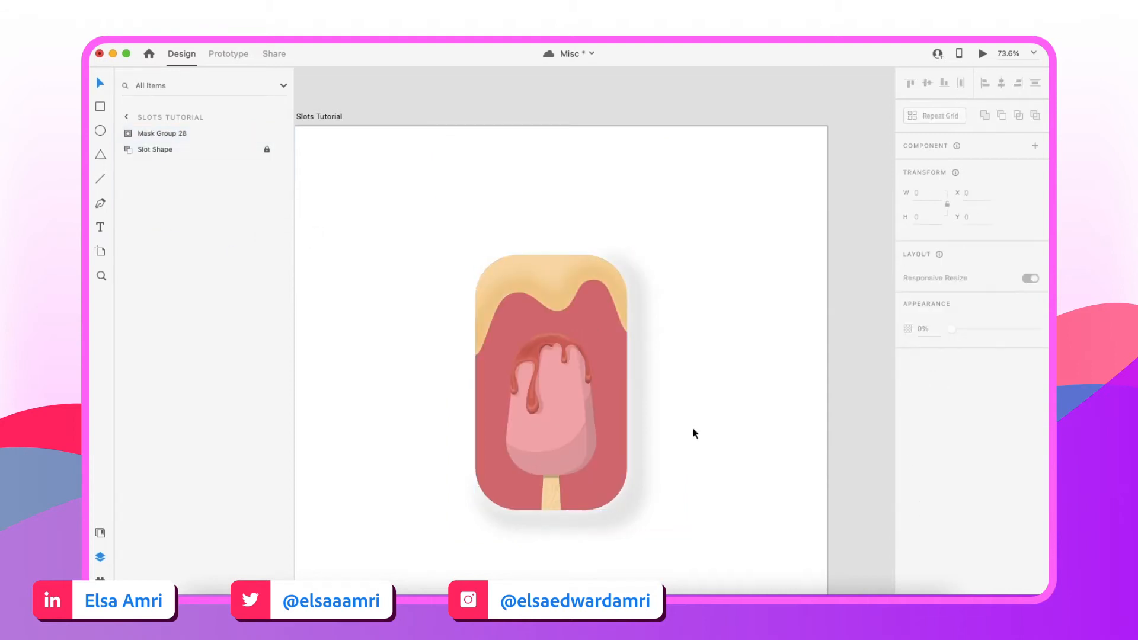
{"action": "scroll", "coordinate": [692, 427], "scroll_direction": "down", "scroll_amount": 3}
{"action": "scroll", "coordinate": [692, 427], "scroll_direction": "left", "scroll_amount": 2}
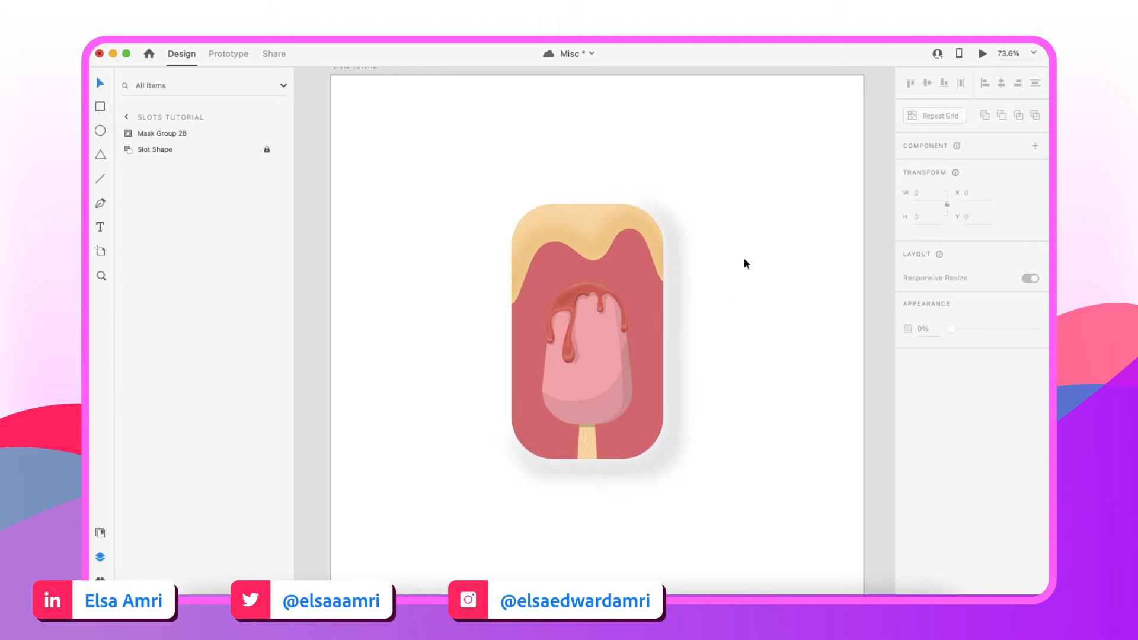
Expand the new mask group and rename its uppermost BG Colour copy as "Mask"
{"action": "scroll", "coordinate": [745, 263], "scroll_direction": "up", "scroll_amount": 2}
{"action": "left_click", "coordinate": [131, 133]}
{"action": "left_click", "coordinate": [131, 133]}
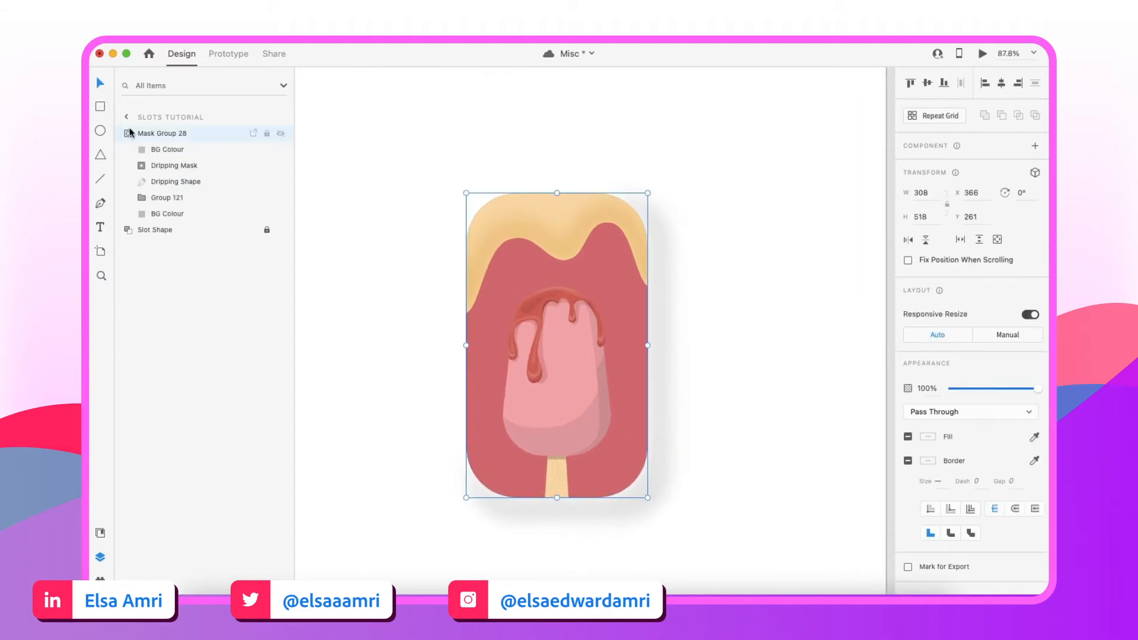
{"action": "left_click", "coordinate": [166, 165]}
{"action": "double_click", "coordinate": [160, 149]}
{"action": "type", "text": "Mask"}
{"action": "key", "text": "Return"}
Group Dripping Mask, Dripping Shape, Group 121 and BG Colour inside the mask group and name the group "PINK"
{"action": "left_click", "coordinate": [169, 166]}
{"action": "left_click", "coordinate": [169, 213], "text": "shift"}
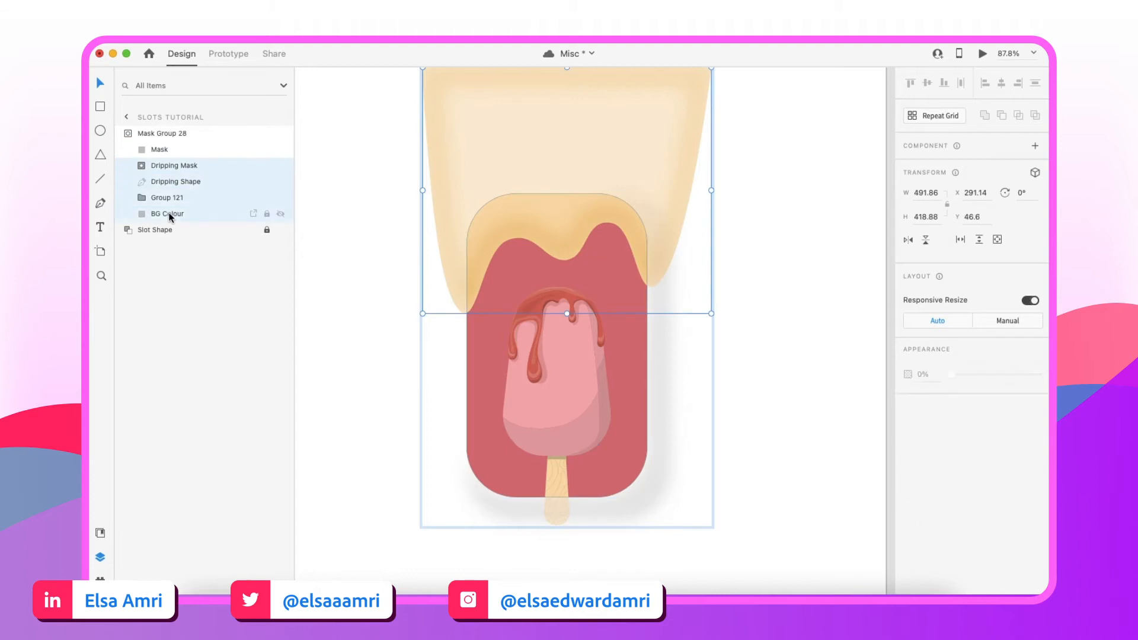
{"action": "scroll", "coordinate": [390, 179], "scroll_direction": "up", "scroll_amount": 1}
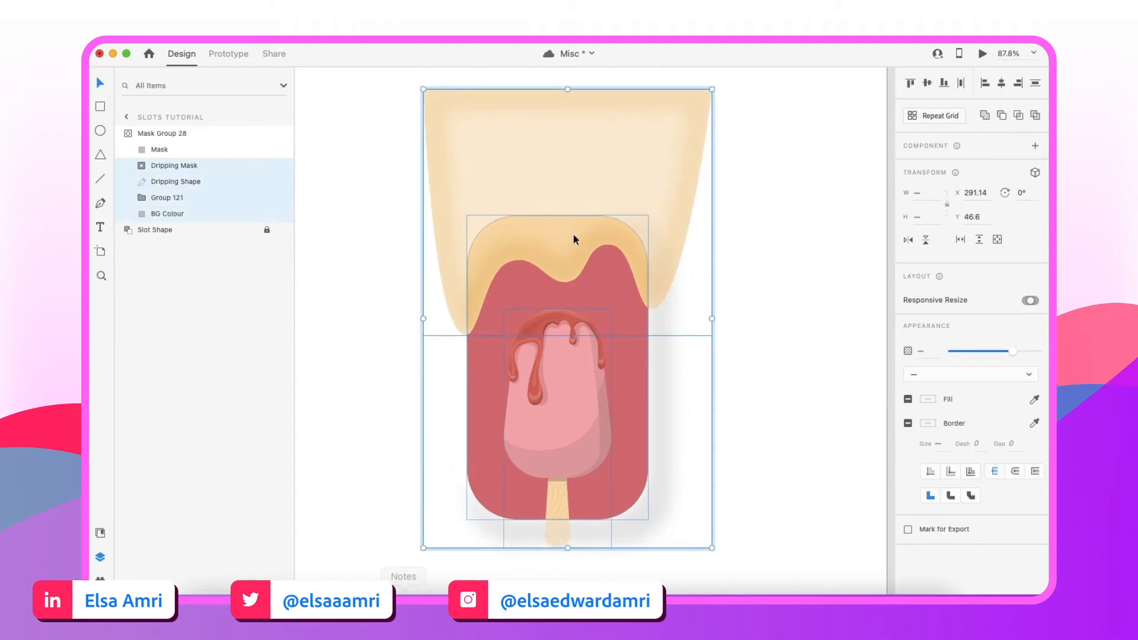
{"action": "key", "text": "super+g"}
{"action": "double_click", "coordinate": [168, 165]}
{"action": "type", "text": "Pl"}
{"action": "key", "text": "Return"}
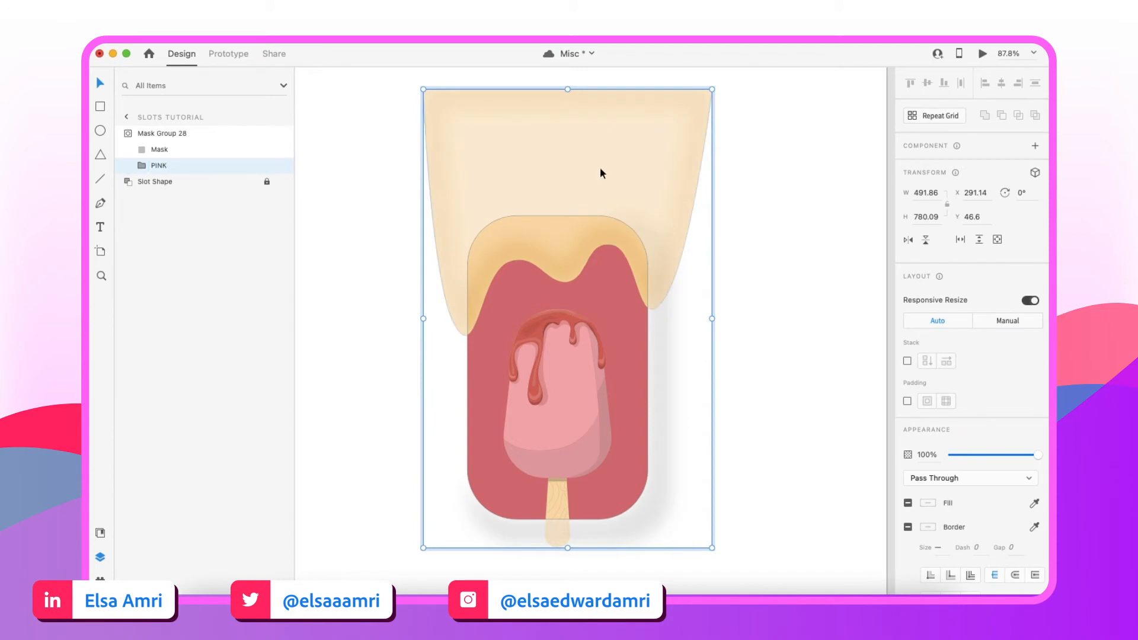
Duplicate the PINK group within the mask group and hide the lower copy
{"action": "scroll", "coordinate": [600, 169], "scroll_direction": "down", "scroll_amount": 4}
{"action": "scroll", "coordinate": [600, 169], "scroll_direction": "up", "scroll_amount": 1}
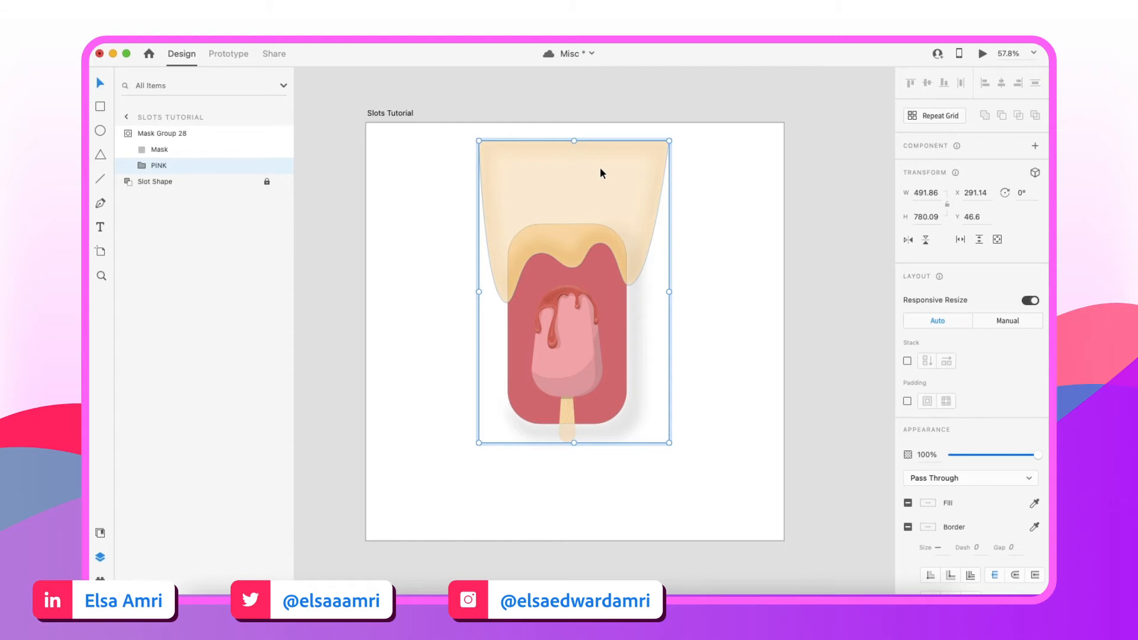
{"action": "scroll", "coordinate": [589, 251], "scroll_direction": "up", "scroll_amount": 2}
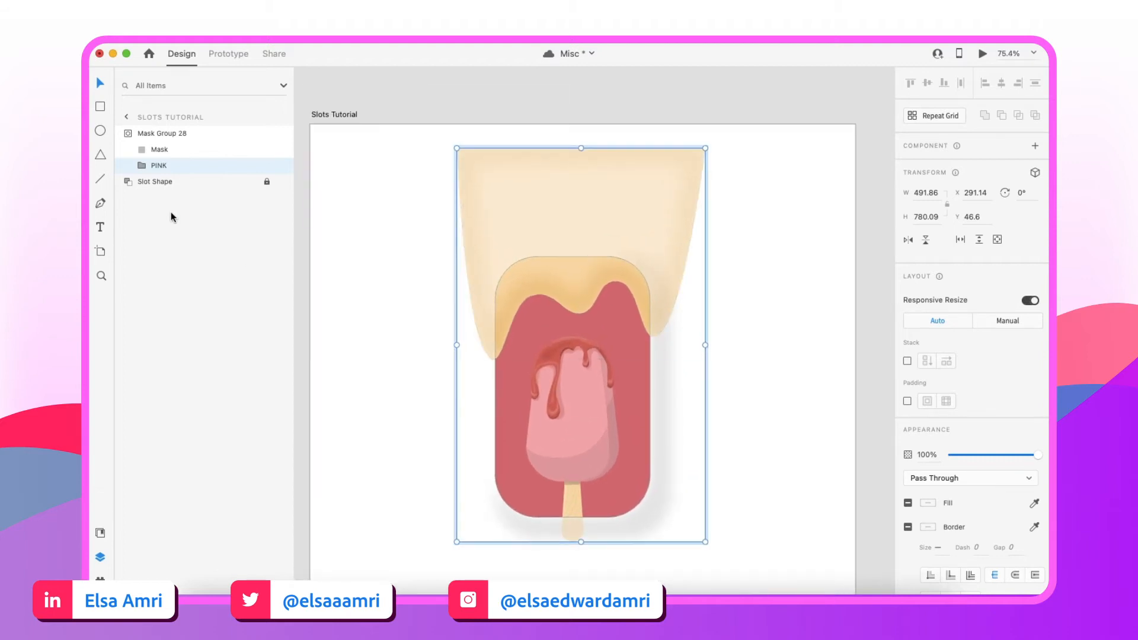
{"action": "scroll", "coordinate": [354, 217], "scroll_direction": "down", "scroll_amount": 3}
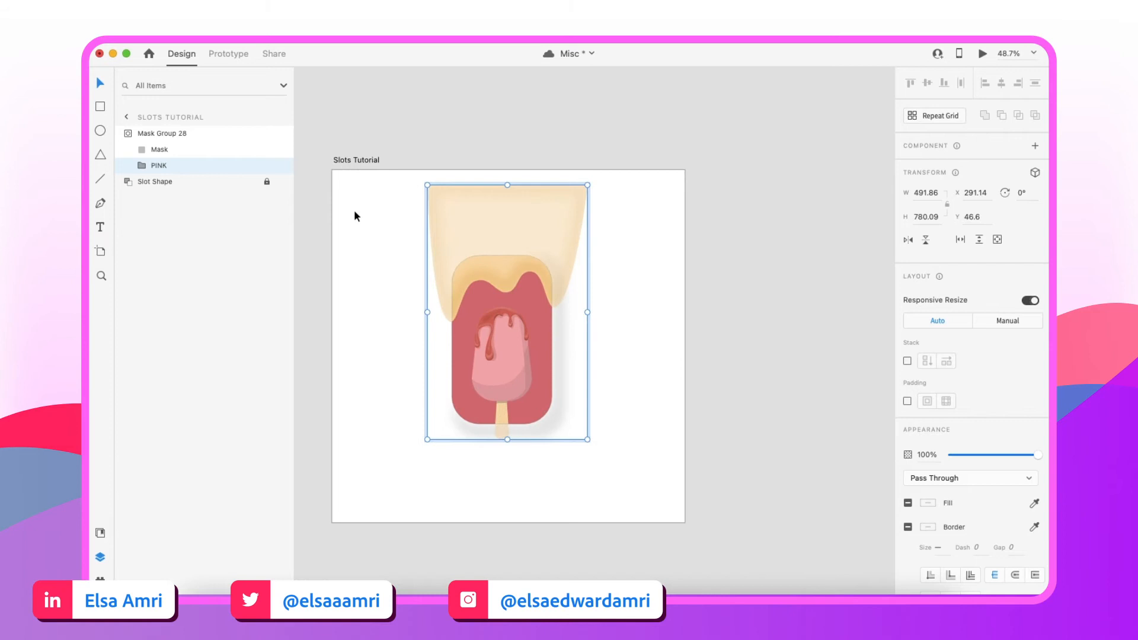
{"action": "scroll", "coordinate": [354, 216], "scroll_direction": "up", "scroll_amount": 2}
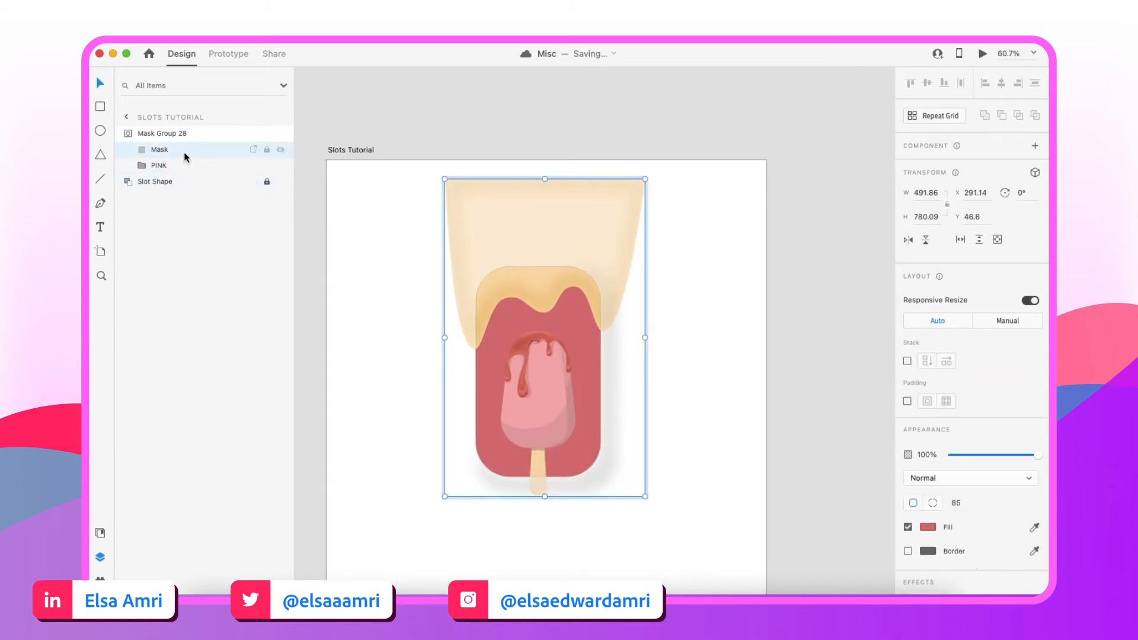
{"action": "key", "text": "super+d"}
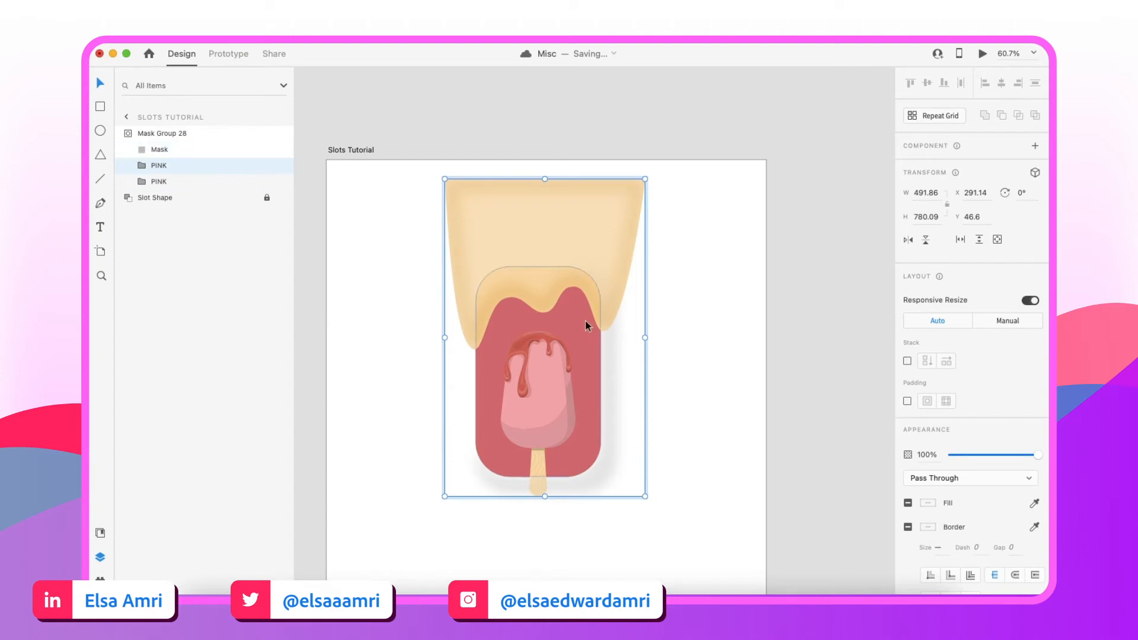
{"action": "scroll", "coordinate": [514, 337], "scroll_direction": "up", "scroll_amount": 2}
{"action": "left_click", "coordinate": [280, 181]}
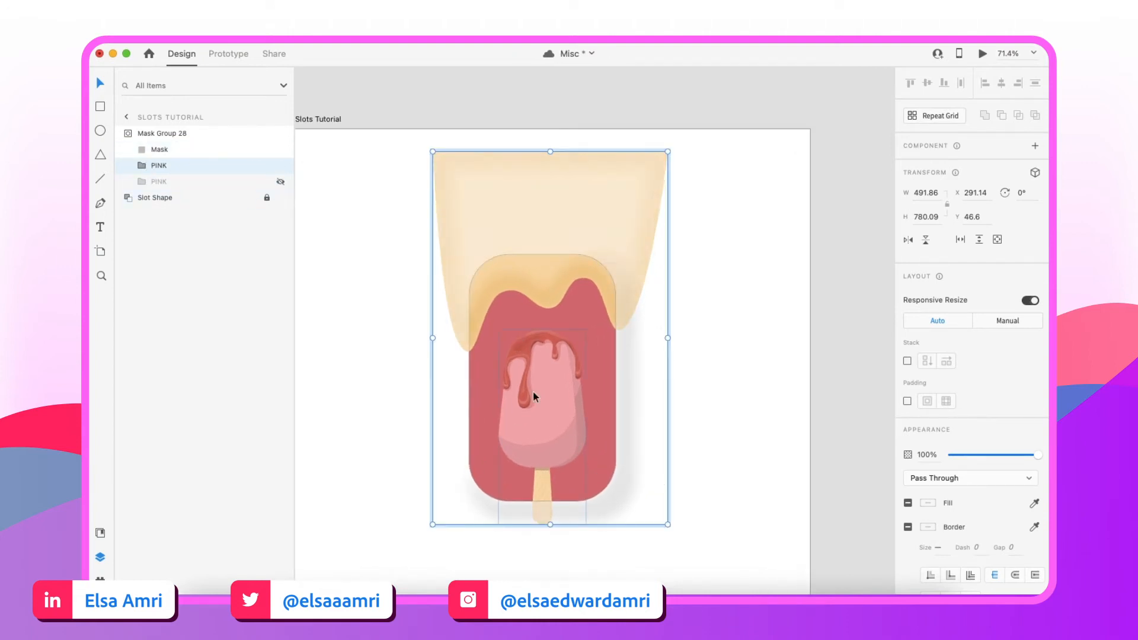
Copy the mint popsicle with sprinkles, Group 111, from the AdobeStock_266947706 document and return to the Misc document
{"action": "key", "text": "ctrl+Down"}
{"action": "left_click", "coordinate": [725, 300]}
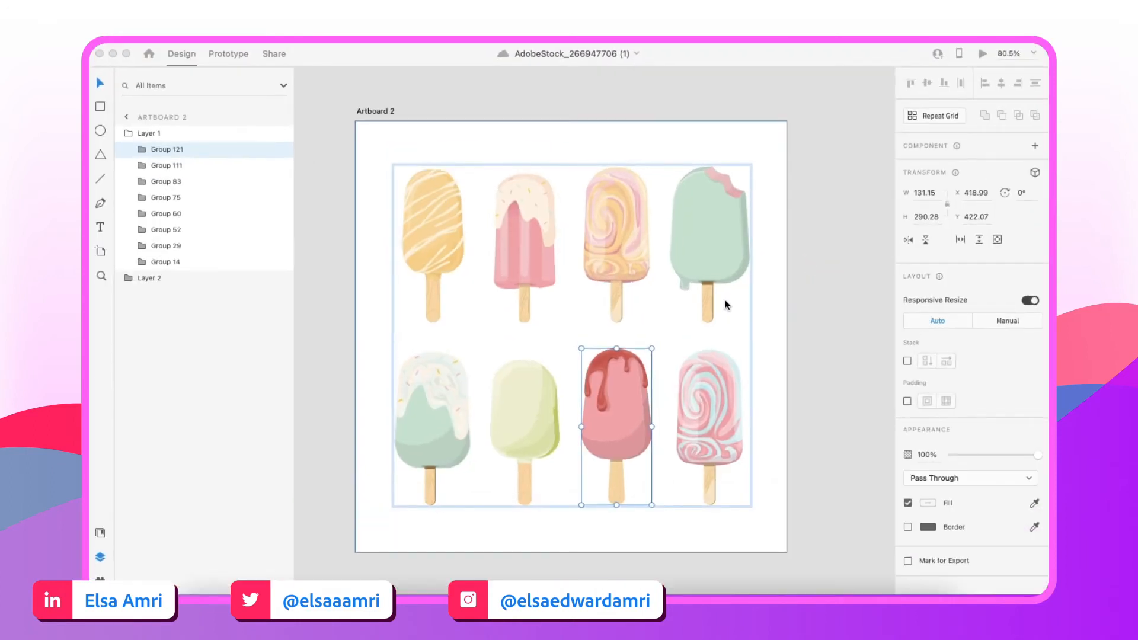
{"action": "scroll", "coordinate": [582, 407], "scroll_direction": "up", "scroll_amount": 1}
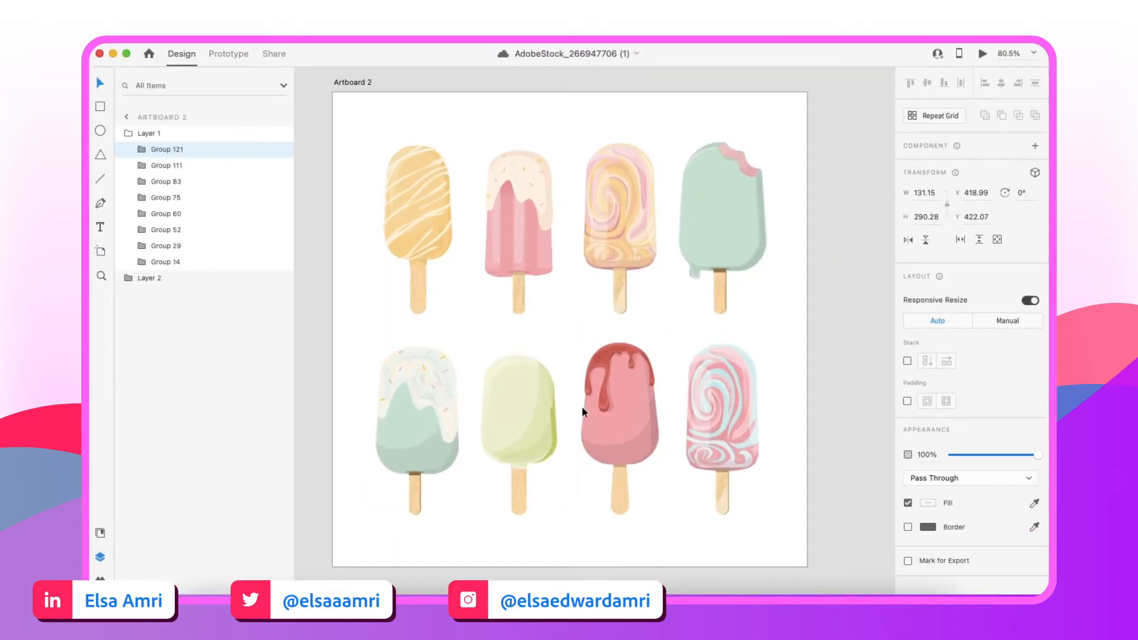
{"action": "left_click", "coordinate": [432, 422]}
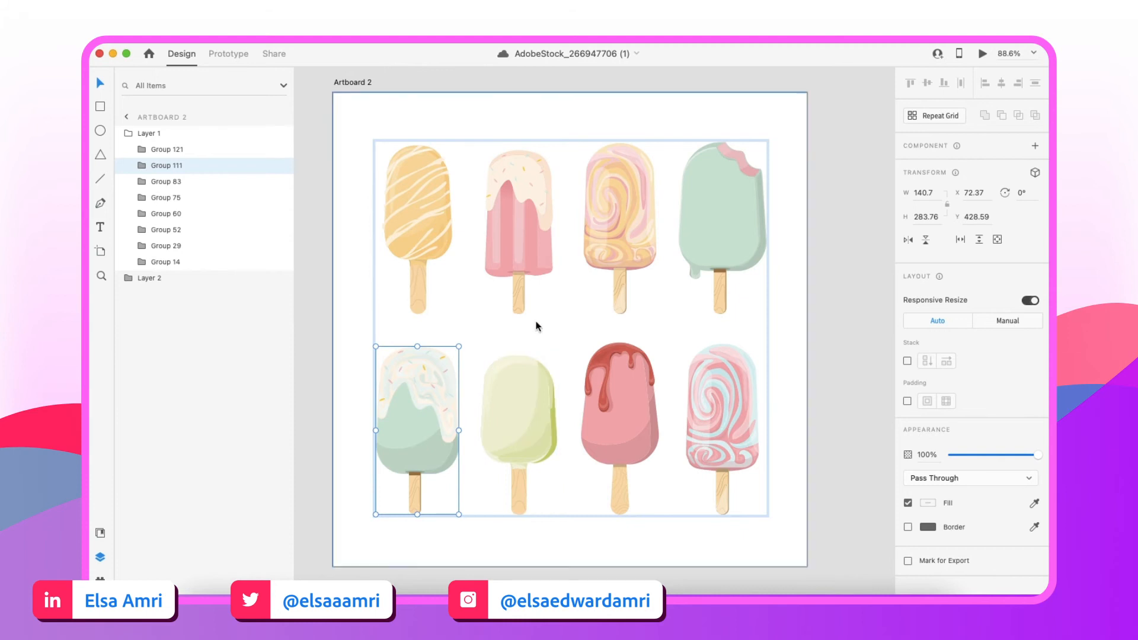
{"action": "key", "text": "ctrl+Down"}
{"action": "left_click", "coordinate": [713, 252]}
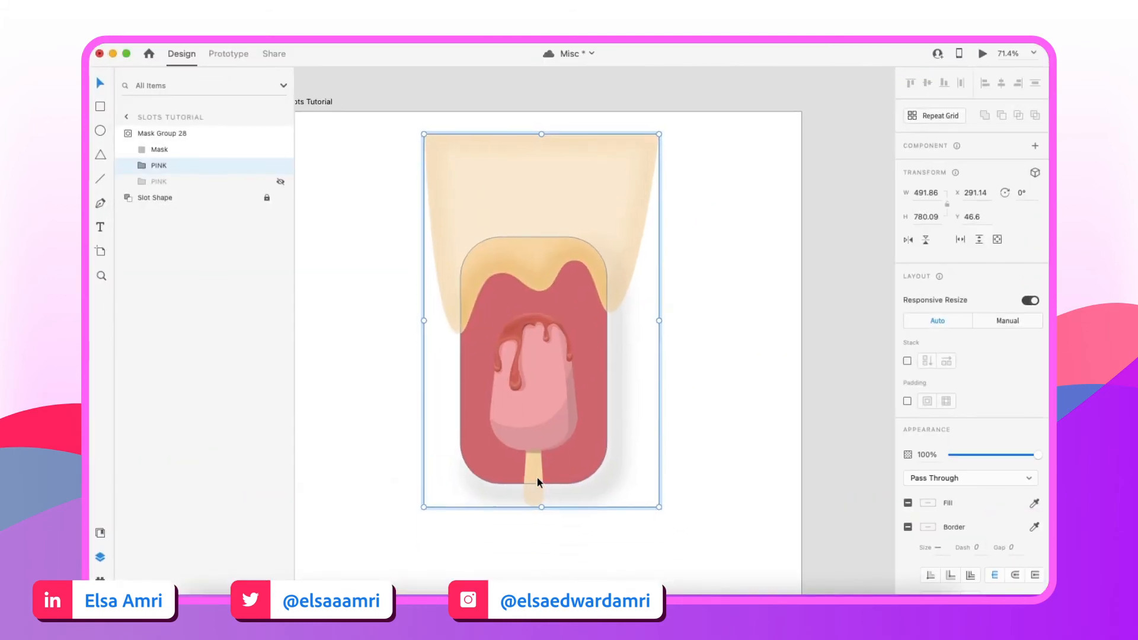
Paste the mint popsicle into the visible PINK group and place it over the base of the pink popsicle
{"action": "scroll", "coordinate": [536, 477], "scroll_direction": "up", "scroll_amount": 3}
{"action": "double_click", "coordinate": [554, 397]}
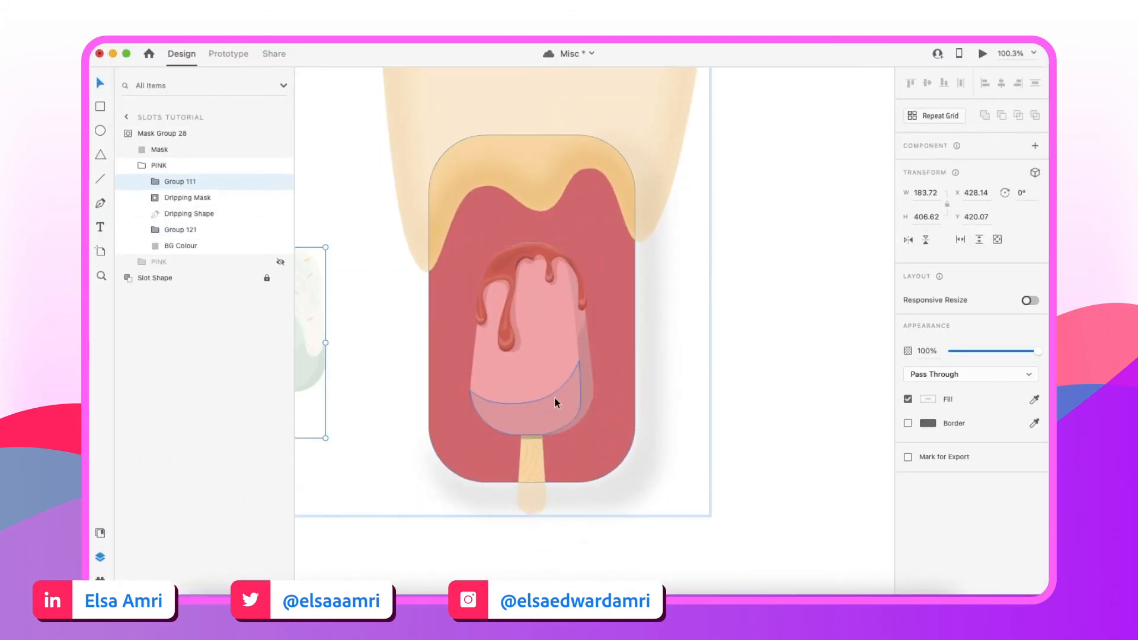
{"action": "scroll", "coordinate": [585, 347], "scroll_direction": "left", "scroll_amount": 2}
{"action": "left_click_drag", "start_coordinate": [351, 335], "coordinate": [595, 415]}
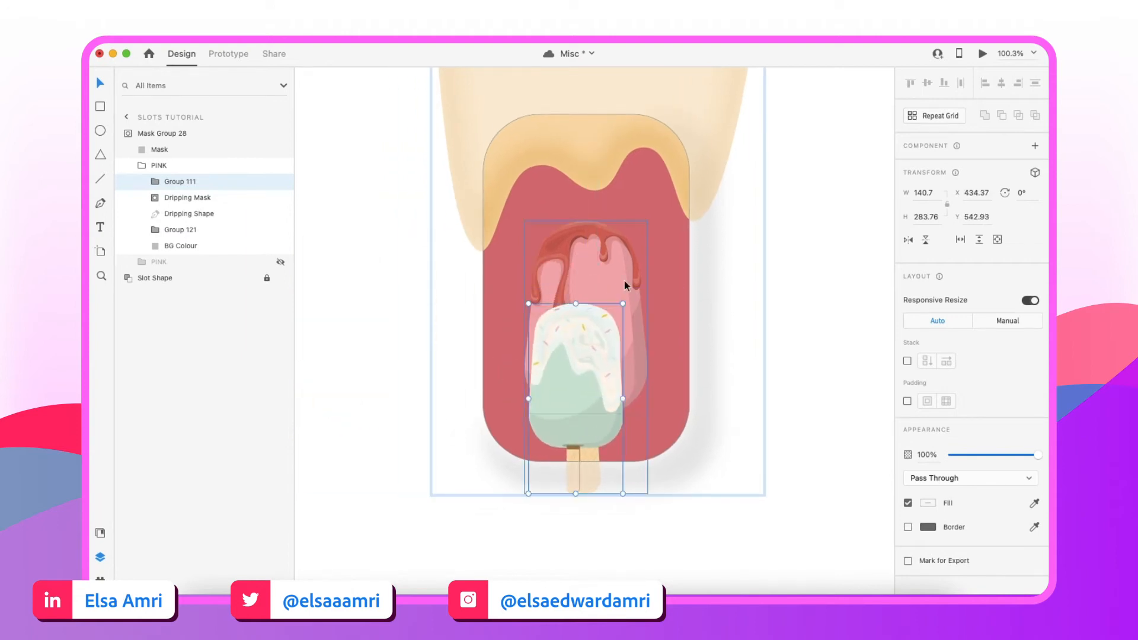
Turn off Responsive Resize for the mint popsicle and scale it to 201.62 by 406.62 so it covers the pink one
{"action": "left_click", "coordinate": [1030, 300]}
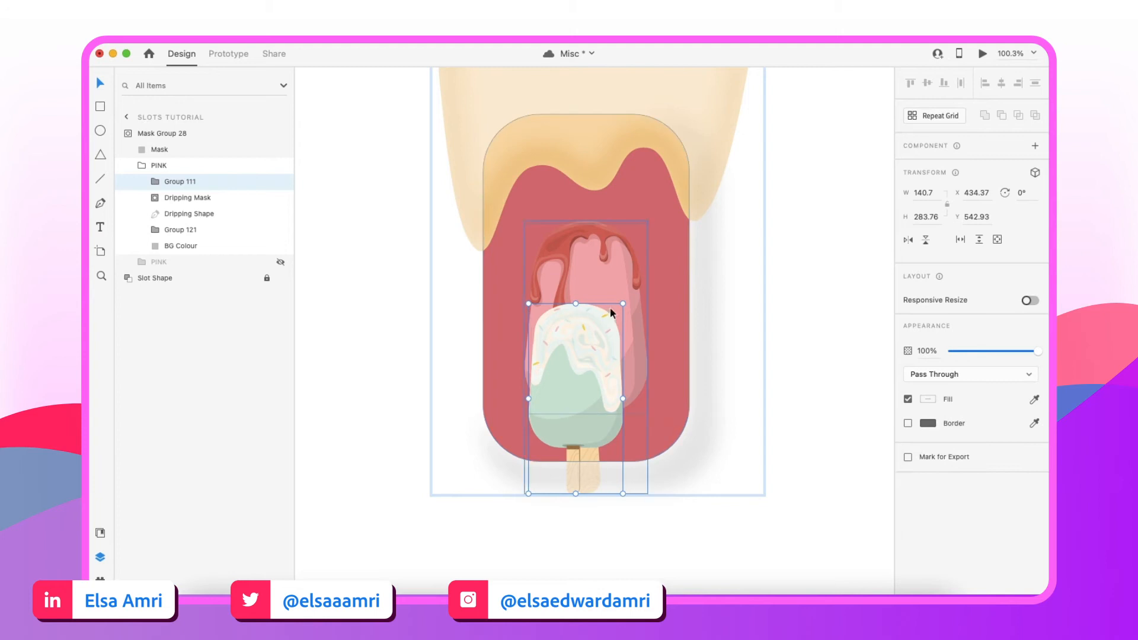
{"action": "left_click_drag", "start_coordinate": [622, 303], "coordinate": [690, 222]}
{"action": "left_click_drag", "start_coordinate": [627, 237], "coordinate": [624, 240]}
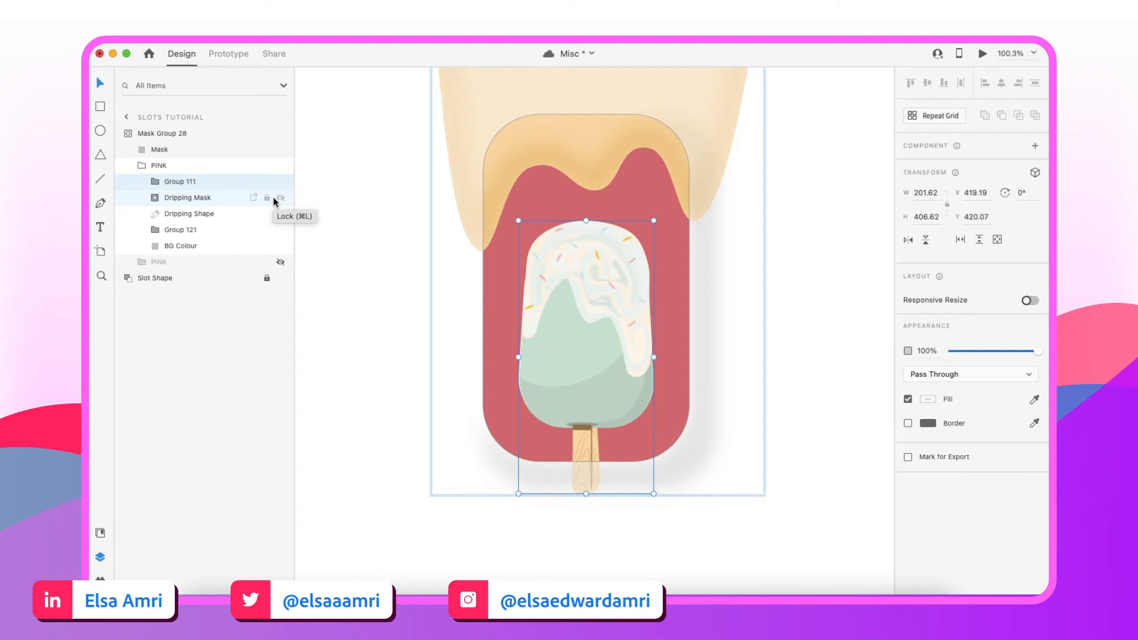
Move the mint popsicle, Group 111, below Dripping Shape in the layer order and delete the pink popsicle, Group 121
{"action": "key", "text": "super+bracketleft"}
{"action": "key", "text": "super+bracketleft"}
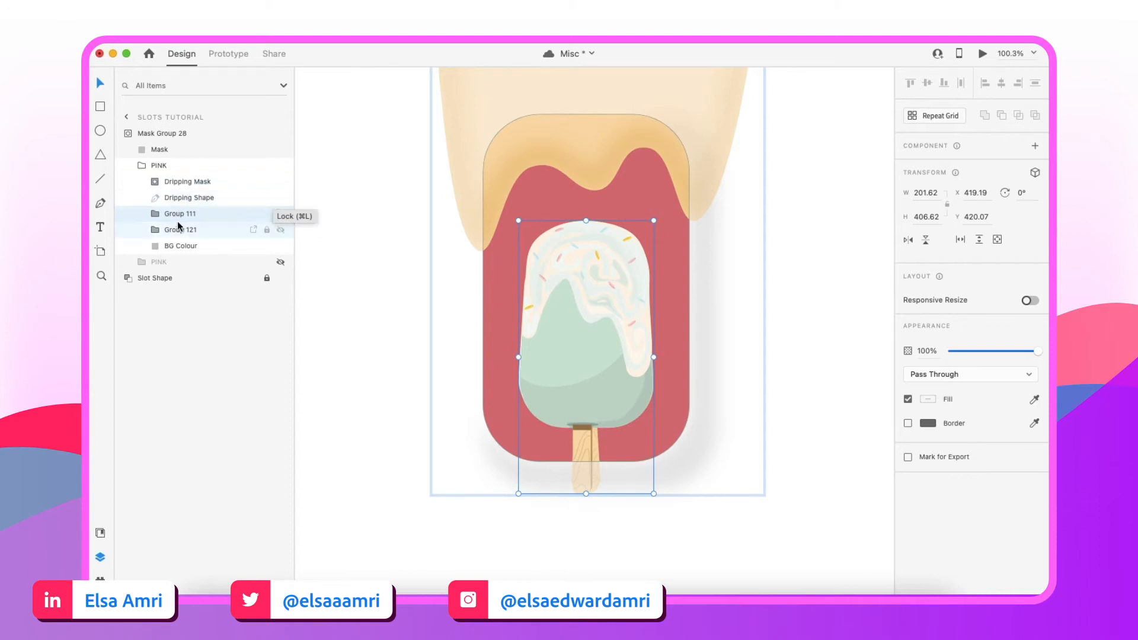
{"action": "left_click", "coordinate": [185, 231]}
{"action": "key", "text": "Delete"}
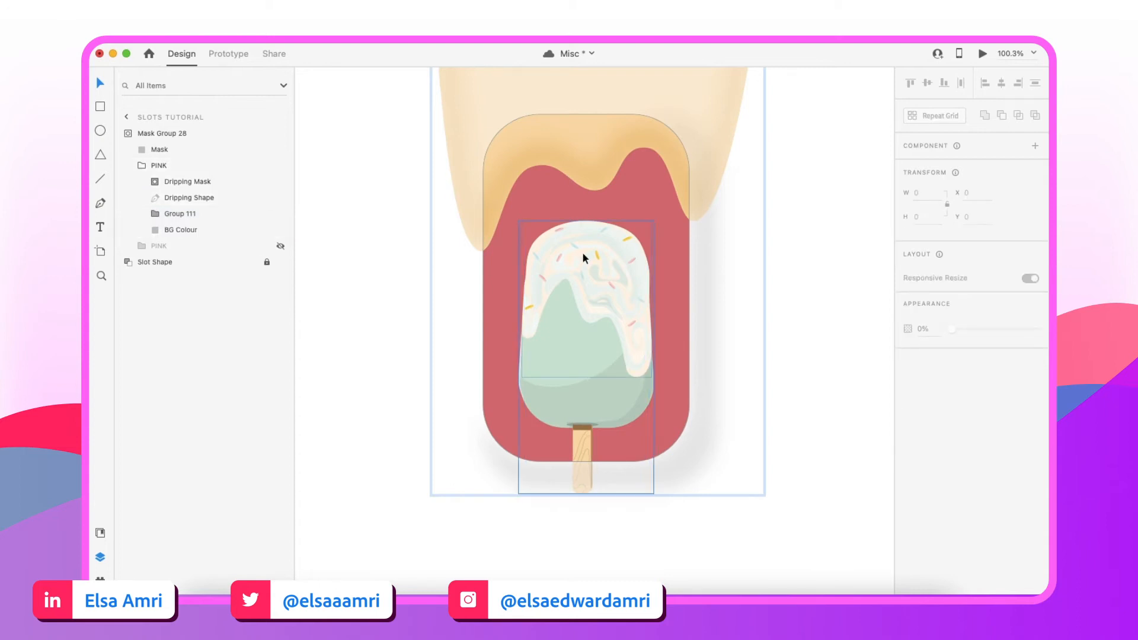
{"action": "scroll", "coordinate": [584, 255], "scroll_direction": "up", "scroll_amount": 2}
{"action": "scroll", "coordinate": [584, 254], "scroll_direction": "down", "scroll_amount": 5}
{"action": "scroll", "coordinate": [583, 255], "scroll_direction": "up", "scroll_amount": 5}
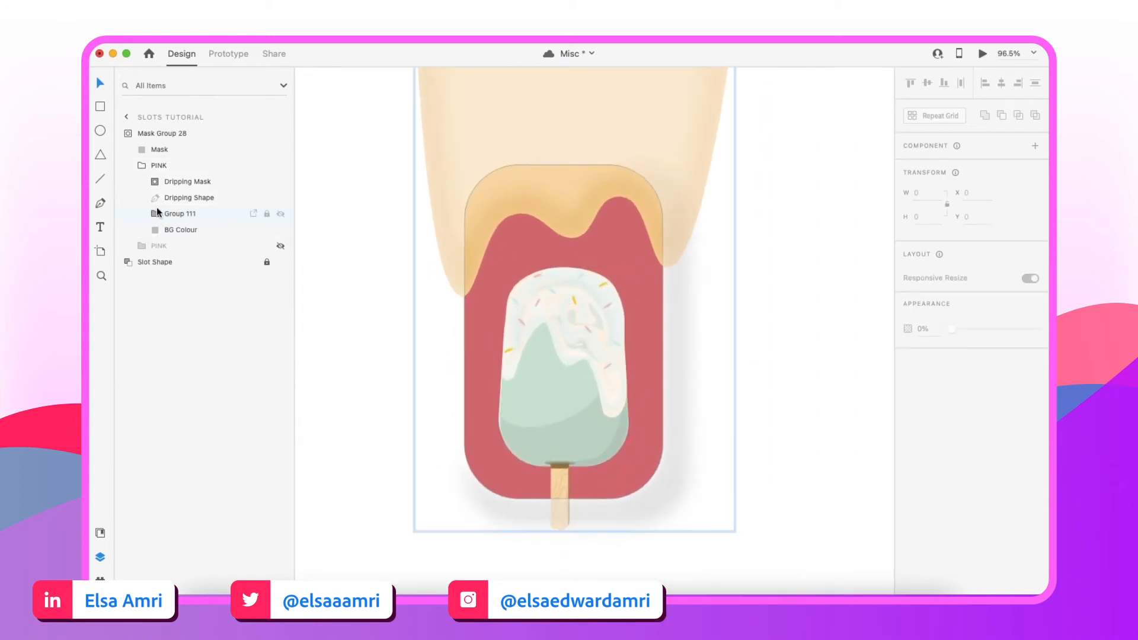
Scale the mint popsicle, Group 111, down to about 196 by 396, keeping its base in place
{"action": "left_click", "coordinate": [217, 216]}
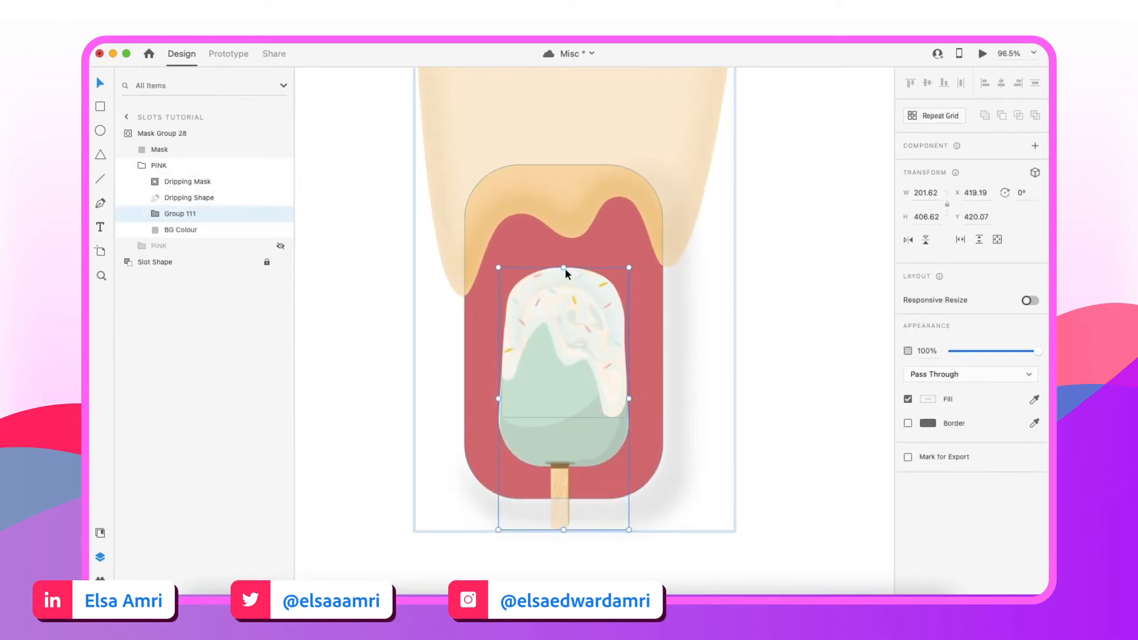
{"action": "left_click_drag", "start_coordinate": [564, 268], "coordinate": [567, 274]}
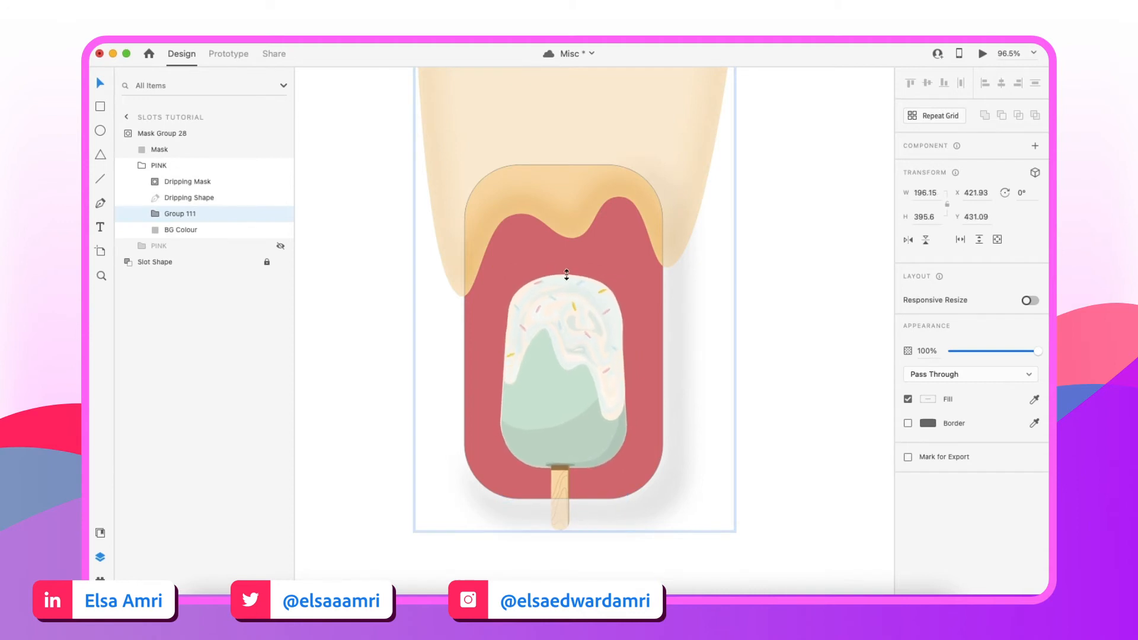
{"action": "scroll", "coordinate": [589, 320], "scroll_direction": "down", "scroll_amount": 2}
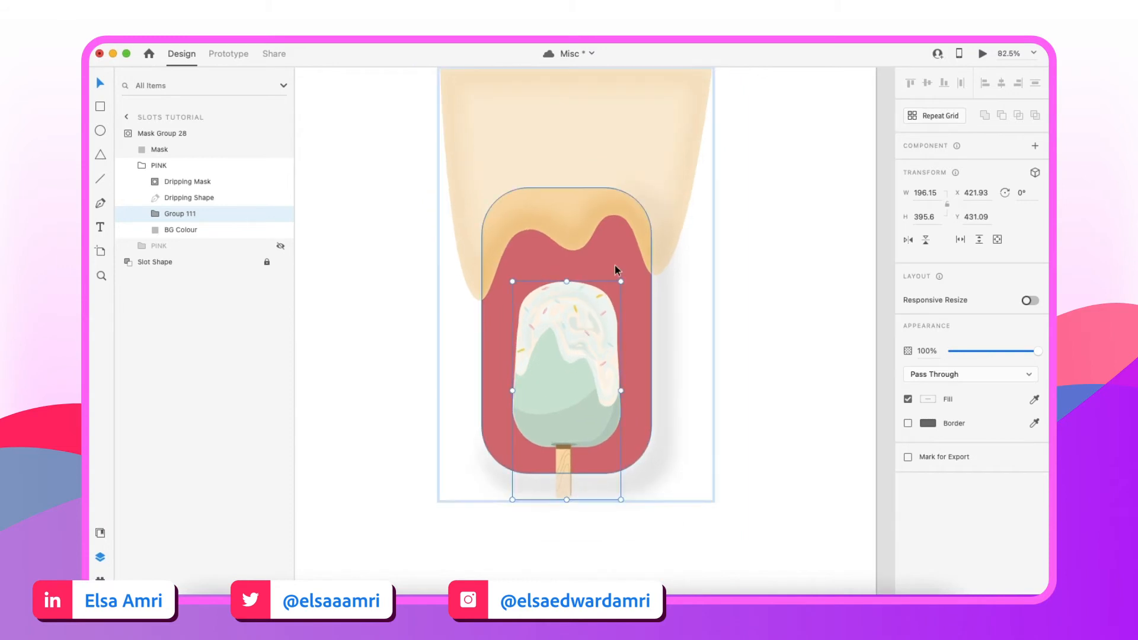
Fill the BG Colour rectangle with the light green sampled from the mint popsicle's body
{"action": "left_click", "coordinate": [617, 270]}
{"action": "left_click", "coordinate": [1035, 449]}
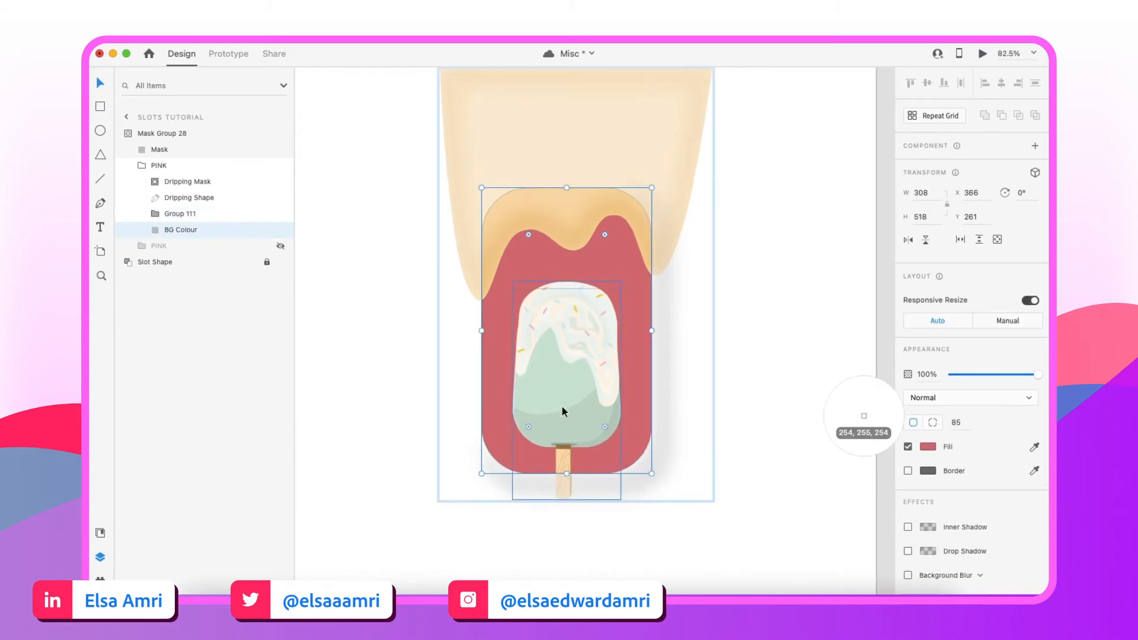
{"action": "left_click", "coordinate": [542, 388]}
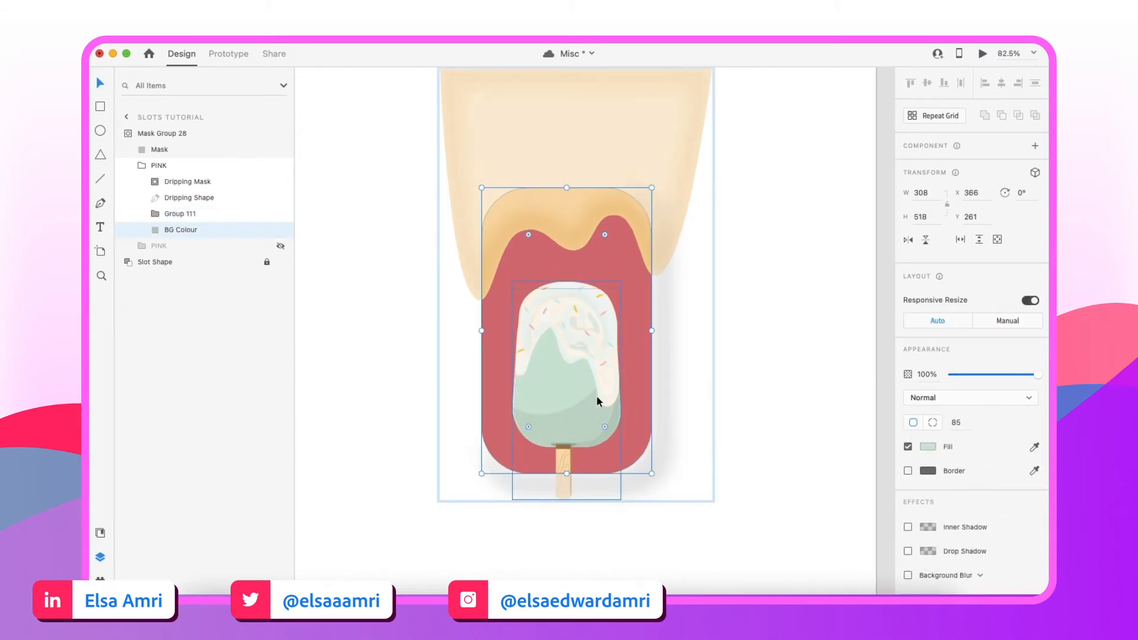
{"action": "scroll", "coordinate": [596, 396], "scroll_direction": "up", "scroll_amount": 2}
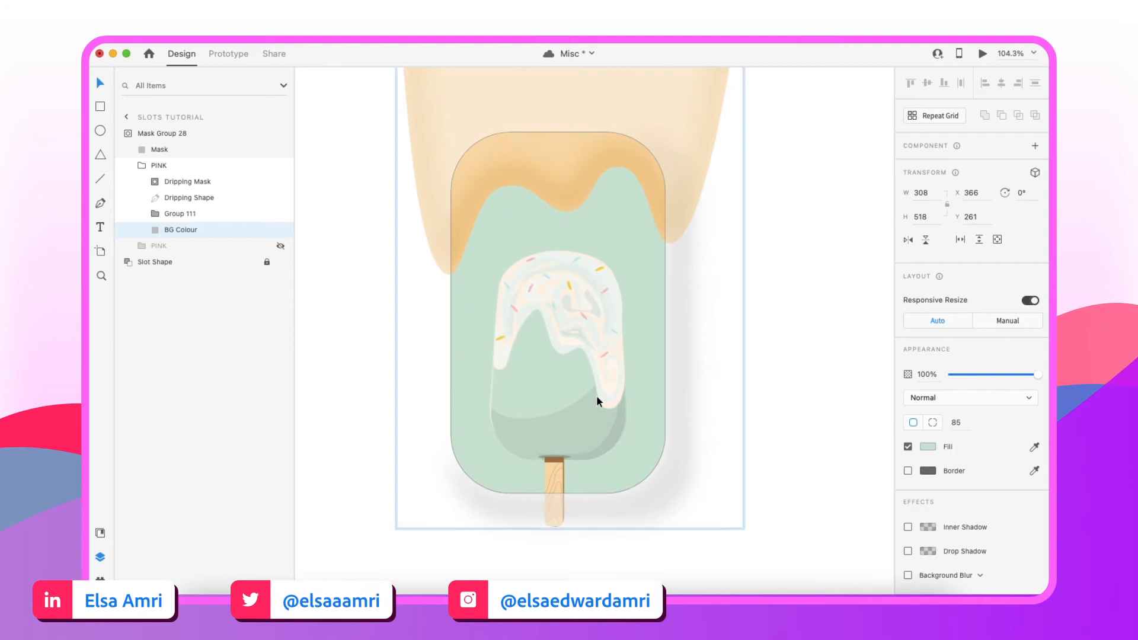
Deepen the BG Colour fill by setting its HSB saturation to 34 and brightness to 80
{"action": "left_click", "coordinate": [928, 447]}
{"action": "left_click", "coordinate": [830, 501]}
{"action": "type", "text": "4"}
{"action": "left_click", "coordinate": [852, 500]}
{"action": "type", "text": "80"}
{"action": "key", "text": "Return"}
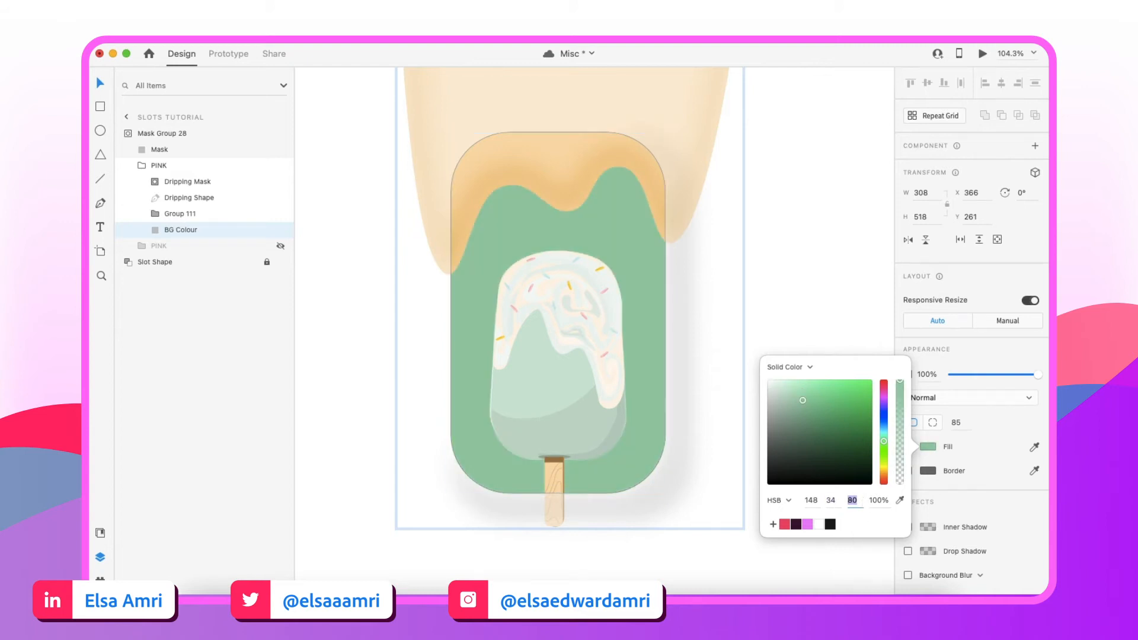
Fill Dripping Shape with the light pink sampled from a sprinkle on the mint popsicle
{"action": "scroll", "coordinate": [556, 355], "scroll_direction": "down", "scroll_amount": 3}
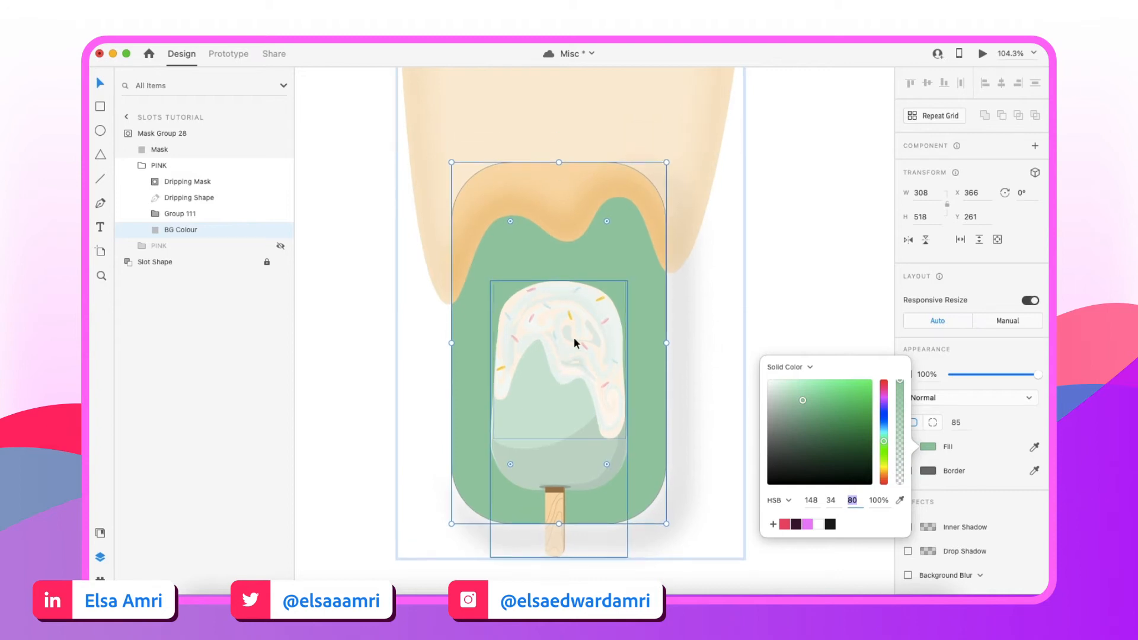
{"action": "left_click", "coordinate": [564, 203]}
{"action": "scroll", "coordinate": [572, 202], "scroll_direction": "up", "scroll_amount": 2}
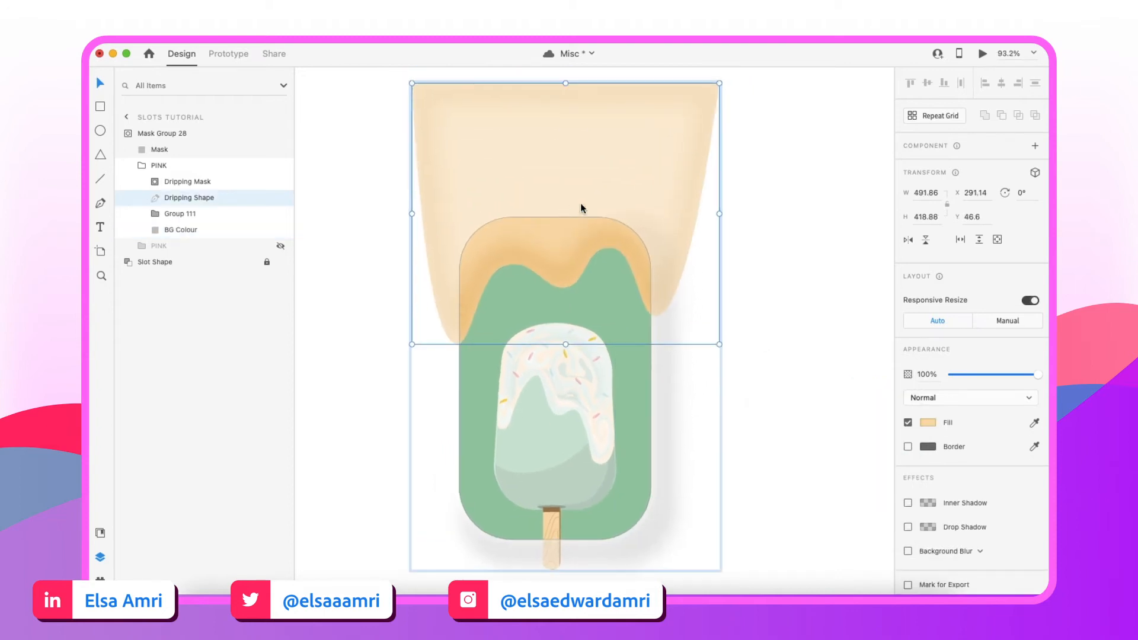
{"action": "left_click", "coordinate": [1034, 422]}
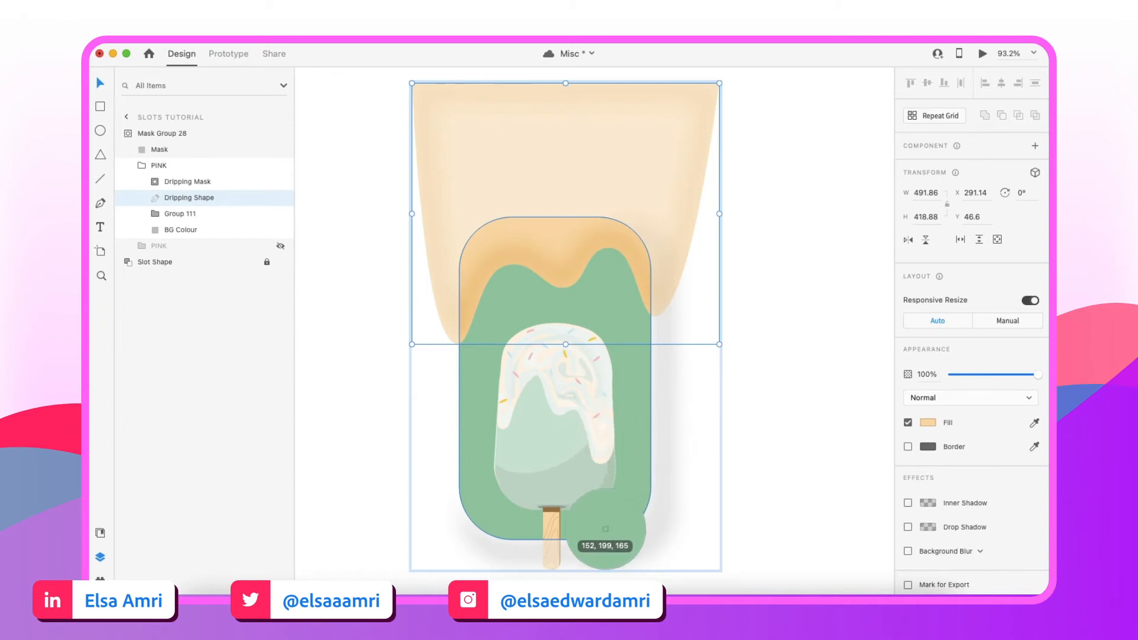
{"action": "scroll", "coordinate": [574, 456], "scroll_direction": "up", "scroll_amount": 5}
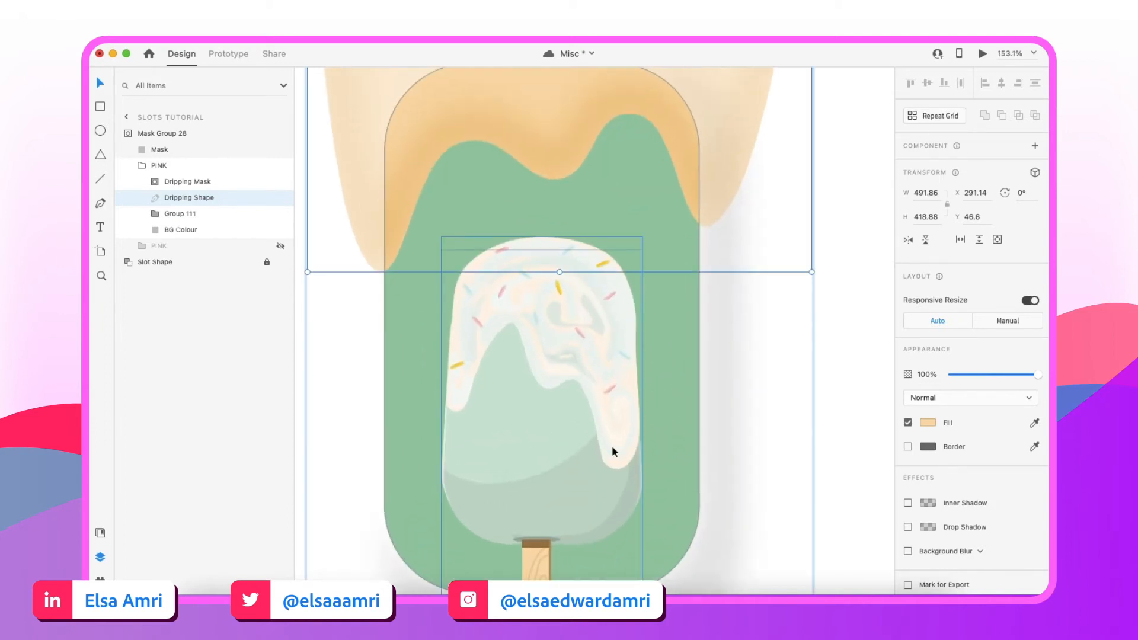
{"action": "left_click", "coordinate": [1034, 423]}
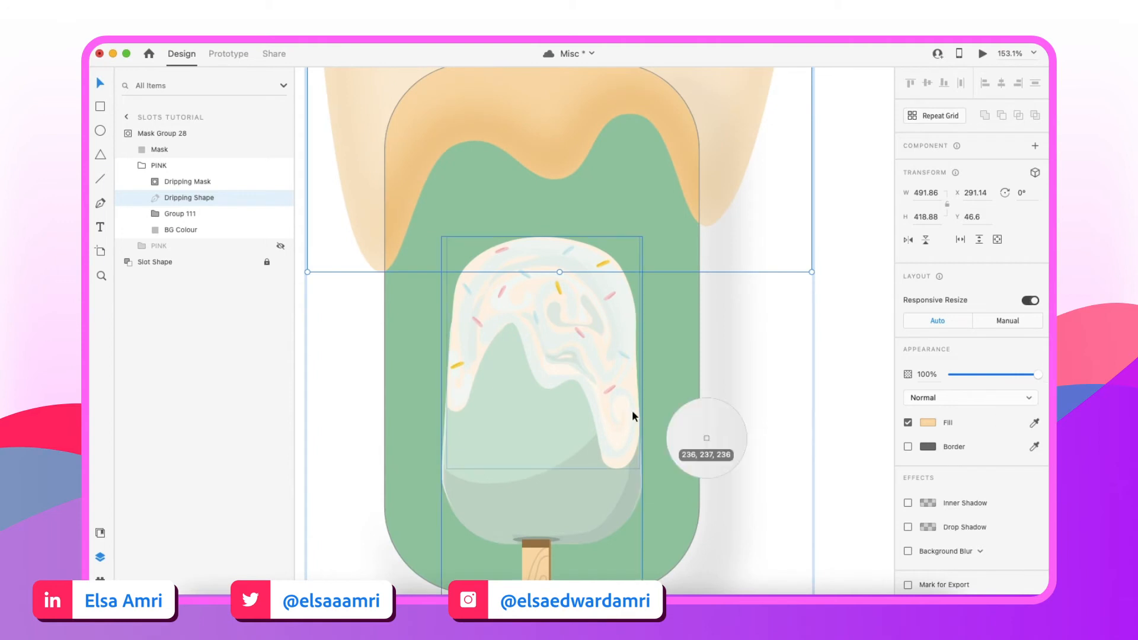
{"action": "left_click", "coordinate": [611, 388]}
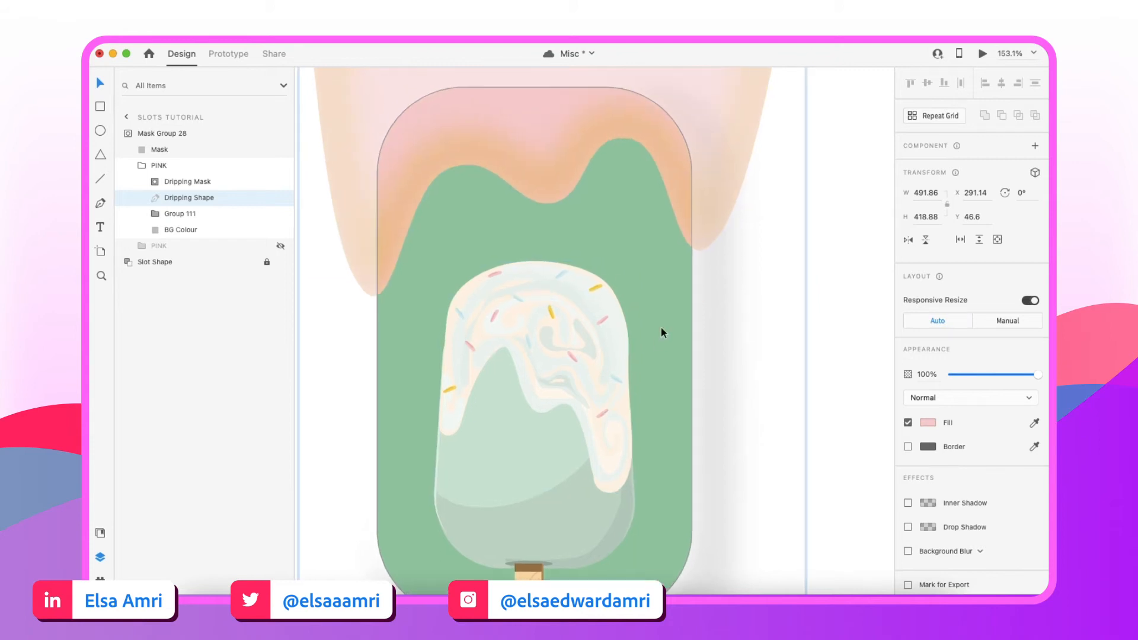
Recolour the border of Path 3532 inside Dripping Mask with a sampled sprinkle pink and deepen it to HSB 356, 38, 96
{"action": "scroll", "coordinate": [661, 327], "scroll_direction": "down", "scroll_amount": 5}
{"action": "scroll", "coordinate": [660, 327], "scroll_direction": "down", "scroll_amount": 2}
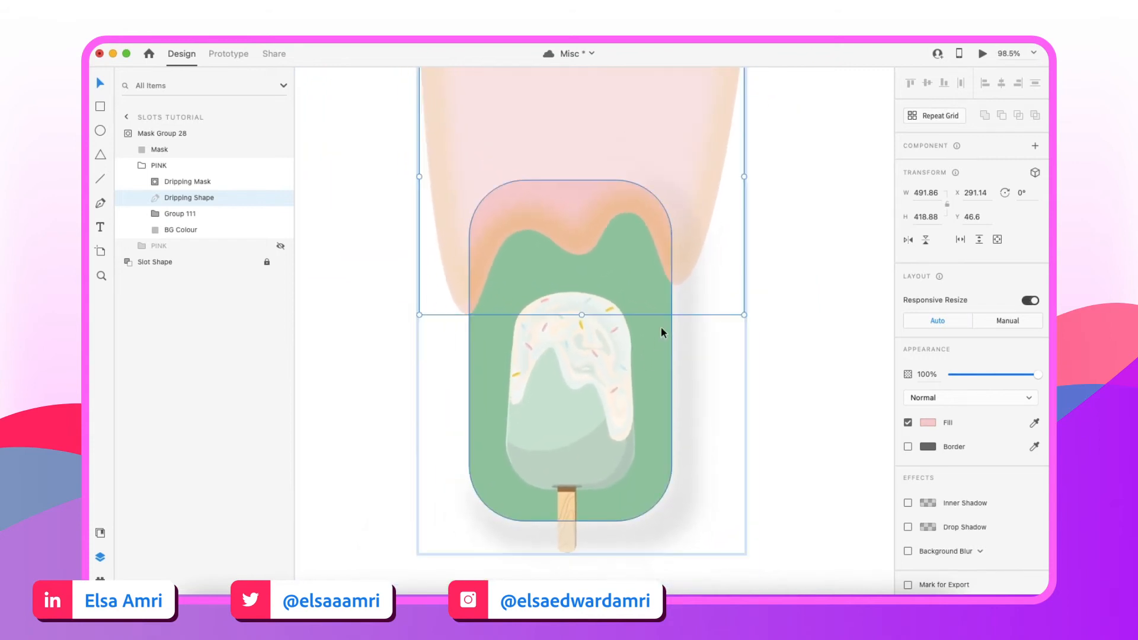
{"action": "left_click", "coordinate": [162, 184]}
{"action": "left_click", "coordinate": [158, 182]}
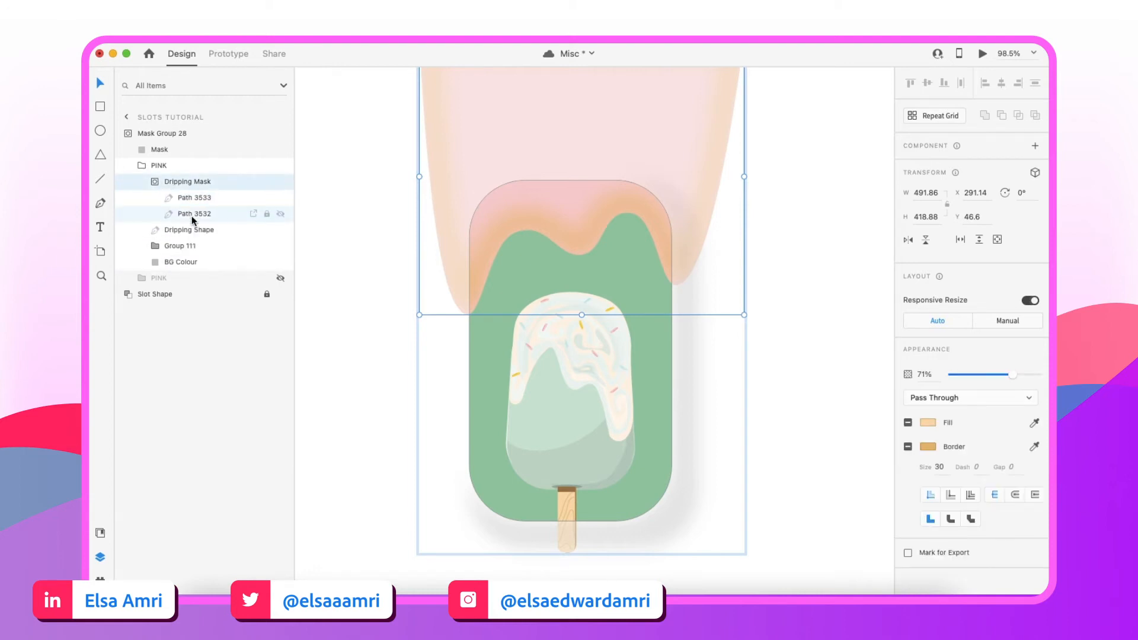
{"action": "left_click", "coordinate": [200, 215]}
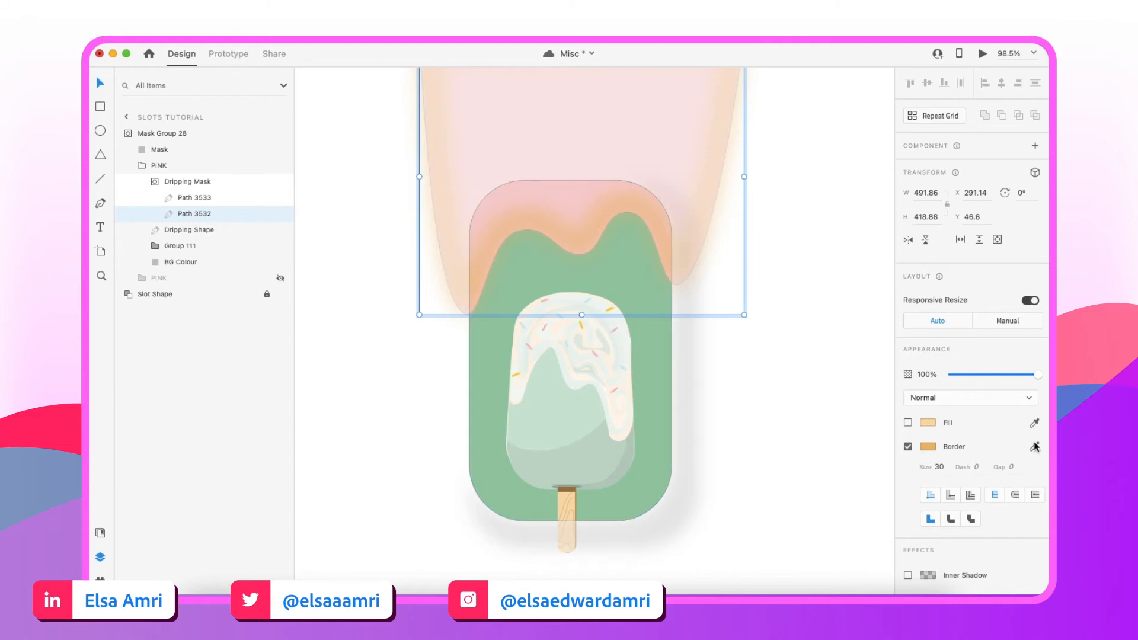
{"action": "left_click", "coordinate": [1034, 446]}
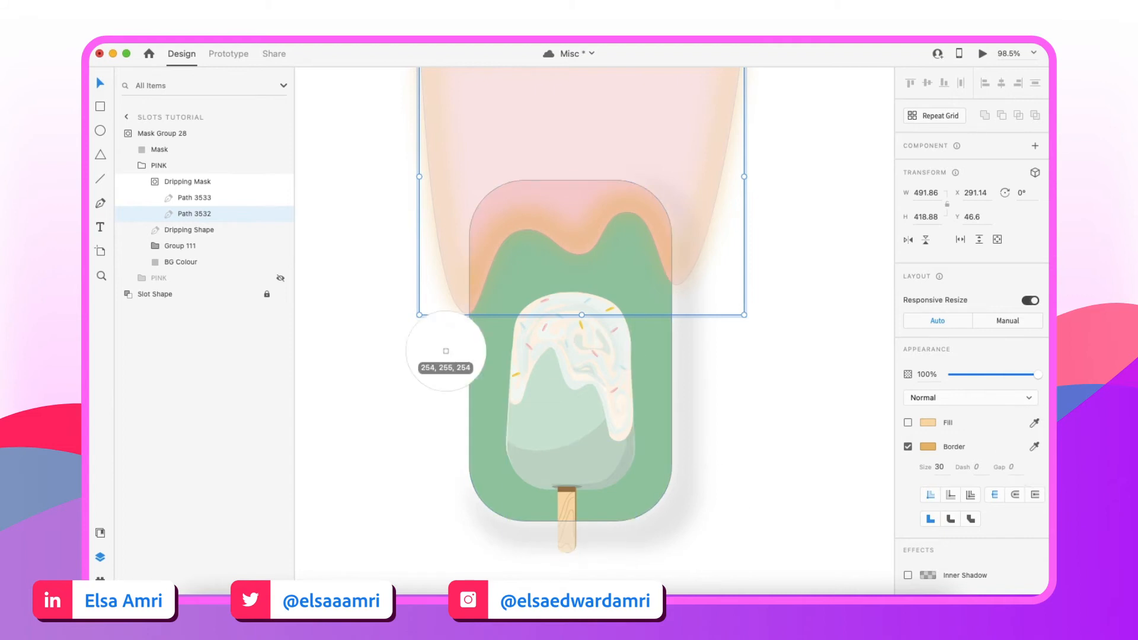
{"action": "left_click", "coordinate": [528, 344]}
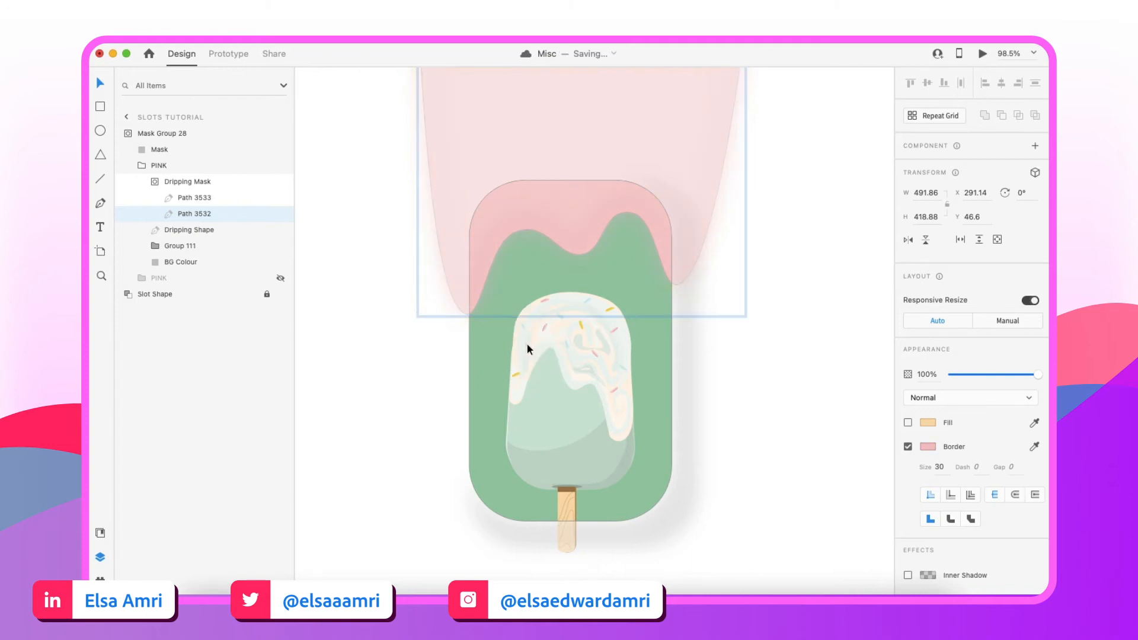
{"action": "left_click", "coordinate": [928, 446]}
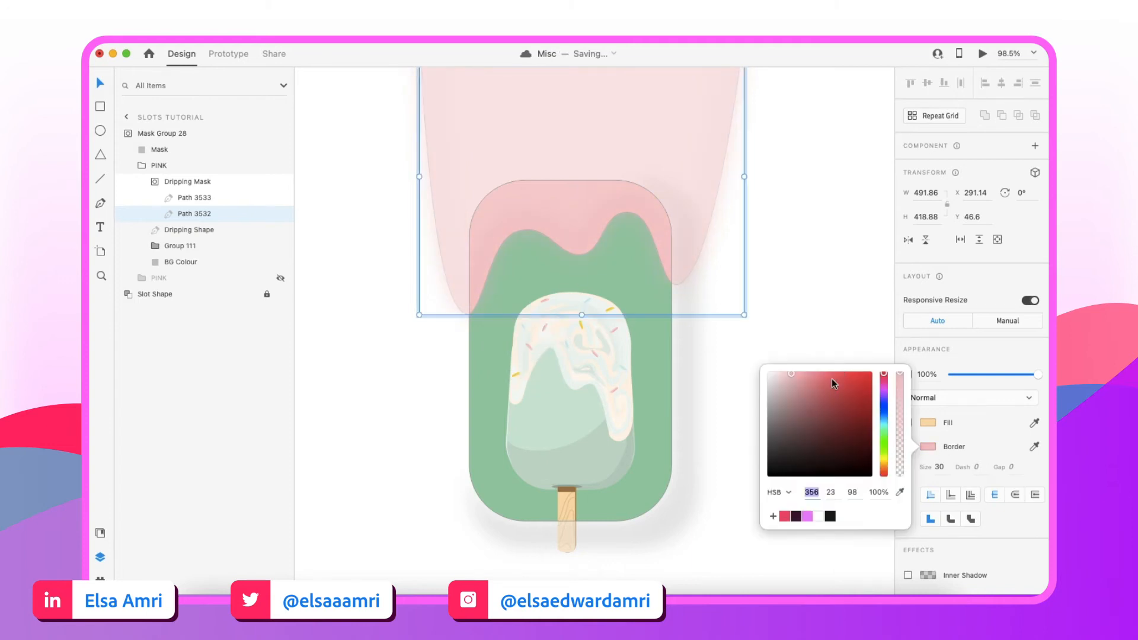
{"action": "left_click_drag", "start_coordinate": [803, 375], "coordinate": [801, 372]}
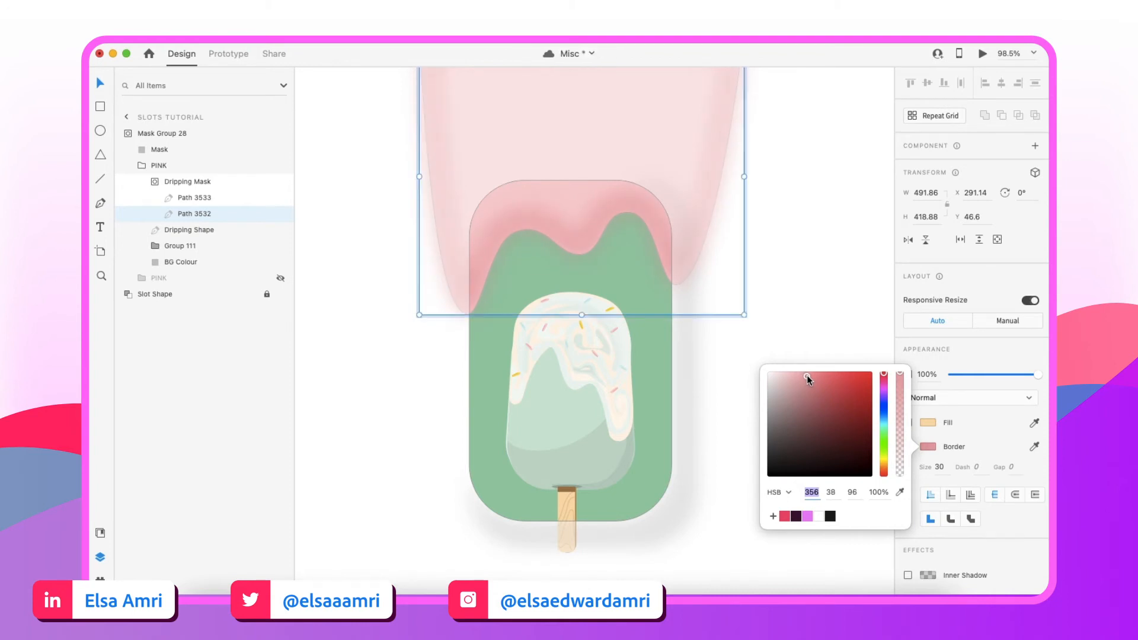
{"action": "left_click", "coordinate": [620, 355]}
Deselect the artwork and examine the recoloured green slot as clipped by its mask
{"action": "scroll", "coordinate": [620, 355], "scroll_direction": "down", "scroll_amount": 5}
{"action": "left_click", "coordinate": [638, 342]}
{"action": "scroll", "coordinate": [637, 342], "scroll_direction": "up", "scroll_amount": 5}
{"action": "scroll", "coordinate": [637, 341], "scroll_direction": "down", "scroll_amount": 3}
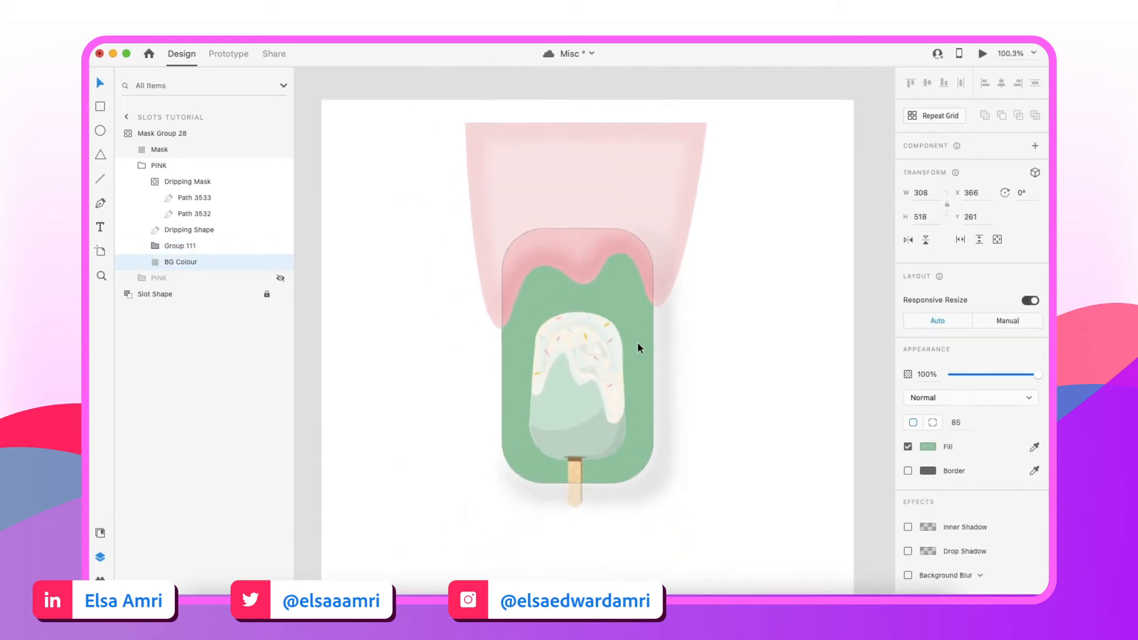
{"action": "left_click", "coordinate": [680, 371]}
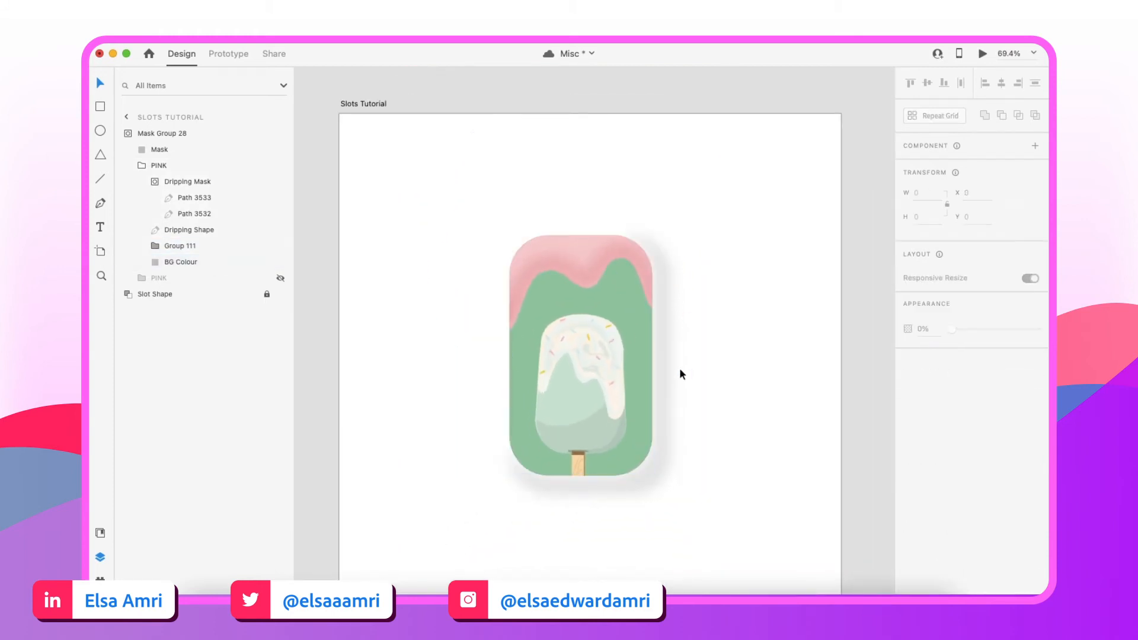
{"action": "scroll", "coordinate": [652, 372], "scroll_direction": "up", "scroll_amount": 2}
{"action": "left_click", "coordinate": [551, 372]}
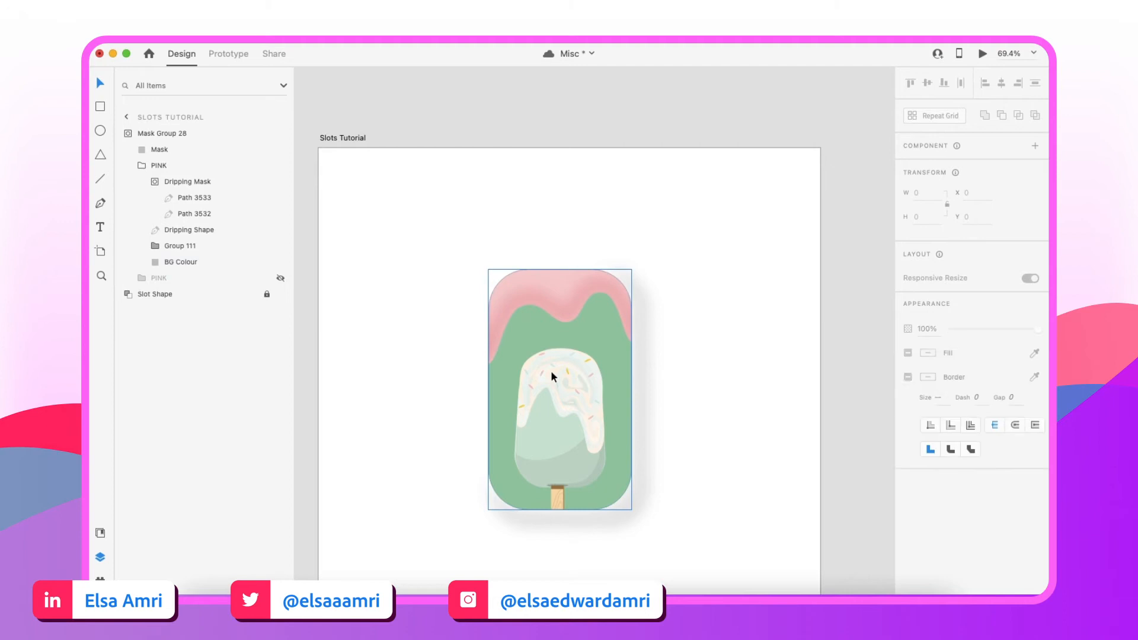
Rename the visible PINK group containing the mint popsicle as GREEN
{"action": "double_click", "coordinate": [157, 165]}
{"action": "type", "text": "GREEn"}
{"action": "key", "text": "Return"}
{"action": "double_click", "coordinate": [155, 168]}
{"action": "type", "text": "G"}
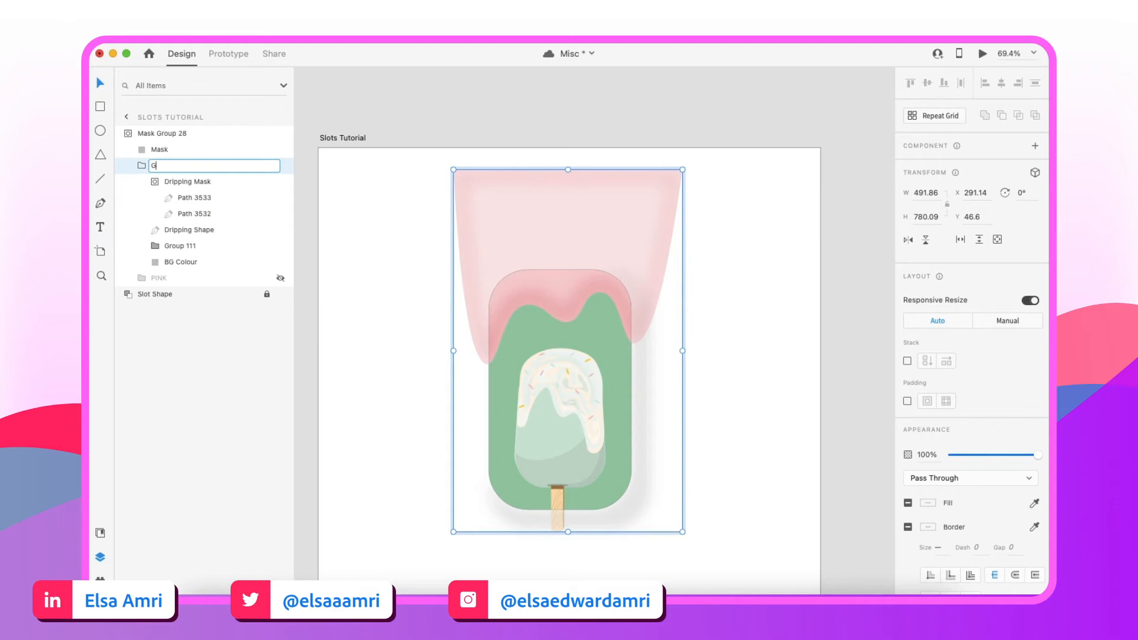
{"action": "type", "text": "REEN"}
{"action": "key", "text": "Return"}
Duplicate the GREEN group and hide the lower copy
{"action": "left_click", "coordinate": [143, 168]}
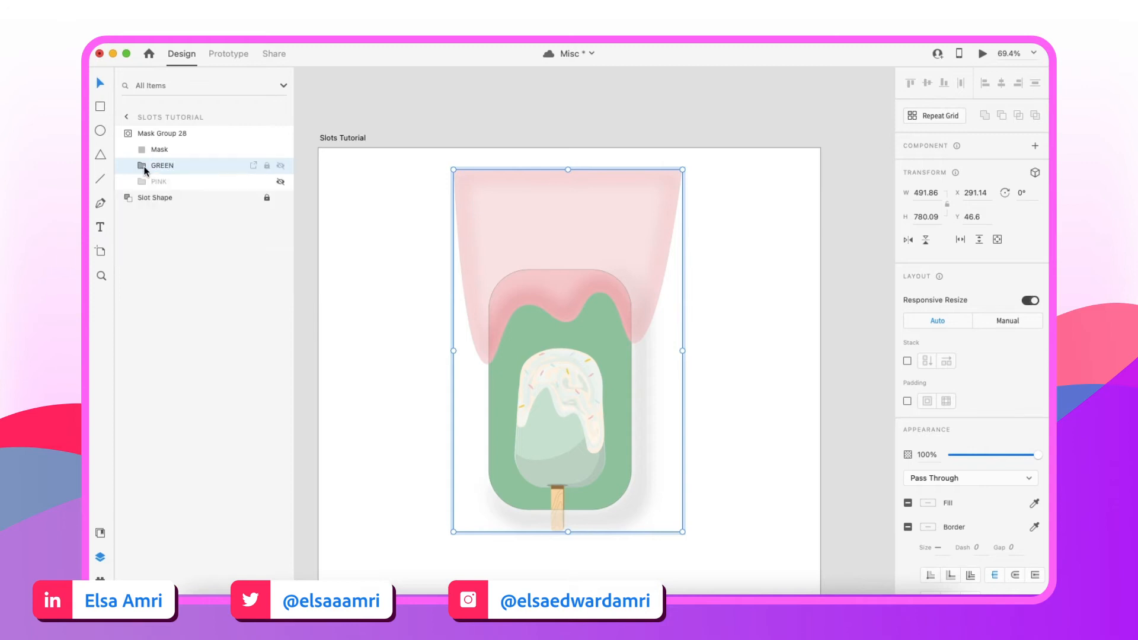
{"action": "key", "text": "super+d"}
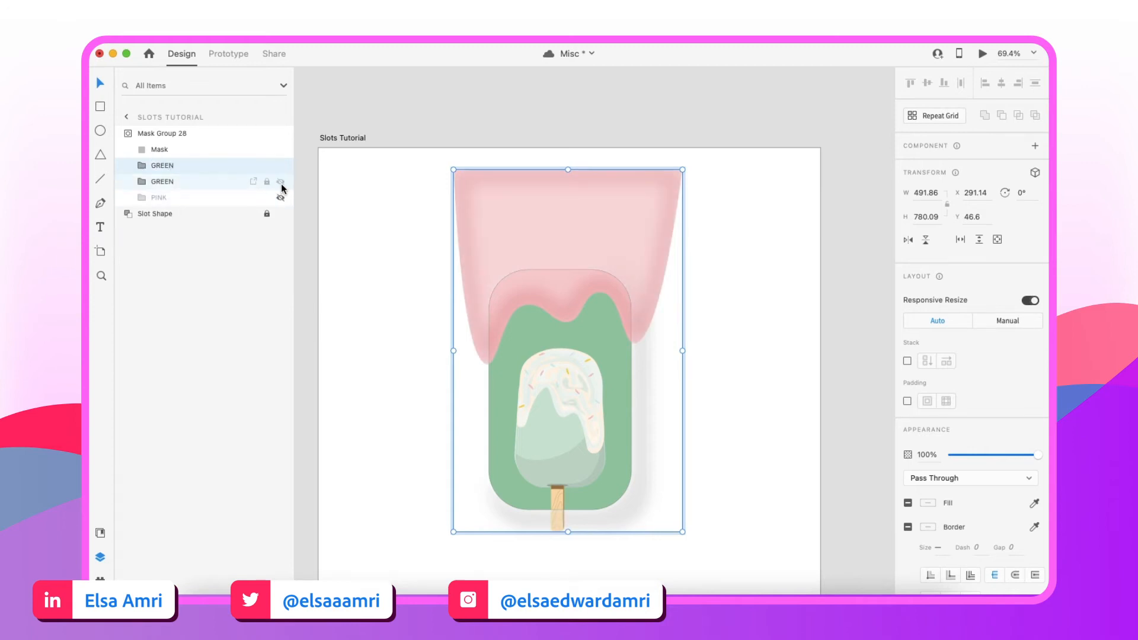
{"action": "left_click", "coordinate": [280, 181]}
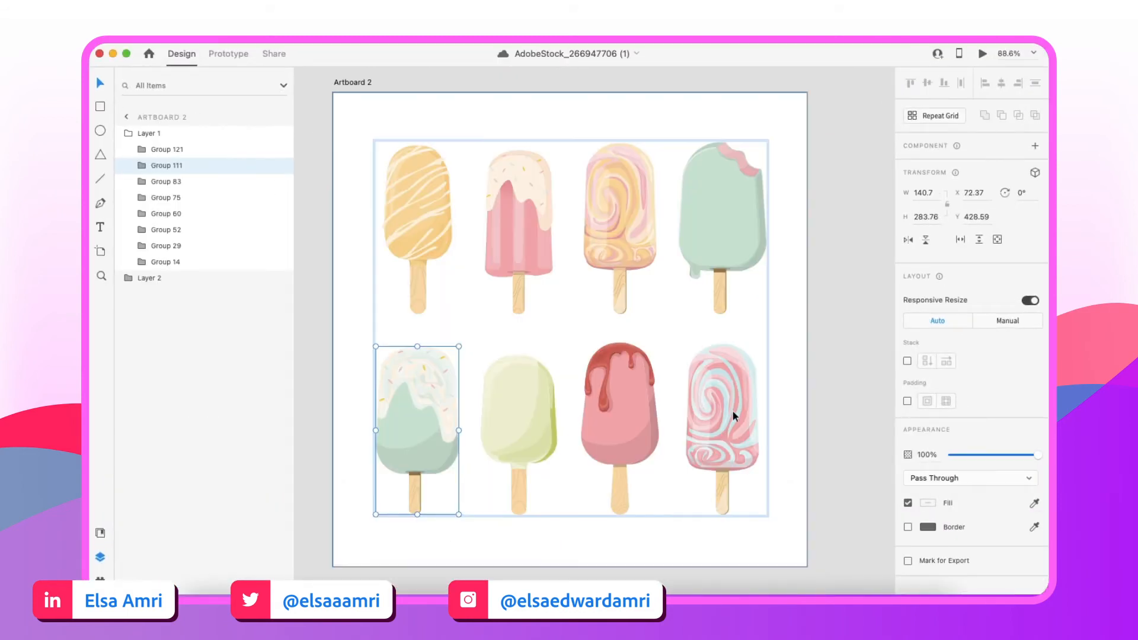
Copy the pink and blue swirl popsicle, Group 29, from the AdobeStock_266947706 document and return to the Misc document
{"action": "left_click", "coordinate": [732, 411]}
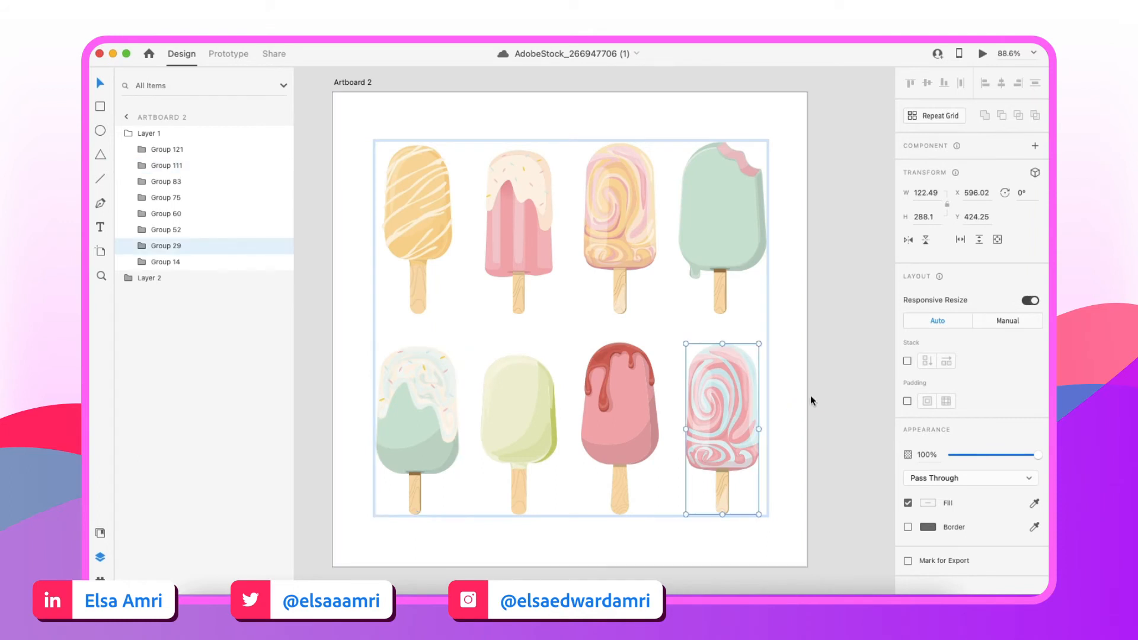
{"action": "key", "text": "ctrl+Down"}
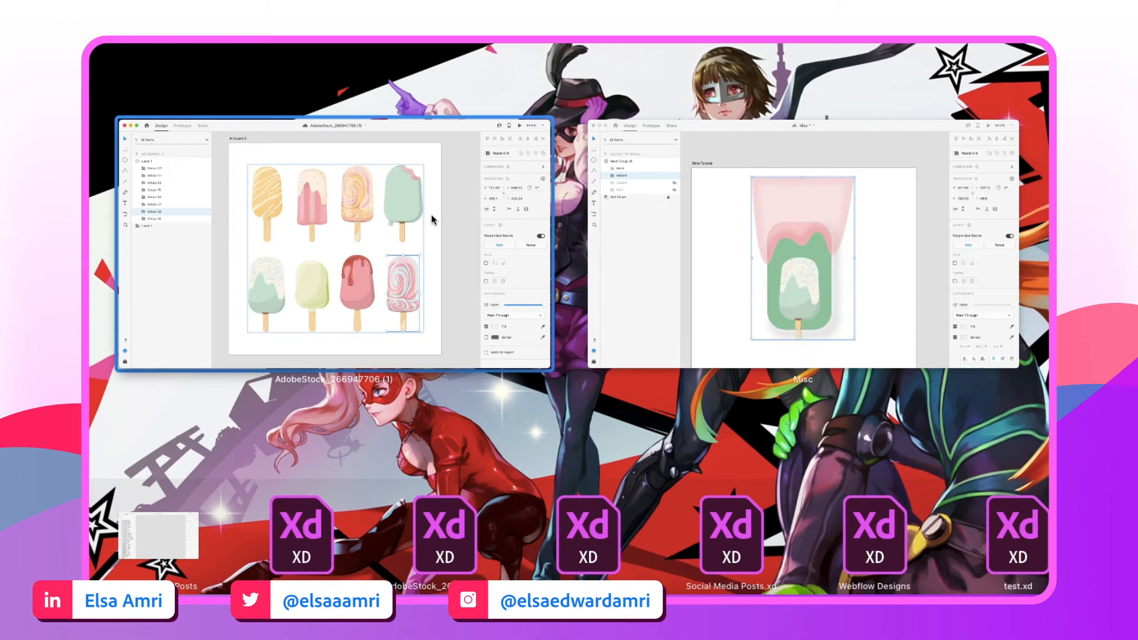
{"action": "left_click", "coordinate": [859, 222]}
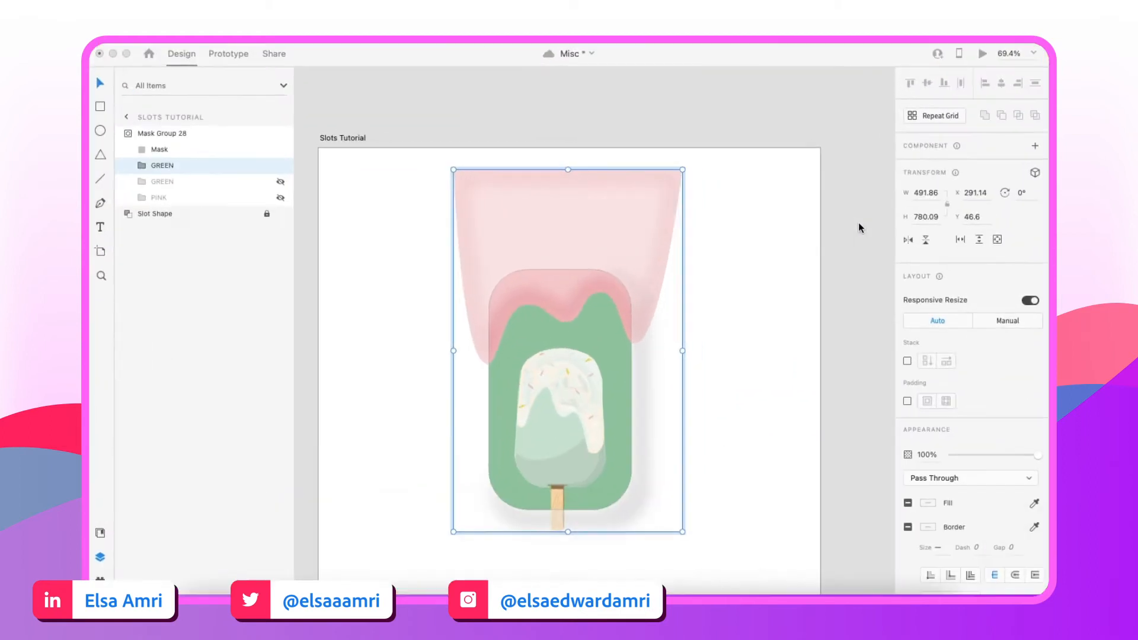
Paste the swirl popsicle into the visible GREEN group and place it over the mint popsicle's base at about X 467, Y 539
{"action": "scroll", "coordinate": [569, 406], "scroll_direction": "up", "scroll_amount": 2}
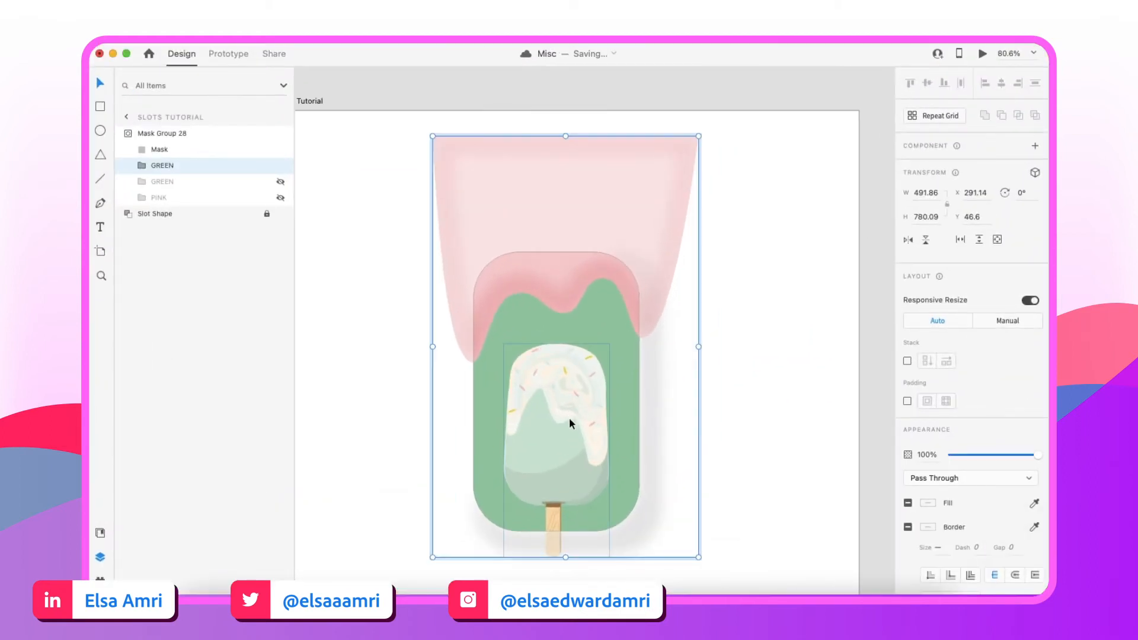
{"action": "double_click", "coordinate": [569, 419]}
{"action": "key", "text": "super+v"}
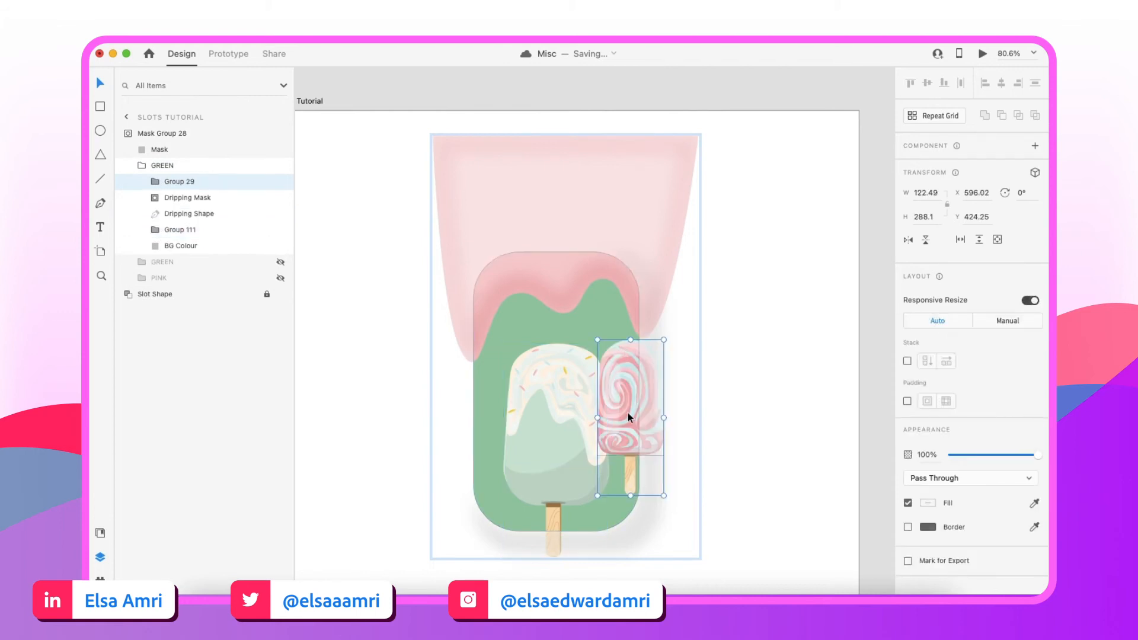
{"action": "scroll", "coordinate": [627, 411], "scroll_direction": "up", "scroll_amount": 5}
{"action": "scroll", "coordinate": [642, 323], "scroll_direction": "up", "scroll_amount": 2}
{"action": "left_click_drag", "start_coordinate": [644, 327], "coordinate": [526, 448]}
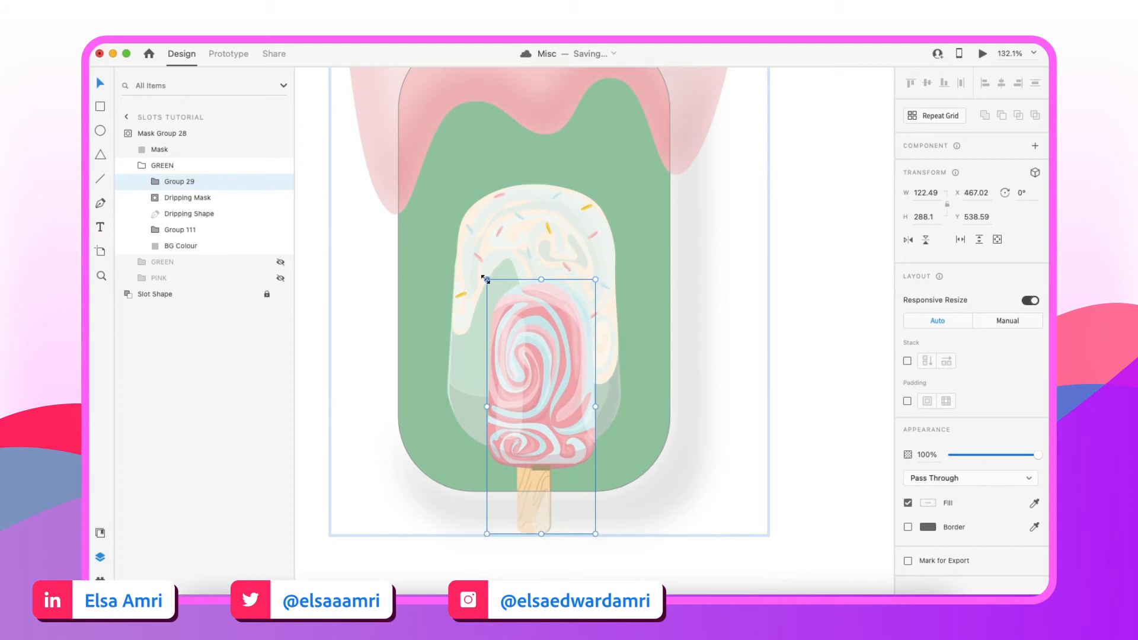
Undo a trial enlargement of the swirl popsicle and turn off its Responsive Resize
{"action": "left_click_drag", "start_coordinate": [428, 197], "coordinate": [418, 177]}
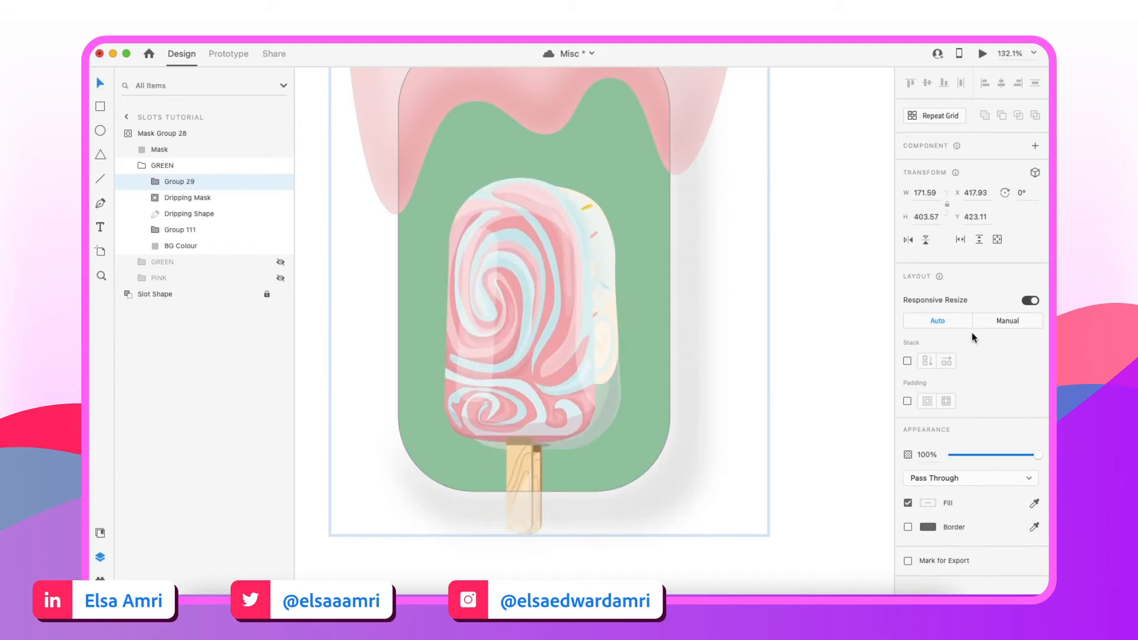
{"action": "key", "text": "super+z"}
{"action": "left_click", "coordinate": [1030, 302]}
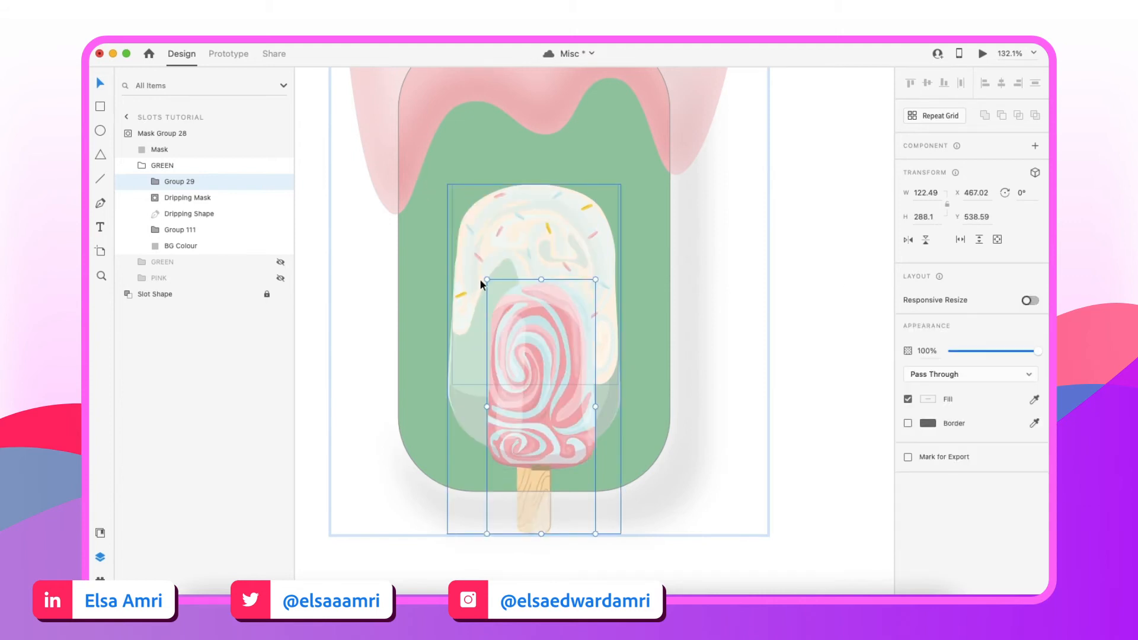
Enlarge the swirl popsicle proportionally to about 168 by 396 and centre it over the mint popsicle at about X 436, Y 431
{"action": "left_click_drag", "start_coordinate": [486, 280], "coordinate": [404, 191]}
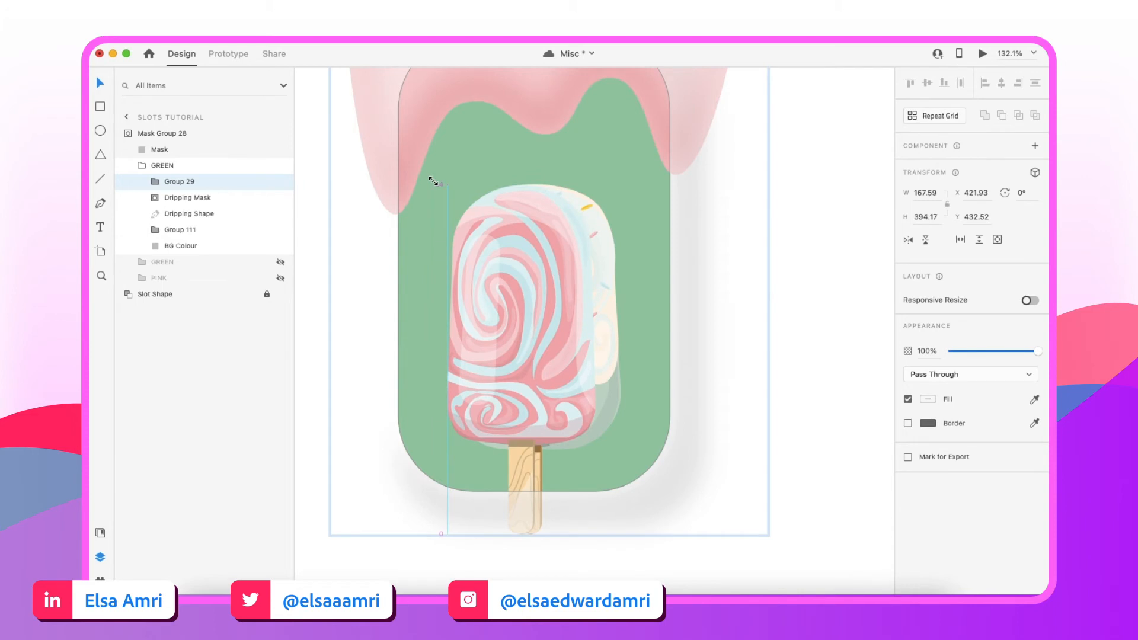
{"action": "left_click_drag", "start_coordinate": [503, 222], "coordinate": [517, 225]}
{"action": "left_click_drag", "start_coordinate": [605, 183], "coordinate": [611, 178]}
{"action": "left_click_drag", "start_coordinate": [556, 224], "coordinate": [559, 225]}
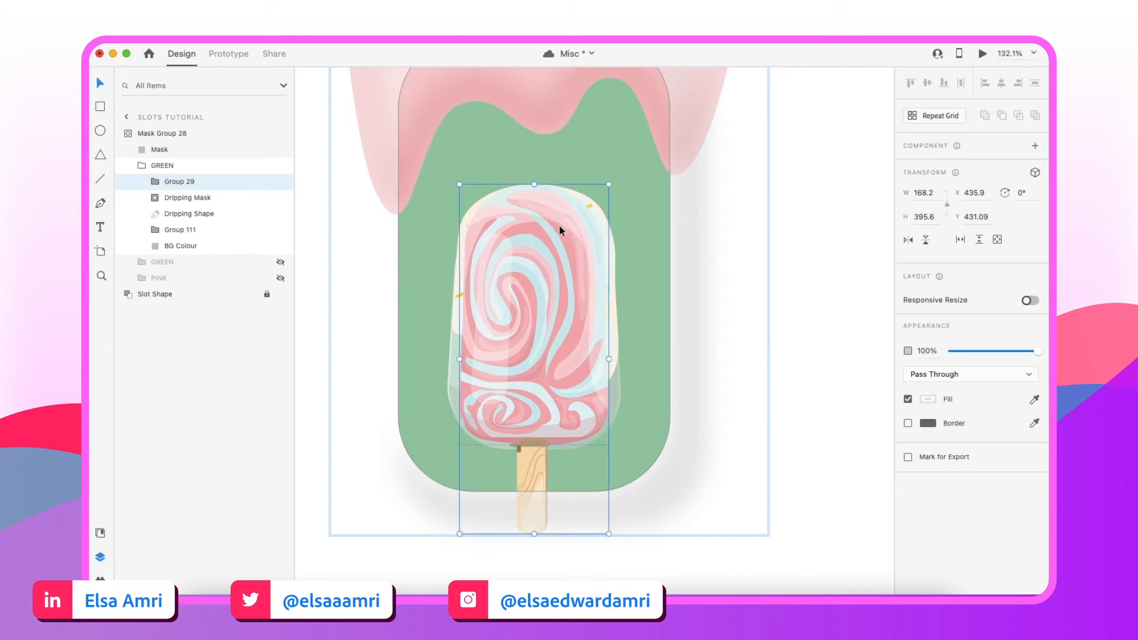
Send the swirl popsicle, Group 29, back to just above BG Colour and delete the mint popsicle, Group 111
{"action": "key", "text": "super+bracketleft"}
{"action": "key", "text": "super+bracketleft"}
{"action": "key", "text": "super+bracketleft"}
{"action": "left_click", "coordinate": [196, 214]}
{"action": "key", "text": "Delete"}
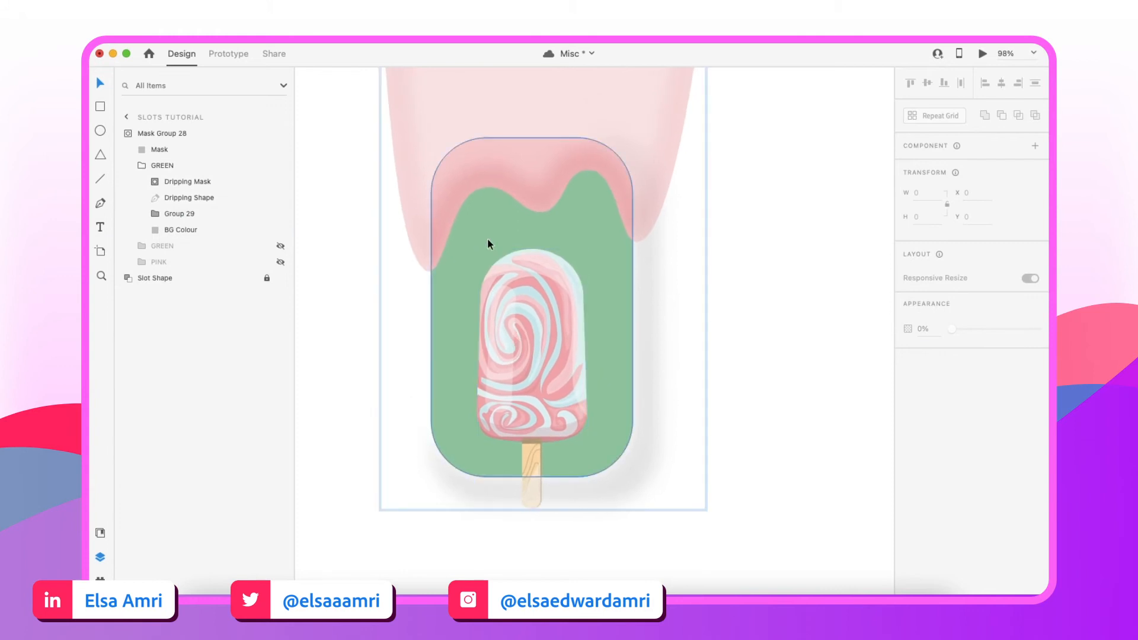
Fill the BG Colour shape with the pale blue sampled from the swirl popsicle, RGB 204, 233, 235
{"action": "left_click", "coordinate": [487, 240]}
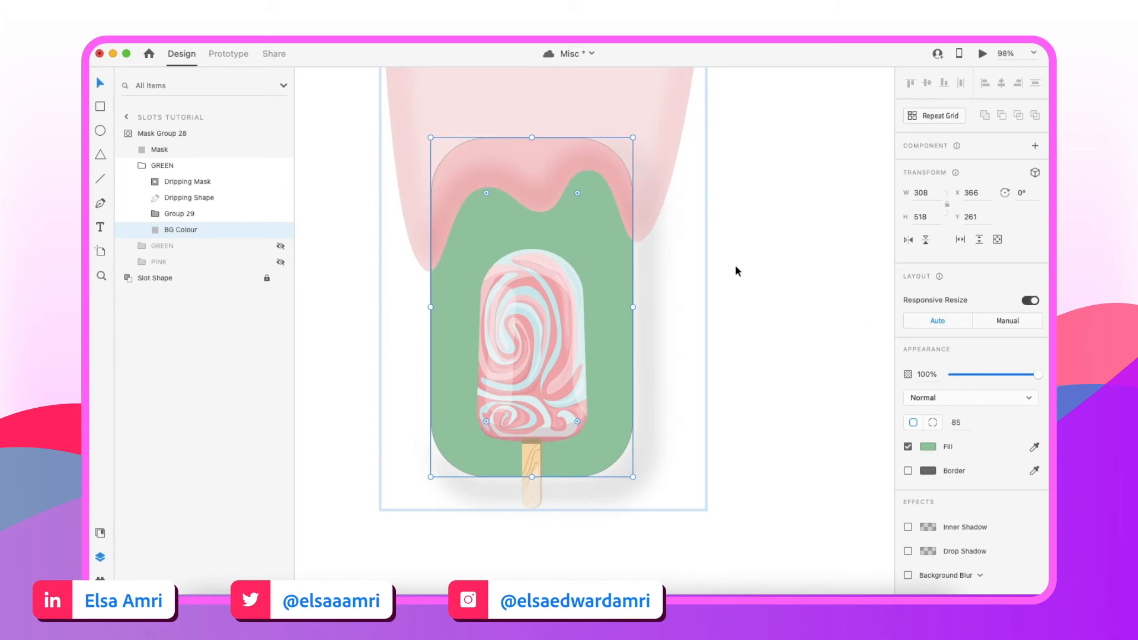
{"action": "key", "text": "i"}
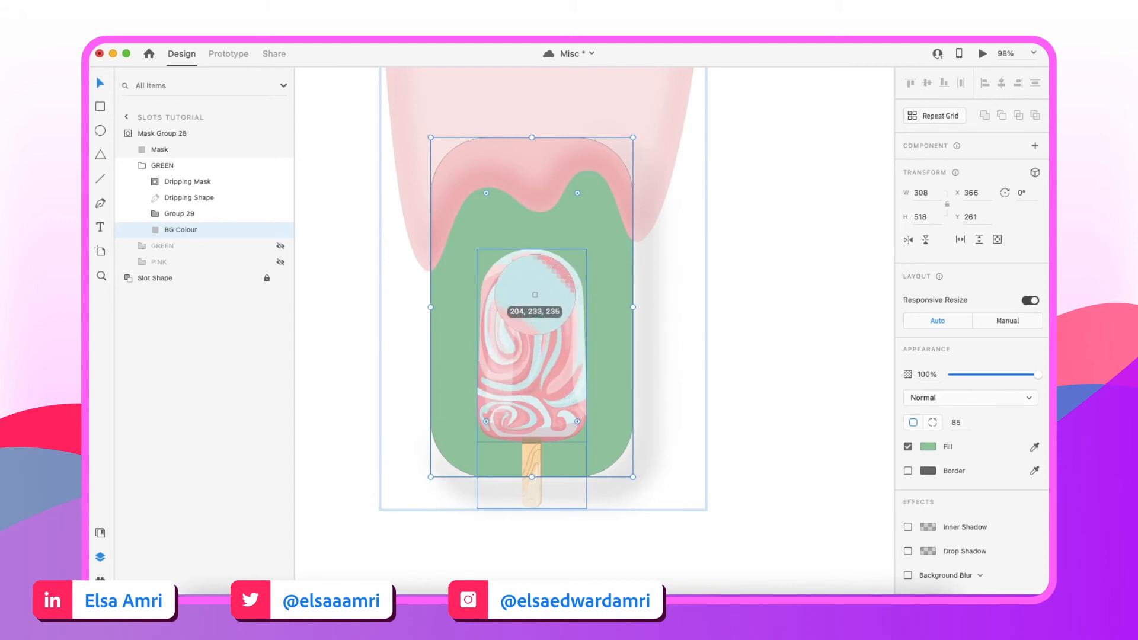
{"action": "left_click", "coordinate": [535, 296]}
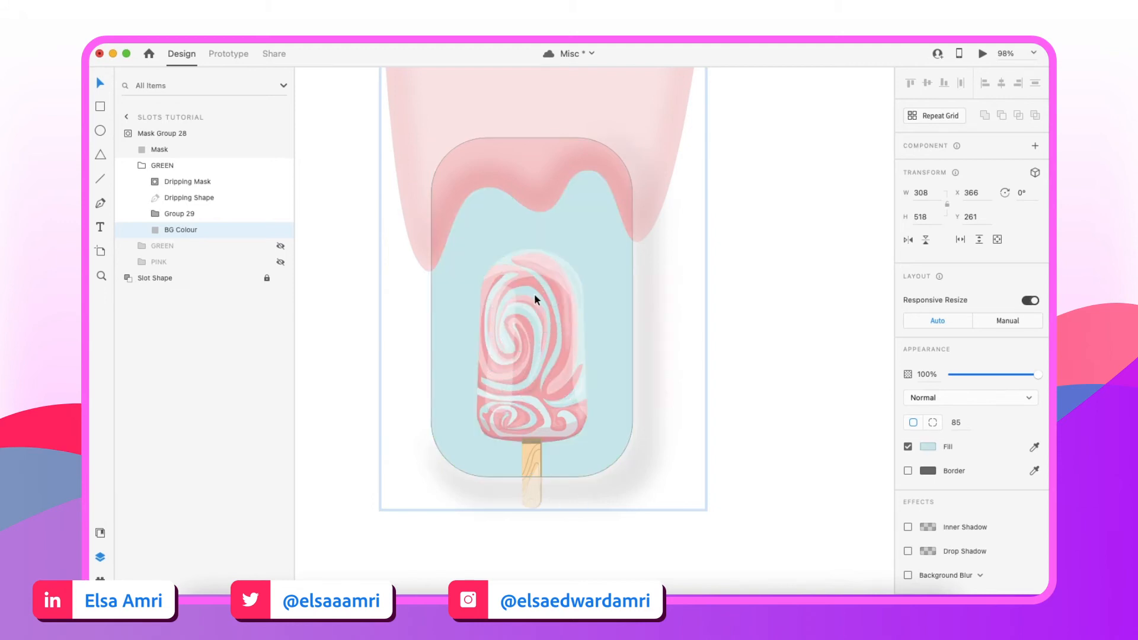
Strengthen the BG Colour fill to a brighter aqua, HSB 183, 47, 93
{"action": "left_click", "coordinate": [929, 449]}
{"action": "left_click", "coordinate": [830, 502]}
{"action": "key", "text": "shift+Up"}
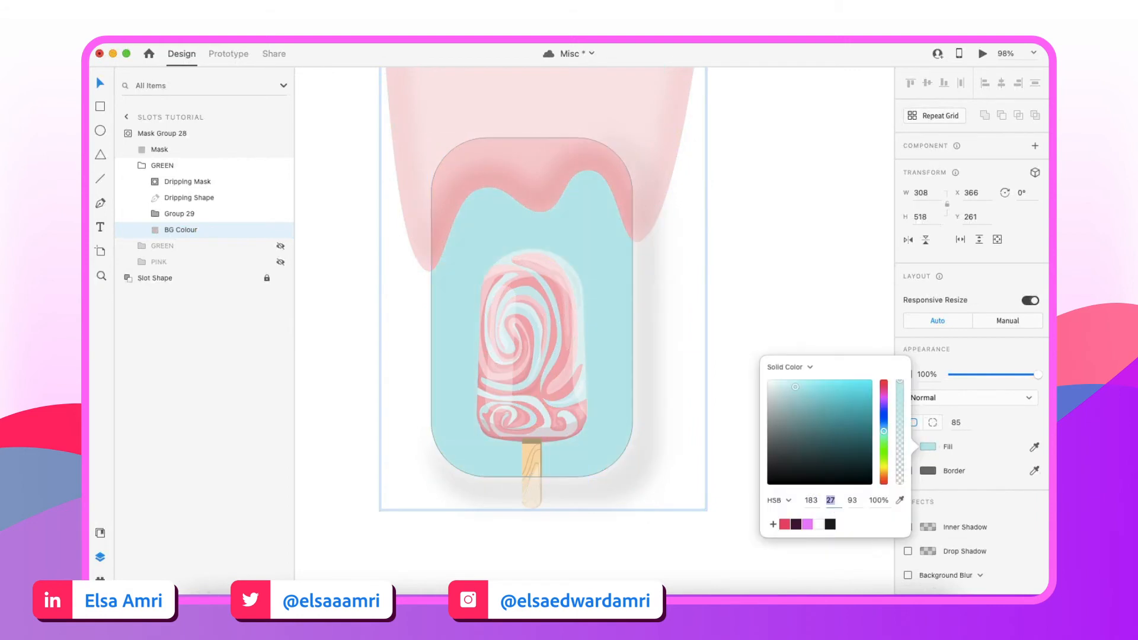
{"action": "key", "text": "Tab"}
{"action": "key", "text": "shift+Down"}
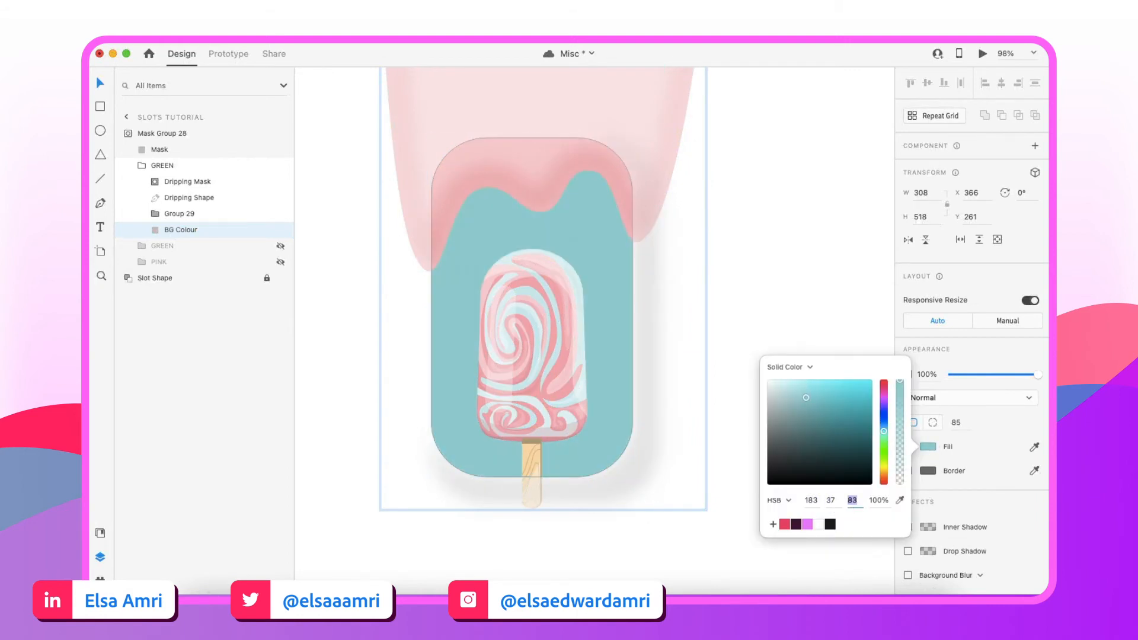
{"action": "left_click", "coordinate": [833, 501]}
{"action": "key", "text": "shift+Up"}
{"action": "scroll", "coordinate": [565, 303], "scroll_direction": "up", "scroll_amount": 3}
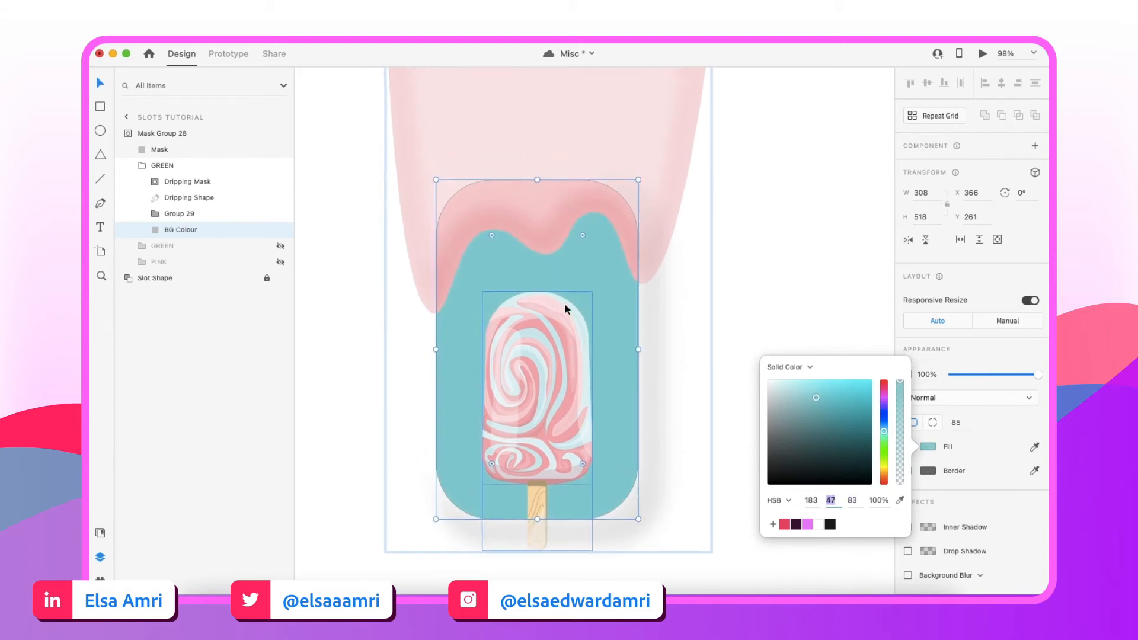
{"action": "left_click", "coordinate": [851, 501]}
{"action": "key", "text": "shift+Up"}
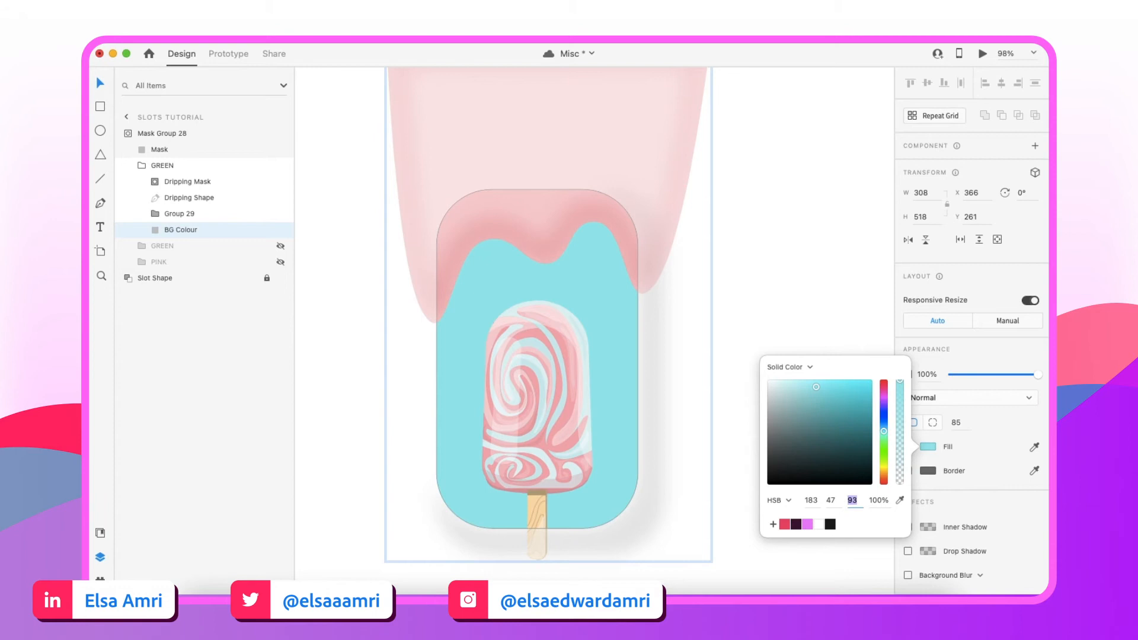
{"action": "scroll", "coordinate": [562, 407], "scroll_direction": "up", "scroll_amount": 2}
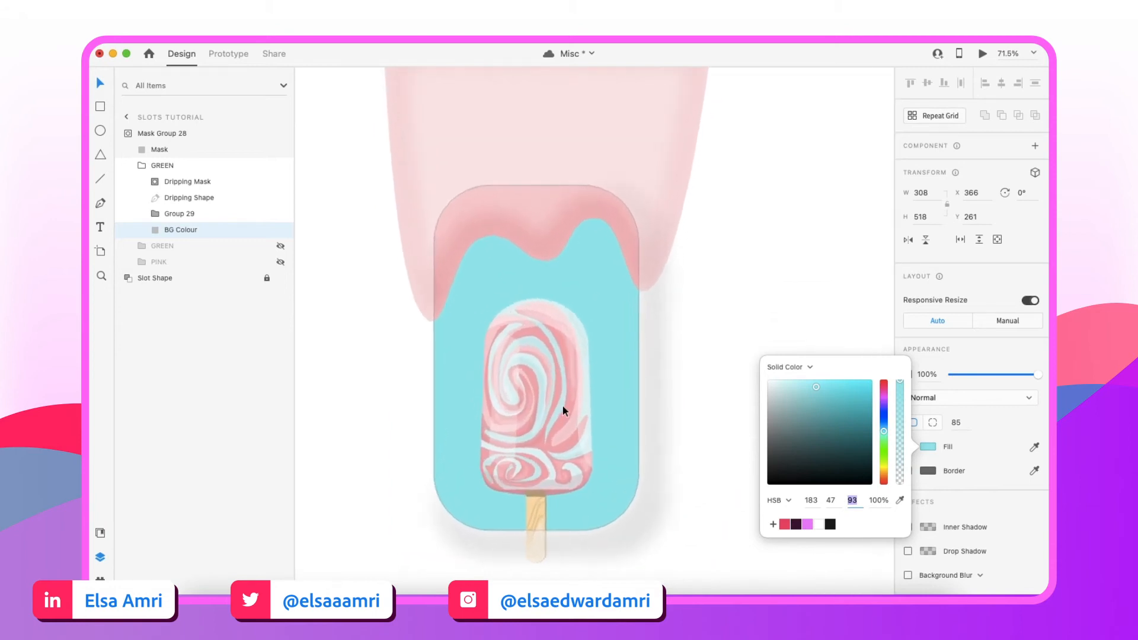
Recolour the Dripping Shape's fill in the visible GREEN group to light purple, HSB 291, 22, 100
{"action": "left_click", "coordinate": [534, 235]}
{"action": "scroll", "coordinate": [535, 235], "scroll_direction": "down", "scroll_amount": 2}
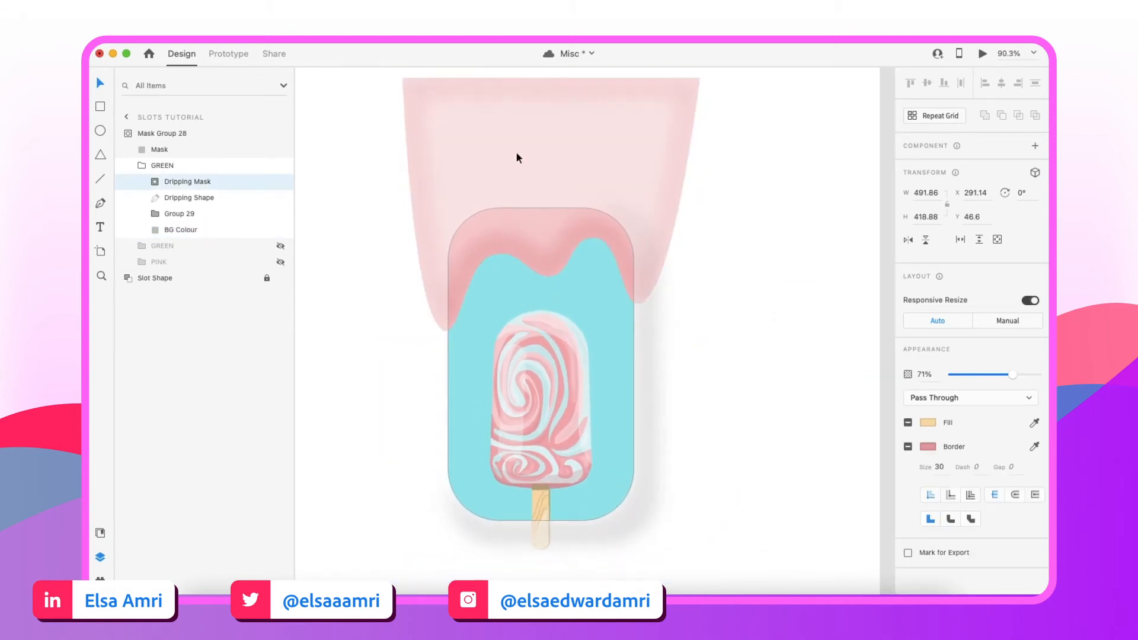
{"action": "double_click", "coordinate": [507, 126]}
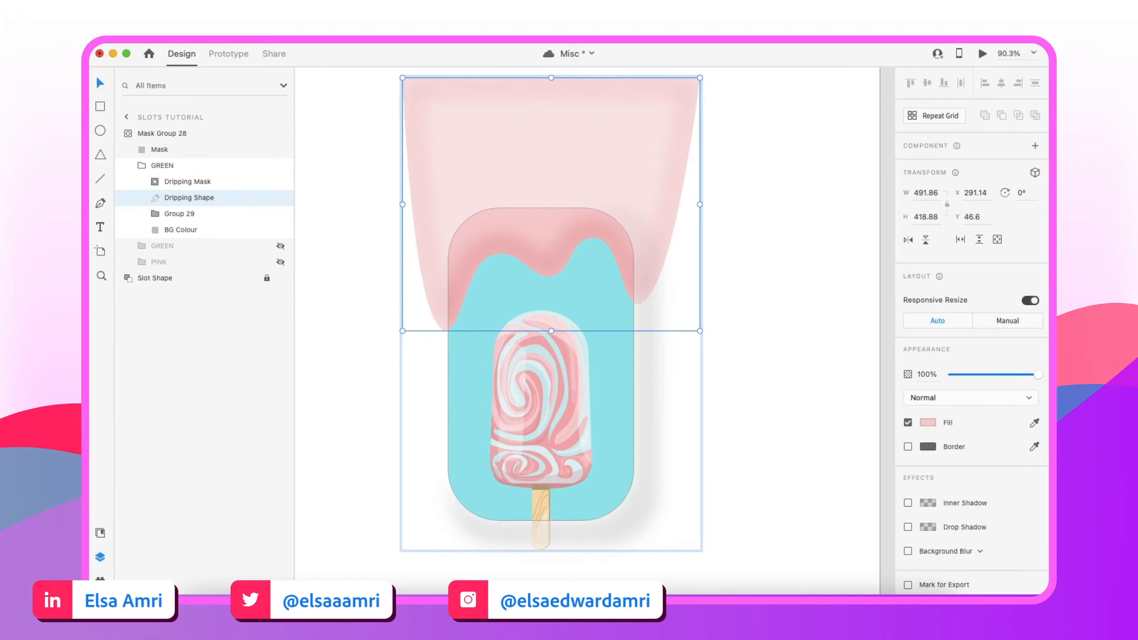
{"action": "left_click", "coordinate": [1035, 423]}
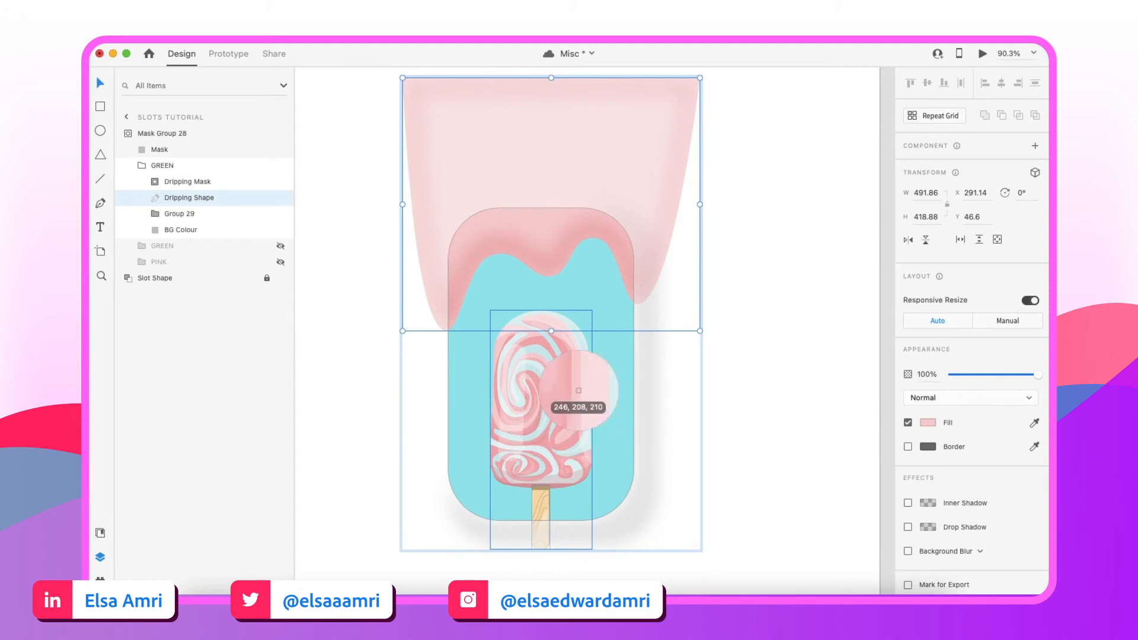
{"action": "left_click", "coordinate": [517, 449]}
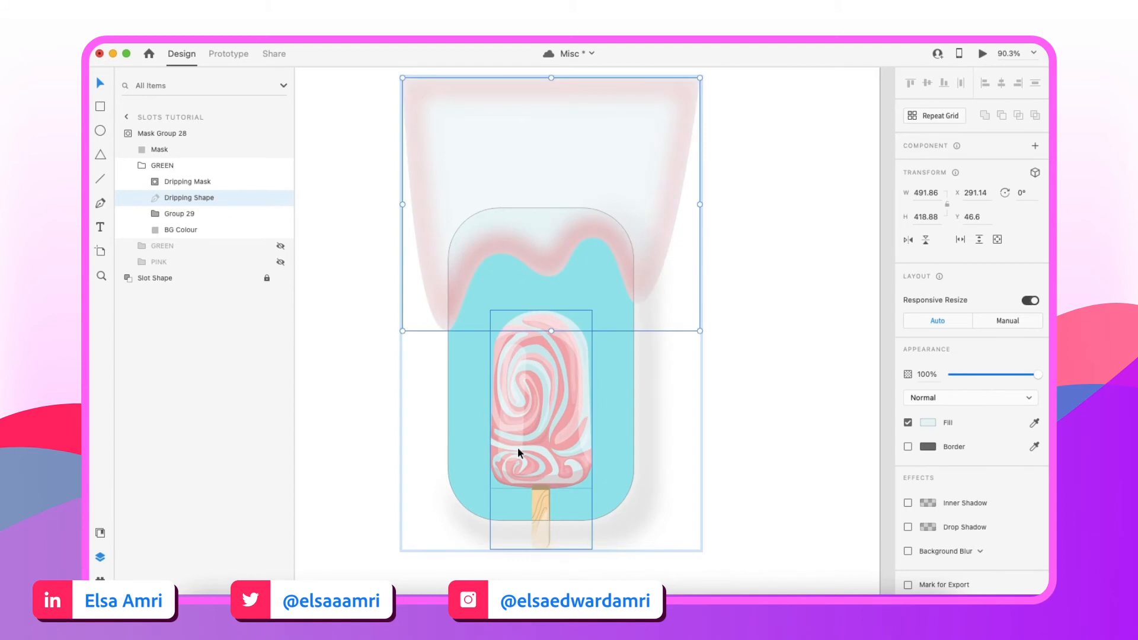
{"action": "left_click", "coordinate": [928, 423]}
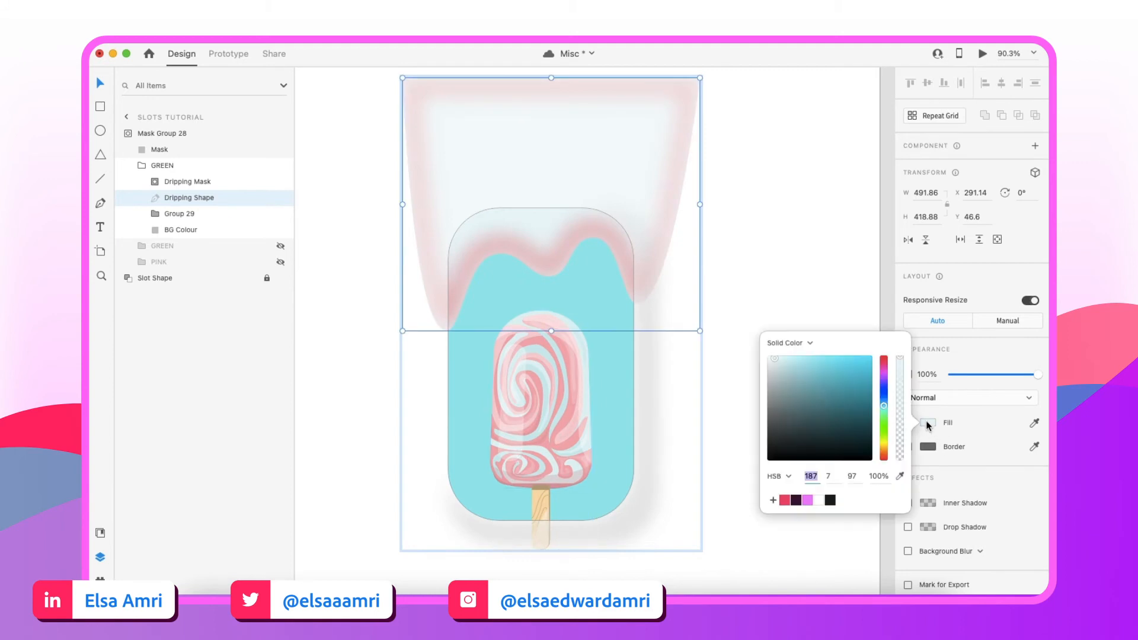
{"action": "left_click", "coordinate": [884, 448]}
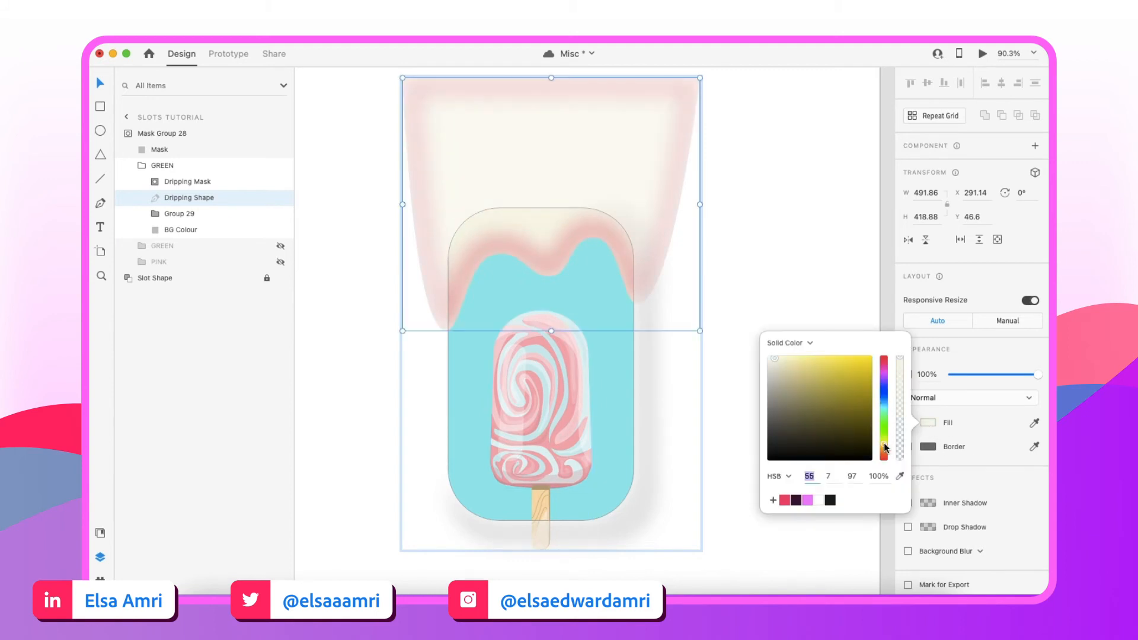
{"action": "left_click_drag", "start_coordinate": [884, 444], "coordinate": [883, 378]}
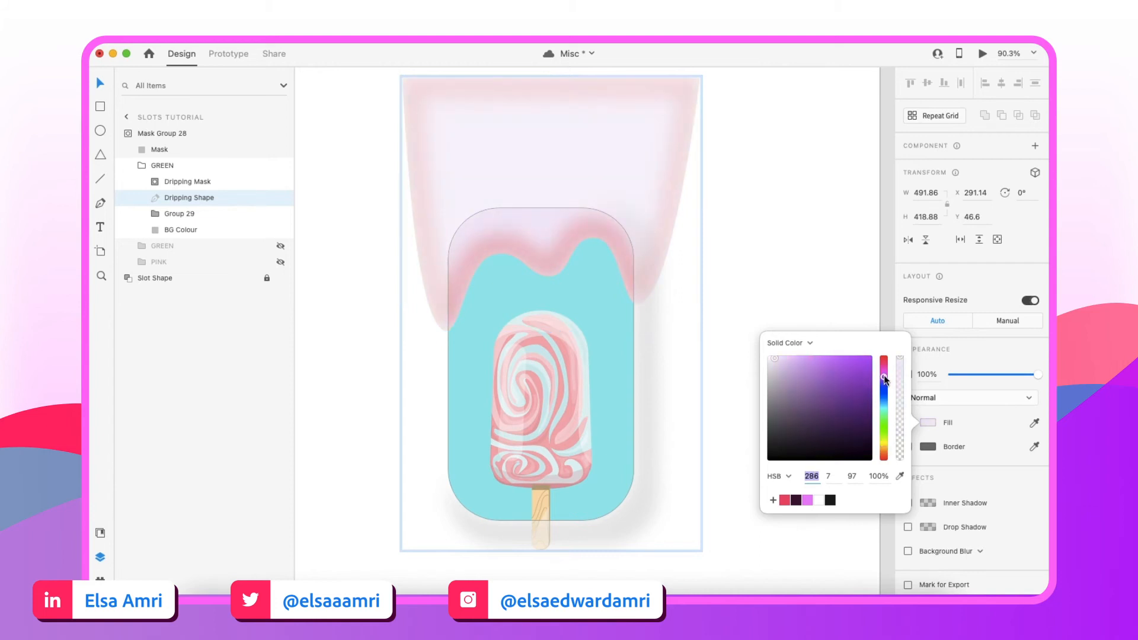
{"action": "left_click_drag", "start_coordinate": [798, 364], "coordinate": [794, 352]}
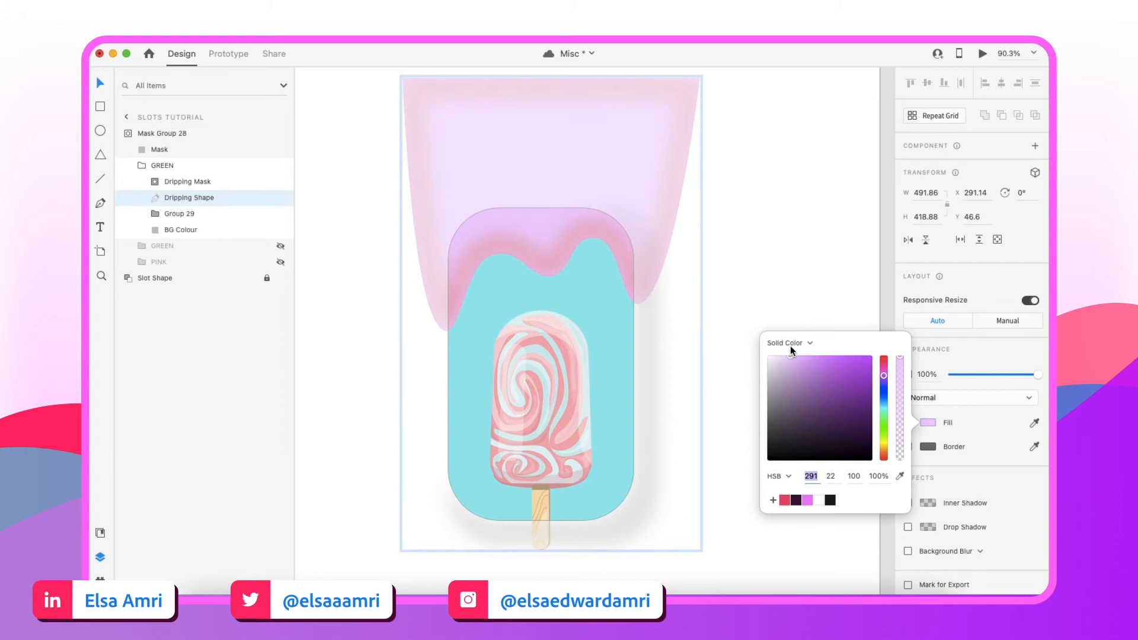
Sample the light purple drip colour for the border of Path 3532 in Dripping Mask and deepen it to HSB 290, 33, 96
{"action": "left_click", "coordinate": [148, 181]}
{"action": "left_click", "coordinate": [197, 214]}
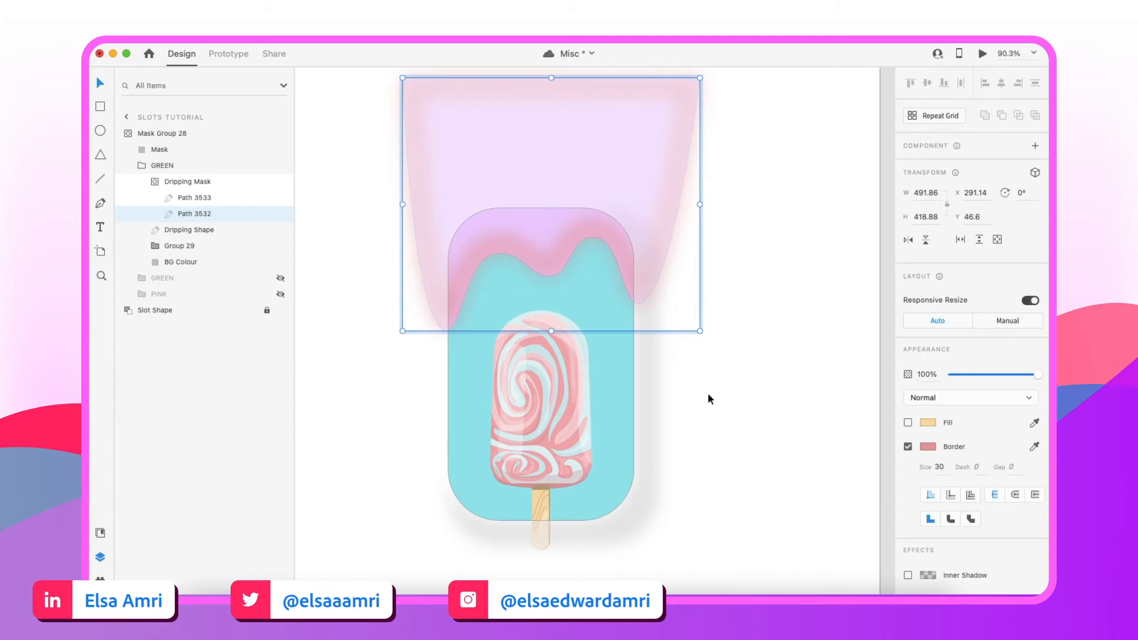
{"action": "left_click", "coordinate": [1034, 446]}
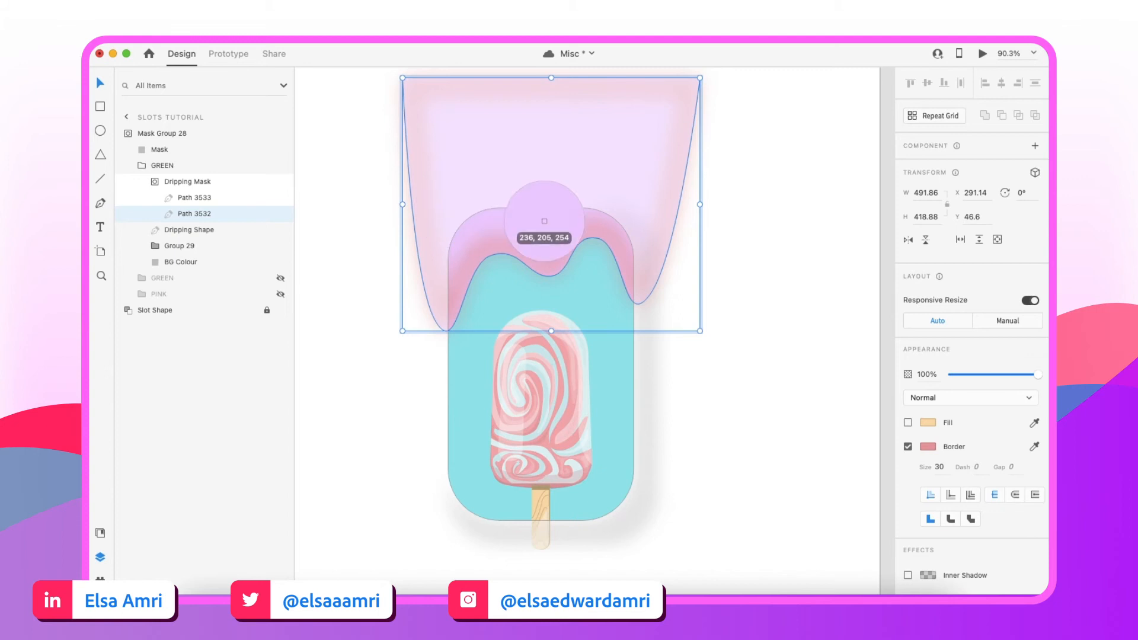
{"action": "left_click", "coordinate": [544, 220]}
{"action": "left_click", "coordinate": [928, 446]}
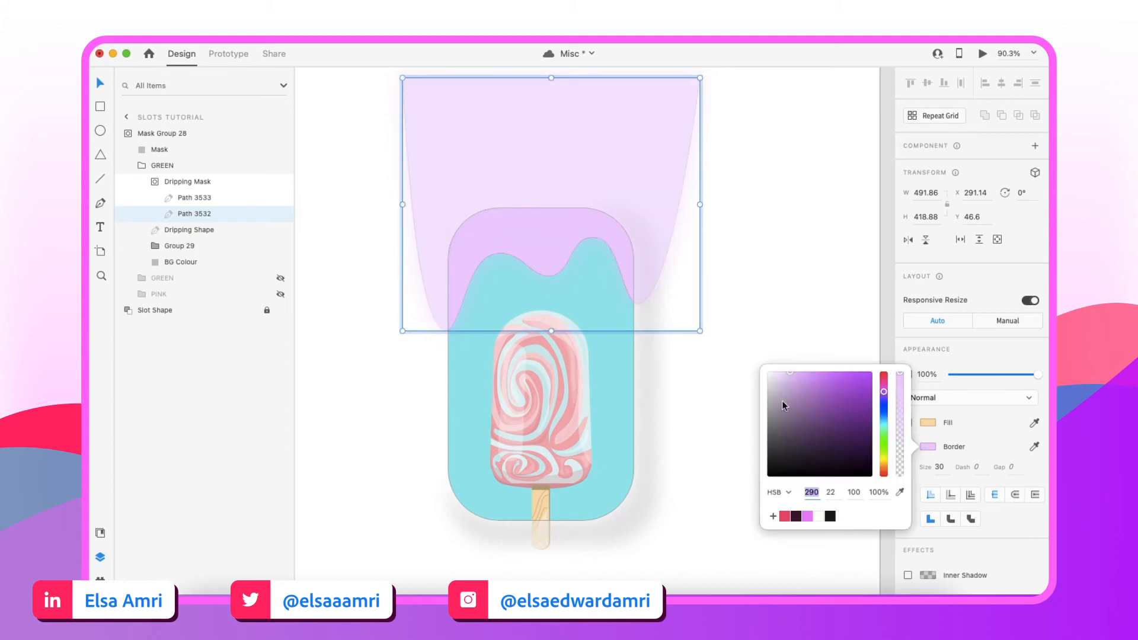
{"action": "left_click_drag", "start_coordinate": [795, 389], "coordinate": [801, 377]}
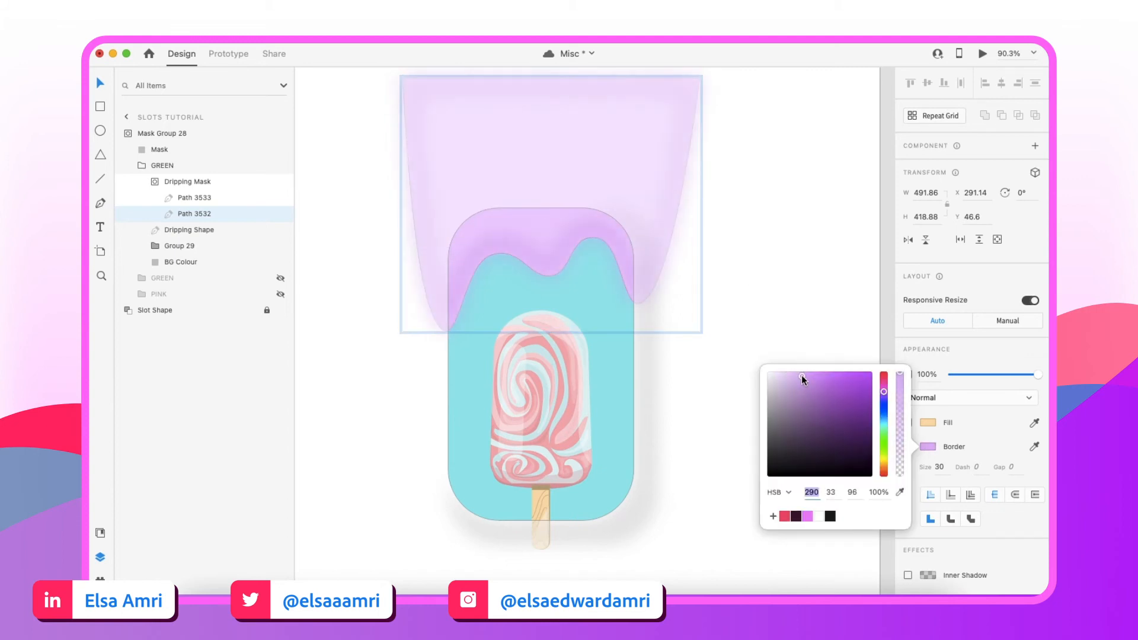
{"action": "left_click", "coordinate": [745, 317]}
{"action": "key", "text": "super+0"}
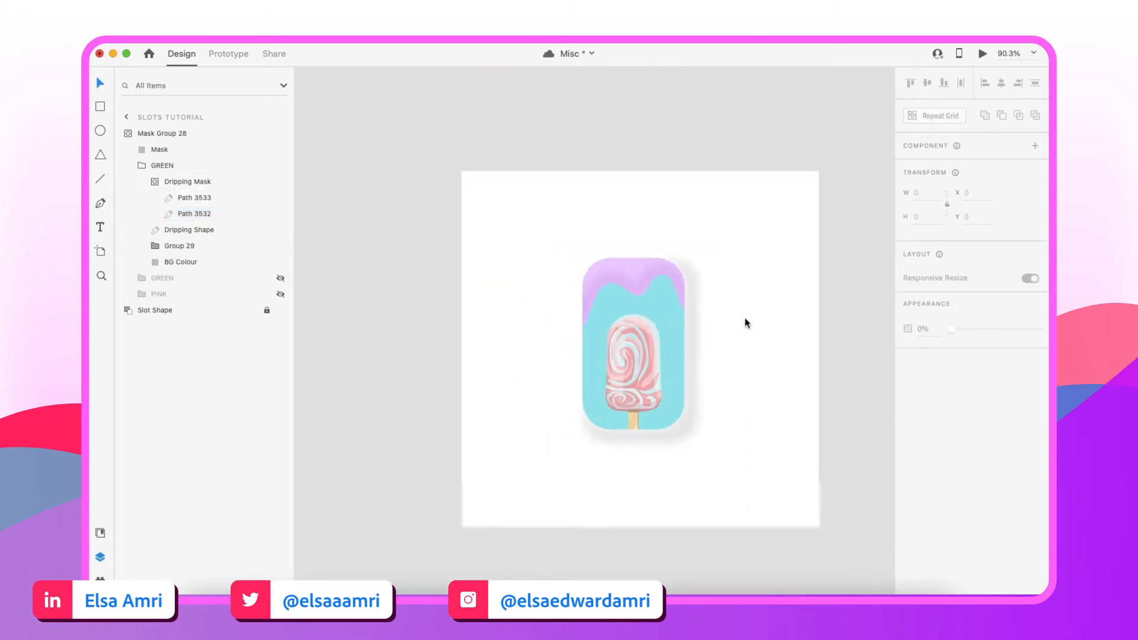
Readjust the border of Path 3532 to a slightly deeper purple than the drip fill for soft edge shading
{"action": "scroll", "coordinate": [744, 318], "scroll_direction": "up", "scroll_amount": 5}
{"action": "left_click", "coordinate": [605, 262]}
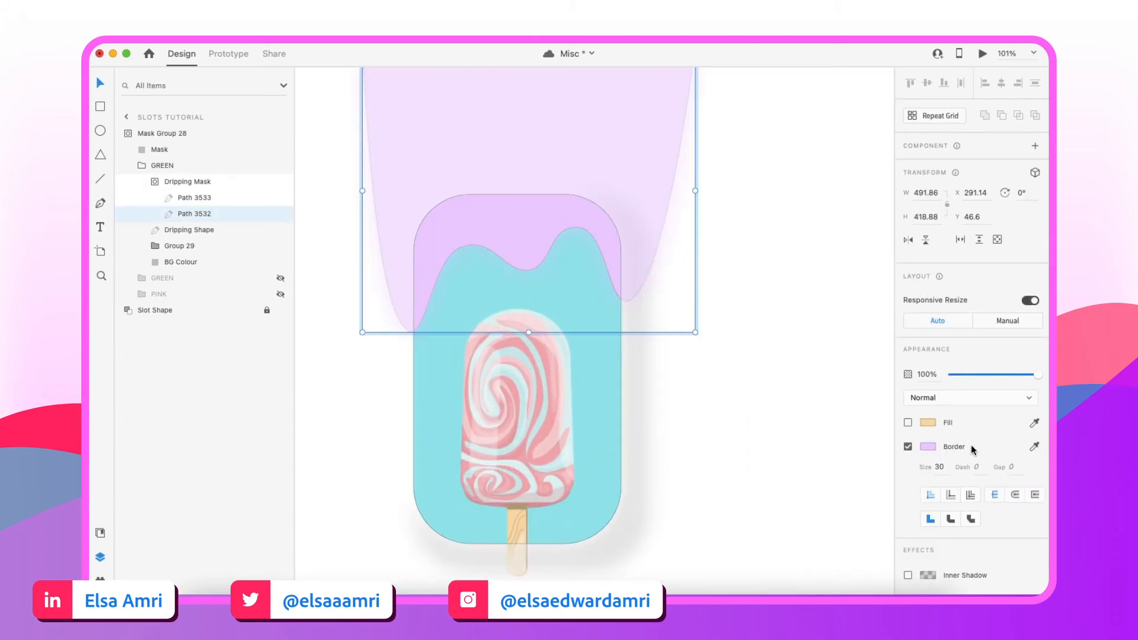
{"action": "left_click", "coordinate": [928, 447]}
{"action": "left_click_drag", "start_coordinate": [801, 382], "coordinate": [797, 376]}
{"action": "left_click", "coordinate": [780, 309]}
{"action": "scroll", "coordinate": [779, 308], "scroll_direction": "down", "scroll_amount": 5}
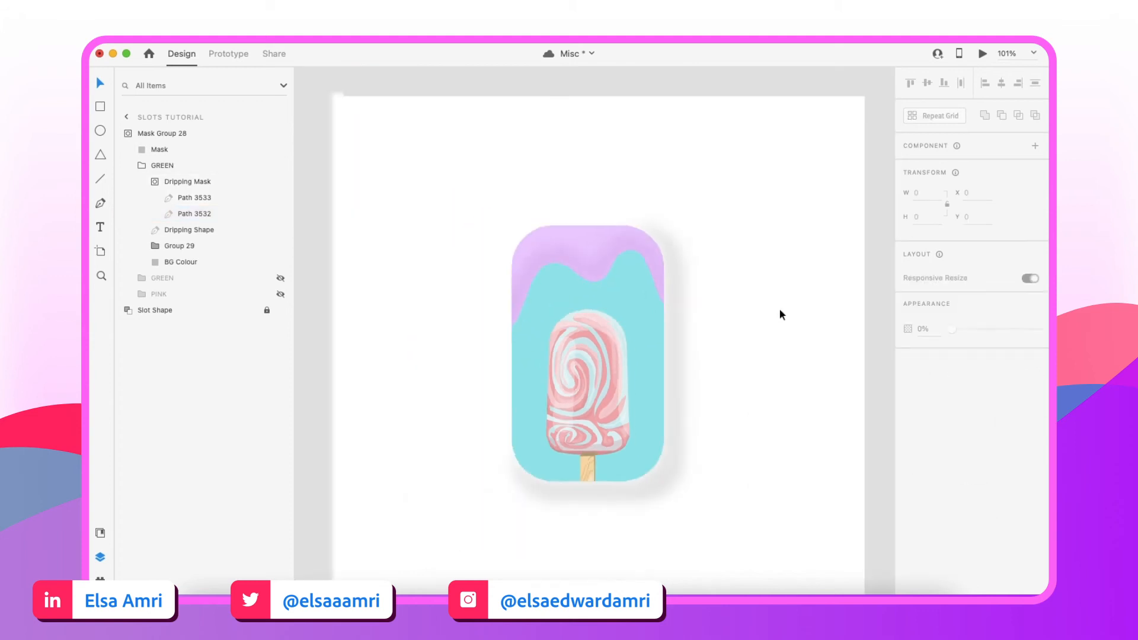
Collapse the swirl popsicle's GREEN group and rename it PURPLE
{"action": "scroll", "coordinate": [780, 314], "scroll_direction": "up", "scroll_amount": 1}
{"action": "left_click", "coordinate": [617, 288]}
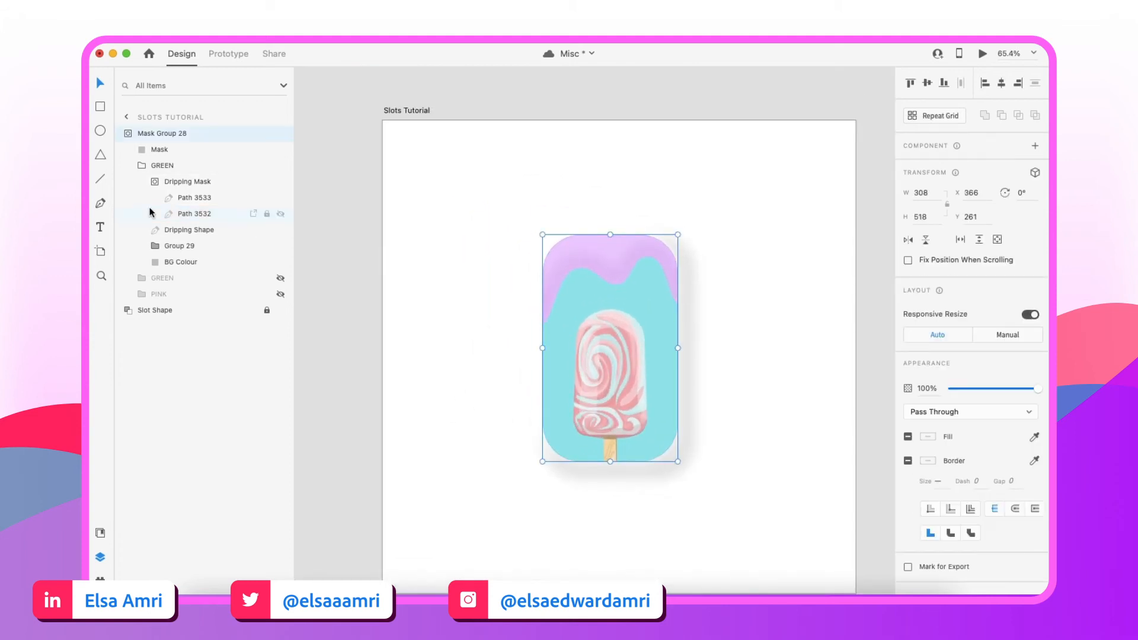
{"action": "left_click", "coordinate": [143, 167]}
{"action": "left_click", "coordinate": [169, 168]}
{"action": "double_click", "coordinate": [161, 165]}
{"action": "type", "text": "PURPLE"}
{"action": "key", "text": "Return"}
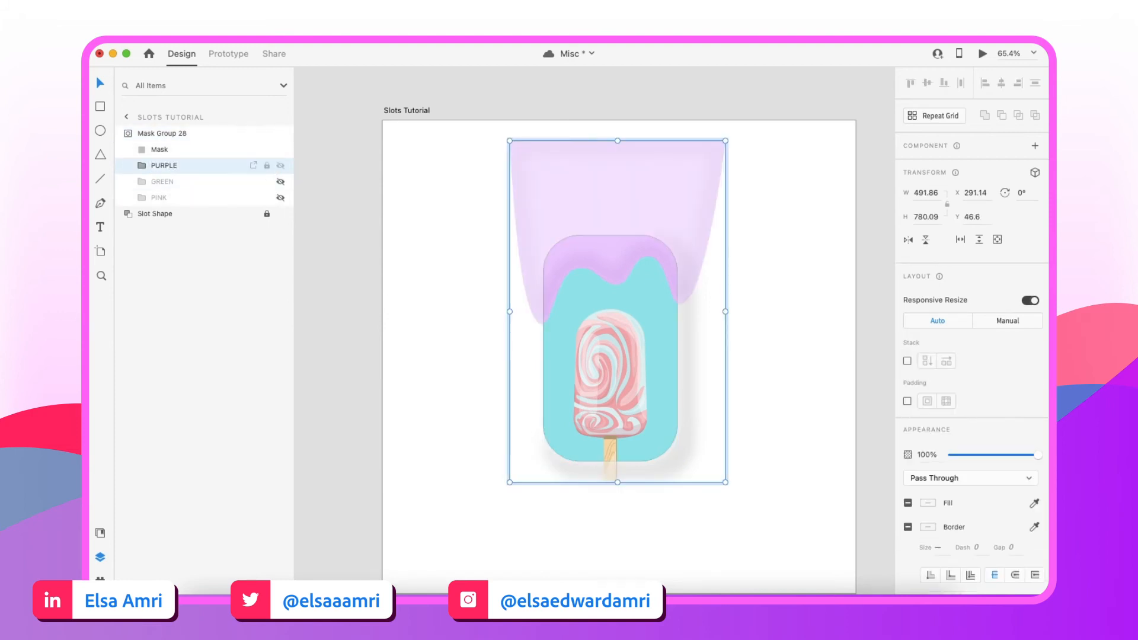
Make the hidden GREEN and PINK groups visible and check the masked slot
{"action": "left_click", "coordinate": [280, 181]}
{"action": "left_click", "coordinate": [280, 197]}
{"action": "scroll", "coordinate": [496, 194], "scroll_direction": "down", "scroll_amount": 3}
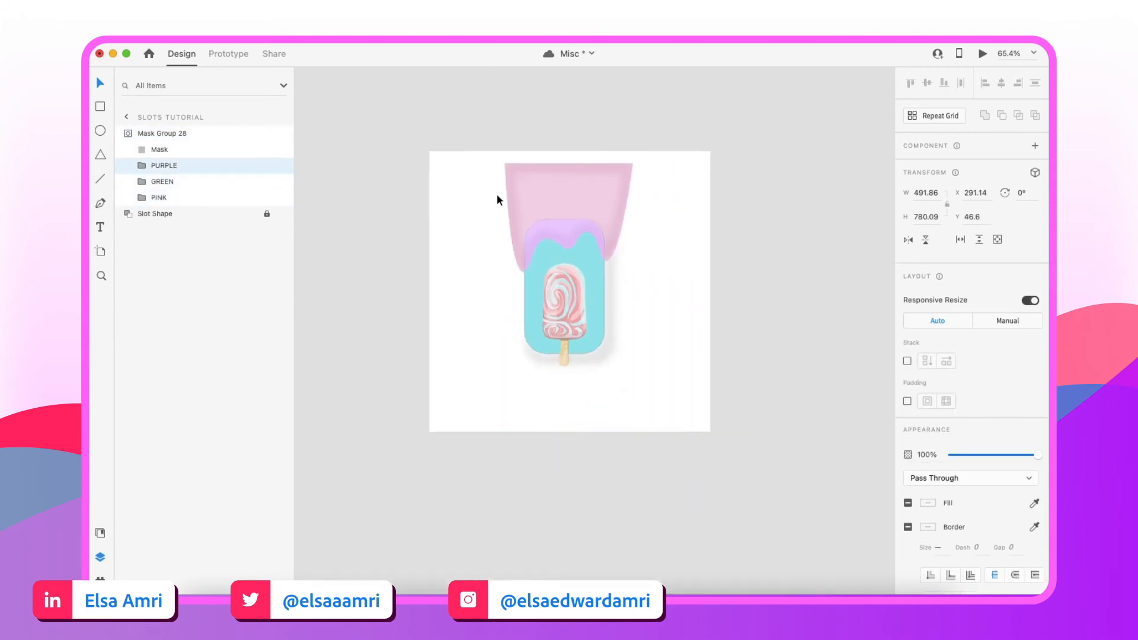
{"action": "left_click", "coordinate": [656, 290]}
{"action": "scroll", "coordinate": [656, 290], "scroll_direction": "up", "scroll_amount": 2}
{"action": "left_click", "coordinate": [631, 385]}
{"action": "scroll", "coordinate": [632, 385], "scroll_direction": "up", "scroll_amount": 2}
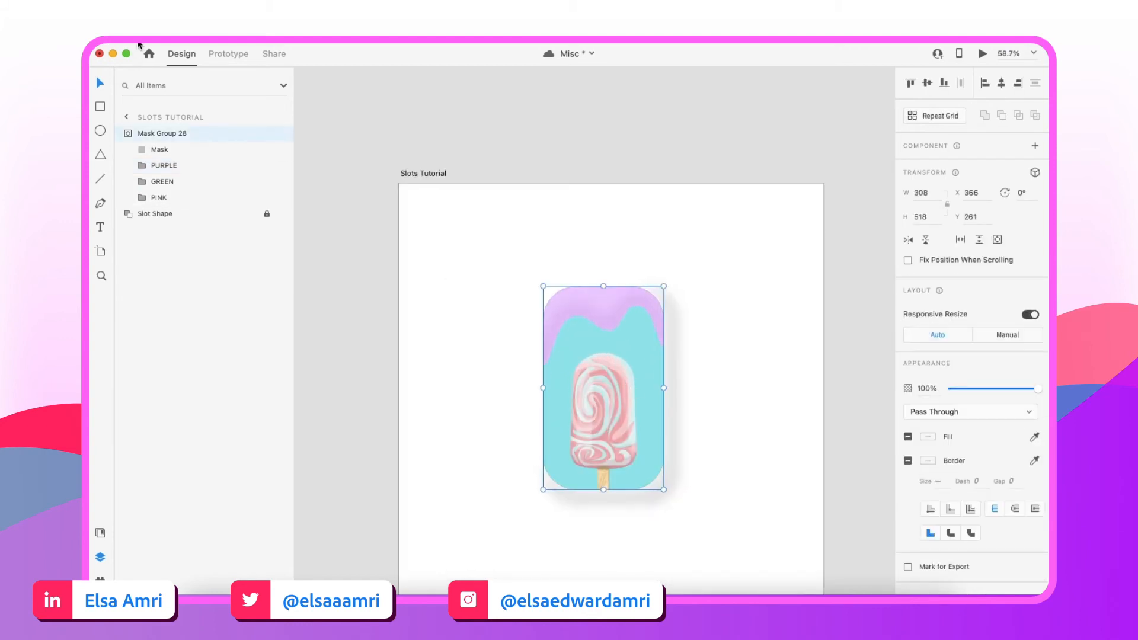
Move the PURPLE and GREEN groups together straight up to Y -470.4, stacking them above the PINK group
{"action": "left_click", "coordinate": [158, 199]}
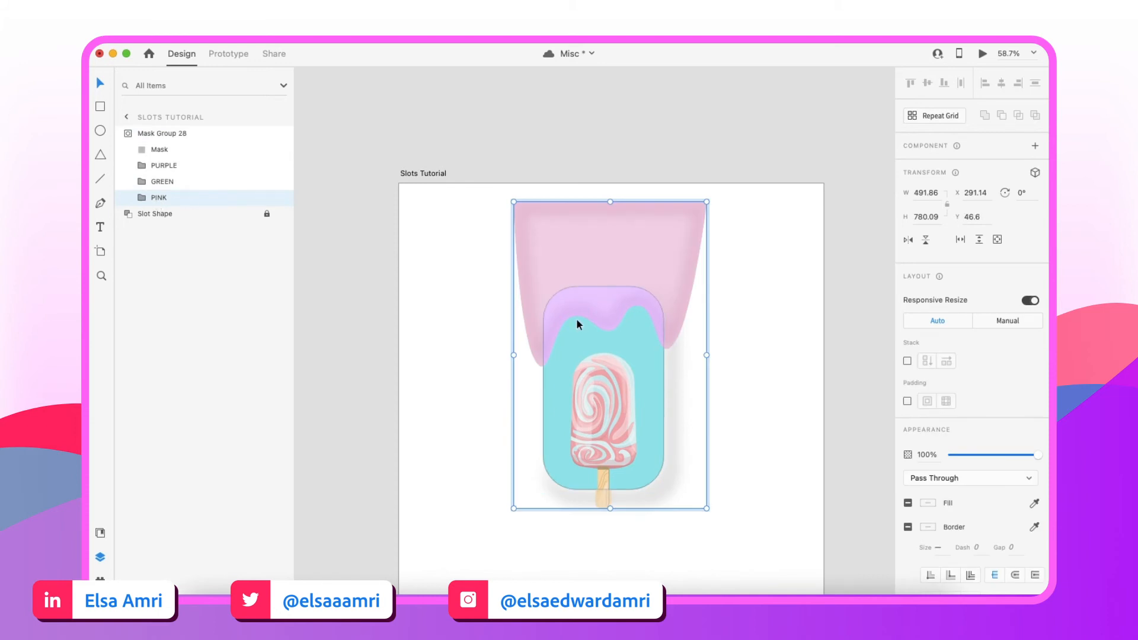
{"action": "left_click", "coordinate": [171, 165], "text": "shift"}
{"action": "scroll", "coordinate": [585, 343], "scroll_direction": "up", "scroll_amount": 3}
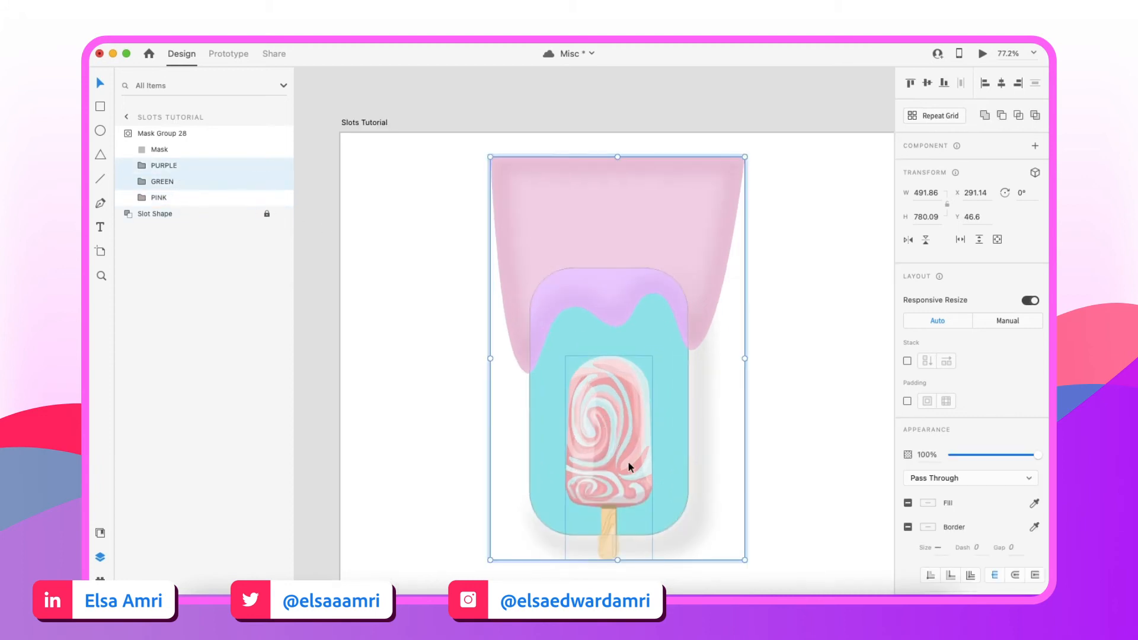
{"action": "left_click_drag", "start_coordinate": [631, 432], "coordinate": [592, 302]}
{"action": "scroll", "coordinate": [635, 227], "scroll_direction": "up", "scroll_amount": 5}
{"action": "scroll", "coordinate": [592, 302], "scroll_direction": "down", "scroll_amount": 5}
{"action": "scroll", "coordinate": [592, 302], "scroll_direction": "down", "scroll_amount": 10}
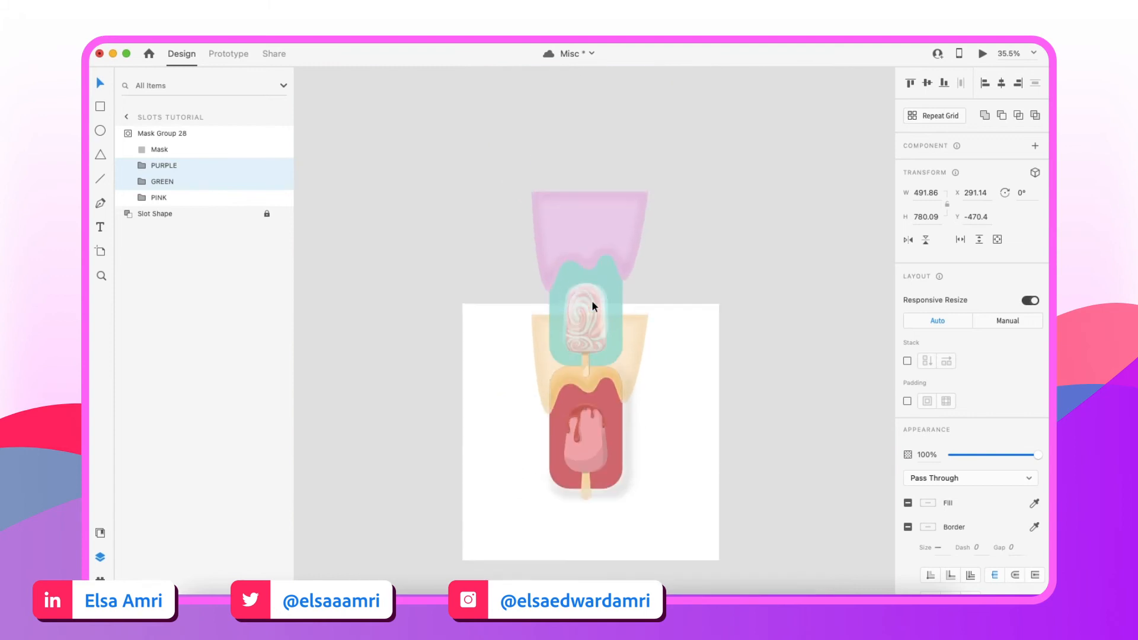
Move the PURPLE group straight up to Y -951.4, stacking it above the GREEN group
{"action": "left_click", "coordinate": [175, 161]}
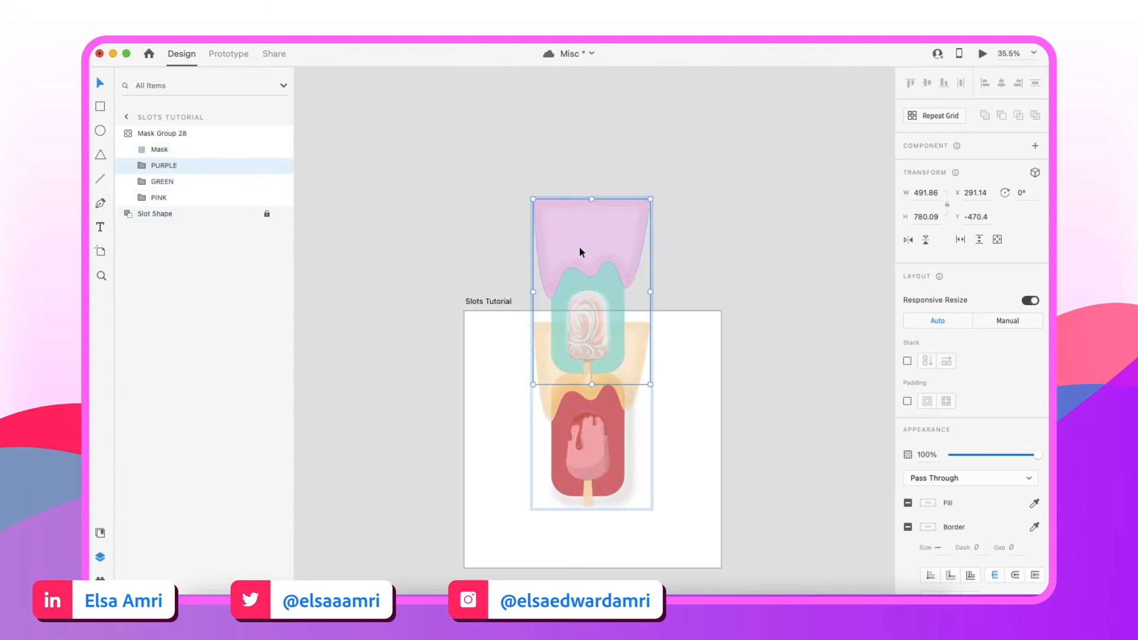
{"action": "scroll", "coordinate": [578, 247], "scroll_direction": "up", "scroll_amount": 4}
{"action": "left_click_drag", "start_coordinate": [592, 329], "coordinate": [582, 149]}
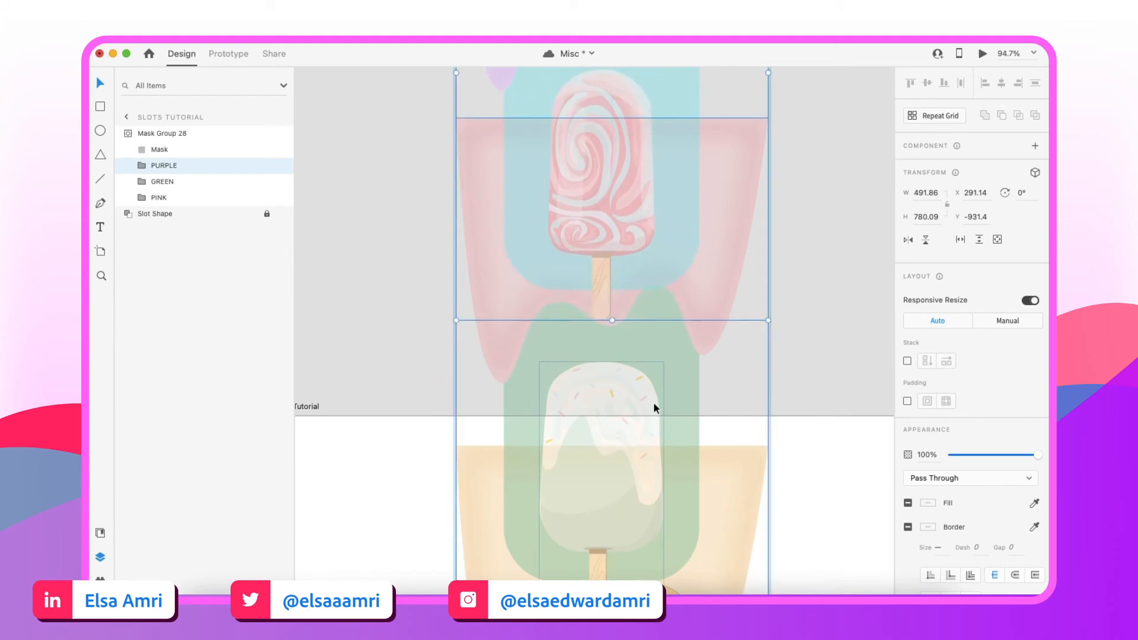
{"action": "scroll", "coordinate": [653, 402], "scroll_direction": "down", "scroll_amount": 1}
{"action": "key", "text": "shift+Up"}
{"action": "key", "text": "shift+Up"}
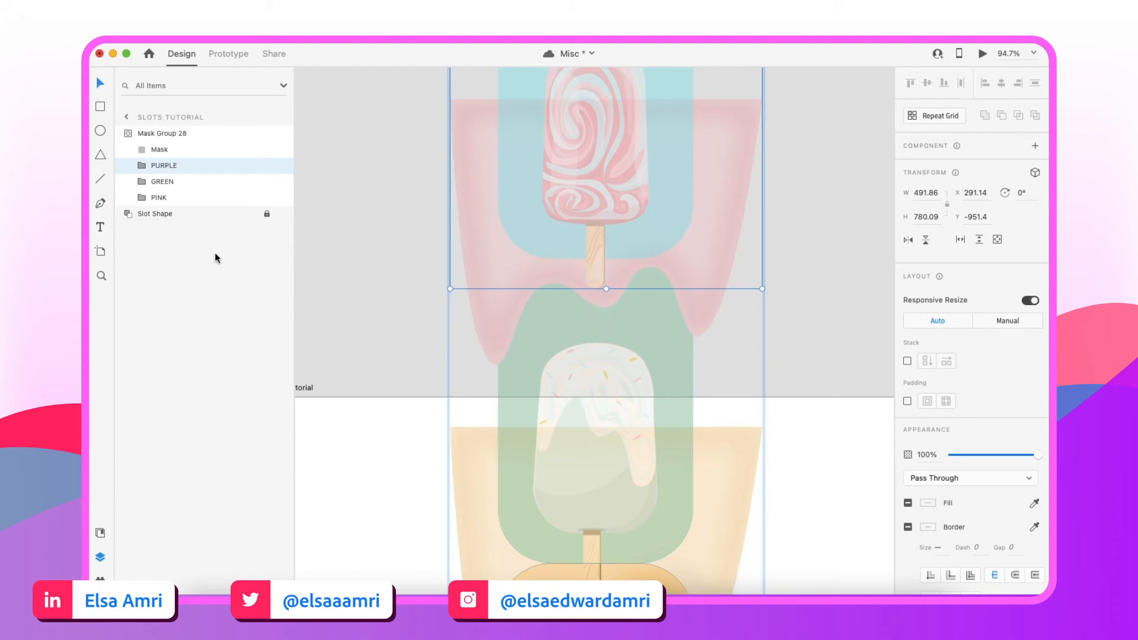
Hide the GREEN group's Dripping Mask and Dripping Shape, and move the PURPLE group up to Y -989.4 so the two backgrounds meet
{"action": "left_click", "coordinate": [134, 181]}
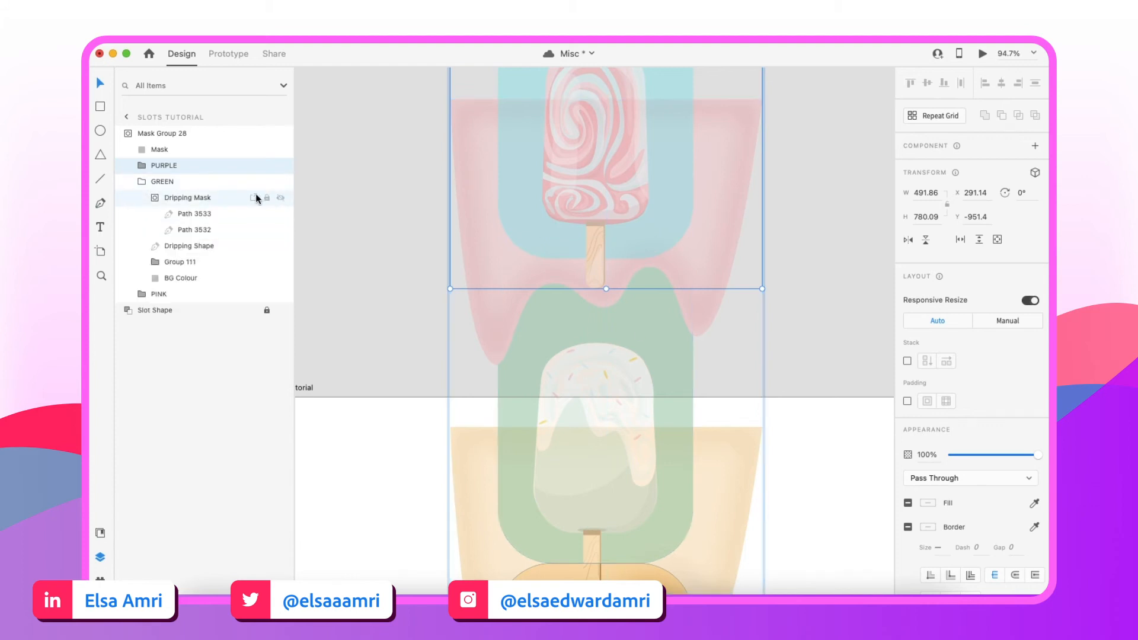
{"action": "left_click", "coordinate": [281, 199]}
{"action": "left_click", "coordinate": [153, 198]}
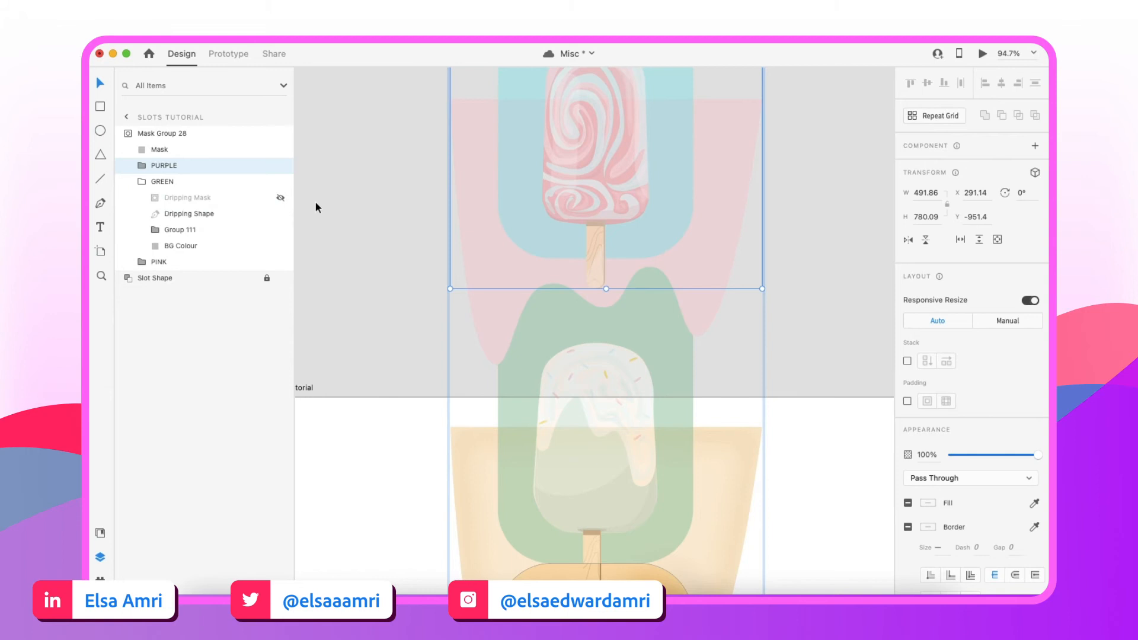
{"action": "left_click", "coordinate": [281, 212]}
{"action": "scroll", "coordinate": [553, 221], "scroll_direction": "up", "scroll_amount": 5}
{"action": "scroll", "coordinate": [663, 200], "scroll_direction": "up", "scroll_amount": 3}
{"action": "left_click_drag", "start_coordinate": [663, 240], "coordinate": [663, 187]}
{"action": "scroll", "coordinate": [663, 186], "scroll_direction": "down", "scroll_amount": 3}
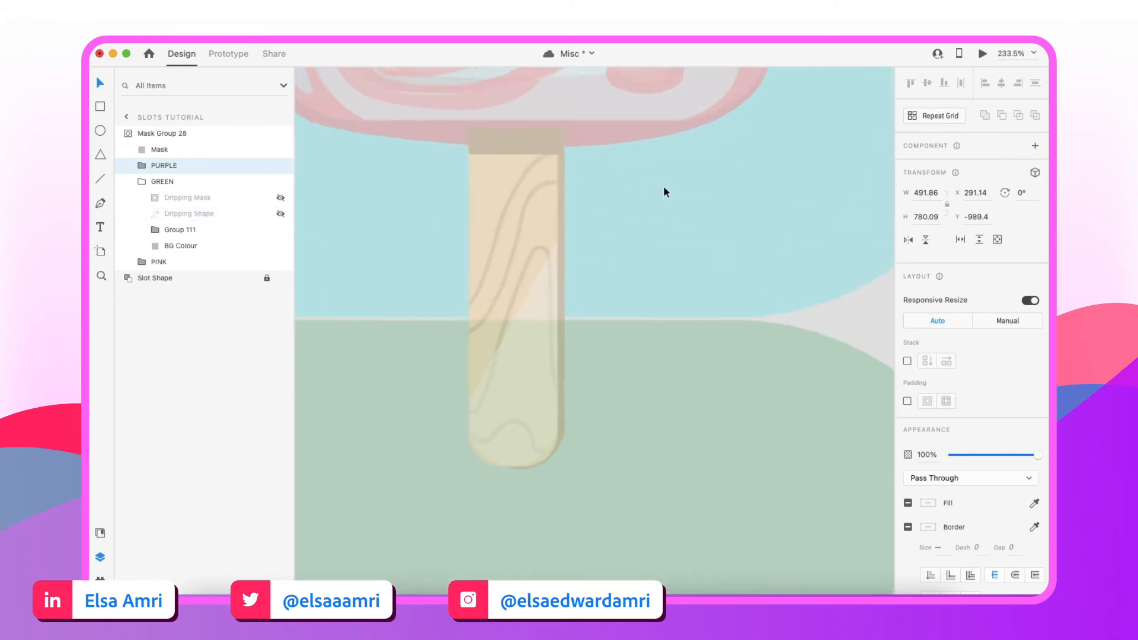
Make the GREEN group's Dripping Mask and Dripping Shape visible again
{"action": "scroll", "coordinate": [663, 186], "scroll_direction": "down", "scroll_amount": 5}
{"action": "left_click", "coordinate": [281, 198]}
{"action": "left_click", "coordinate": [281, 214]}
{"action": "scroll", "coordinate": [728, 240], "scroll_direction": "down", "scroll_amount": 4}
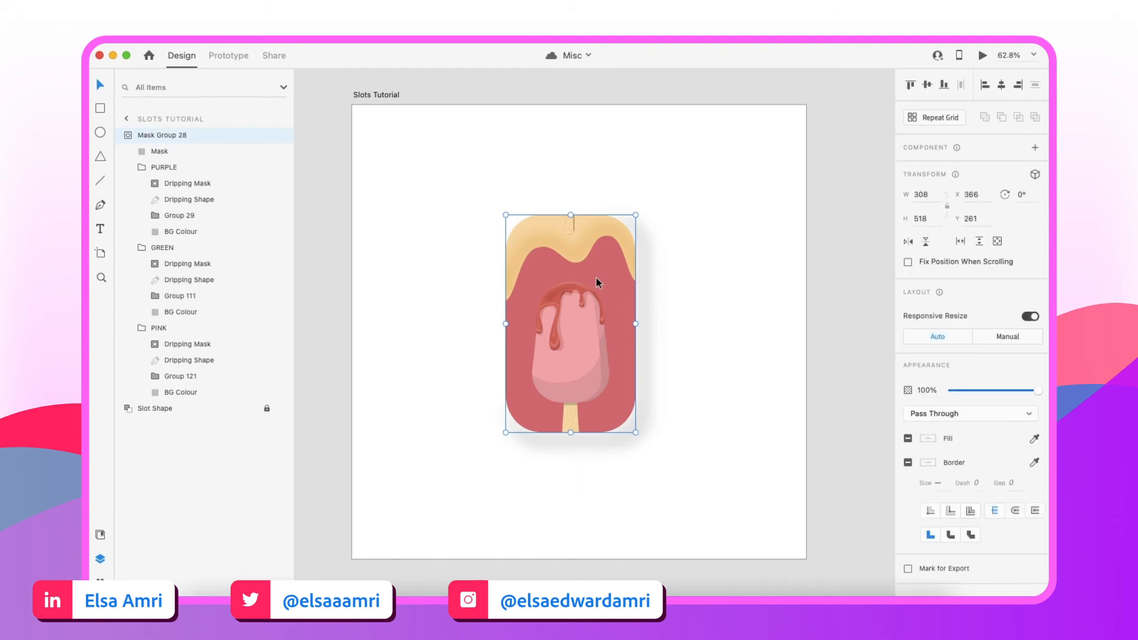
Enter Mask Group 28 and examine where the GREEN popsicle's stick overlaps the PINK drip and how the stacked variations meet
{"action": "scroll", "coordinate": [578, 237], "scroll_direction": "up", "scroll_amount": 6}
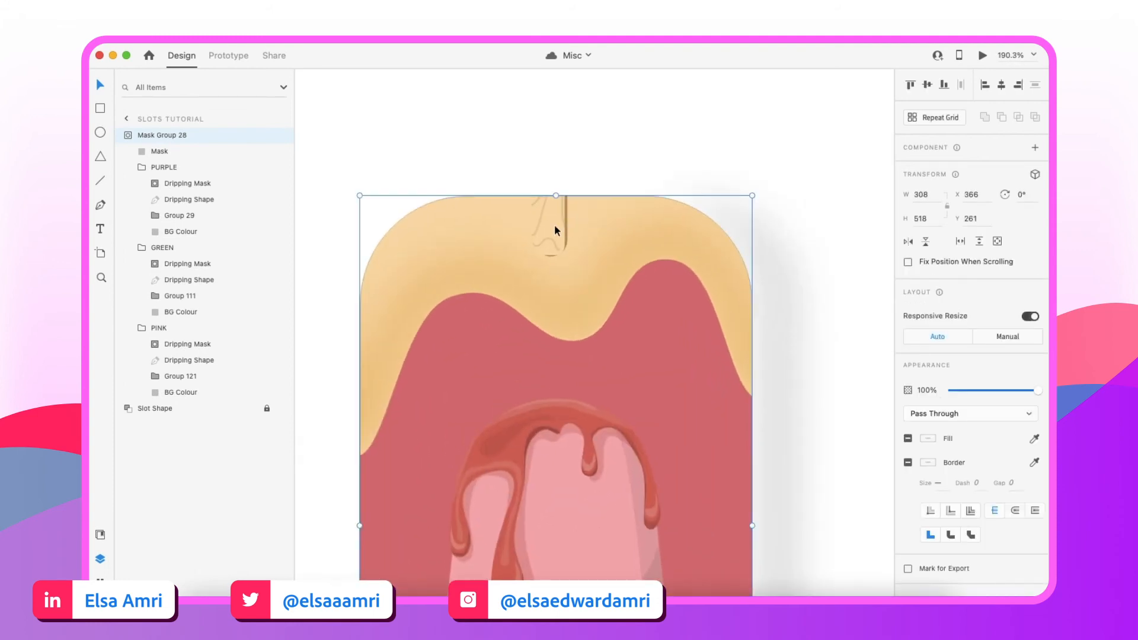
{"action": "double_click", "coordinate": [554, 224]}
{"action": "scroll", "coordinate": [585, 281], "scroll_direction": "up", "scroll_amount": 2}
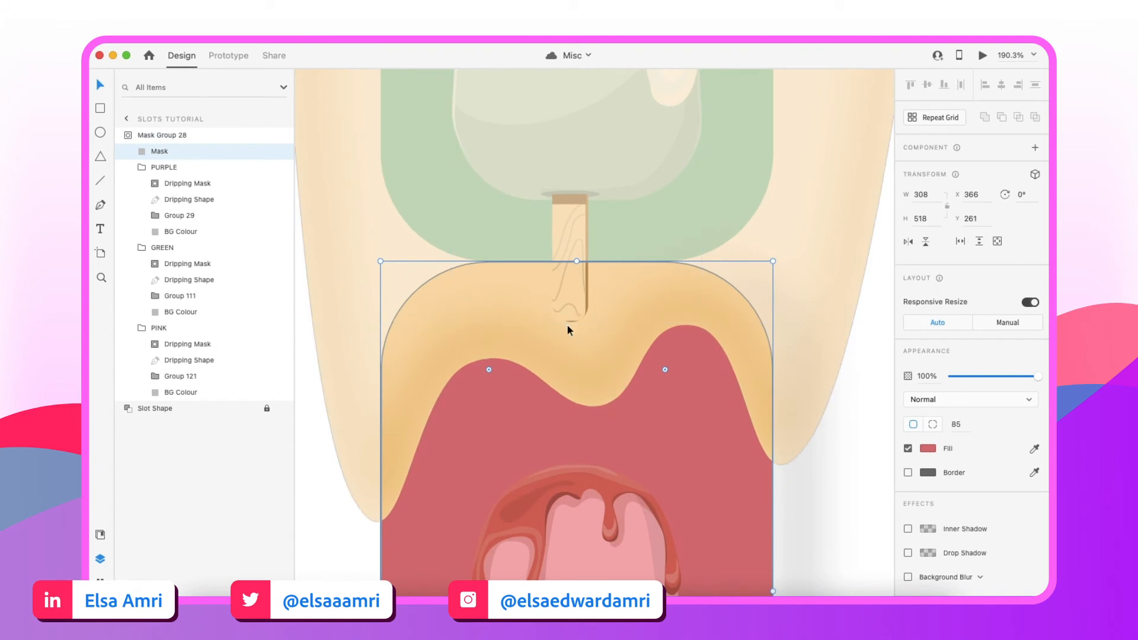
{"action": "scroll", "coordinate": [518, 311], "scroll_direction": "down", "scroll_amount": 3}
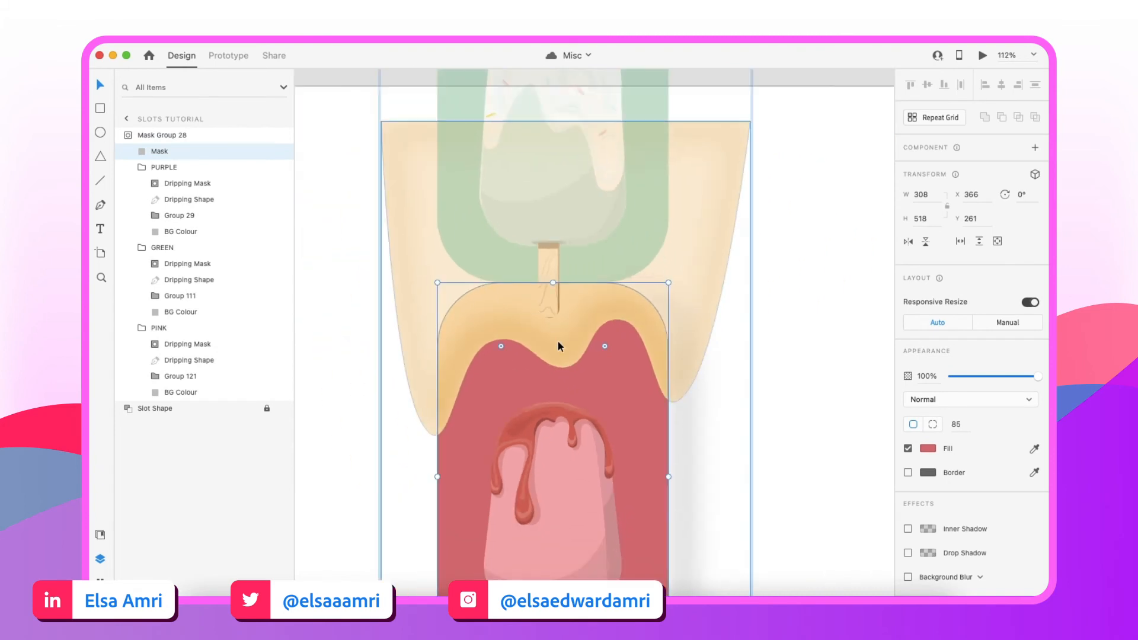
{"action": "scroll", "coordinate": [557, 341], "scroll_direction": "up", "scroll_amount": 10}
{"action": "scroll", "coordinate": [557, 340], "scroll_direction": "down", "scroll_amount": 10}
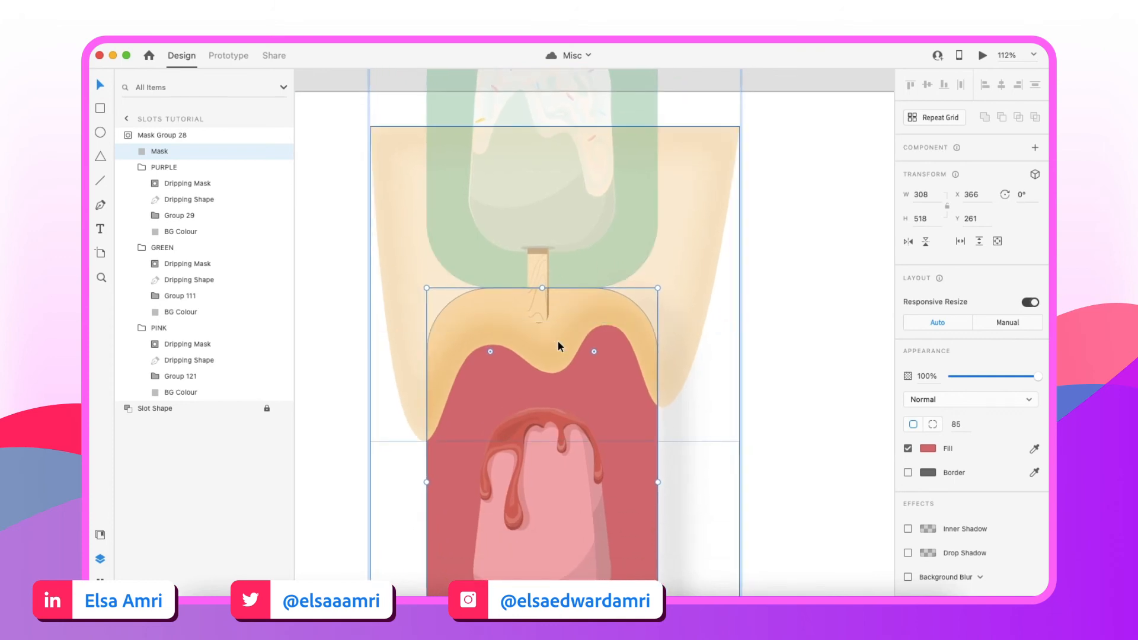
{"action": "scroll", "coordinate": [557, 341], "scroll_direction": "down", "scroll_amount": 2}
{"action": "scroll", "coordinate": [557, 341], "scroll_direction": "left", "scroll_amount": 1}
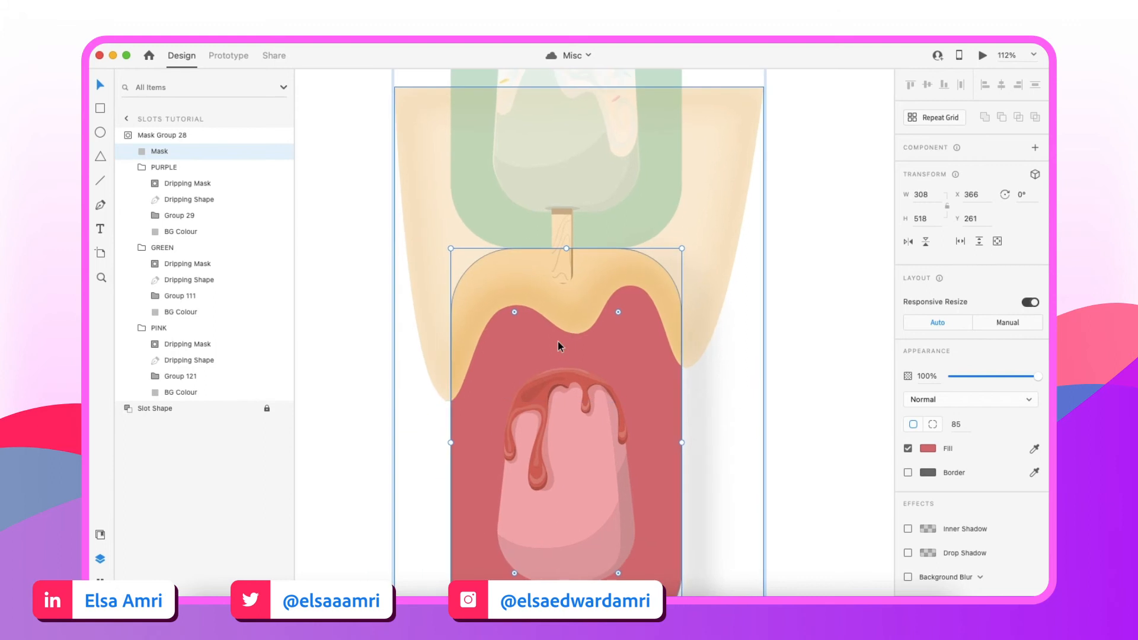
{"action": "scroll", "coordinate": [541, 281], "scroll_direction": "up", "scroll_amount": 4}
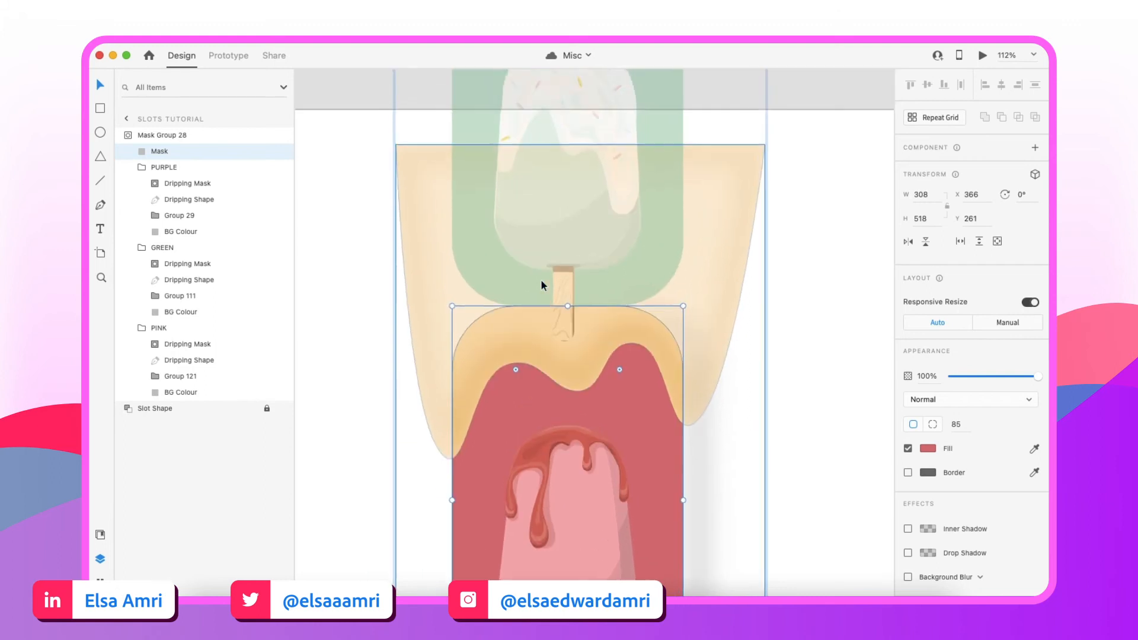
{"action": "scroll", "coordinate": [579, 316], "scroll_direction": "up", "scroll_amount": 3}
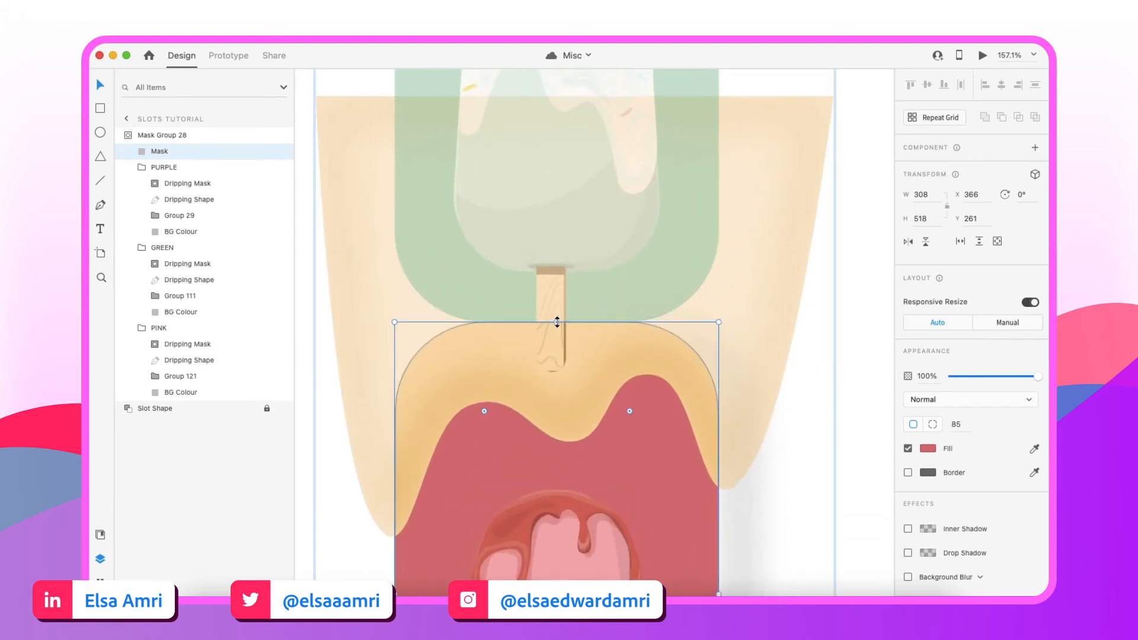
{"action": "scroll", "coordinate": [574, 338], "scroll_direction": "up", "scroll_amount": 9}
{"action": "scroll", "coordinate": [575, 331], "scroll_direction": "down", "scroll_amount": 5}
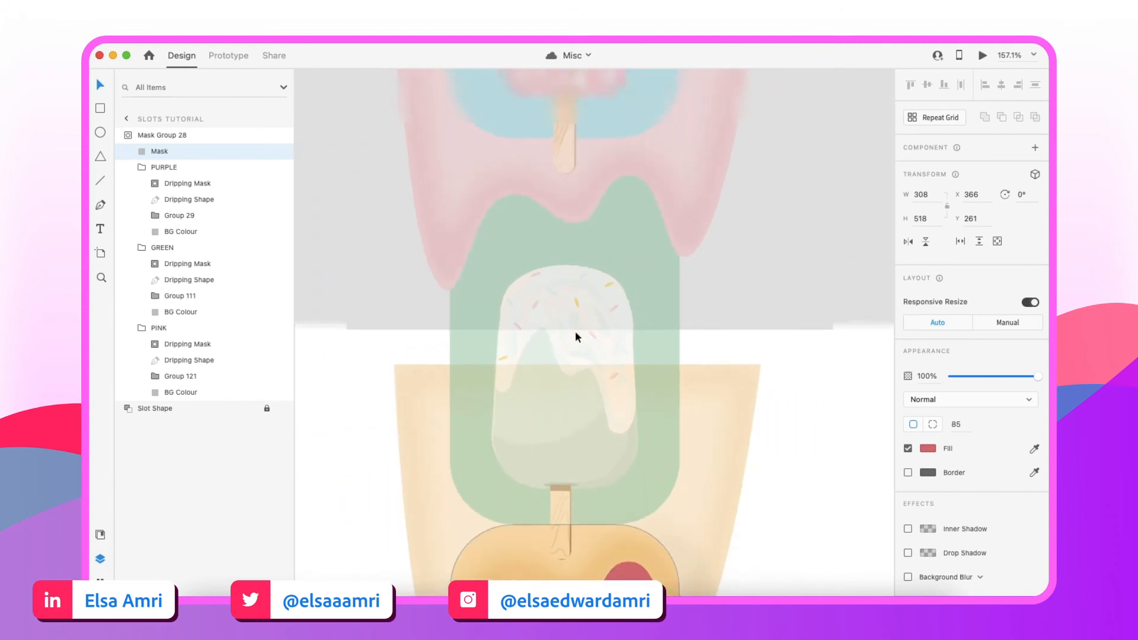
{"action": "scroll", "coordinate": [581, 262], "scroll_direction": "down", "scroll_amount": 5}
{"action": "scroll", "coordinate": [583, 302], "scroll_direction": "down", "scroll_amount": 3}
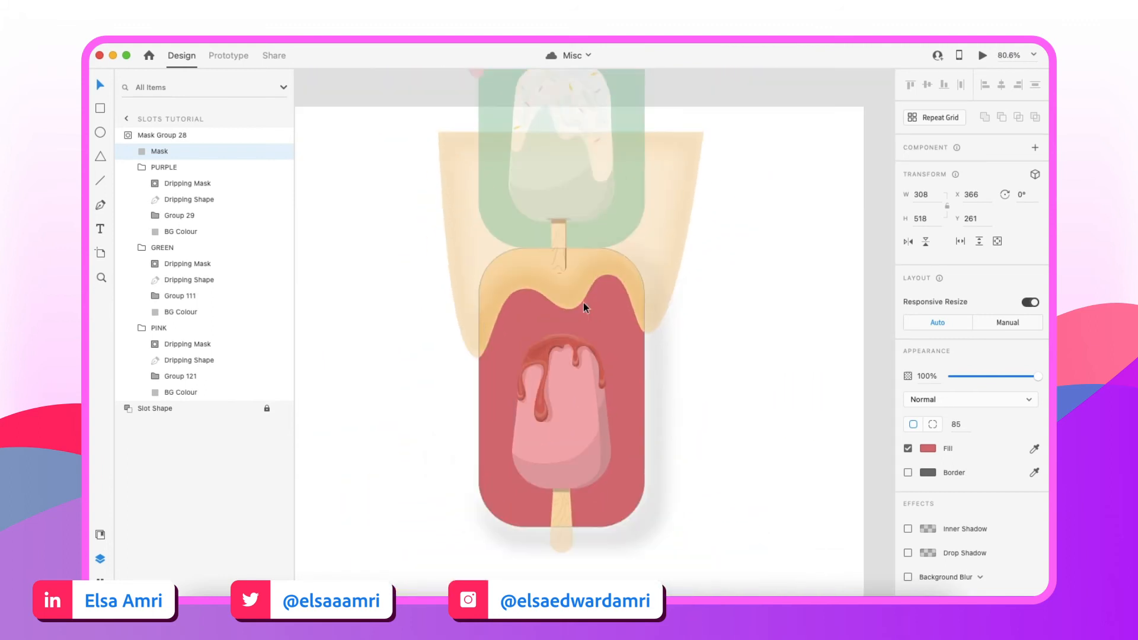
{"action": "scroll", "coordinate": [582, 301], "scroll_direction": "up", "scroll_amount": 5}
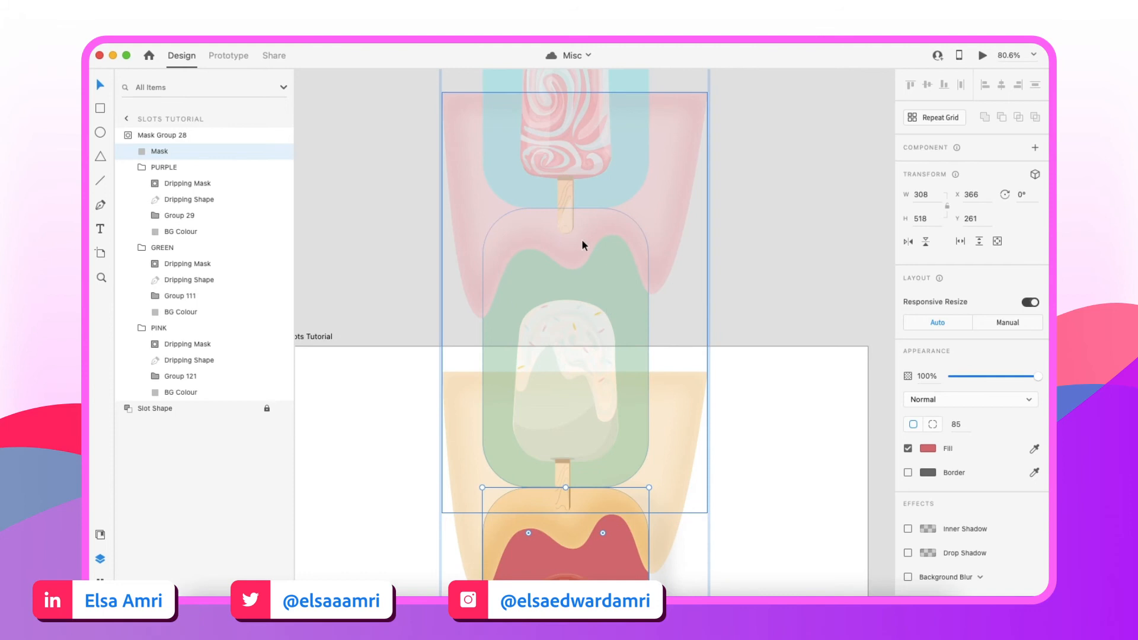
{"action": "scroll", "coordinate": [548, 304], "scroll_direction": "down", "scroll_amount": 5}
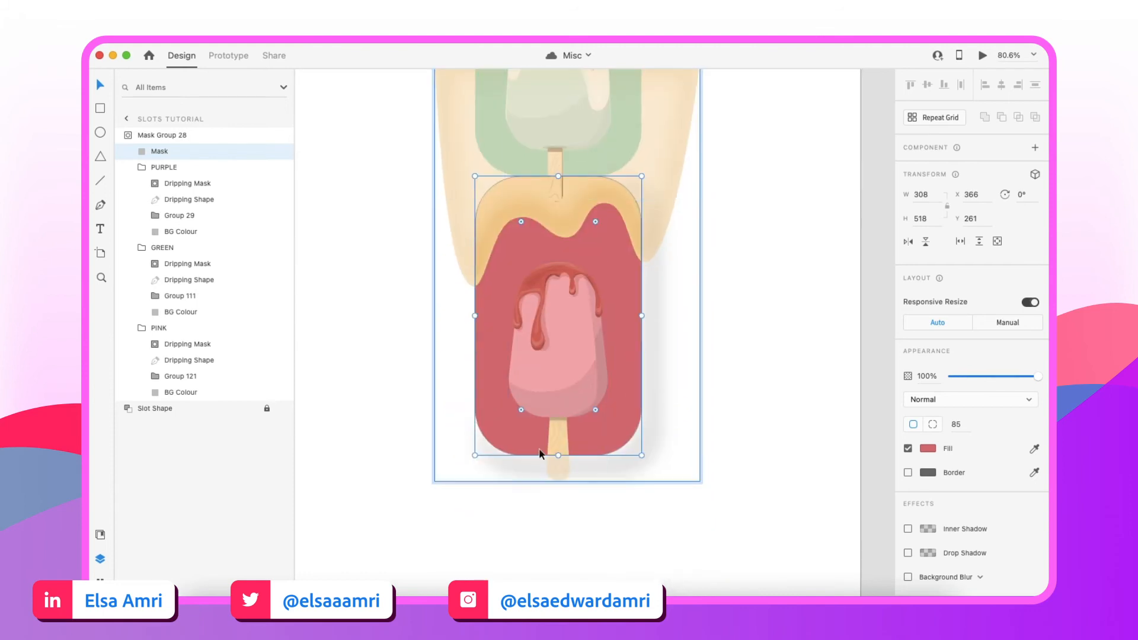
{"action": "scroll", "coordinate": [568, 374], "scroll_direction": "up", "scroll_amount": 3}
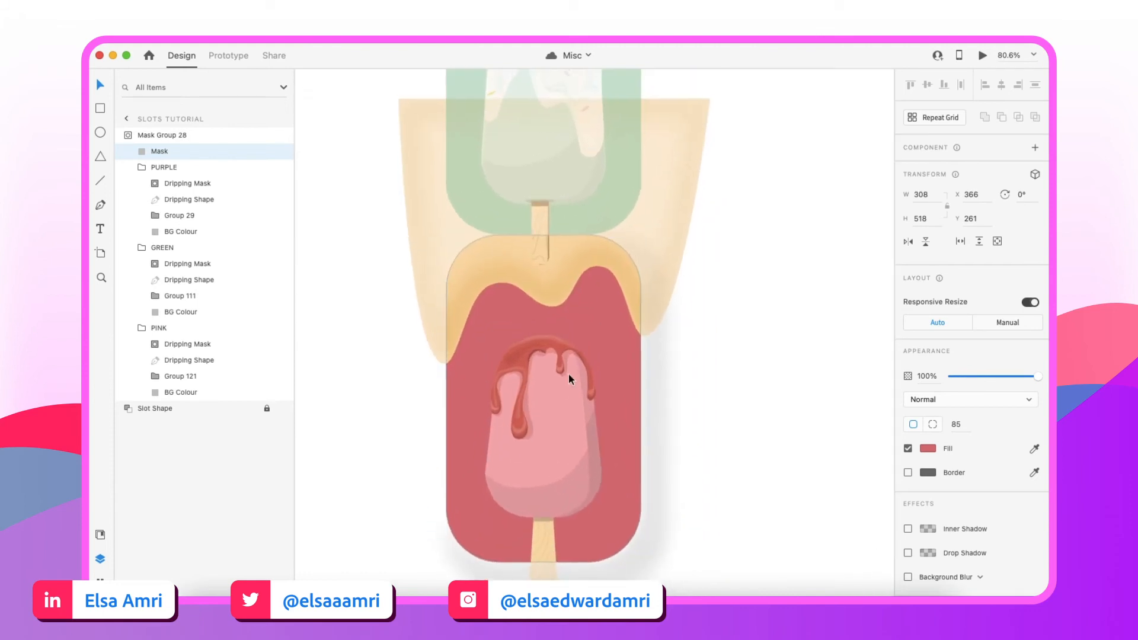
{"action": "scroll", "coordinate": [568, 375], "scroll_direction": "down", "scroll_amount": 2}
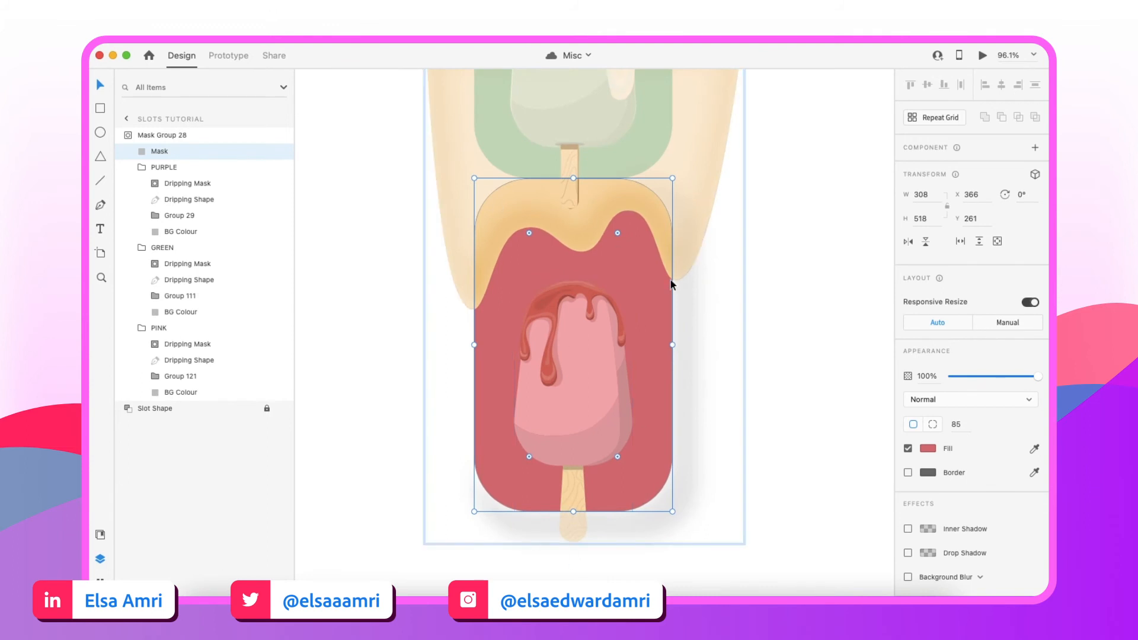
Duplicate the PINK group's BG Colour shape and bring the copy to the front of that group
{"action": "left_click", "coordinate": [174, 392]}
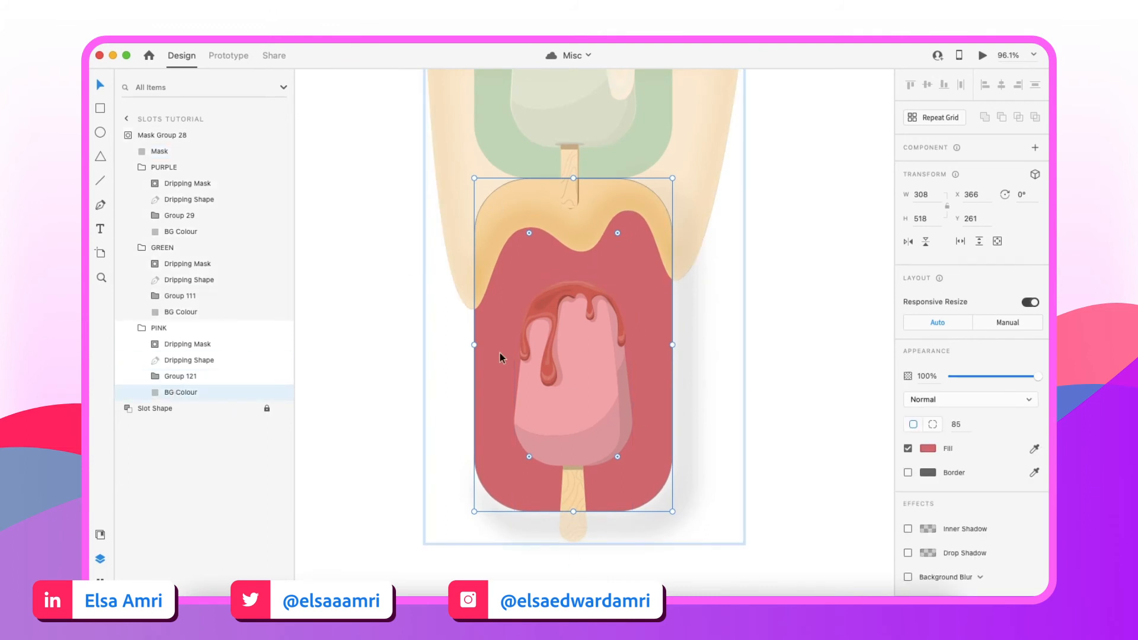
{"action": "key", "text": "super+shift+bracketright"}
{"action": "scroll", "coordinate": [601, 343], "scroll_direction": "up", "scroll_amount": 1}
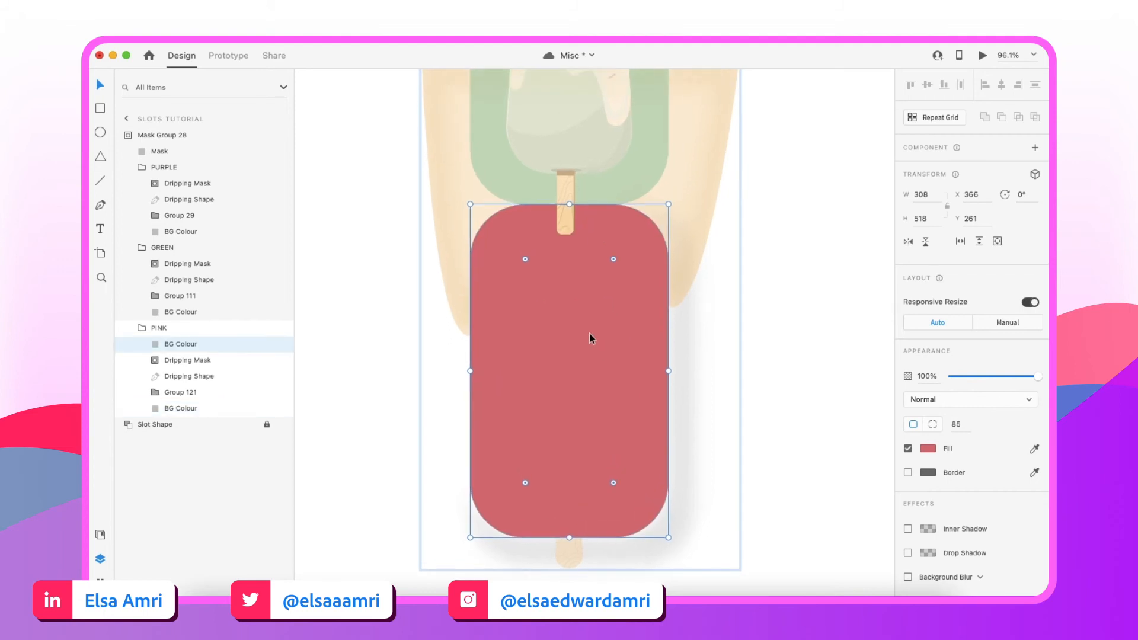
Rename the topmost BG Colour copy in the PINK group as Ice Cream Mask
{"action": "left_click", "coordinate": [179, 409], "text": "shift"}
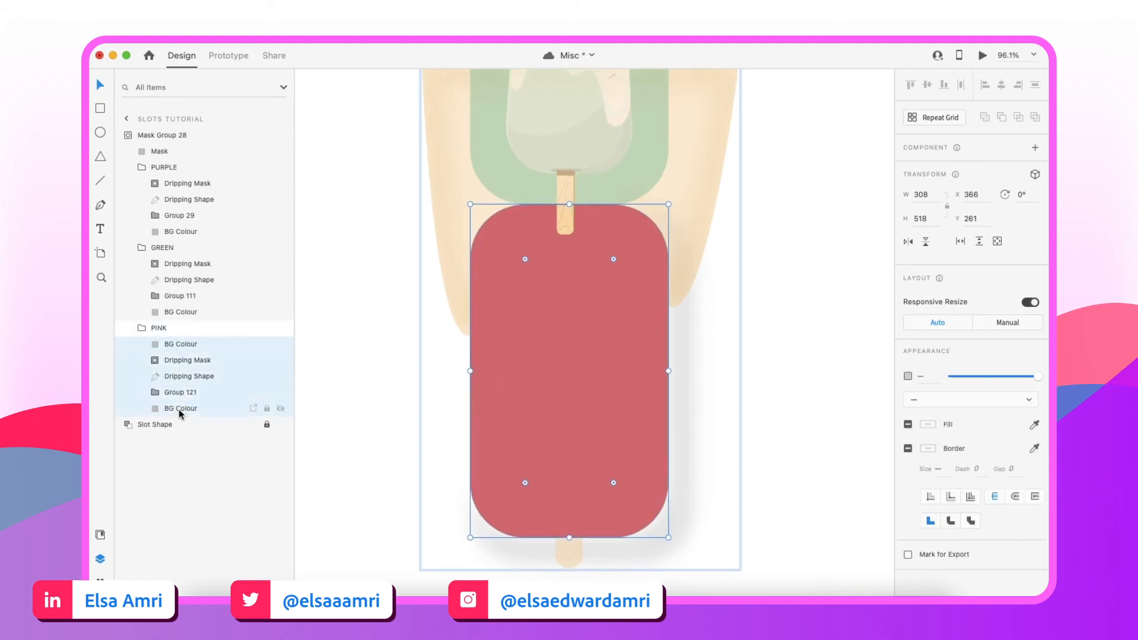
{"action": "left_click", "coordinate": [197, 362]}
{"action": "left_click", "coordinate": [170, 346], "text": "shift"}
{"action": "double_click", "coordinate": [170, 344]}
{"action": "double_click", "coordinate": [170, 346]}
{"action": "key", "text": "super+a"}
{"action": "type", "text": "Ice "}
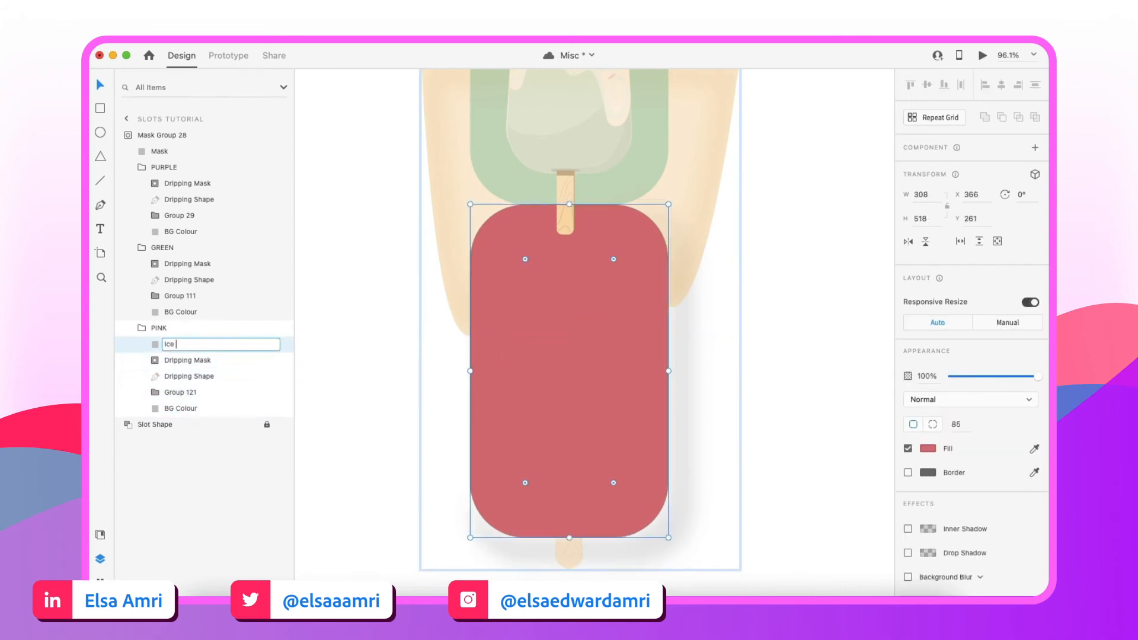
{"action": "type", "text": "Cream Mask"}
{"action": "key", "text": "Return"}
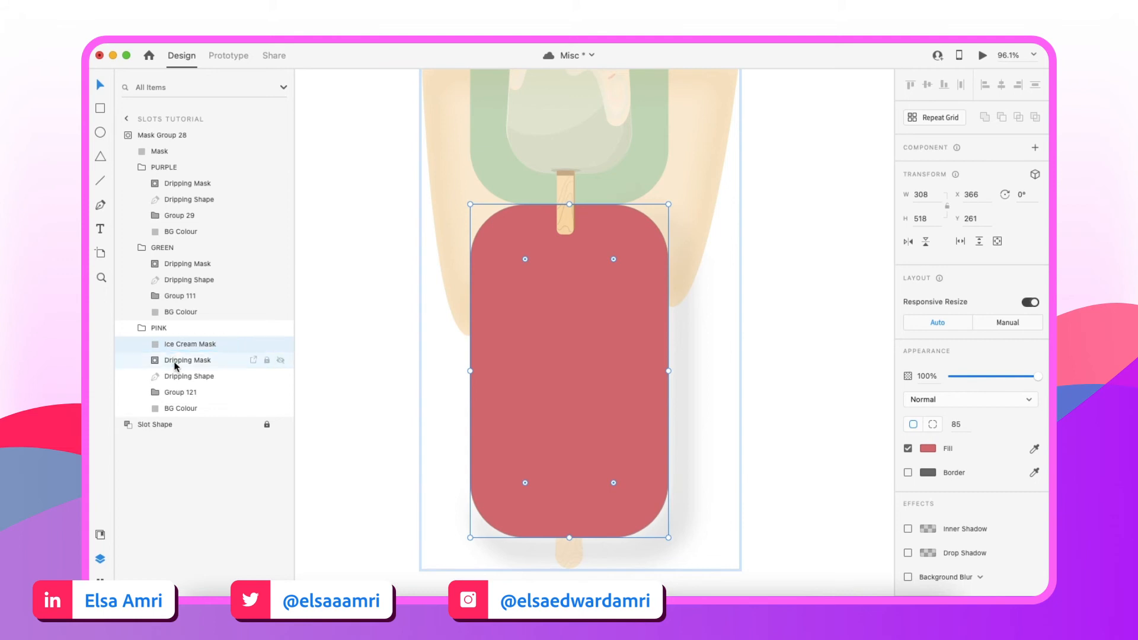
Mask all of the PINK group's layers with the Ice Cream Mask shape
{"action": "left_click", "coordinate": [181, 407], "text": "shift"}
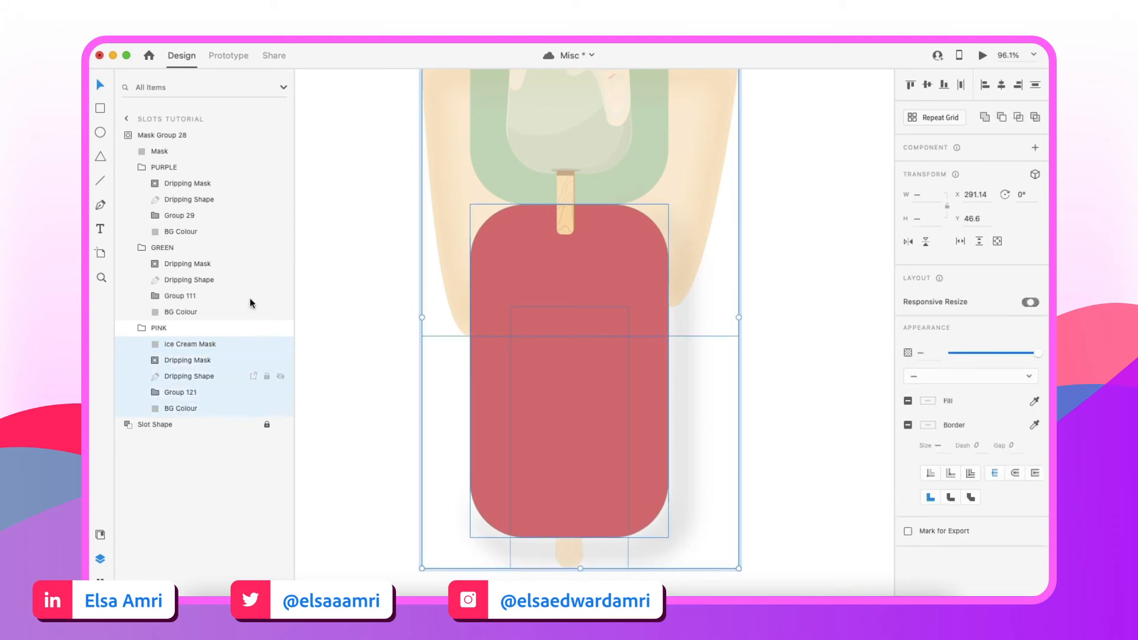
{"action": "right_click", "coordinate": [200, 408]}
{"action": "left_click", "coordinate": [281, 284]}
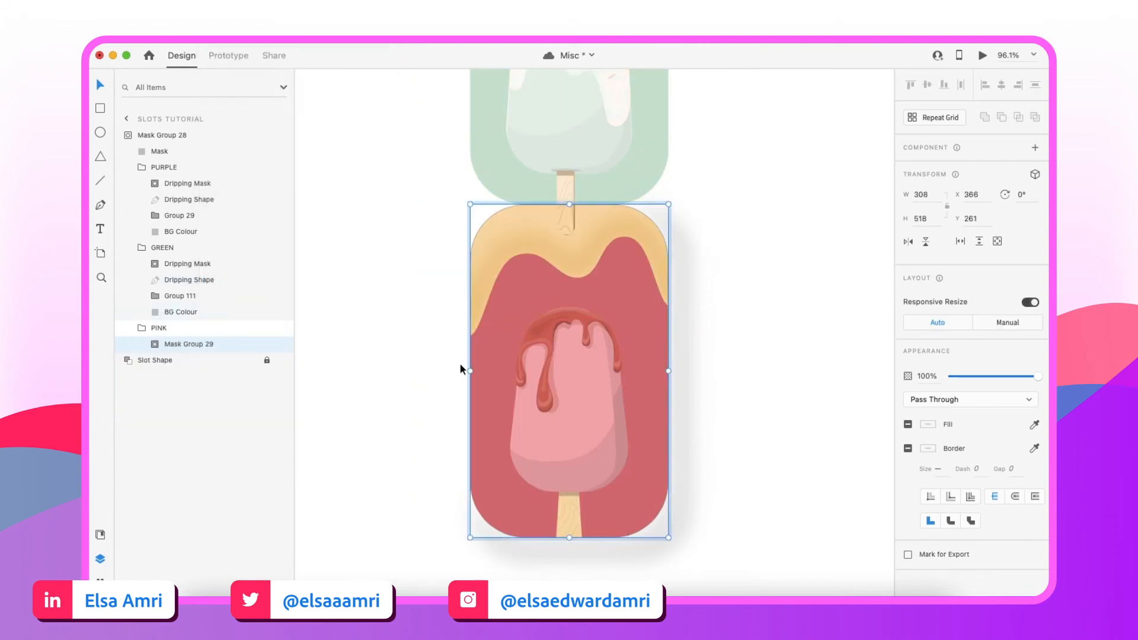
{"action": "scroll", "coordinate": [461, 365], "scroll_direction": "up", "scroll_amount": 2}
{"action": "scroll", "coordinate": [462, 365], "scroll_direction": "down", "scroll_amount": 2}
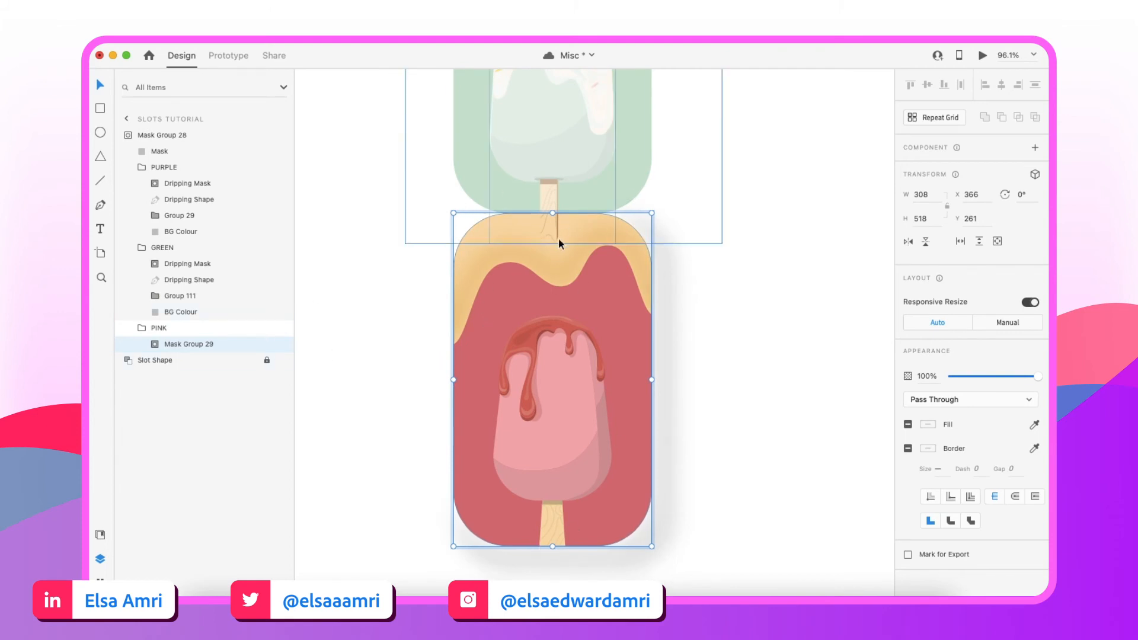
Copy Ice Cream Mask from PINK's mask group and paste it above Dripping Mask in the GREEN group
{"action": "left_click", "coordinate": [155, 347]}
{"action": "left_click", "coordinate": [193, 361]}
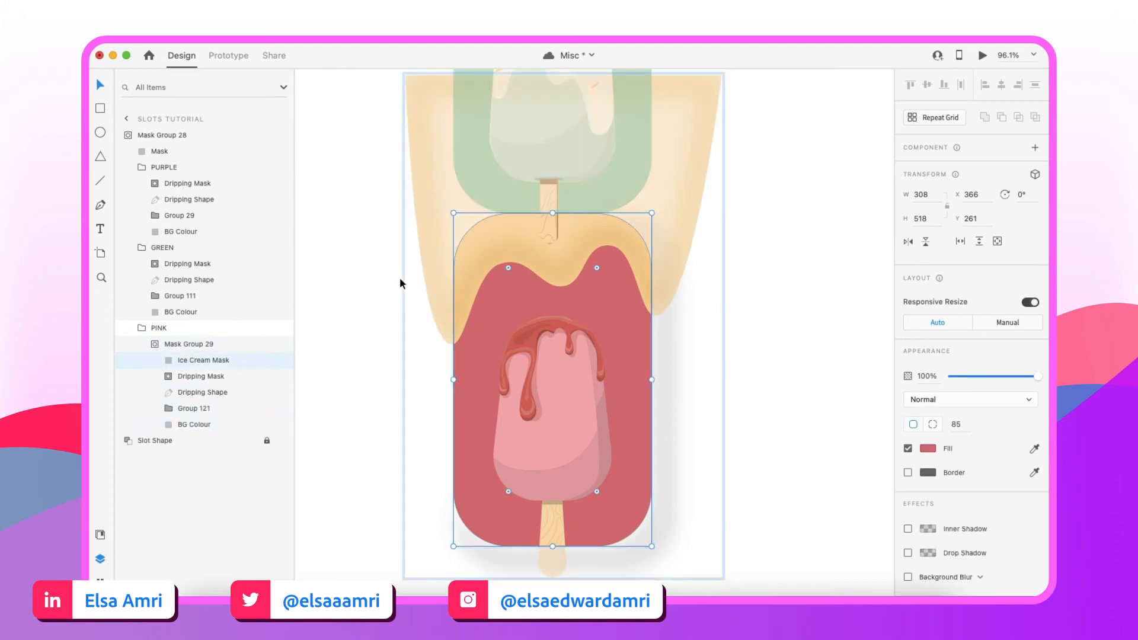
{"action": "scroll", "coordinate": [400, 284], "scroll_direction": "up", "scroll_amount": 3}
{"action": "left_click", "coordinate": [454, 227]}
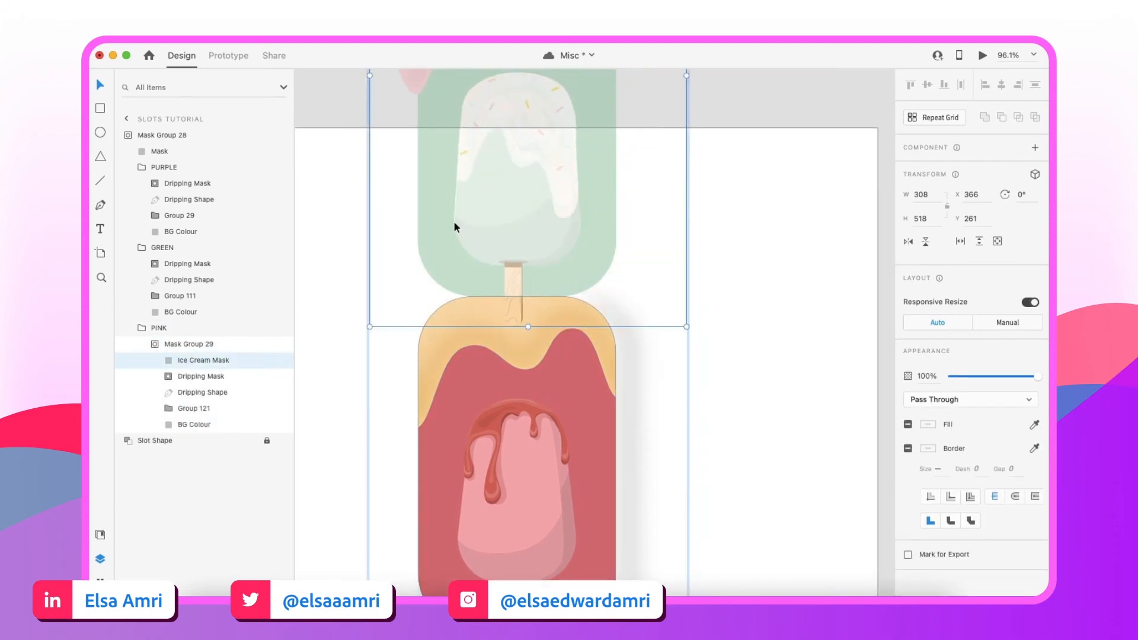
{"action": "left_click", "coordinate": [222, 263]}
{"action": "scroll", "coordinate": [444, 273], "scroll_direction": "up", "scroll_amount": 1}
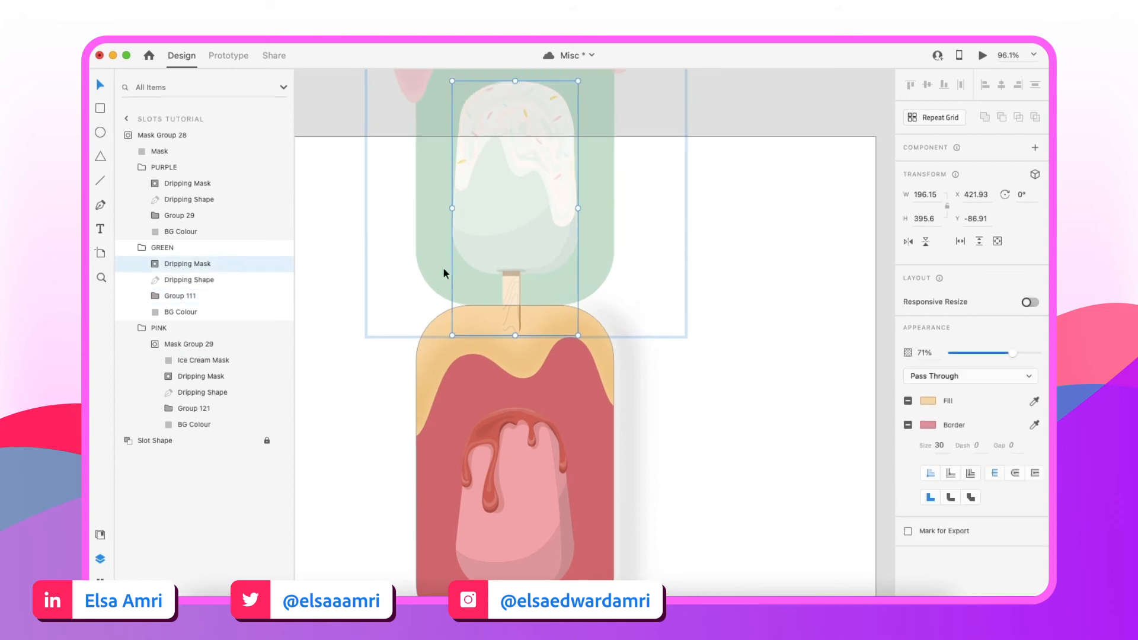
{"action": "scroll", "coordinate": [563, 179], "scroll_direction": "up", "scroll_amount": 3}
{"action": "key", "text": "super+v"}
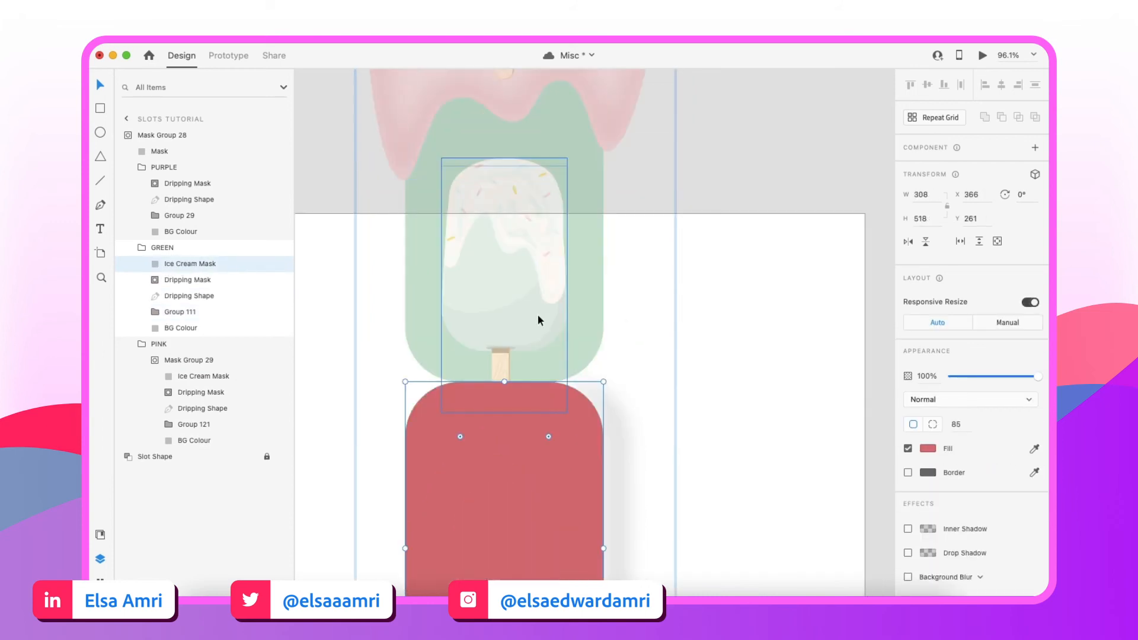
Undo the pasted Ice Cream Mask copy and the masking of the PINK group
{"action": "scroll", "coordinate": [538, 316], "scroll_direction": "down", "scroll_amount": 2}
{"action": "scroll", "coordinate": [538, 314], "scroll_direction": "down", "scroll_amount": 2}
{"action": "key", "text": "super+z"}
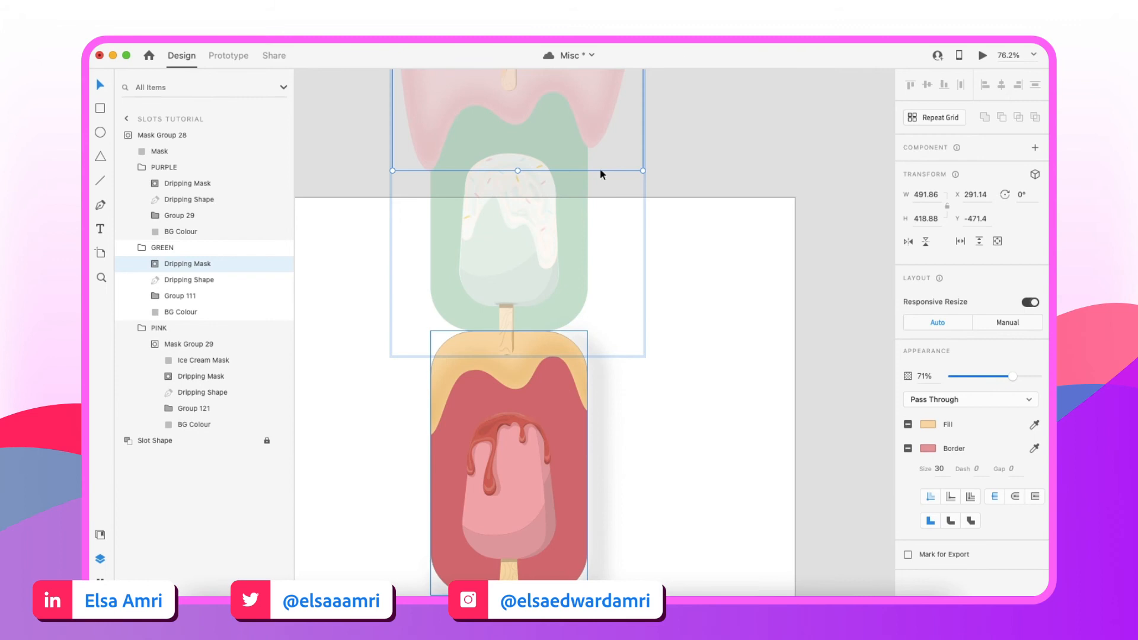
{"action": "key", "text": "Escape"}
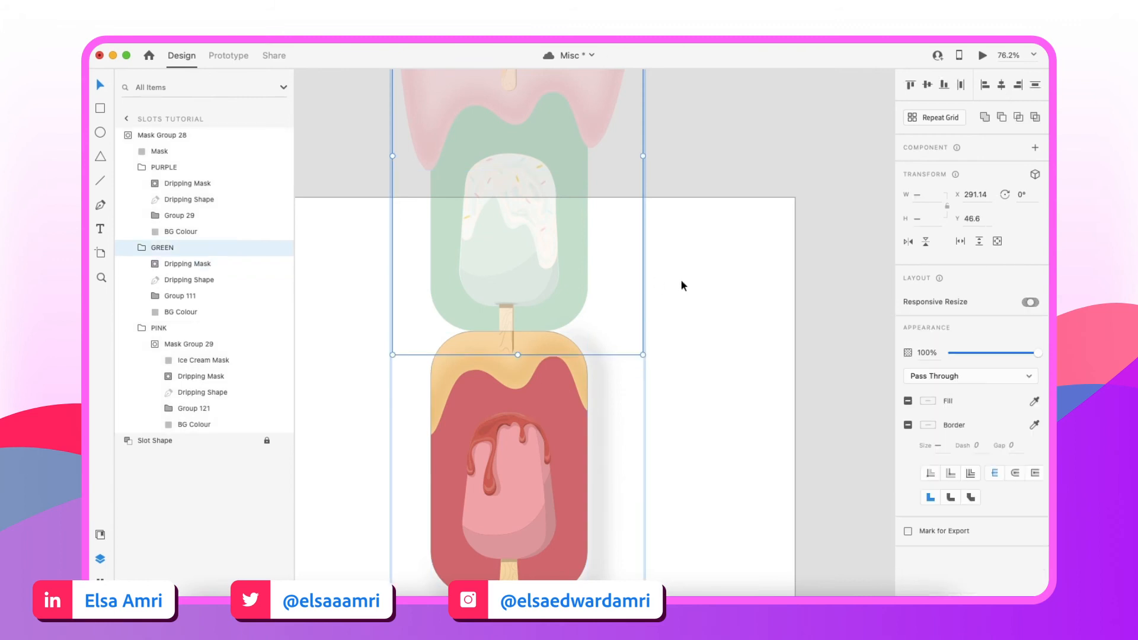
{"action": "key", "text": "super+z"}
{"action": "key", "text": "super+z"}
{"action": "key", "text": "super+z"}
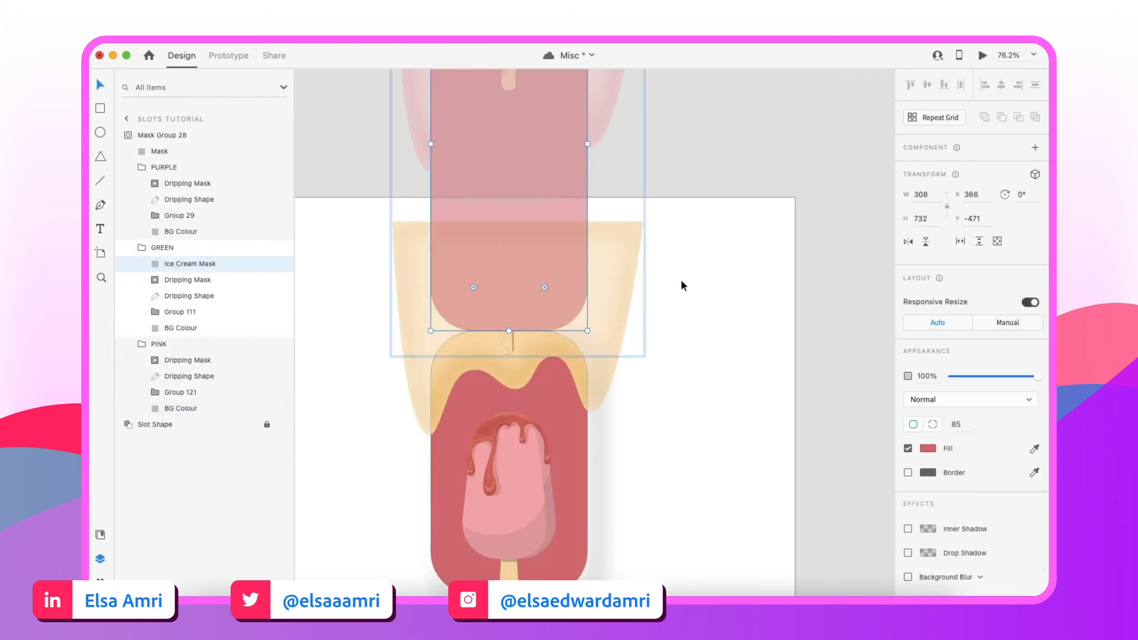
Step through the edit history until both the GREEN and PINK groups contain their mask groups again
{"action": "key", "text": "super+z"}
{"action": "key", "text": "super+z"}
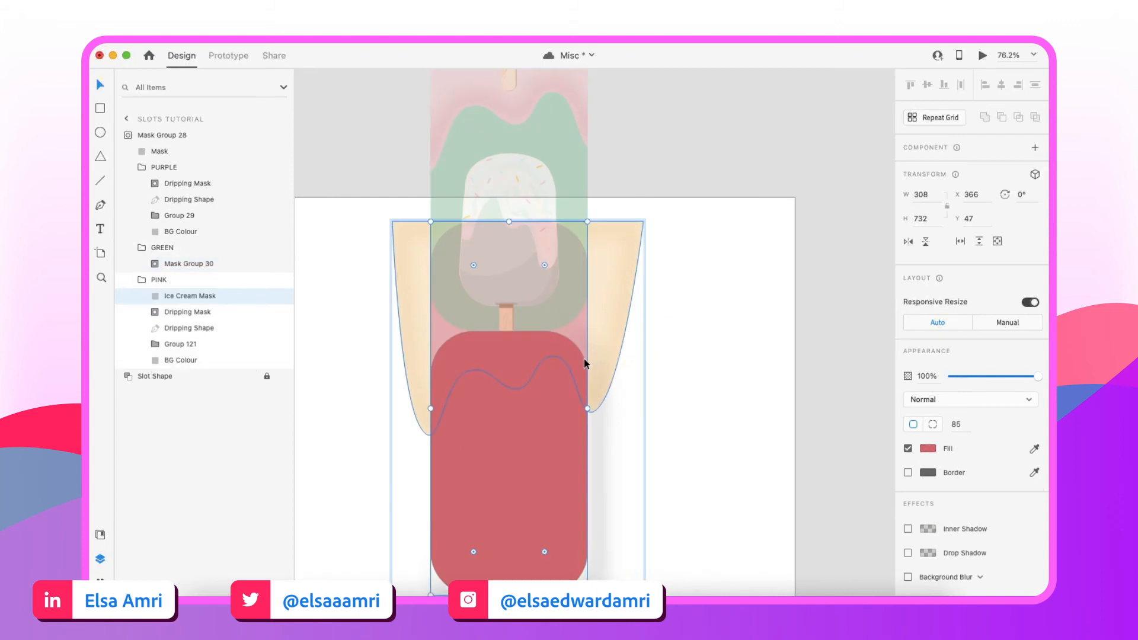
{"action": "key", "text": "super+shift+z"}
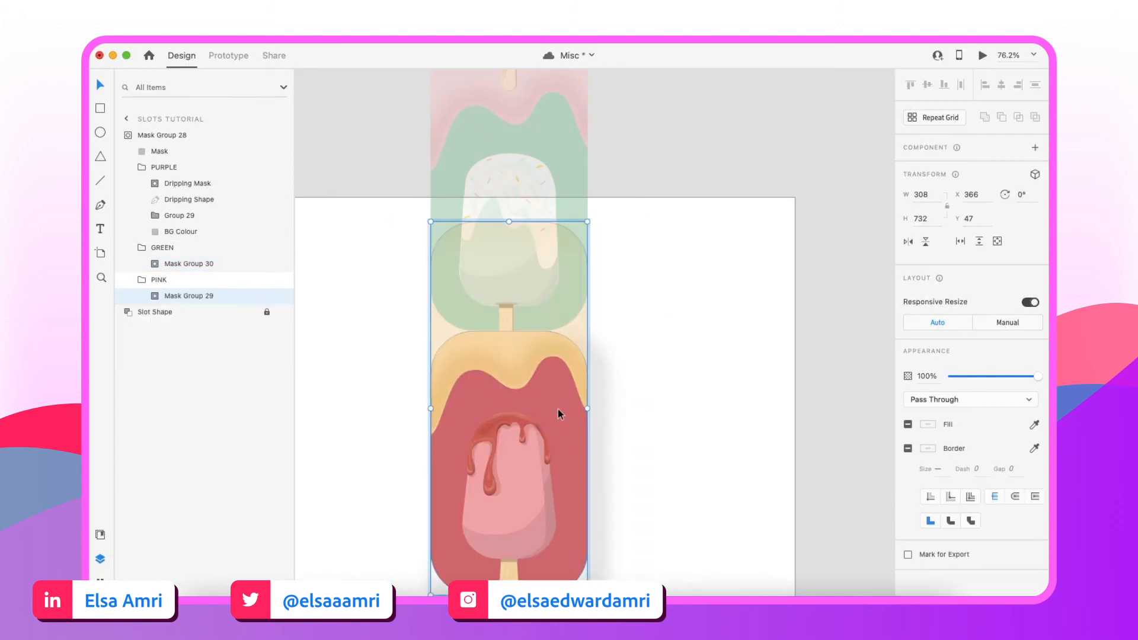
{"action": "scroll", "coordinate": [557, 409], "scroll_direction": "down", "scroll_amount": 2}
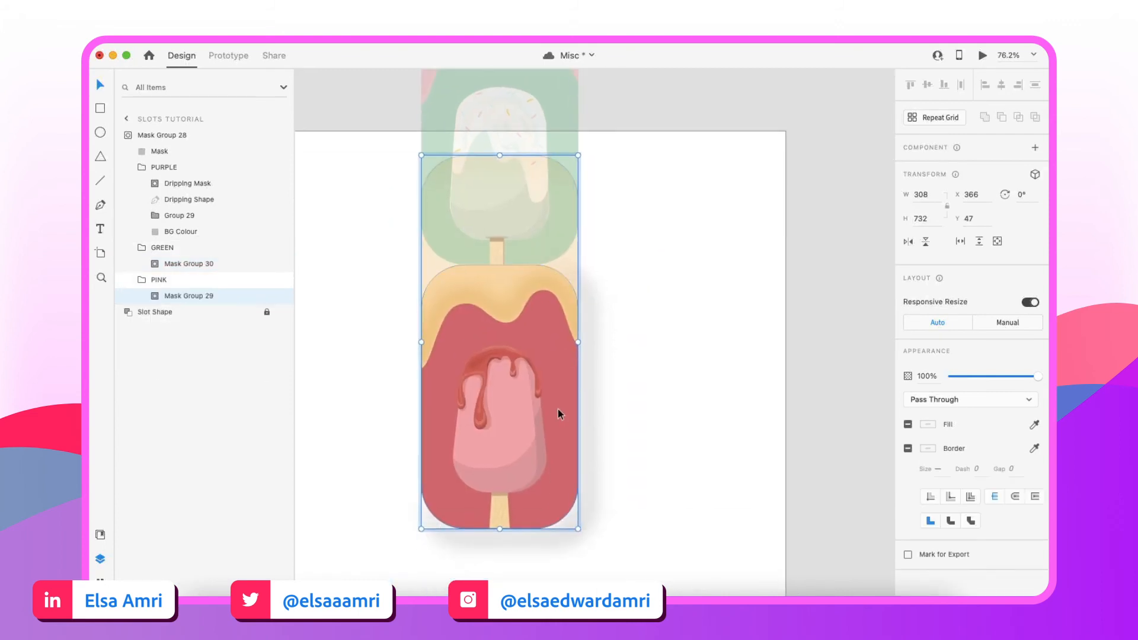
Delete Ice Cream Mask from PINK's mask group and ungroup its remaining layers
{"action": "left_click", "coordinate": [148, 296]}
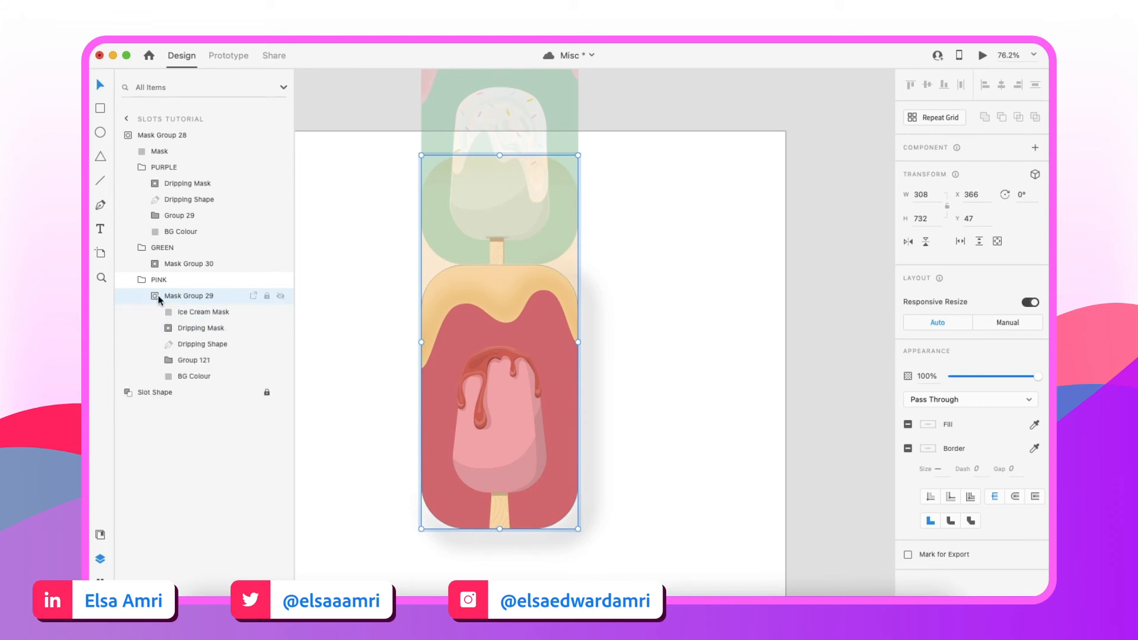
{"action": "left_click", "coordinate": [199, 317]}
{"action": "key", "text": "Delete"}
{"action": "left_click", "coordinate": [153, 265]}
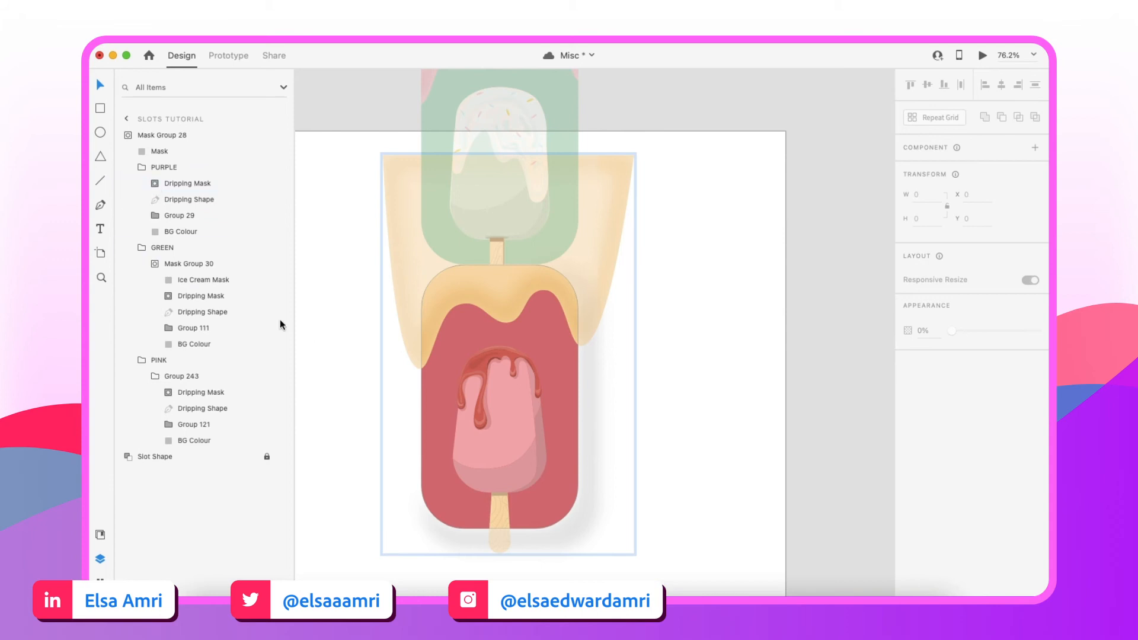
{"action": "left_click", "coordinate": [204, 281]}
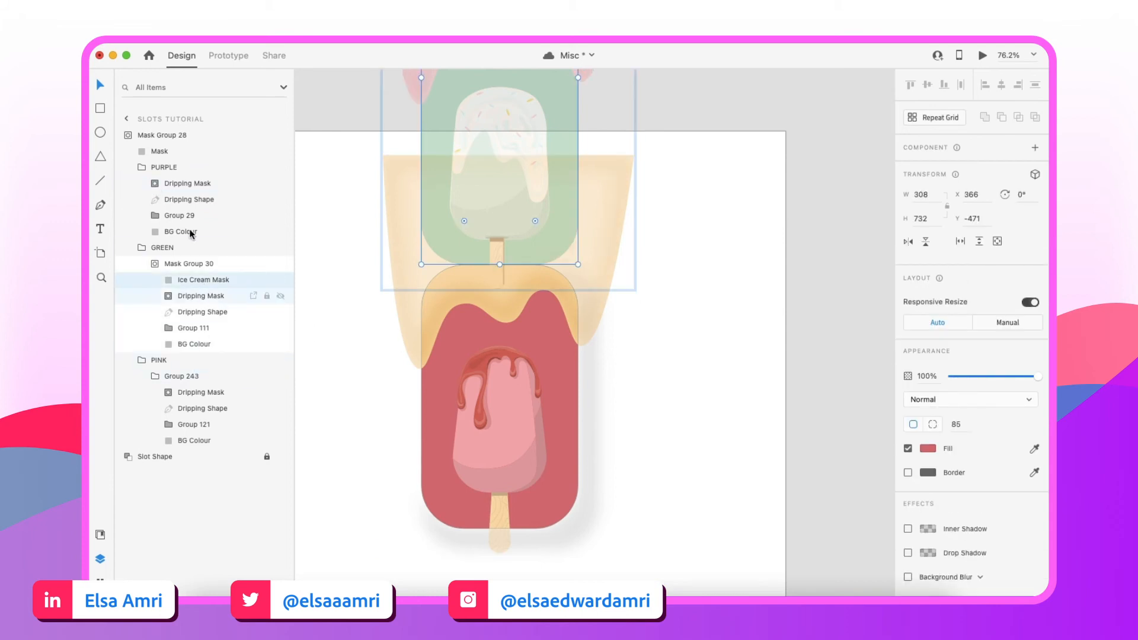
{"action": "left_click", "coordinate": [189, 378]}
{"action": "key", "text": "super+shift+g"}
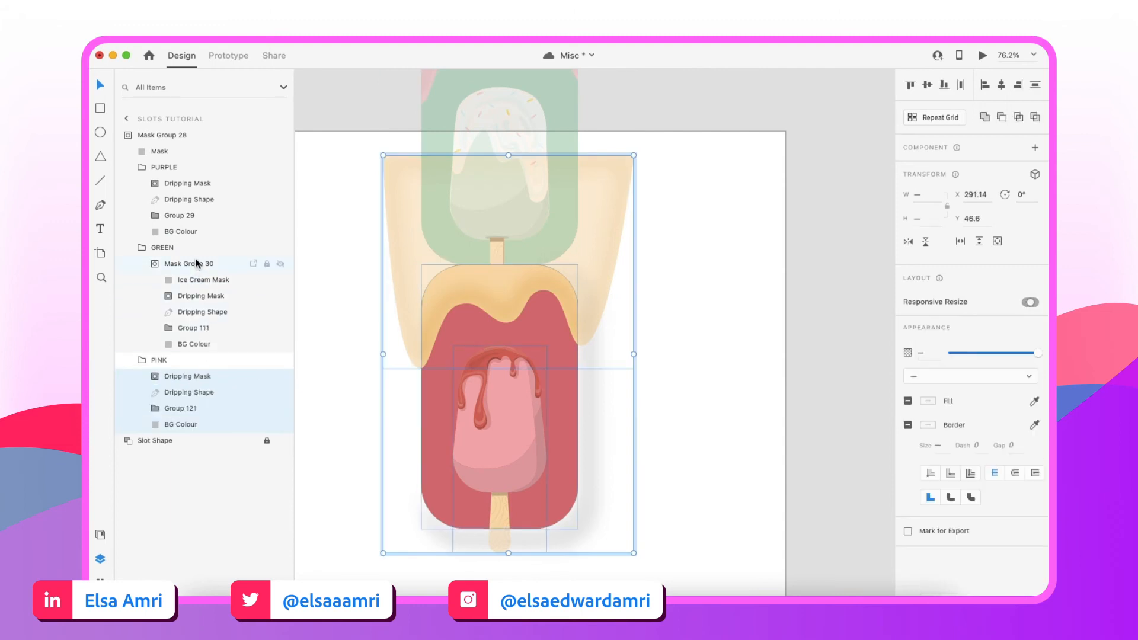
Ungroup the mask group inside GREEN and delete its Ice Cream Mask
{"action": "left_click", "coordinate": [197, 263]}
{"action": "key", "text": "super+shift+g"}
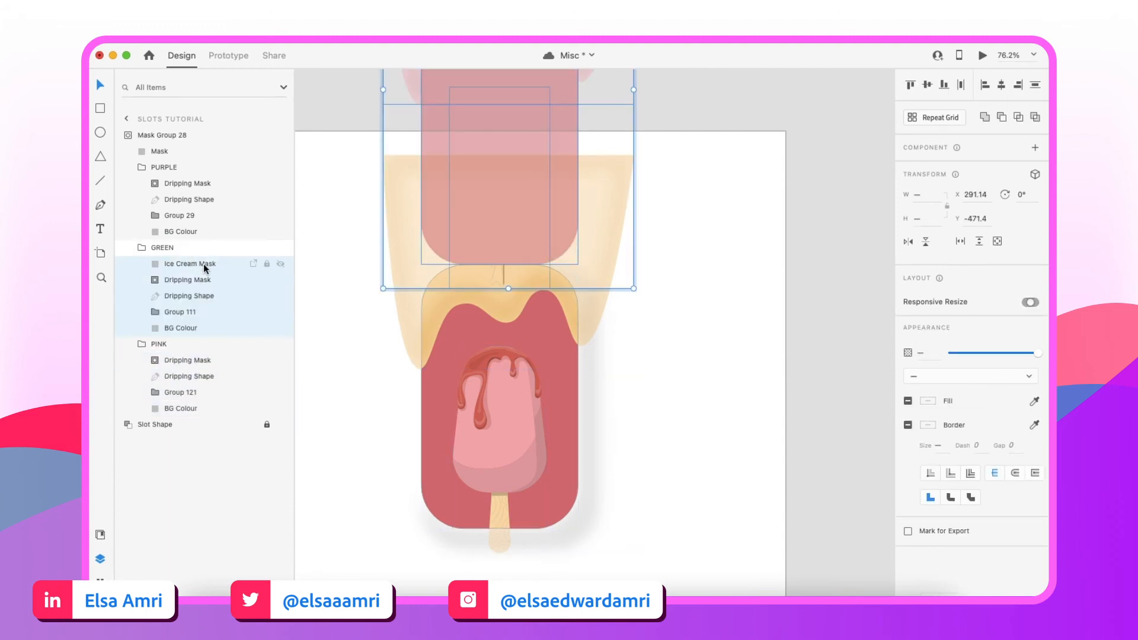
{"action": "left_click", "coordinate": [205, 264]}
{"action": "key", "text": "Delete"}
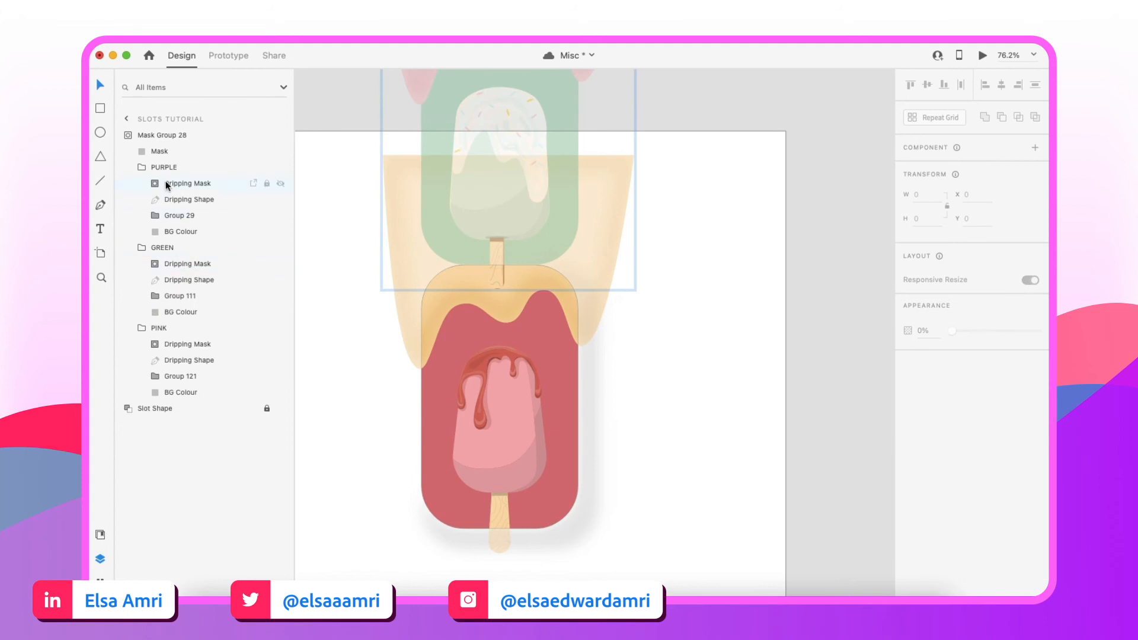
Examine how the GREEN popsicle's stick overlaps the PINK slot's drips, both masked and with the outer mask opened
{"action": "left_click", "coordinate": [564, 358]}
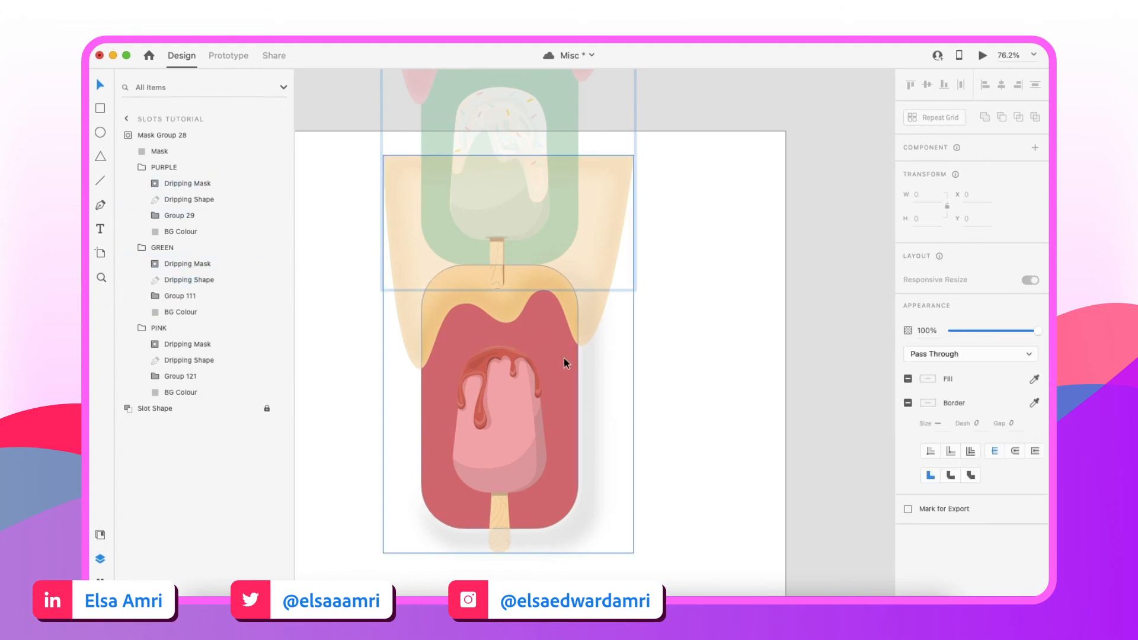
{"action": "scroll", "coordinate": [563, 358], "scroll_direction": "left", "scroll_amount": 1}
{"action": "scroll", "coordinate": [563, 358], "scroll_direction": "down", "scroll_amount": 1}
{"action": "left_click", "coordinate": [725, 344]}
{"action": "scroll", "coordinate": [727, 345], "scroll_direction": "down", "scroll_amount": 2}
{"action": "scroll", "coordinate": [735, 356], "scroll_direction": "left", "scroll_amount": 1}
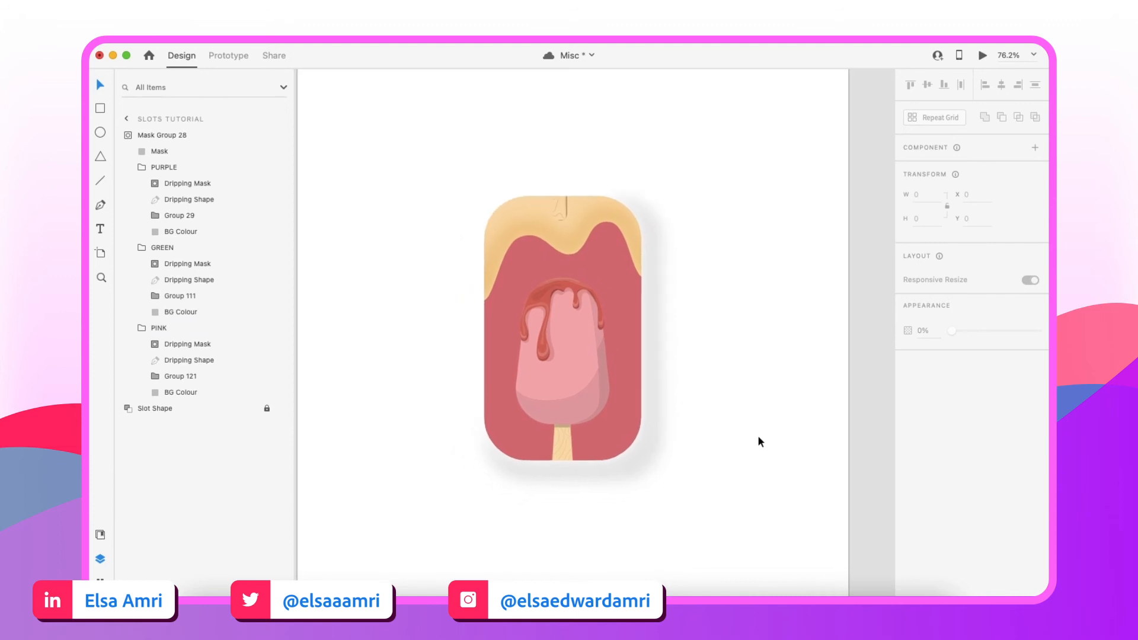
{"action": "scroll", "coordinate": [758, 438], "scroll_direction": "down", "scroll_amount": 3}
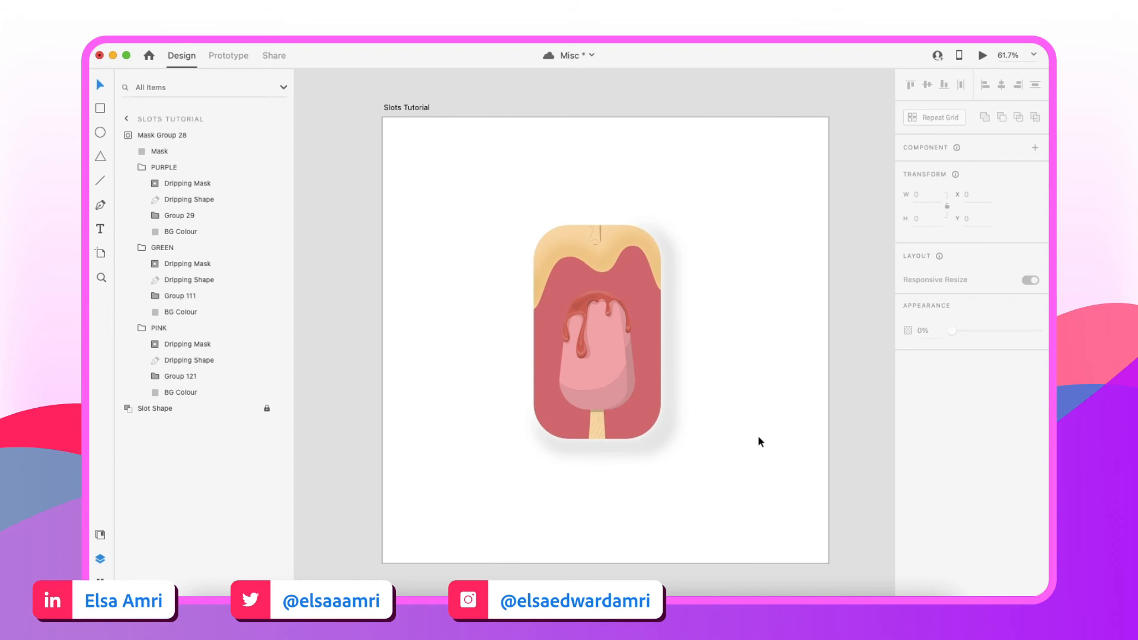
{"action": "scroll", "coordinate": [591, 249], "scroll_direction": "up", "scroll_amount": 3}
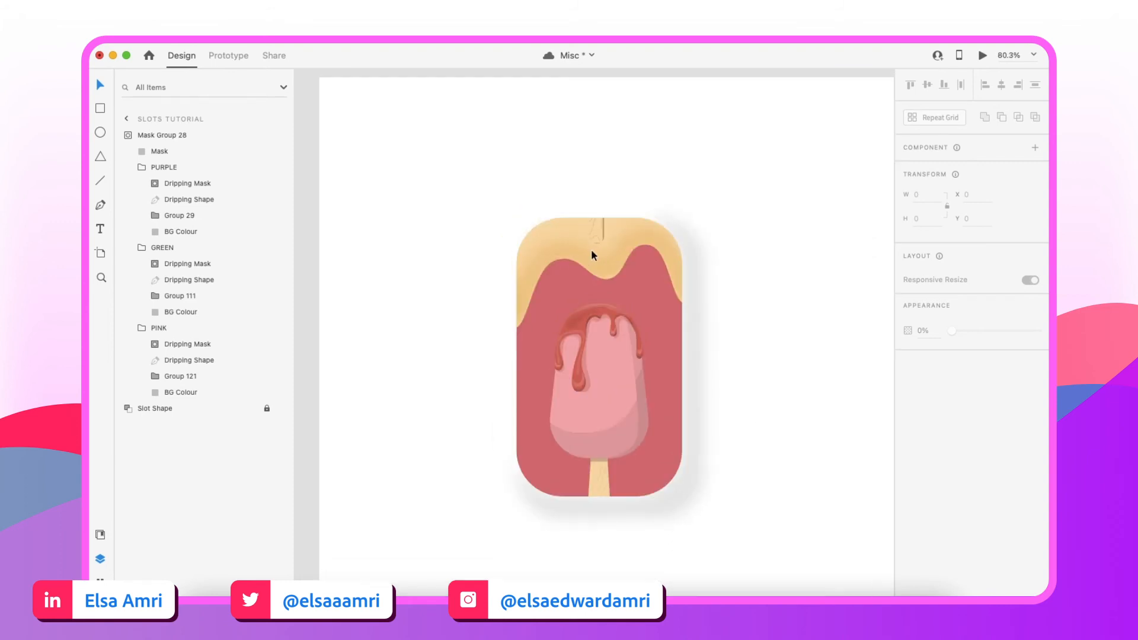
{"action": "scroll", "coordinate": [620, 239], "scroll_direction": "up", "scroll_amount": 5}
{"action": "double_click", "coordinate": [620, 239]}
{"action": "scroll", "coordinate": [620, 239], "scroll_direction": "up", "scroll_amount": 2}
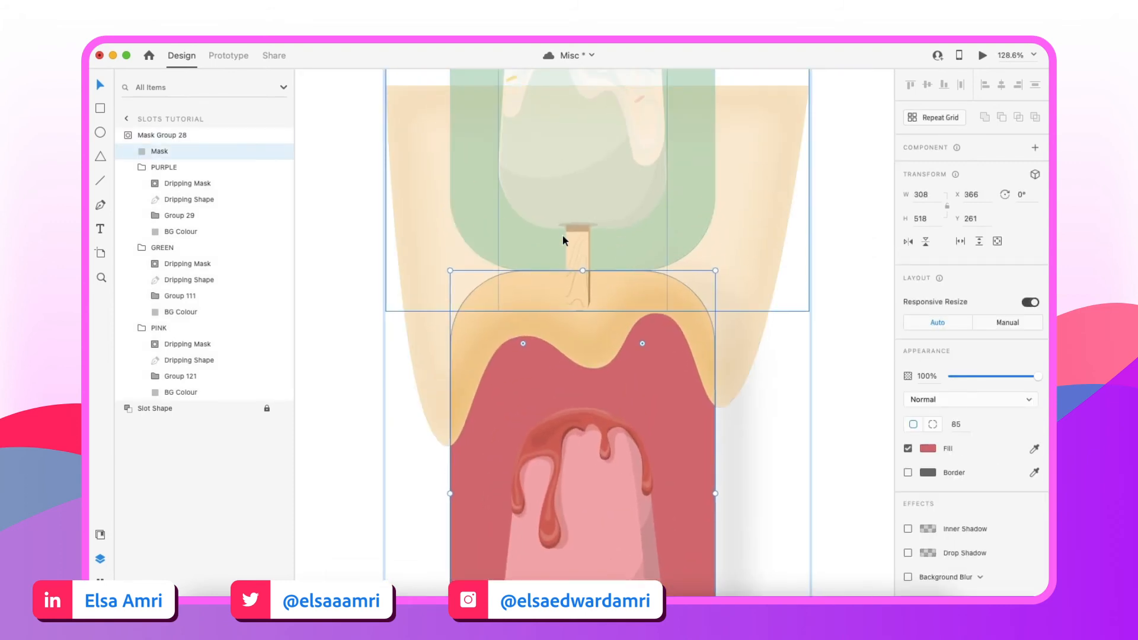
{"action": "scroll", "coordinate": [741, 202], "scroll_direction": "down", "scroll_amount": 5}
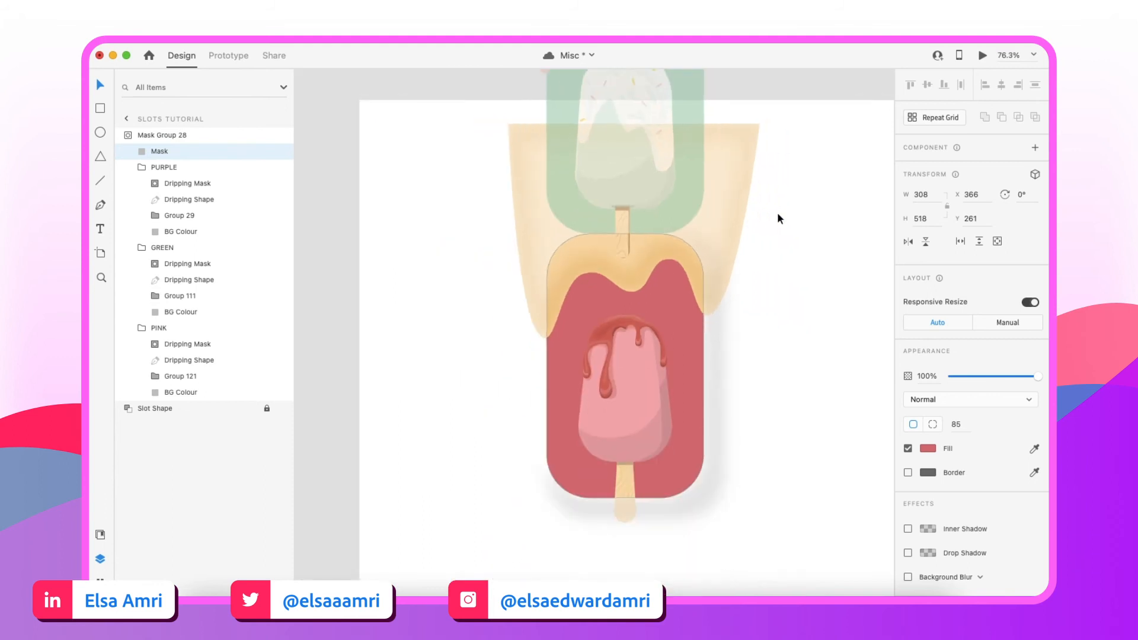
{"action": "left_click", "coordinate": [778, 215]}
{"action": "scroll", "coordinate": [674, 345], "scroll_direction": "down", "scroll_amount": 3}
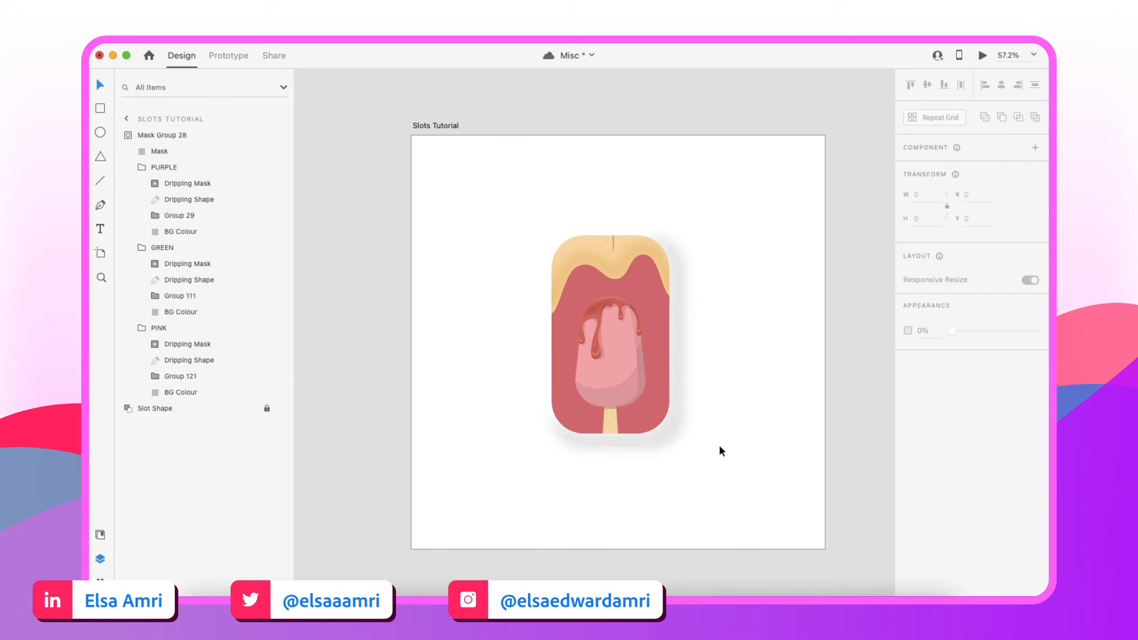
{"action": "scroll", "coordinate": [634, 299], "scroll_direction": "up", "scroll_amount": 6}
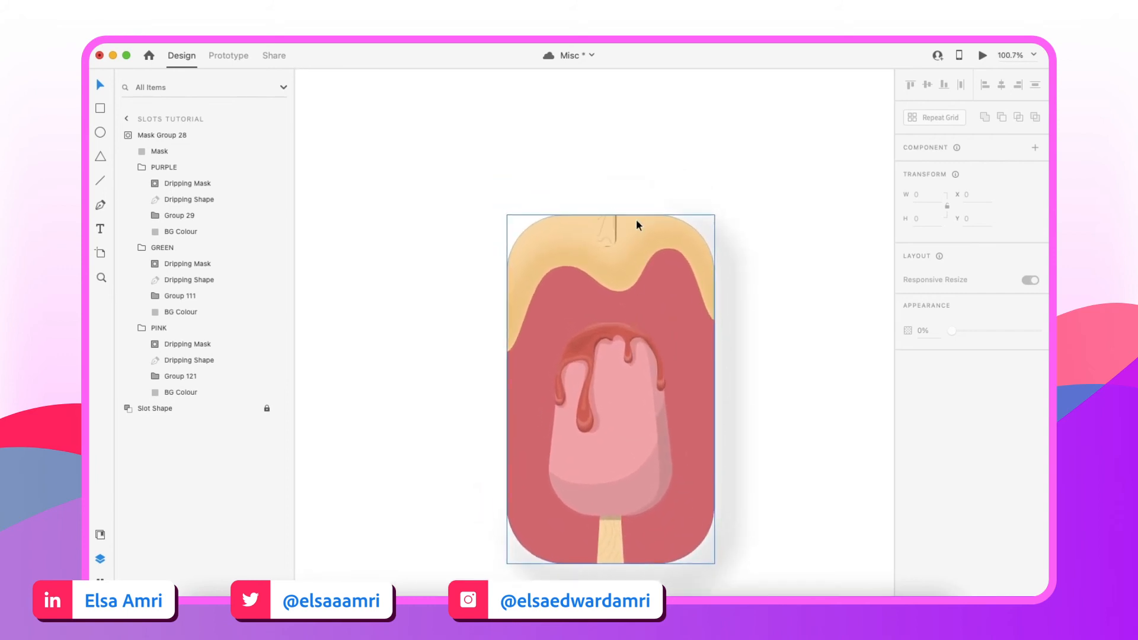
{"action": "scroll", "coordinate": [635, 218], "scroll_direction": "up", "scroll_amount": 3}
{"action": "double_click", "coordinate": [603, 222]}
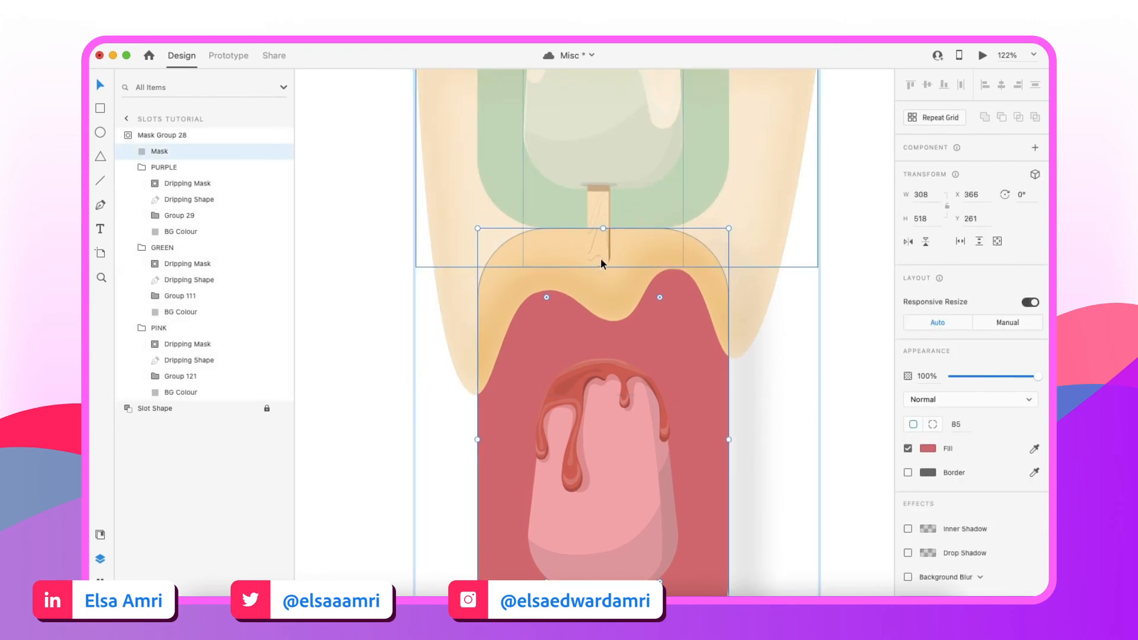
{"action": "scroll", "coordinate": [601, 260], "scroll_direction": "down", "scroll_amount": 3}
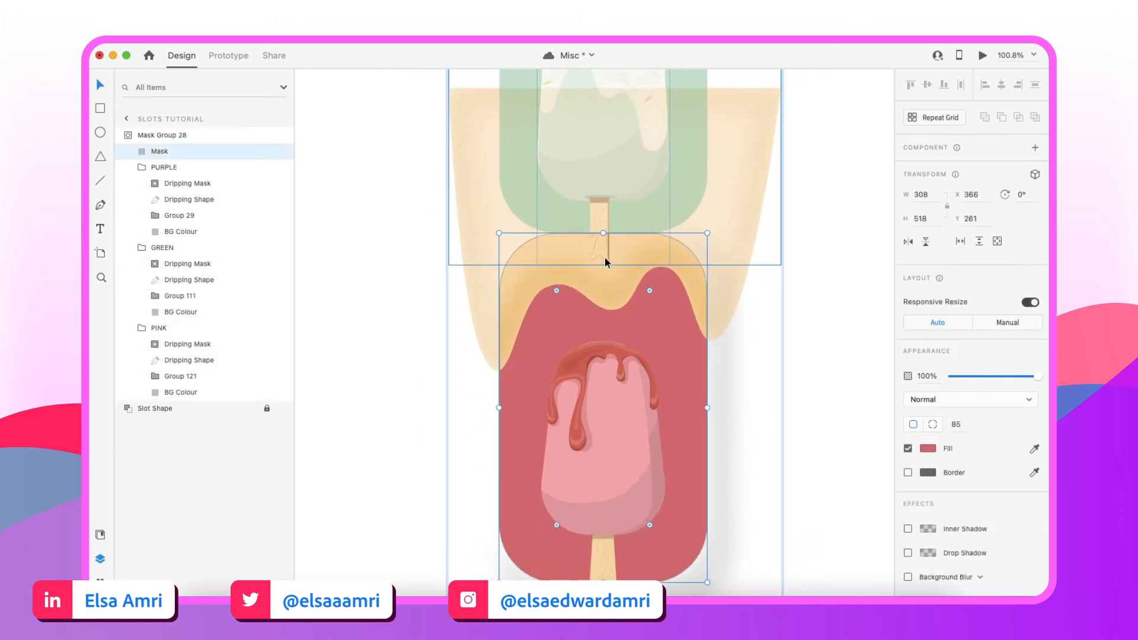
{"action": "scroll", "coordinate": [604, 257], "scroll_direction": "down", "scroll_amount": 1}
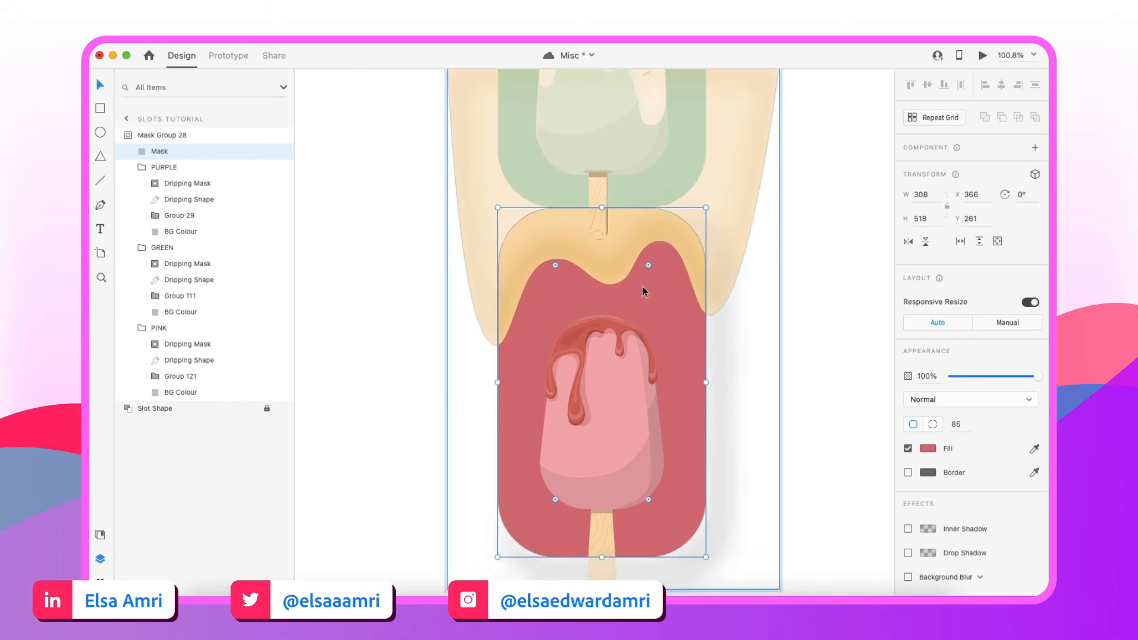
{"action": "scroll", "coordinate": [471, 237], "scroll_direction": "down", "scroll_amount": 2}
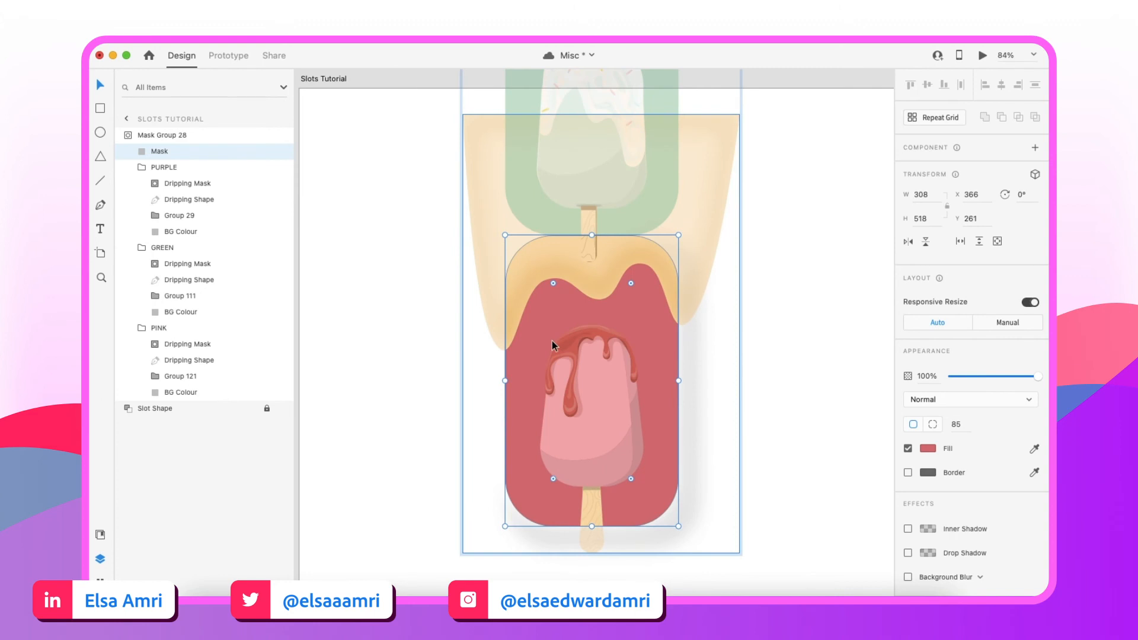
Duplicate PINK's BG Colour rectangle and bring the copy to the front of the PINK group
{"action": "left_click", "coordinate": [671, 367]}
{"action": "scroll", "coordinate": [671, 368], "scroll_direction": "up", "scroll_amount": 3}
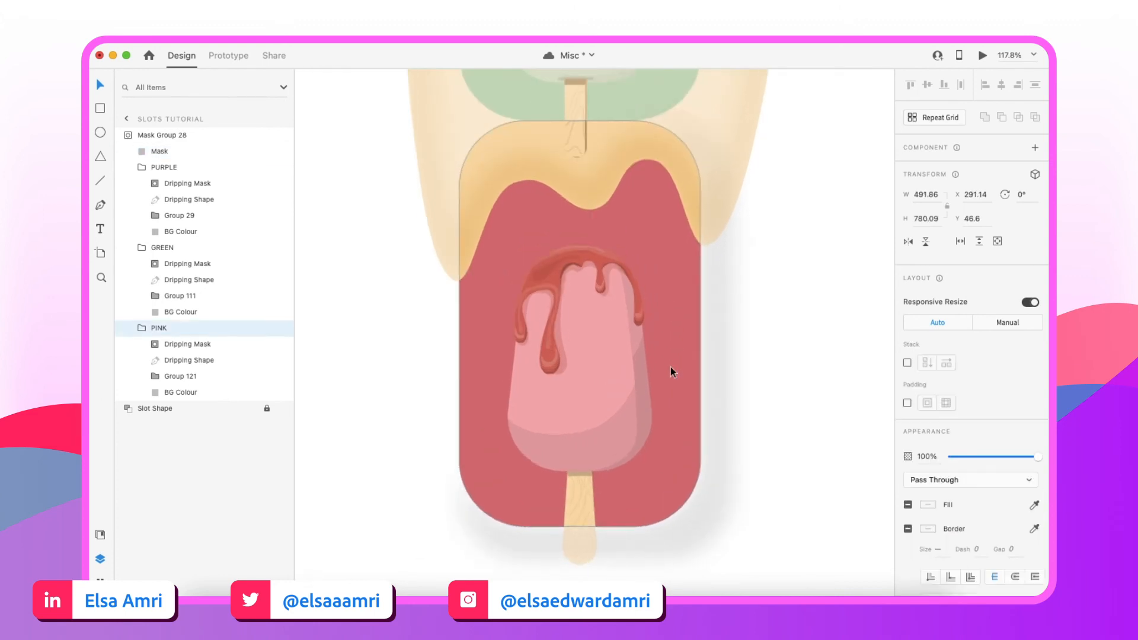
{"action": "left_click", "coordinate": [182, 393]}
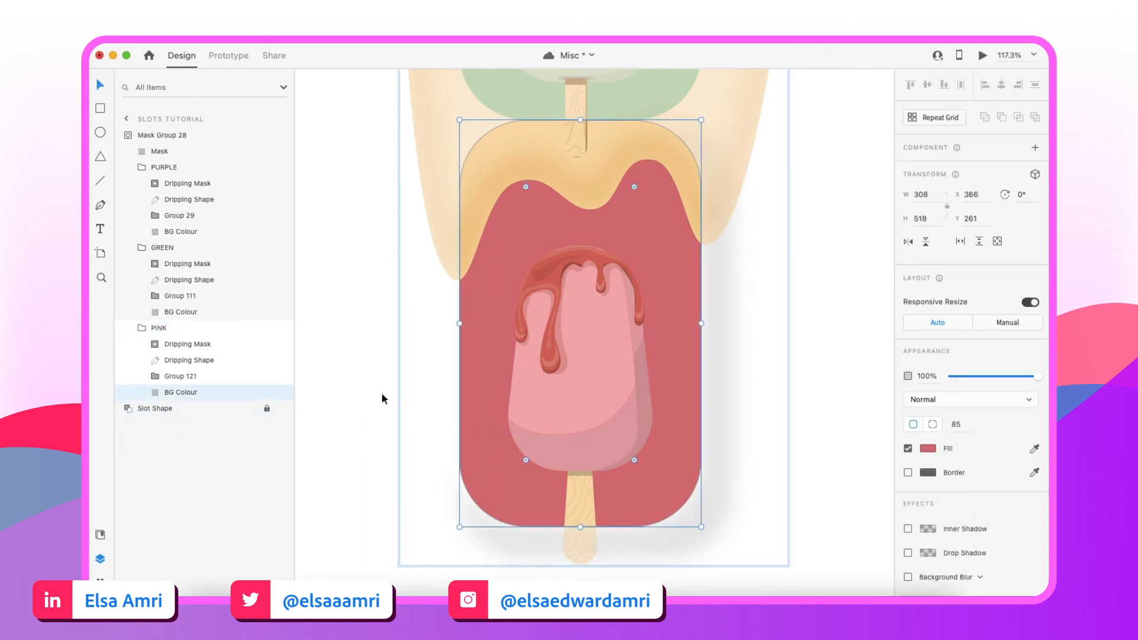
{"action": "key", "text": "super+shift+bracketright"}
{"action": "scroll", "coordinate": [543, 244], "scroll_direction": "up", "scroll_amount": 1}
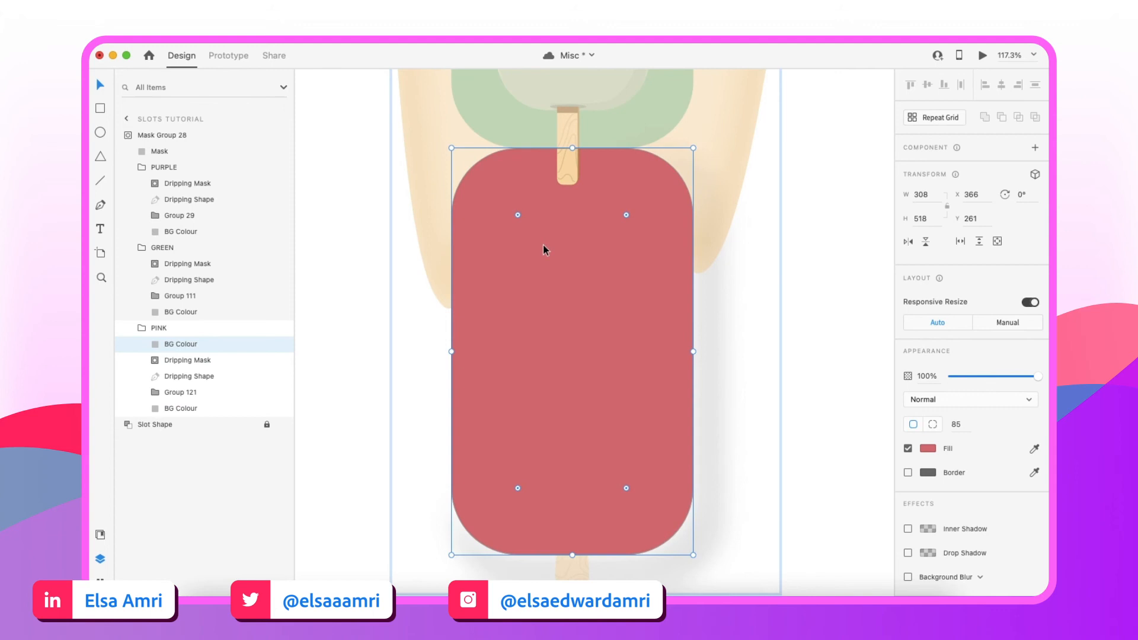
Rename the topmost BG Colour copy in the PINK group as Ice Cream Shape
{"action": "scroll", "coordinate": [543, 244], "scroll_direction": "down", "scroll_amount": 2}
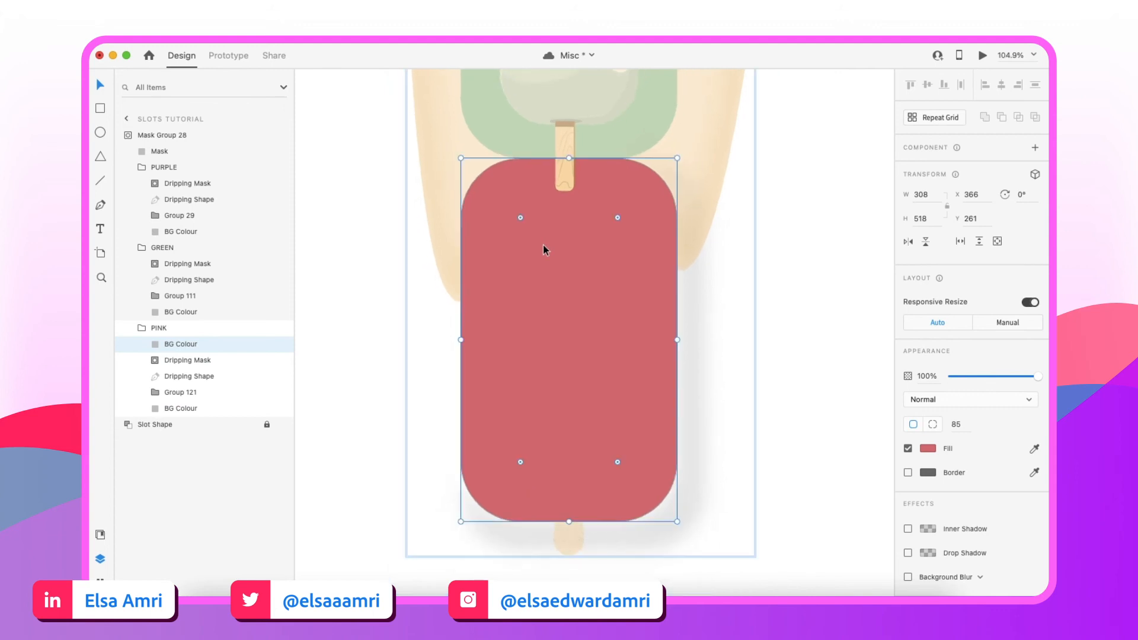
{"action": "double_click", "coordinate": [185, 344]}
{"action": "type", "text": "Ice Cream Shape"}
{"action": "key", "text": "Return"}
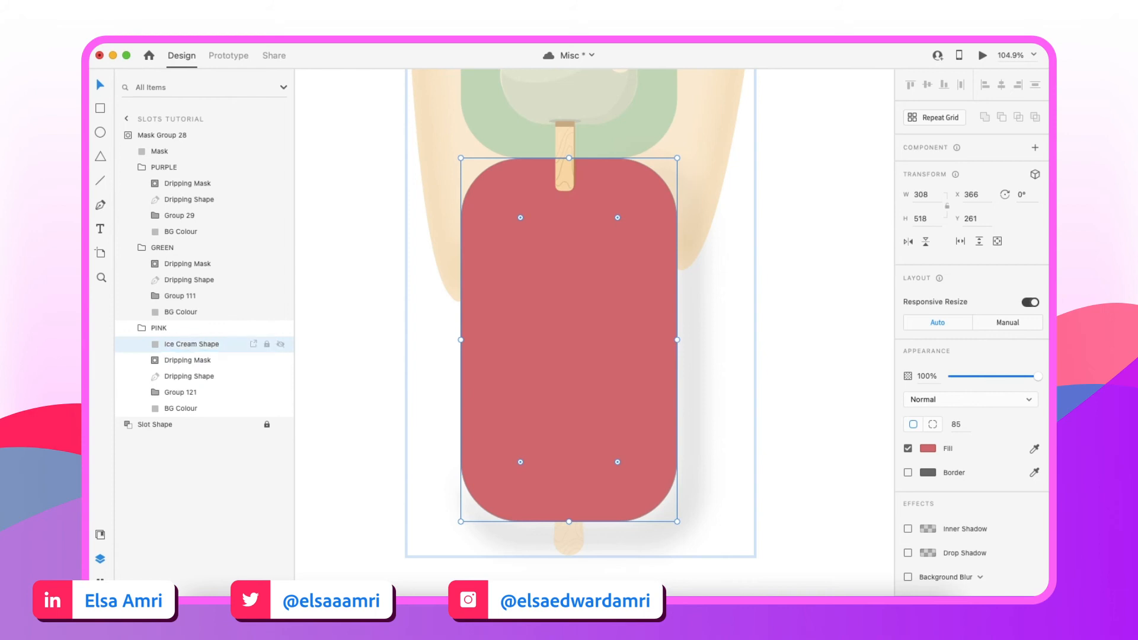
Mask all of the PINK group's layers with the Ice Cream Shape rectangle
{"action": "left_click", "coordinate": [195, 407], "text": "shift"}
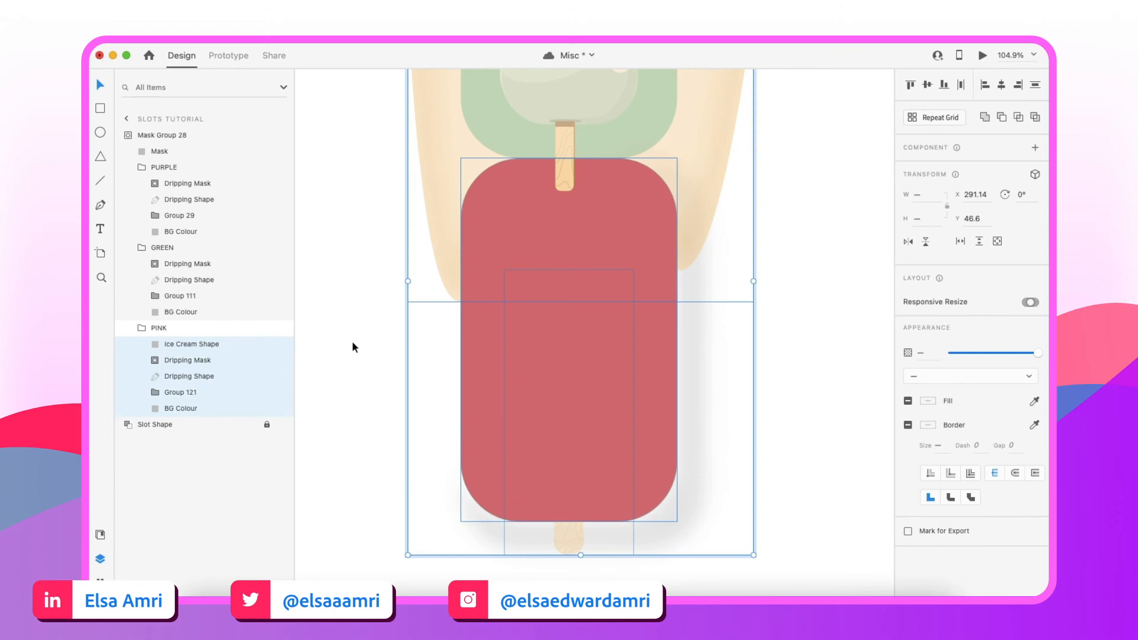
{"action": "scroll", "coordinate": [352, 347], "scroll_direction": "down", "scroll_amount": 2}
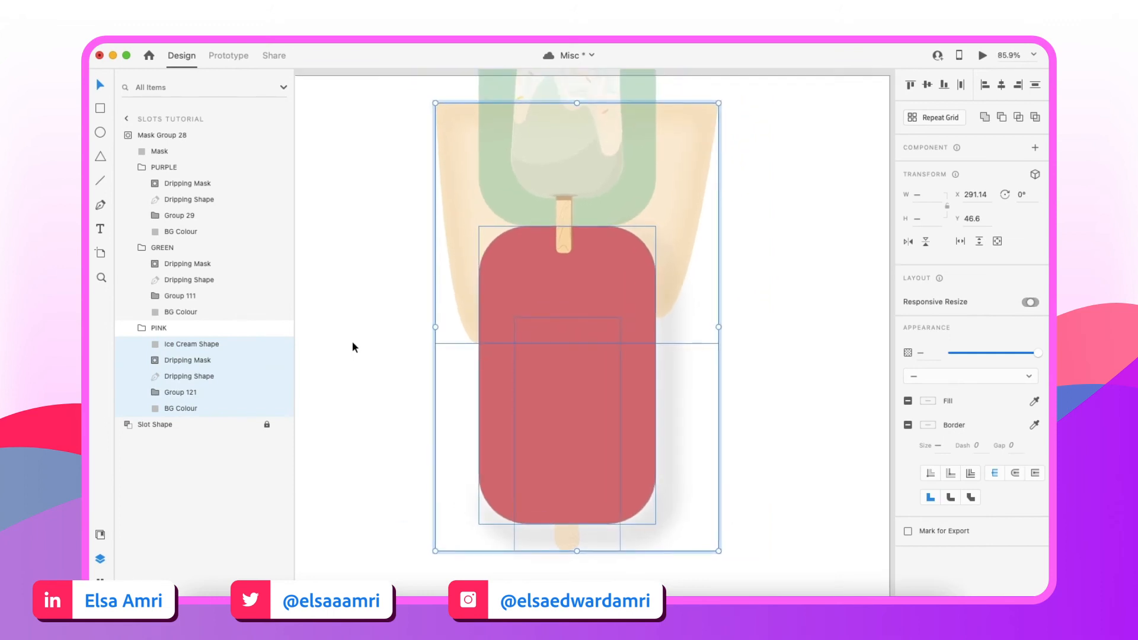
{"action": "key", "text": "super+shift+m"}
{"action": "scroll", "coordinate": [549, 346], "scroll_direction": "up", "scroll_amount": 1}
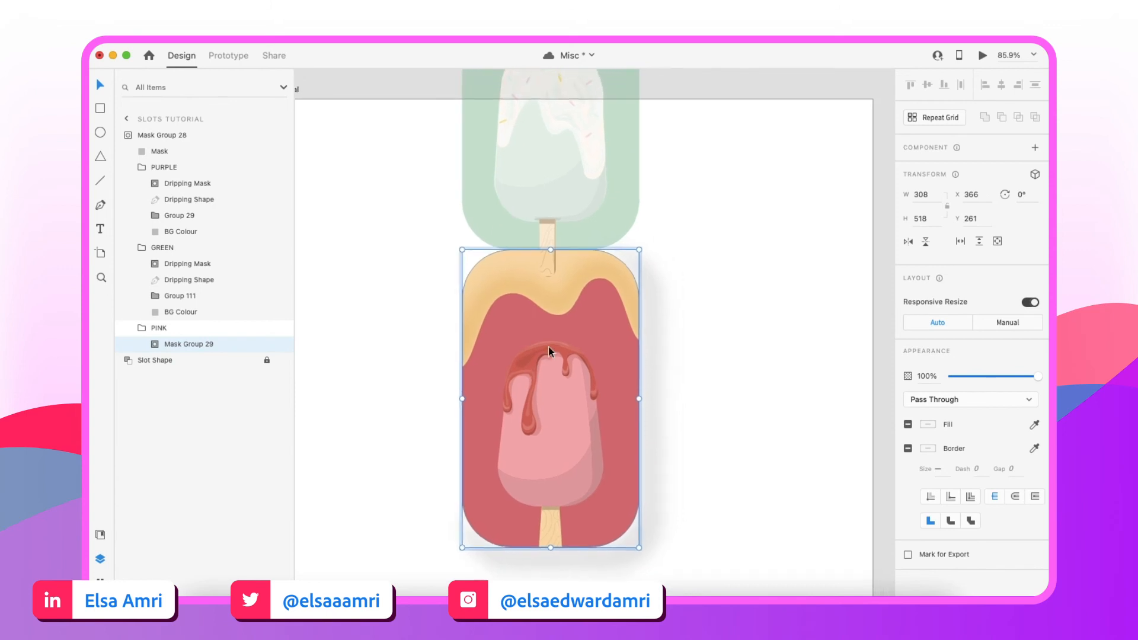
{"action": "scroll", "coordinate": [521, 399], "scroll_direction": "down", "scroll_amount": 1}
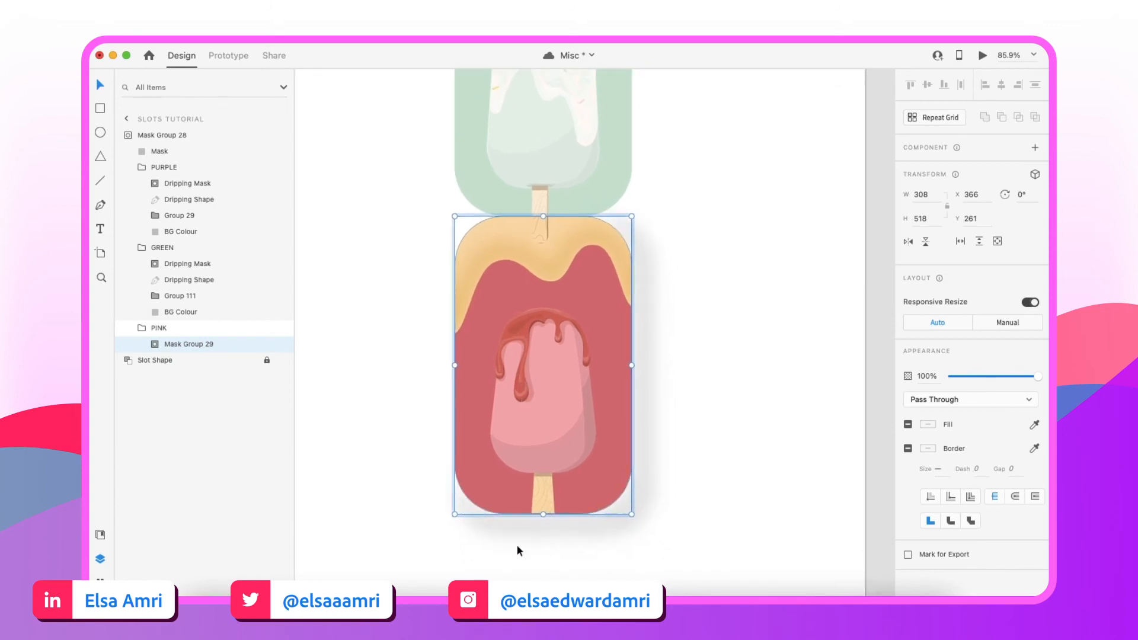
{"action": "scroll", "coordinate": [517, 546], "scroll_direction": "up", "scroll_amount": 2}
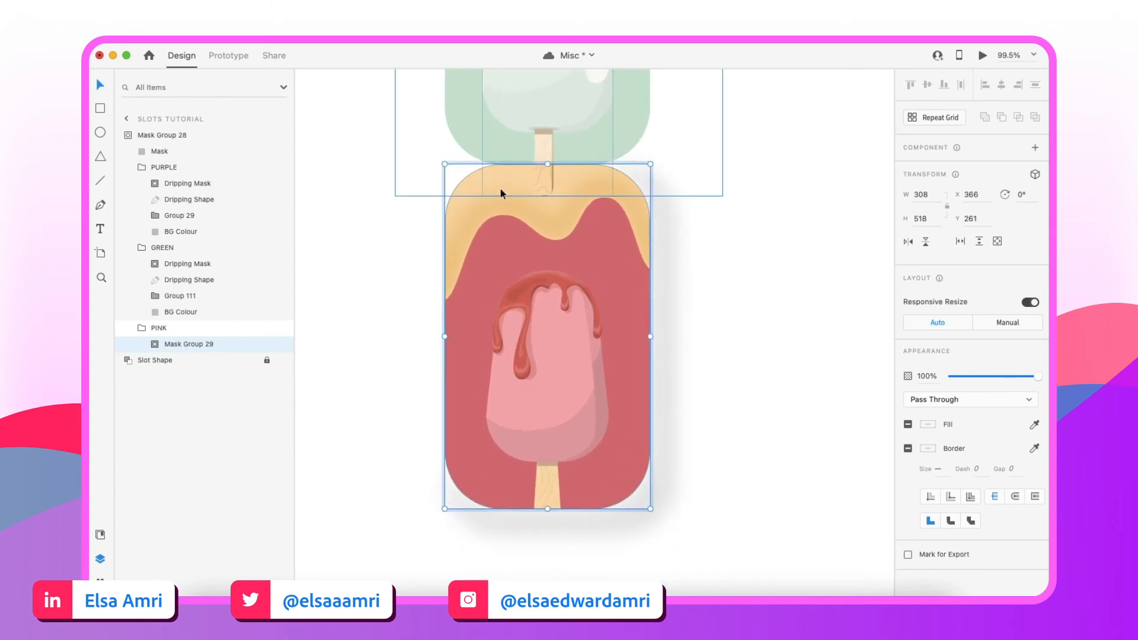
Extend Ice Cream Shape in PINK's mask group upward to a height of 732, covering the top of the drips
{"action": "scroll", "coordinate": [506, 295], "scroll_direction": "up", "scroll_amount": 5}
{"action": "scroll", "coordinate": [506, 295], "scroll_direction": "down", "scroll_amount": 3}
{"action": "left_click", "coordinate": [155, 343]}
{"action": "left_click", "coordinate": [186, 360]}
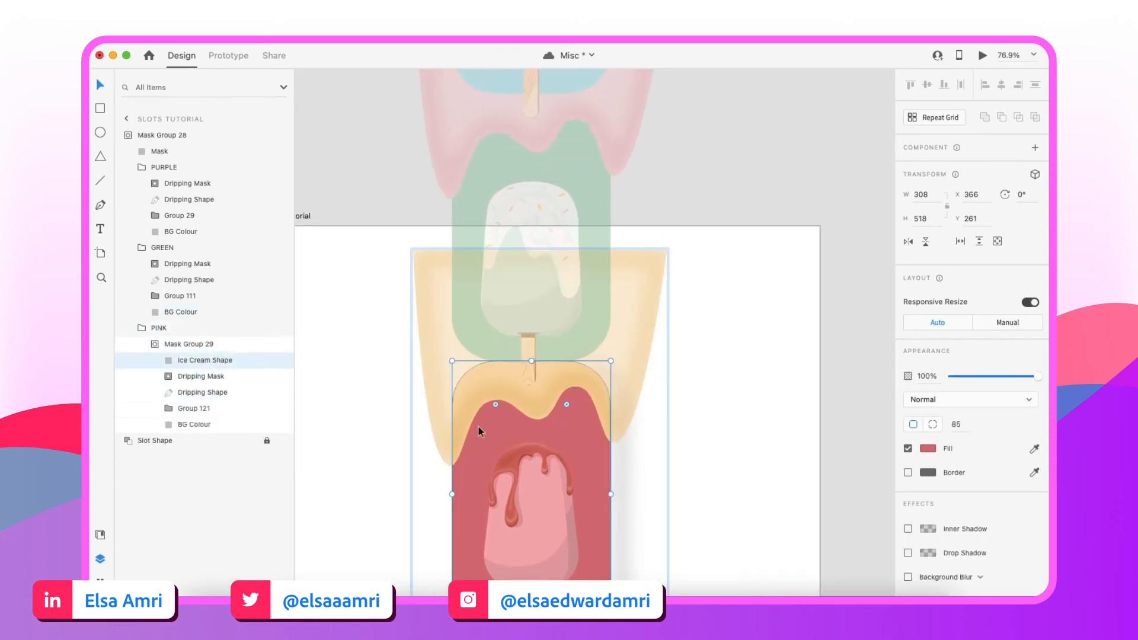
{"action": "scroll", "coordinate": [546, 394], "scroll_direction": "up", "scroll_amount": 2}
{"action": "left_click_drag", "start_coordinate": [528, 356], "coordinate": [519, 221]}
{"action": "scroll", "coordinate": [577, 303], "scroll_direction": "up", "scroll_amount": 3}
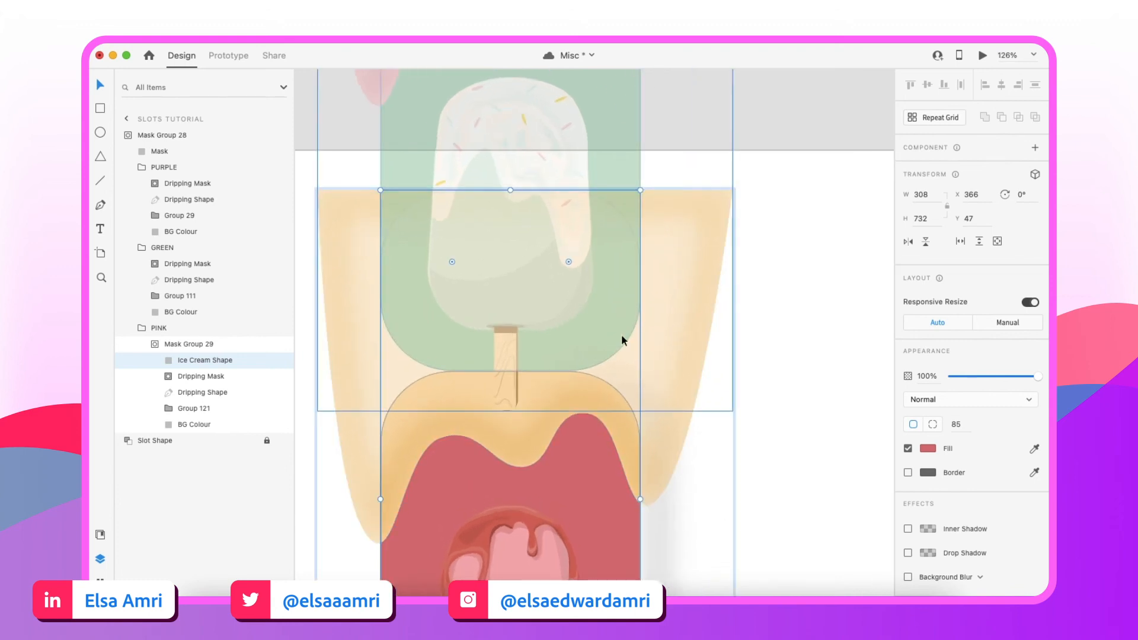
Check the masked slot, then open the outer mask group to inspect the overlap between GREEN and PINK
{"action": "scroll", "coordinate": [621, 338], "scroll_direction": "down", "scroll_amount": 3}
{"action": "scroll", "coordinate": [622, 340], "scroll_direction": "down", "scroll_amount": 3}
{"action": "left_click", "coordinate": [730, 388]}
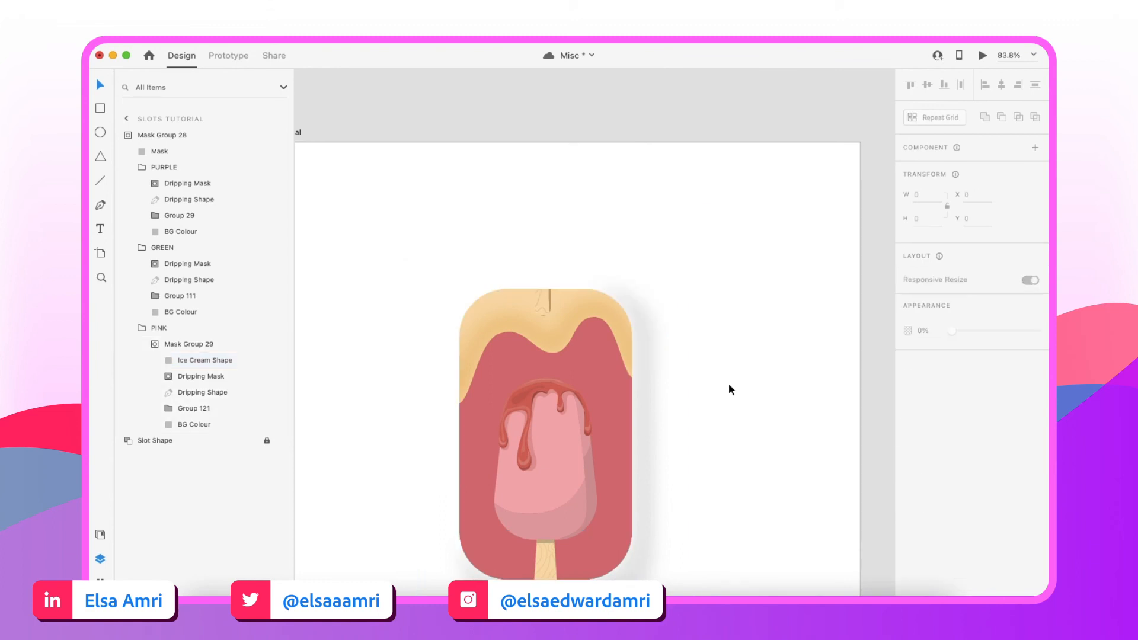
{"action": "double_click", "coordinate": [602, 300]}
{"action": "scroll", "coordinate": [602, 300], "scroll_direction": "down", "scroll_amount": 3}
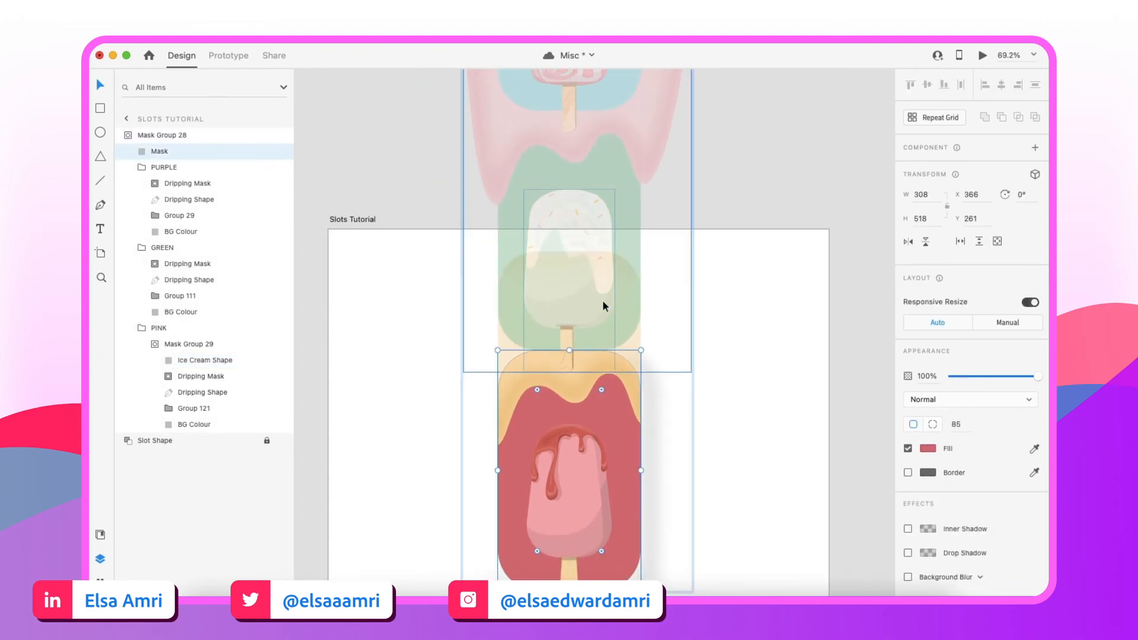
Inspect the overlap between the GREEN and PINK popsicles up close, then save the document
{"action": "scroll", "coordinate": [602, 300], "scroll_direction": "up", "scroll_amount": 3}
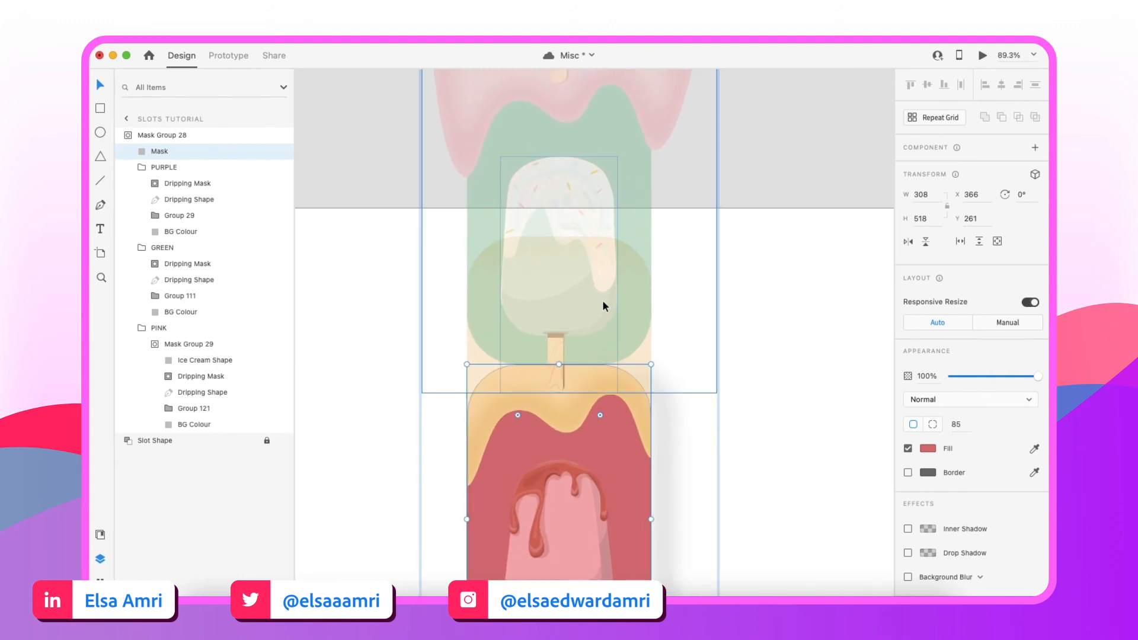
{"action": "scroll", "coordinate": [602, 299], "scroll_direction": "up", "scroll_amount": 2}
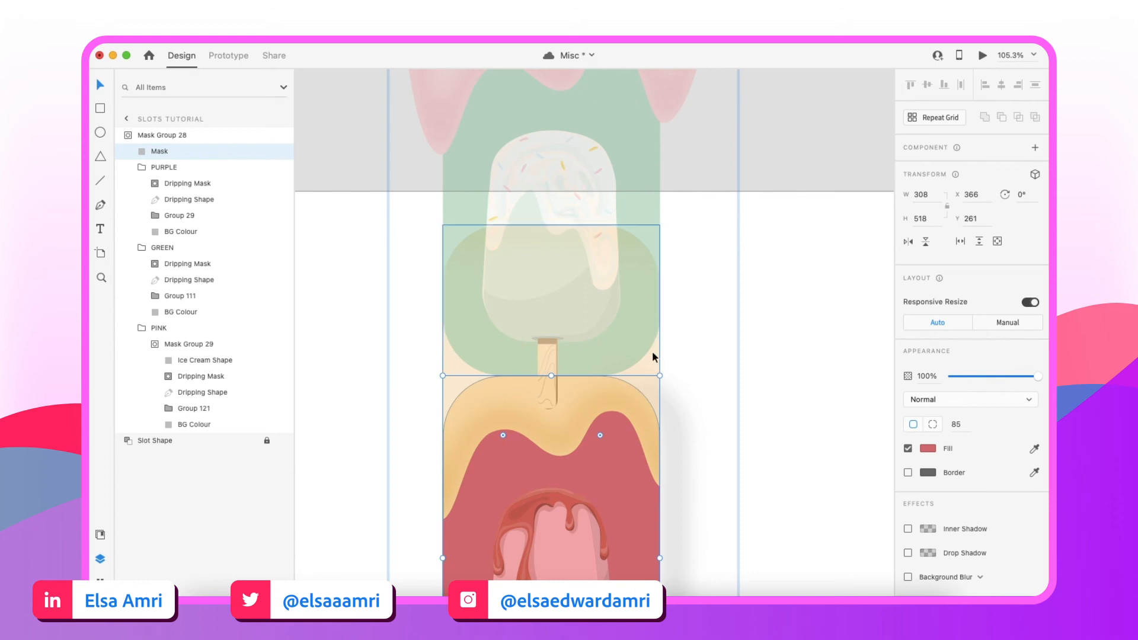
{"action": "scroll", "coordinate": [652, 351], "scroll_direction": "up", "scroll_amount": 2}
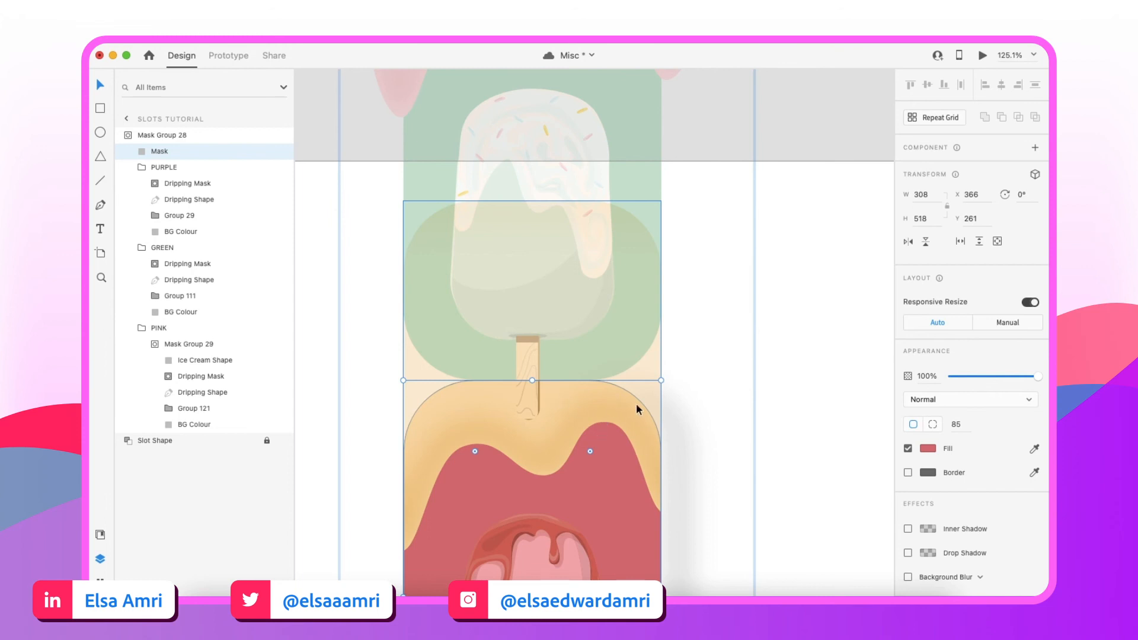
{"action": "key", "text": "super+s"}
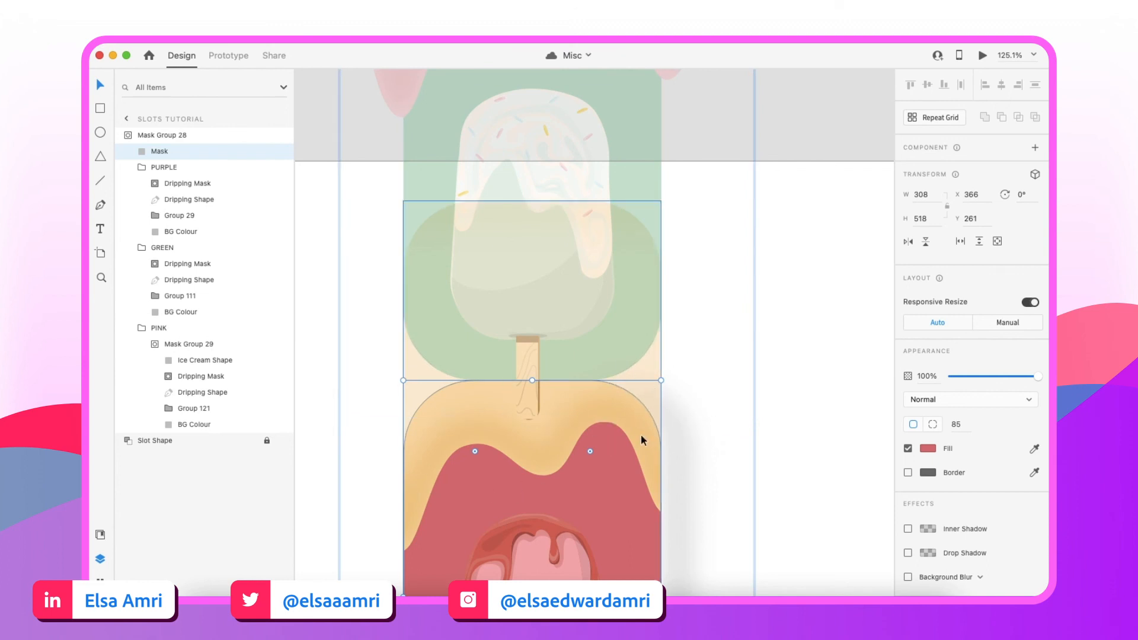
Copy Ice Cream Shape from PINK's mask group and paste it into the GREEN group
{"action": "left_click", "coordinate": [804, 352]}
{"action": "scroll", "coordinate": [574, 294], "scroll_direction": "down", "scroll_amount": 5}
{"action": "double_click", "coordinate": [558, 396]}
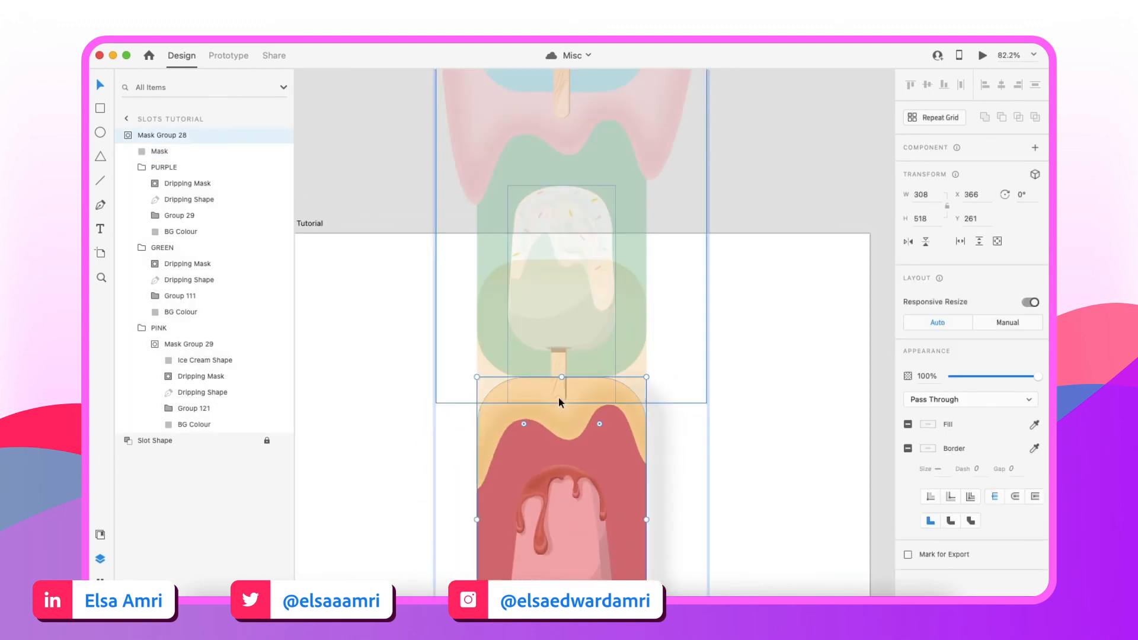
{"action": "left_click", "coordinate": [185, 361]}
{"action": "left_click", "coordinate": [545, 209]}
{"action": "scroll", "coordinate": [545, 209], "scroll_direction": "up", "scroll_amount": 1}
{"action": "key", "text": "super+v"}
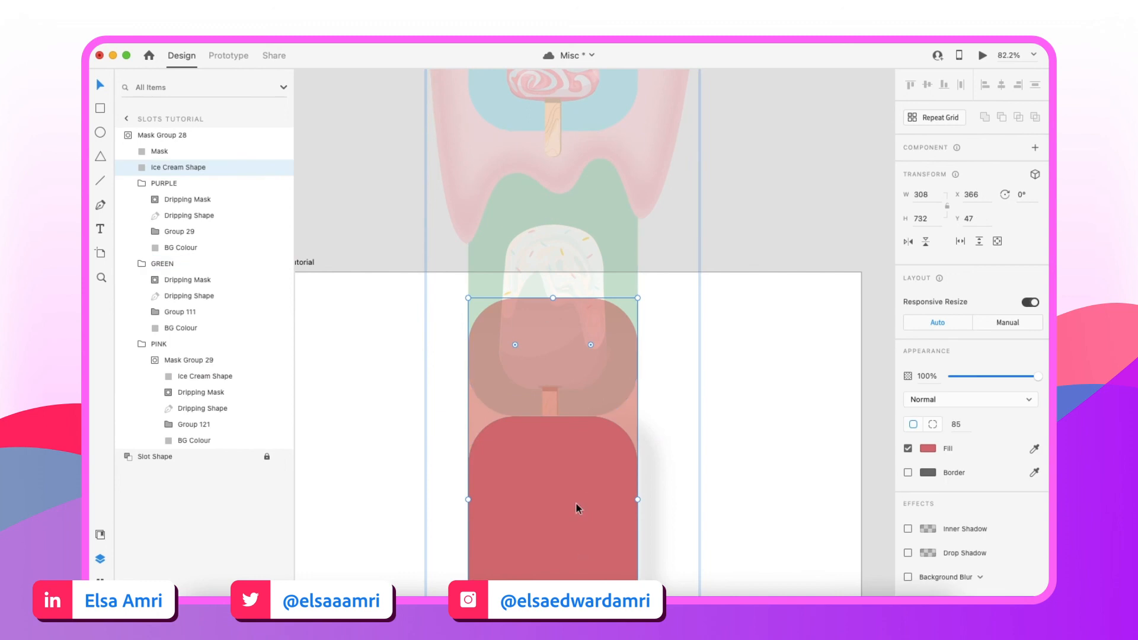
{"action": "left_click", "coordinate": [573, 262]}
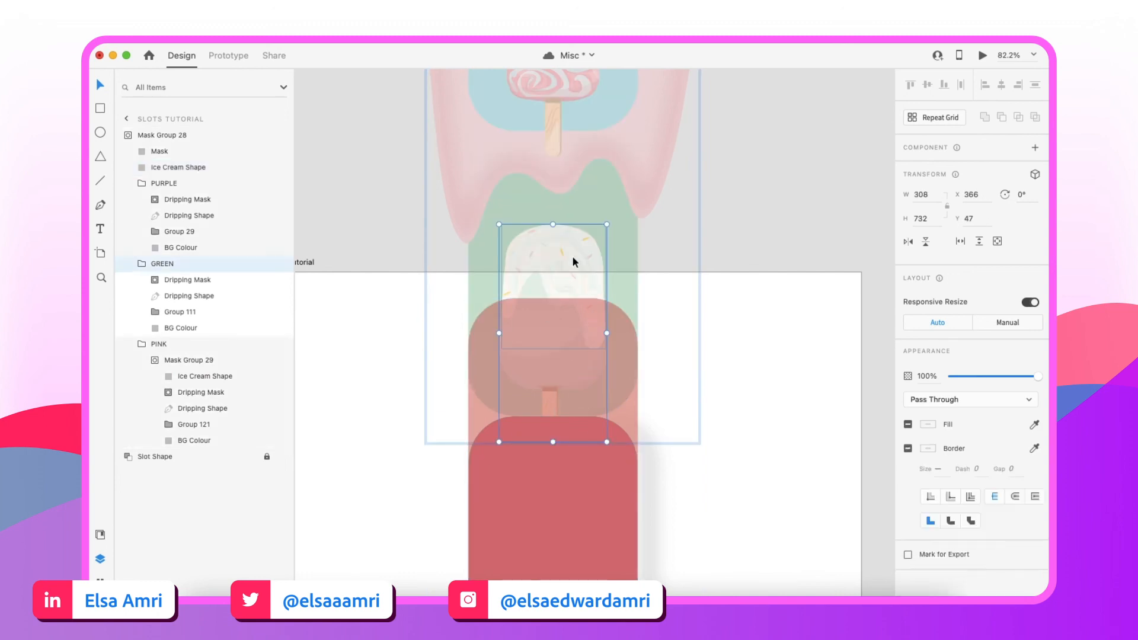
{"action": "key", "text": "super+v"}
Delete the stray Ice Cream Shape copy lying outside the colour groups in the outer mask group
{"action": "left_click_drag", "start_coordinate": [590, 379], "coordinate": [589, 130]}
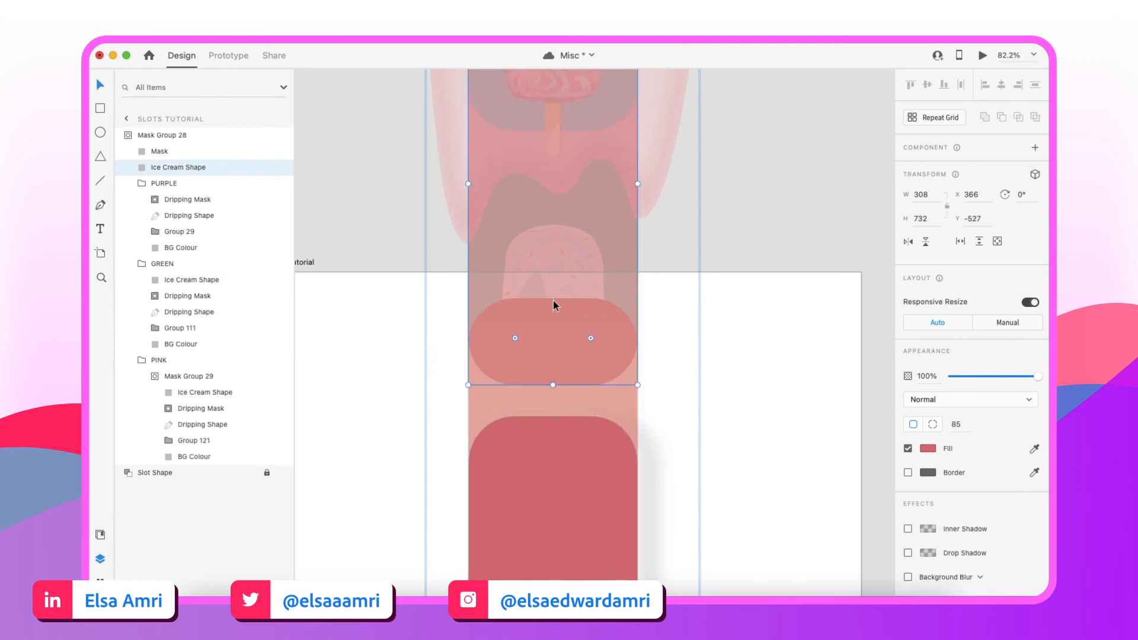
{"action": "left_click", "coordinate": [568, 498]}
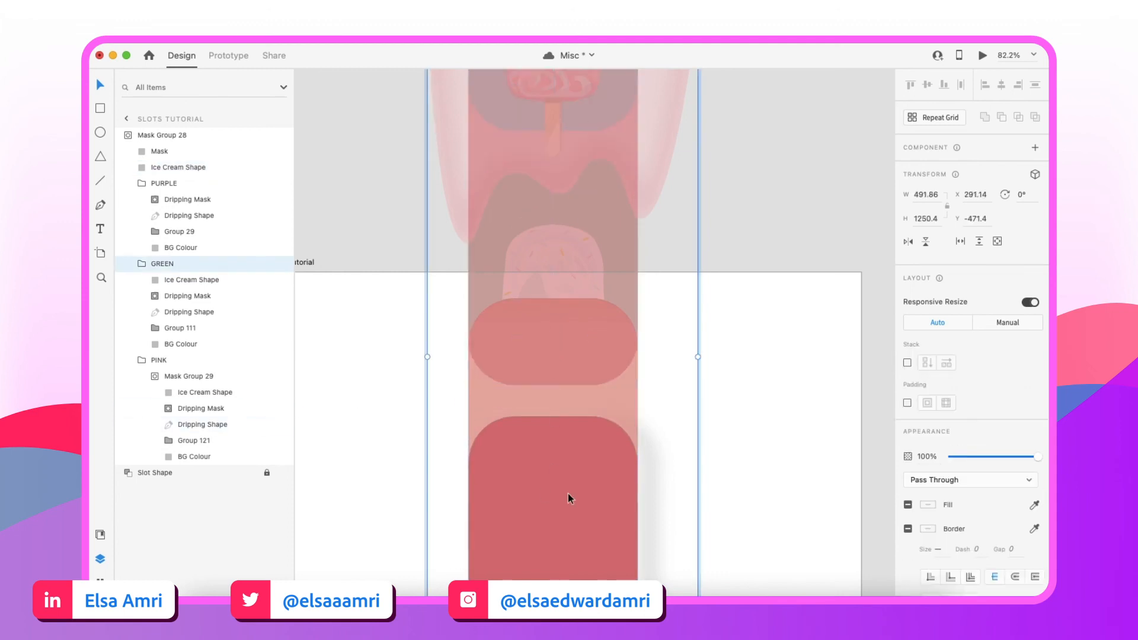
{"action": "left_click", "coordinate": [216, 169]}
{"action": "key", "text": "Delete"}
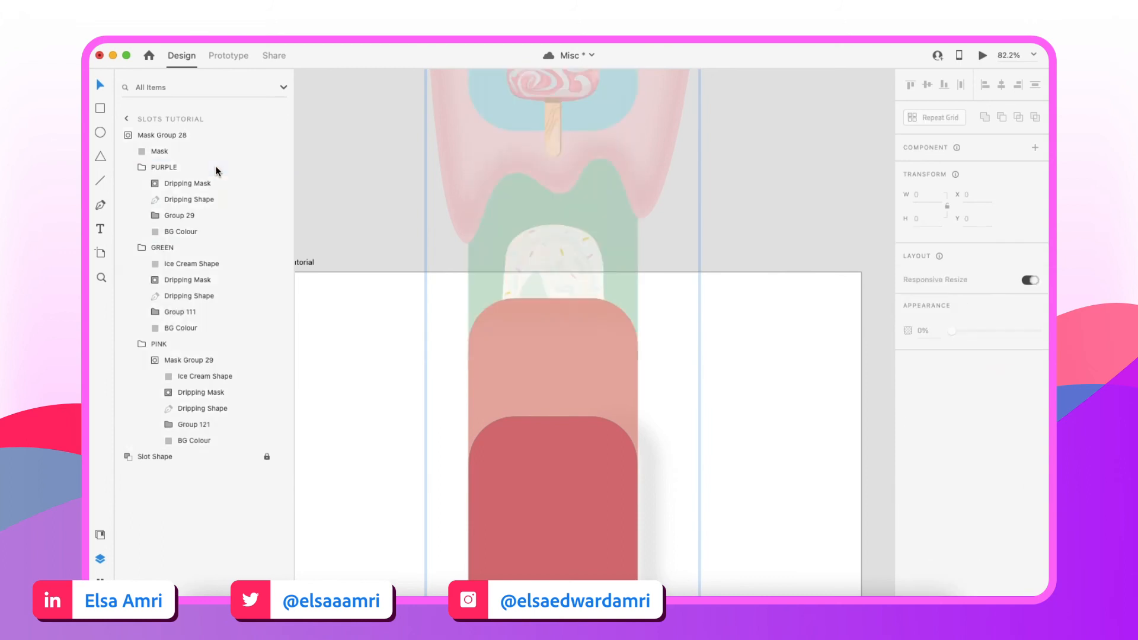
Move GREEN's Ice Cream Shape up to Y -471 so it lines up with the bottom of GREEN's background
{"action": "left_click", "coordinate": [542, 373]}
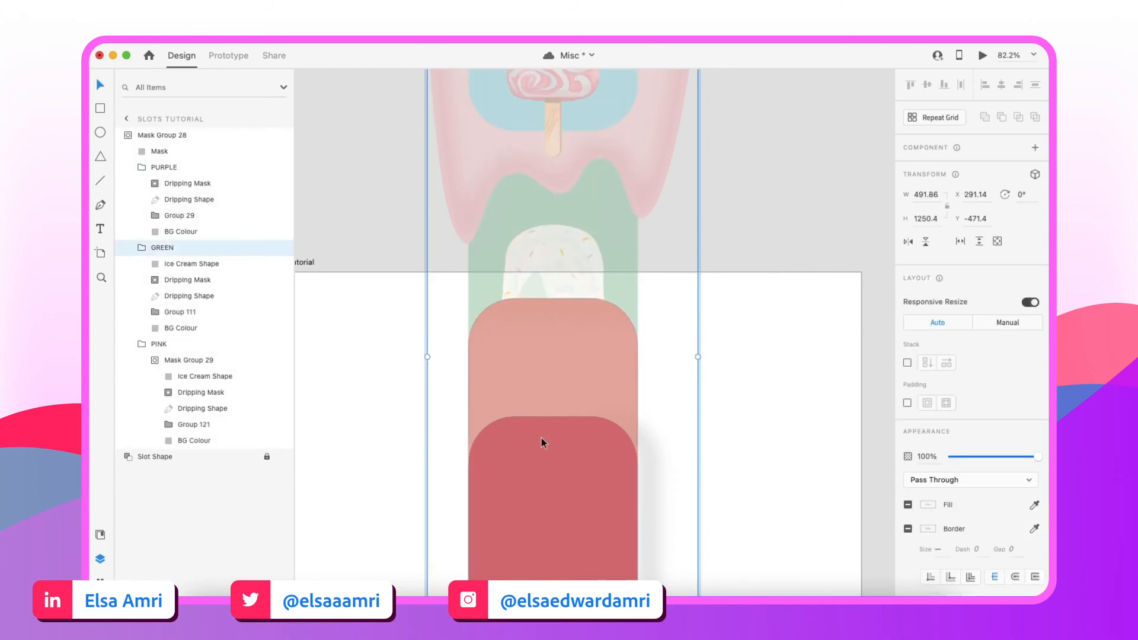
{"action": "left_click", "coordinate": [222, 264]}
{"action": "left_click_drag", "start_coordinate": [578, 543], "coordinate": [580, 248]}
{"action": "scroll", "coordinate": [552, 343], "scroll_direction": "up", "scroll_amount": 5}
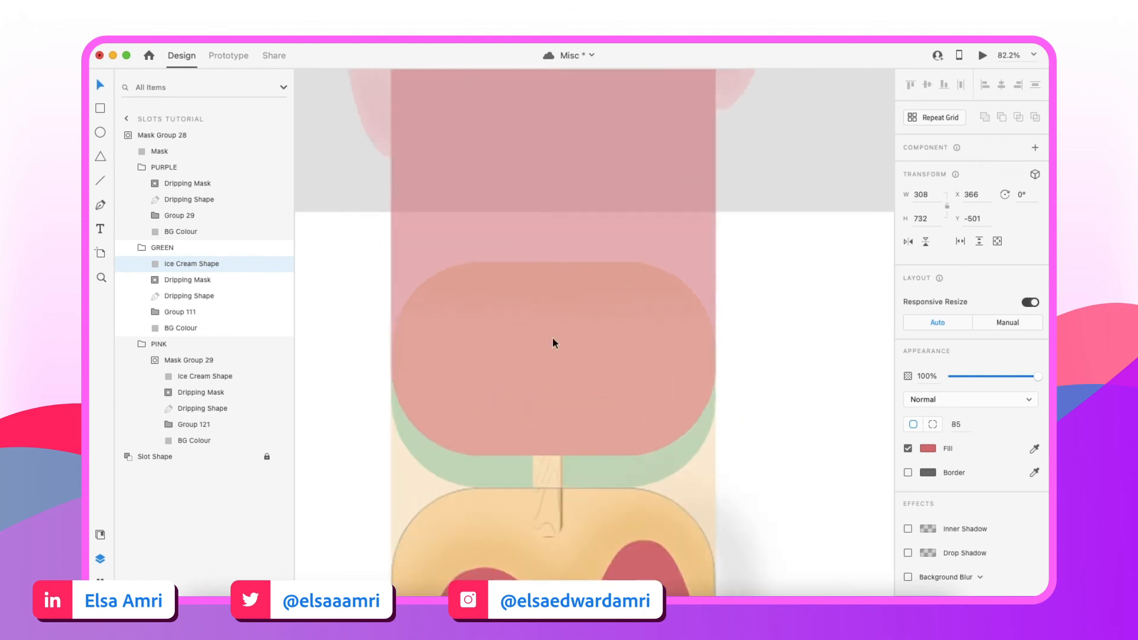
{"action": "left_click_drag", "start_coordinate": [554, 378], "coordinate": [558, 400]}
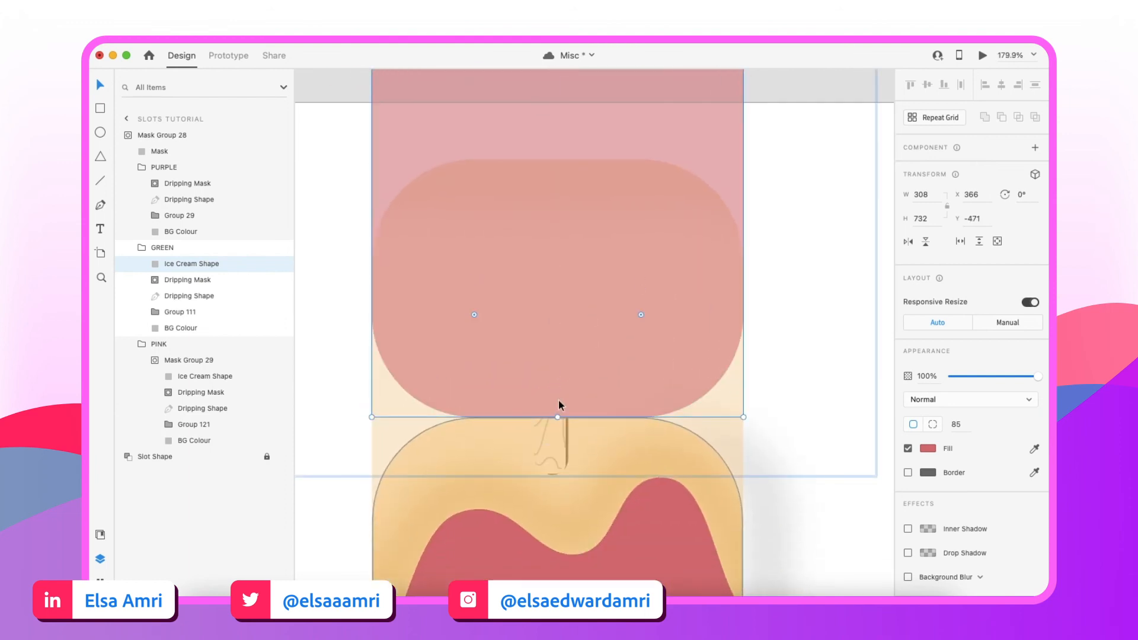
{"action": "scroll", "coordinate": [558, 400], "scroll_direction": "up", "scroll_amount": 6}
{"action": "key", "text": "Up"}
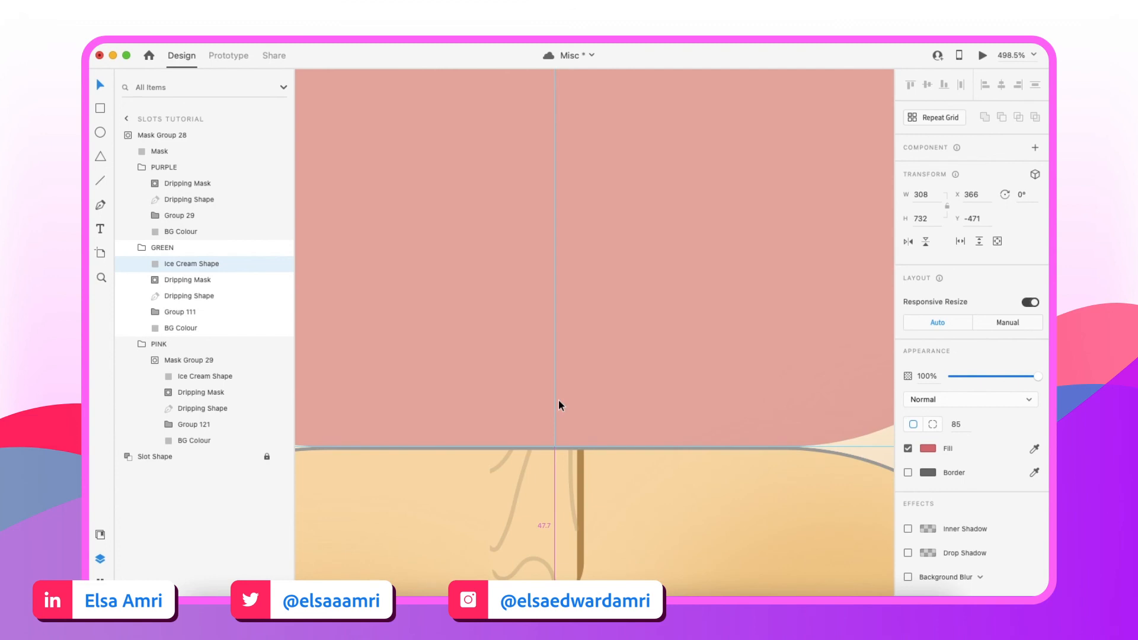
Mask all of the GREEN group's layers with its Ice Cream Shape
{"action": "scroll", "coordinate": [558, 400], "scroll_direction": "down", "scroll_amount": 10}
{"action": "scroll", "coordinate": [558, 406], "scroll_direction": "down", "scroll_amount": 2}
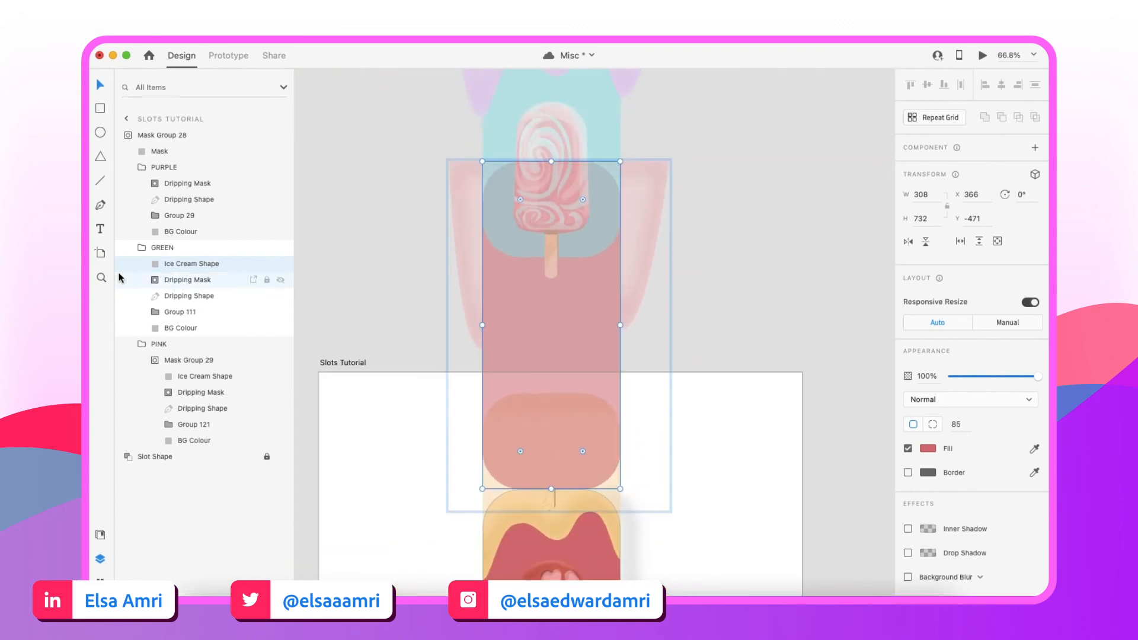
{"action": "left_click", "coordinate": [170, 328], "text": "shift"}
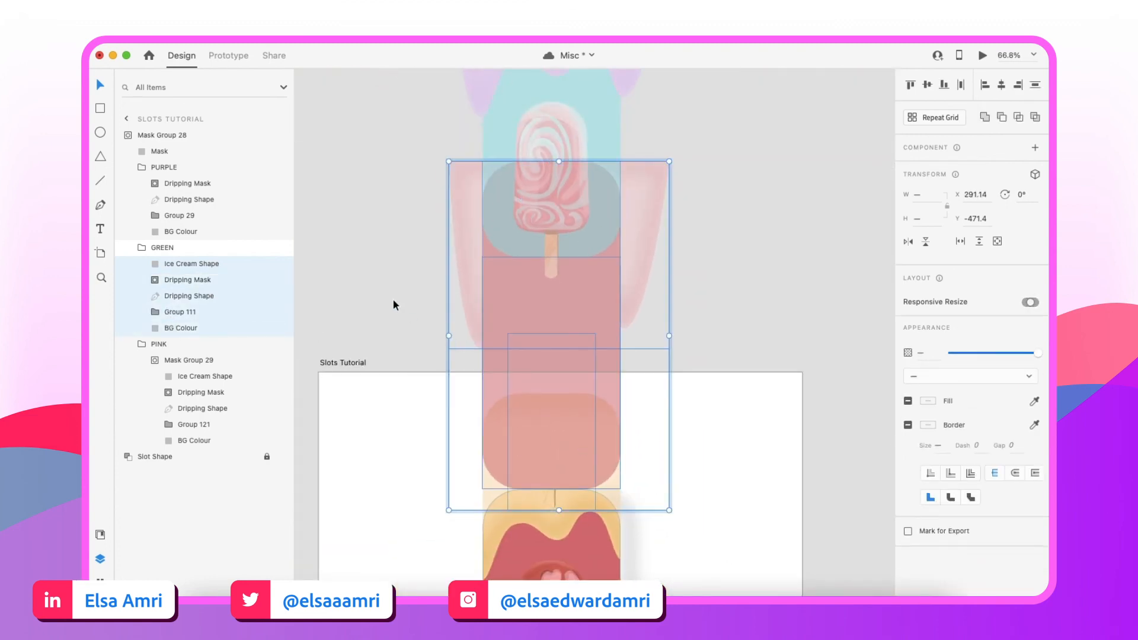
{"action": "key", "text": "super+shift+m"}
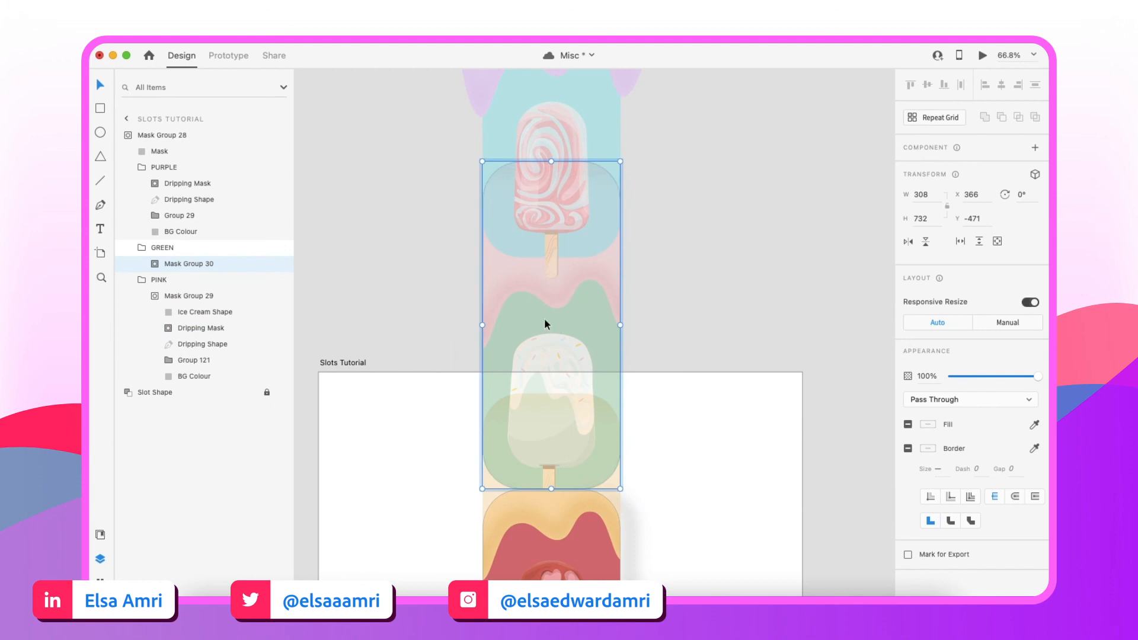
Paste another copy of Ice Cream Shape into the PURPLE group
{"action": "scroll", "coordinate": [545, 324], "scroll_direction": "up", "scroll_amount": 3}
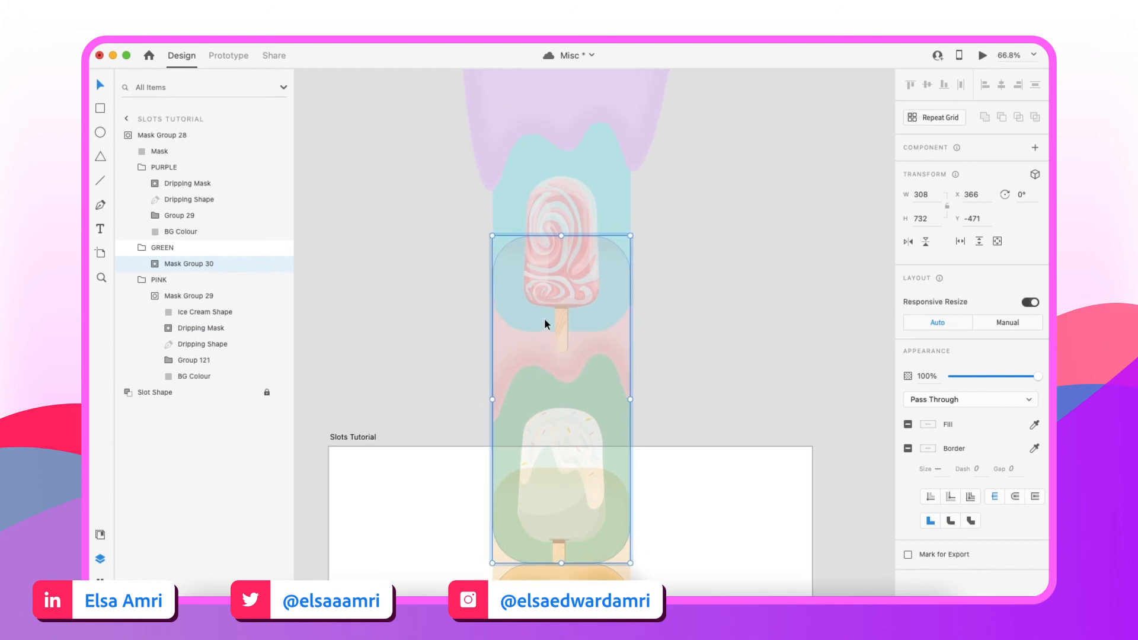
{"action": "double_click", "coordinate": [554, 176]}
{"action": "scroll", "coordinate": [553, 177], "scroll_direction": "up", "scroll_amount": 2}
{"action": "key", "text": "super+v"}
Move PURPLE's Ice Cream Shape up to Y -989, matching its bottom edge to the blue background's bottom edge
{"action": "left_click_drag", "start_coordinate": [600, 560], "coordinate": [598, 153]}
{"action": "left_click_drag", "start_coordinate": [556, 357], "coordinate": [557, 295]}
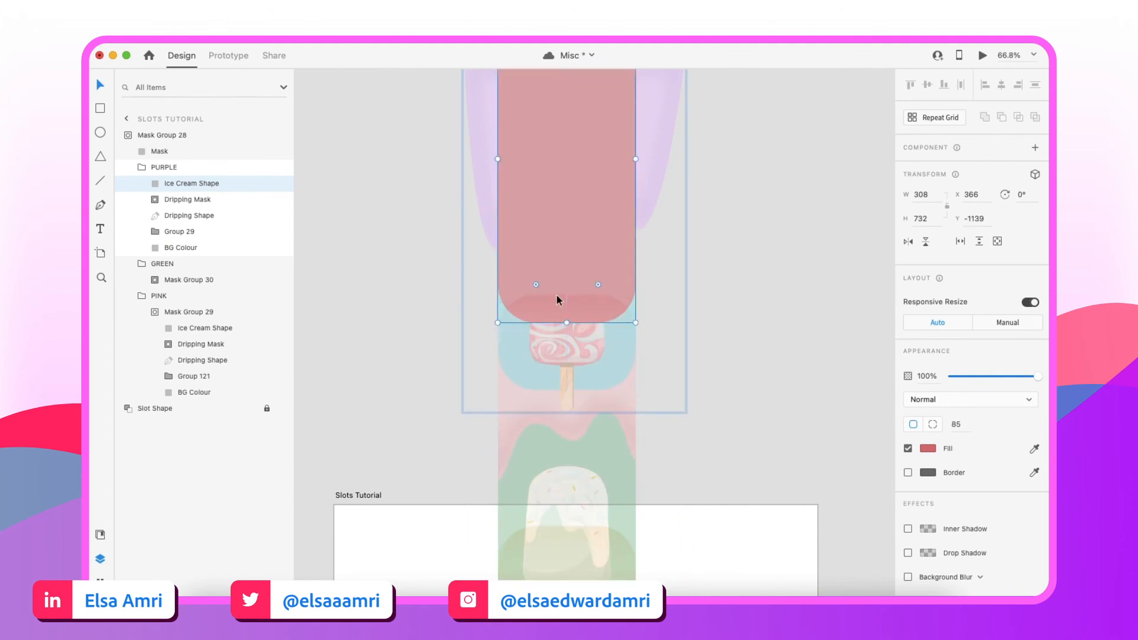
{"action": "scroll", "coordinate": [556, 296], "scroll_direction": "up", "scroll_amount": 5}
{"action": "mouse_move", "coordinate": [573, 336]}
{"action": "left_mouse_down"}
{"action": "mouse_move", "coordinate": [563, 371]}
{"action": "mouse_move", "coordinate": [564, 354]}
{"action": "left_mouse_up"}
{"action": "scroll", "coordinate": [622, 442], "scroll_direction": "up", "scroll_amount": 4}
{"action": "key", "text": "Down"}
{"action": "key", "text": "Down"}
{"action": "key", "text": "Down"}
{"action": "key", "text": "Down"}
{"action": "key", "text": "Down"}
{"action": "key", "text": "Down"}
{"action": "key", "text": "Down"}
{"action": "key", "text": "Down"}
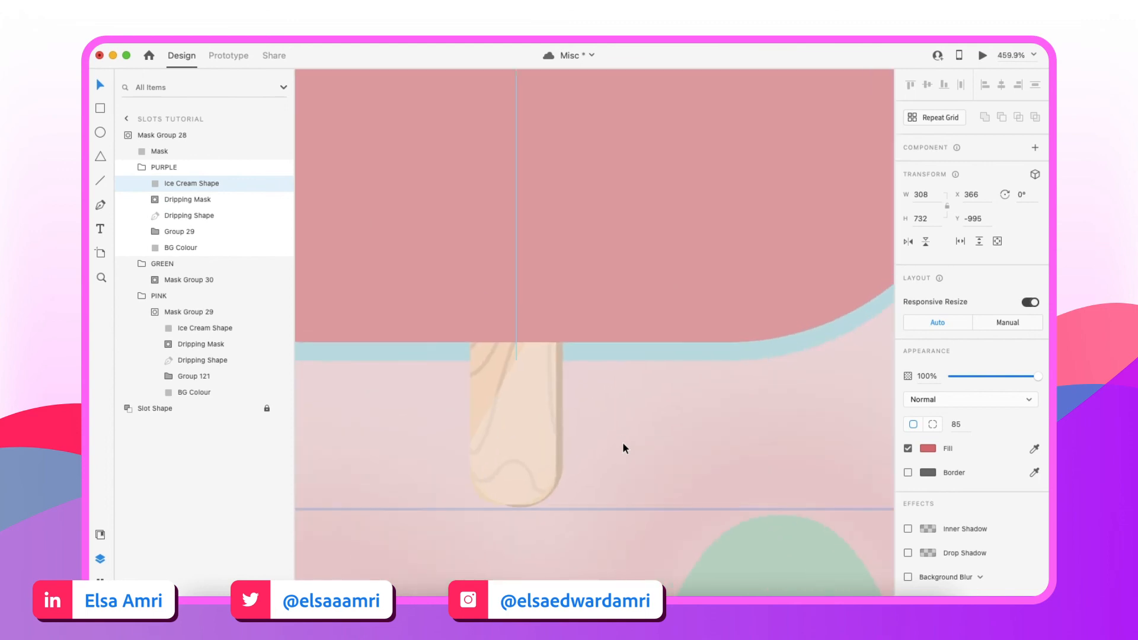
Mask all of the PURPLE group's layers with its Ice Cream Shape
{"action": "scroll", "coordinate": [622, 442], "scroll_direction": "down", "scroll_amount": 10}
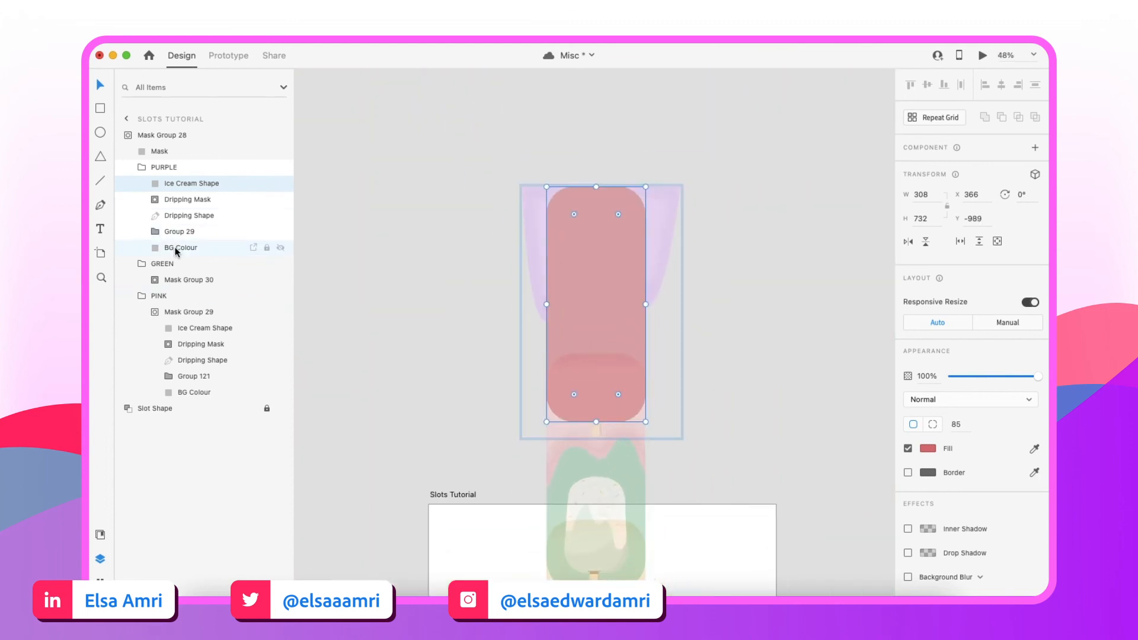
{"action": "left_click", "coordinate": [196, 247], "text": "shift"}
{"action": "key", "text": "super+shift+m"}
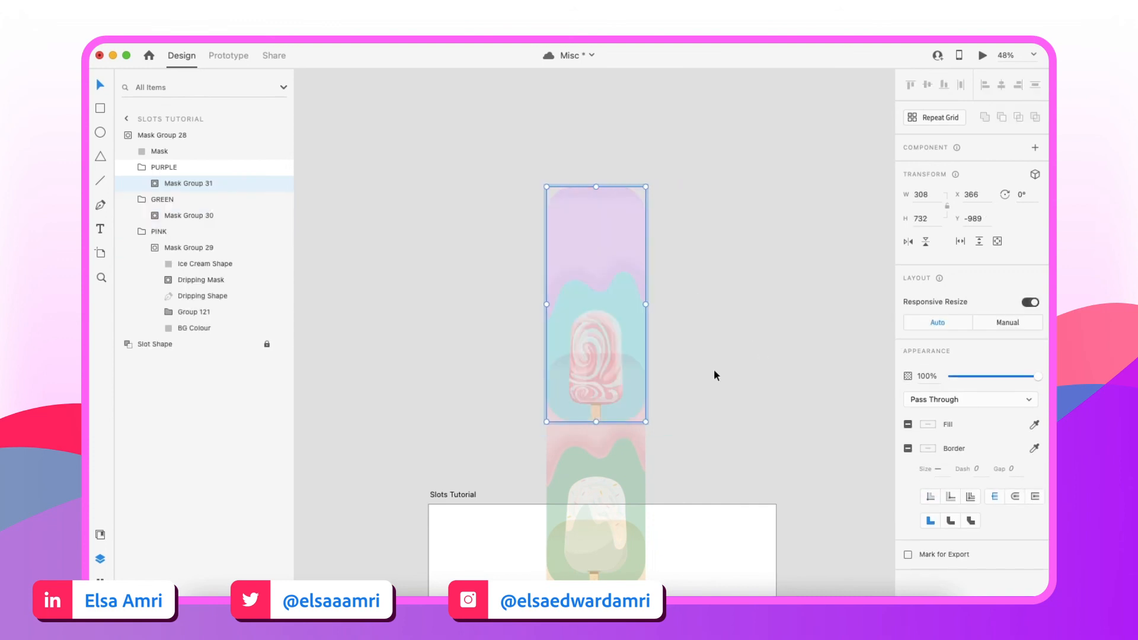
Select the PINK, GREEN and PURPLE groups together and save the document
{"action": "left_click", "coordinate": [578, 550]}
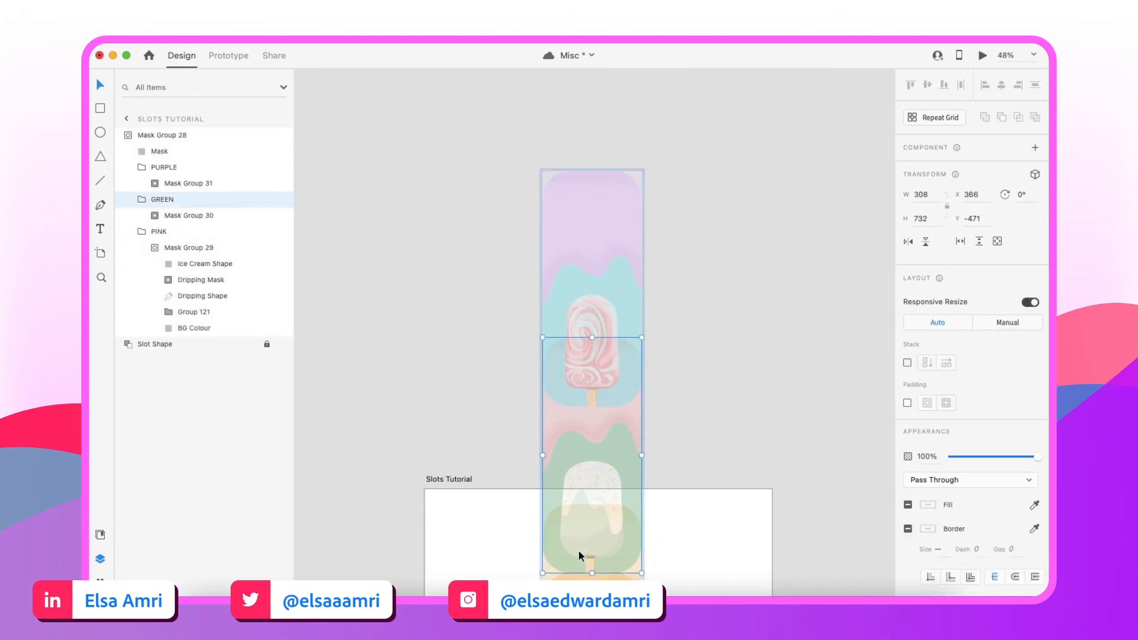
{"action": "scroll", "coordinate": [579, 550], "scroll_direction": "down", "scroll_amount": 5}
{"action": "scroll", "coordinate": [619, 509], "scroll_direction": "down", "scroll_amount": 2}
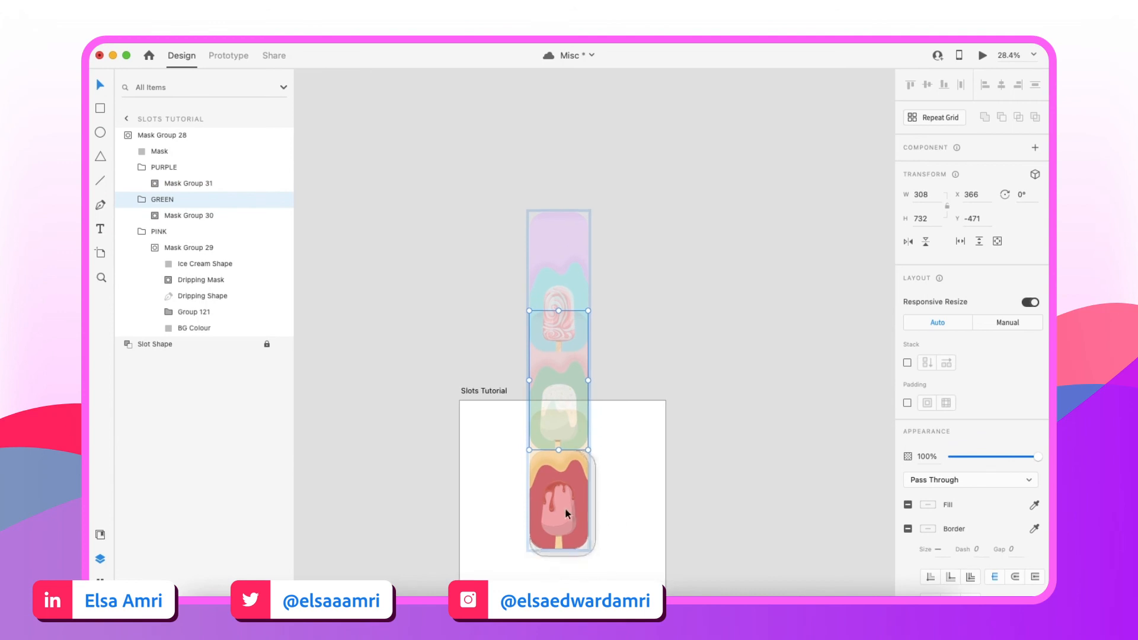
{"action": "left_click", "coordinate": [564, 507]}
{"action": "left_click", "coordinate": [553, 397], "text": "shift"}
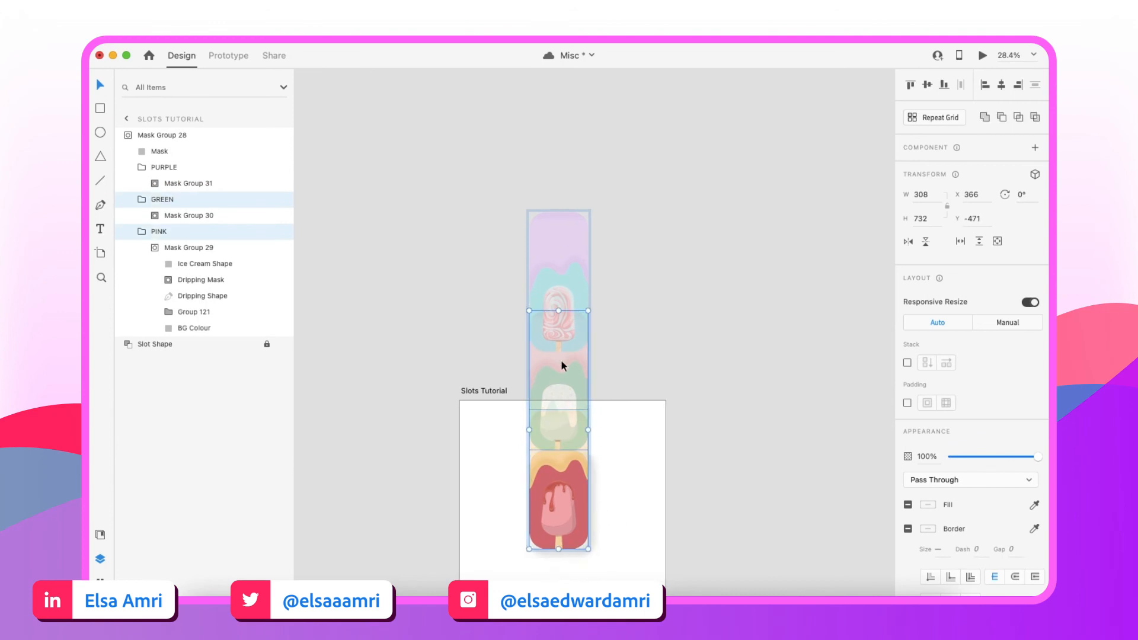
{"action": "left_click", "coordinate": [564, 292], "text": "shift"}
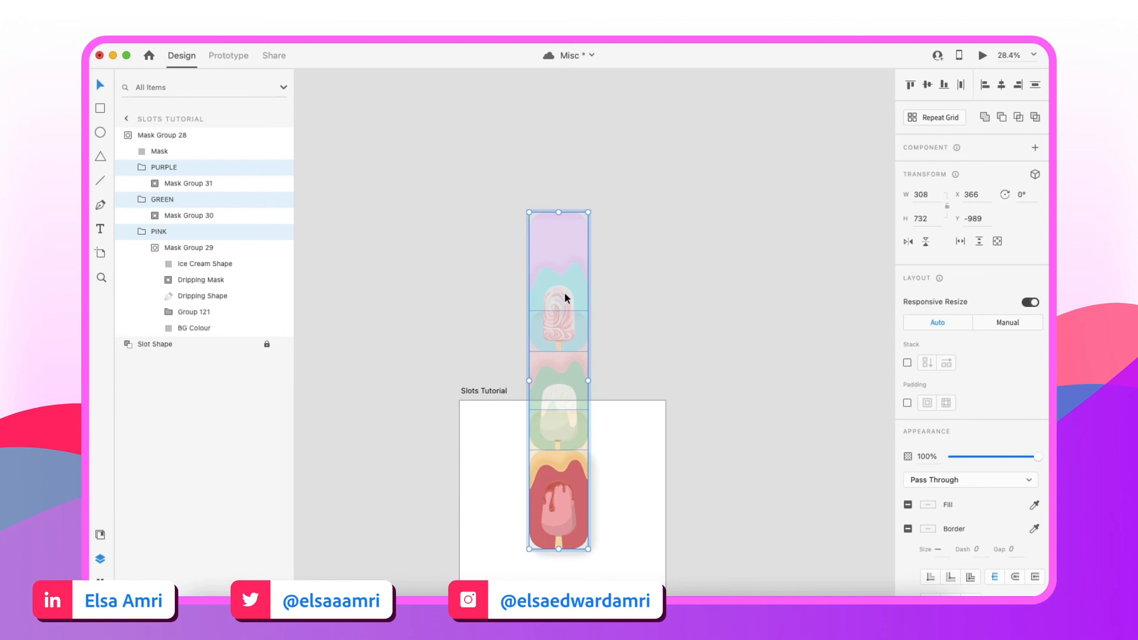
{"action": "key", "text": "super+s"}
Duplicate the three selected groups straight upward, placing the copies above the original PURPLE popsicle
{"action": "key", "text": "alt"}
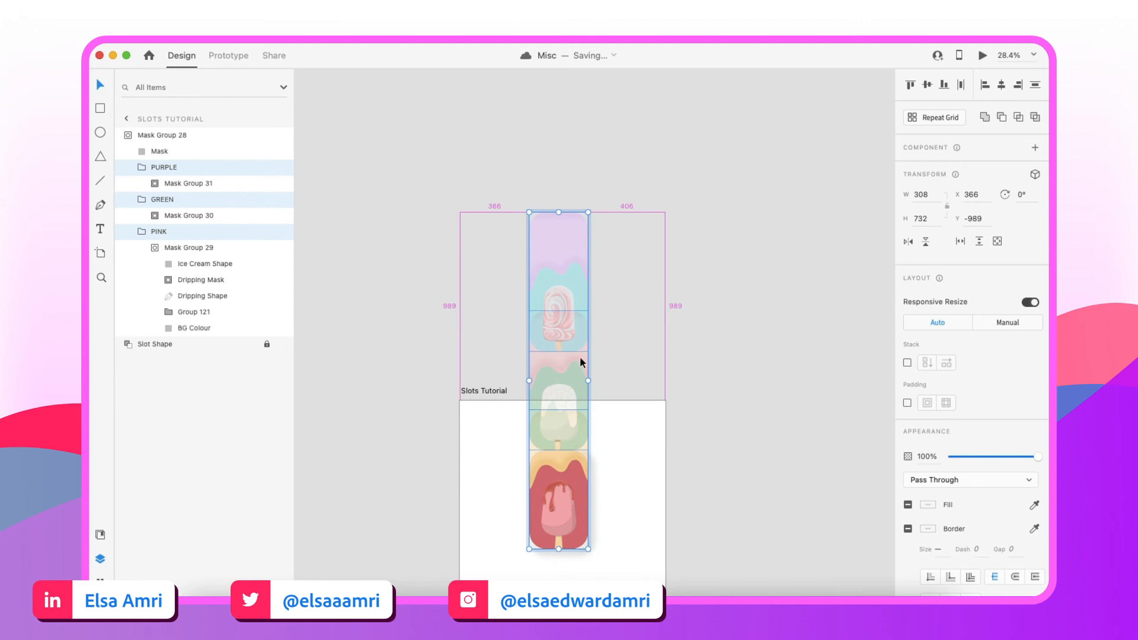
{"action": "left_click_drag", "start_coordinate": [581, 256], "coordinate": [575, 246]}
{"action": "scroll", "coordinate": [552, 270], "scroll_direction": "up", "scroll_amount": 5}
{"action": "left_click_drag", "start_coordinate": [573, 304], "coordinate": [574, 191]}
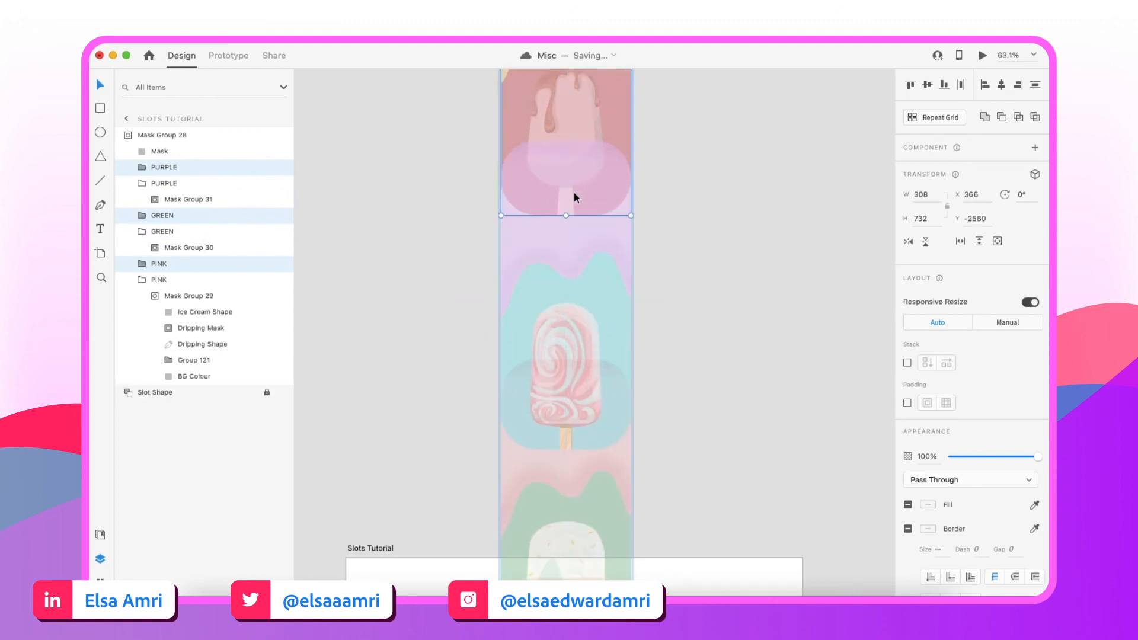
Expand the original PURPLE group's mask group and hide its Dripping Mask and Dripping Shape layers
{"action": "left_click", "coordinate": [155, 202]}
{"action": "left_click", "coordinate": [281, 216]}
{"action": "left_click", "coordinate": [281, 215]}
{"action": "left_click", "coordinate": [280, 231]}
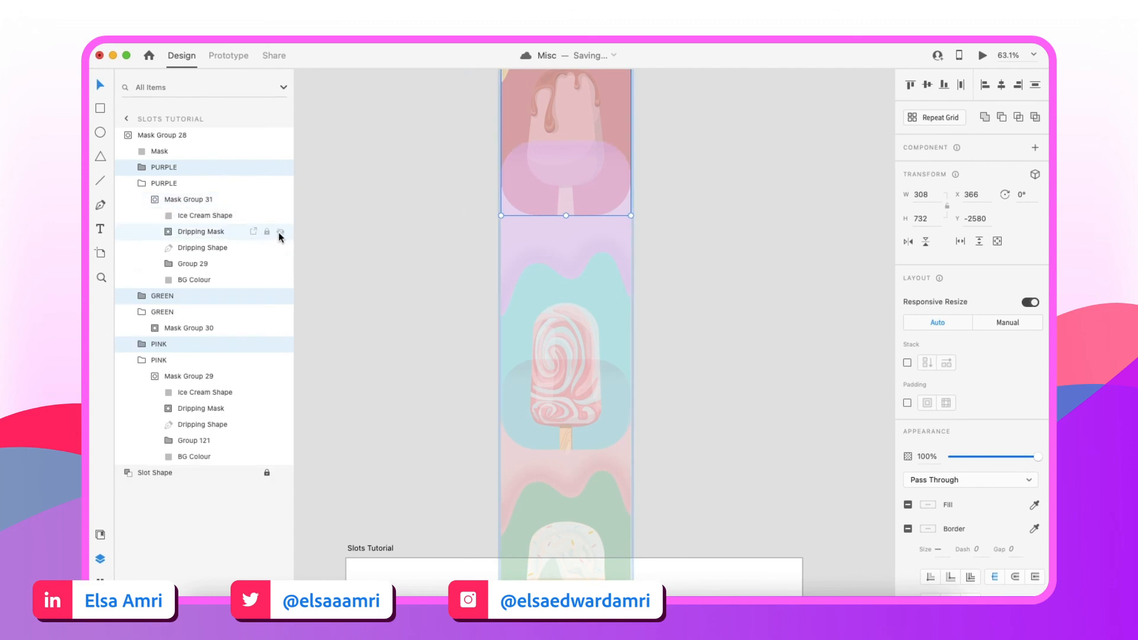
{"action": "left_click", "coordinate": [280, 247]}
Move the duplicated groups down to Y -2543 so the PINK copy lines up with the original PURPLE popsicle
{"action": "scroll", "coordinate": [567, 219], "scroll_direction": "up", "scroll_amount": 3}
{"action": "scroll", "coordinate": [586, 190], "scroll_direction": "up", "scroll_amount": 3}
{"action": "left_click_drag", "start_coordinate": [586, 190], "coordinate": [582, 233]}
{"action": "scroll", "coordinate": [582, 233], "scroll_direction": "up", "scroll_amount": 3}
{"action": "key", "text": "Down"}
{"action": "scroll", "coordinate": [582, 233], "scroll_direction": "down", "scroll_amount": 5}
Show the original PURPLE group's Dripping Mask and Dripping Shape layers again
{"action": "left_click", "coordinate": [281, 231]}
{"action": "left_click", "coordinate": [280, 248]}
{"action": "scroll", "coordinate": [592, 315], "scroll_direction": "down", "scroll_amount": 10}
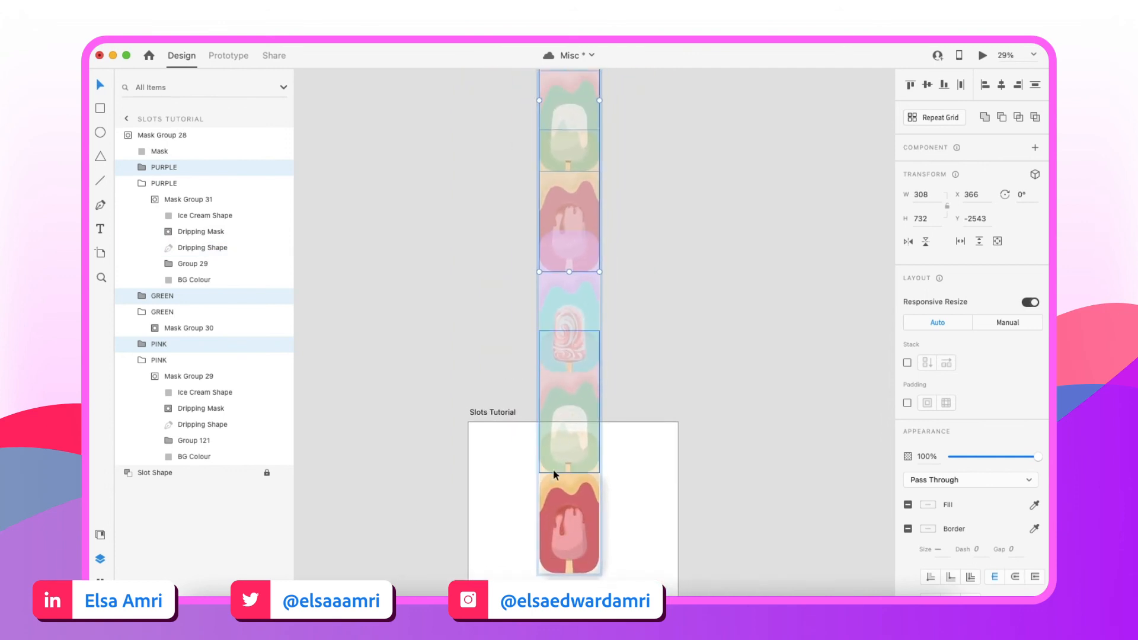
Examine the extended popsicle stack from the original PINK up to the PINK copy, selecting groups to check their order and overlaps
{"action": "scroll", "coordinate": [556, 329], "scroll_direction": "up", "scroll_amount": 2}
{"action": "scroll", "coordinate": [557, 327], "scroll_direction": "down", "scroll_amount": 3}
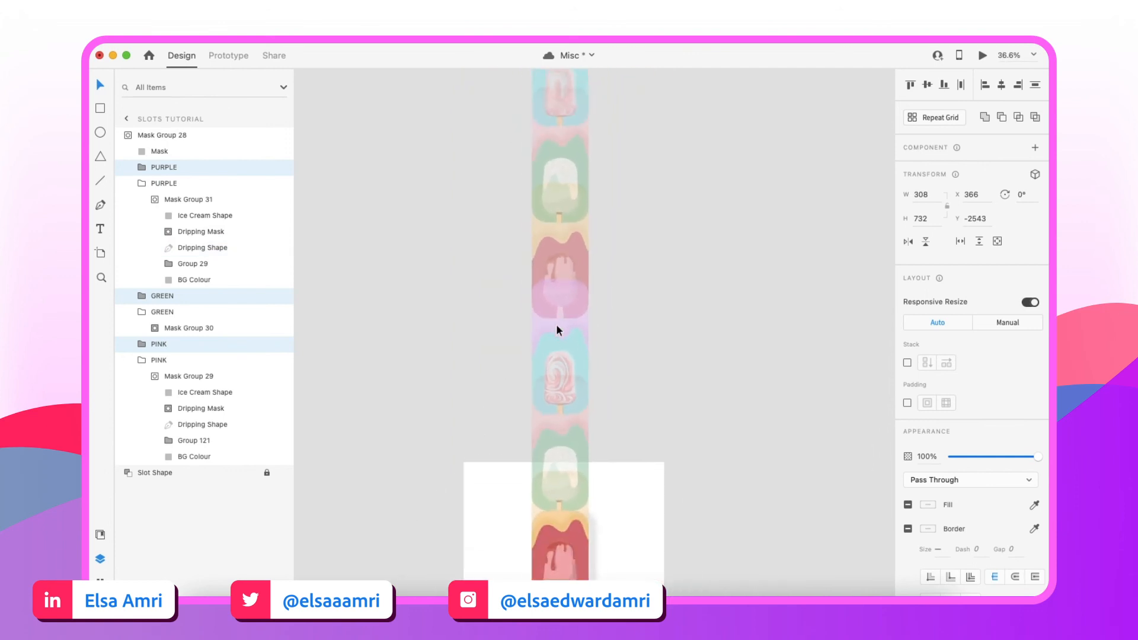
{"action": "left_click", "coordinate": [558, 380]}
{"action": "scroll", "coordinate": [558, 381], "scroll_direction": "down", "scroll_amount": 2}
{"action": "left_click", "coordinate": [562, 502]}
{"action": "scroll", "coordinate": [562, 502], "scroll_direction": "up", "scroll_amount": 1}
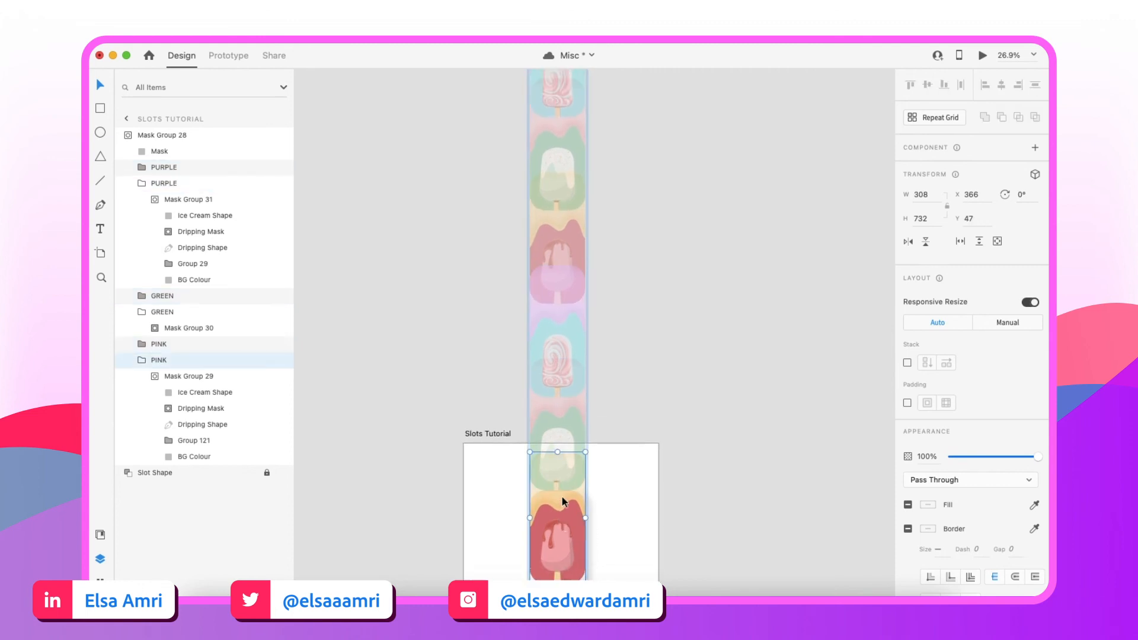
{"action": "left_click", "coordinate": [563, 439]}
{"action": "scroll", "coordinate": [563, 438], "scroll_direction": "up", "scroll_amount": 2}
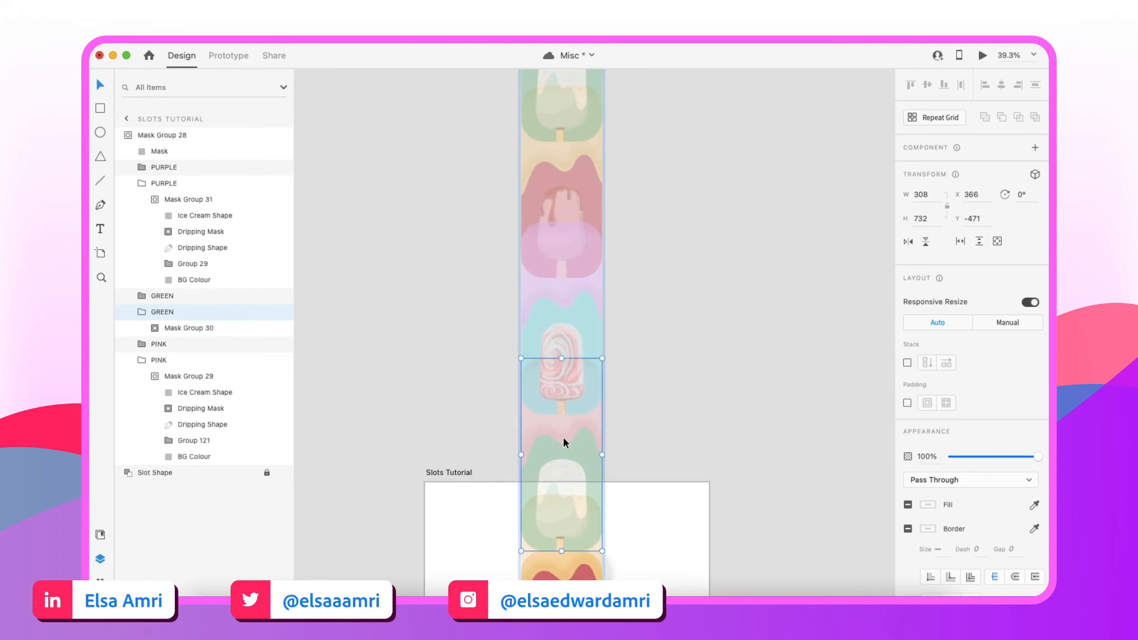
{"action": "scroll", "coordinate": [563, 436], "scroll_direction": "up", "scroll_amount": 1}
{"action": "left_click", "coordinate": [560, 371]}
{"action": "scroll", "coordinate": [560, 371], "scroll_direction": "up", "scroll_amount": 2}
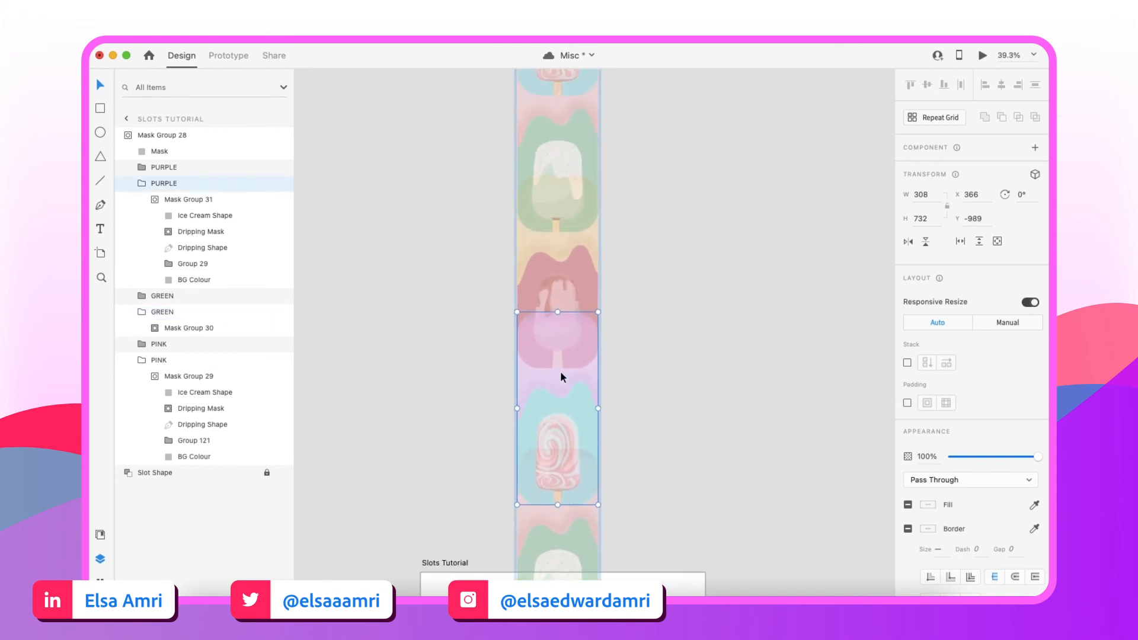
{"action": "scroll", "coordinate": [560, 374], "scroll_direction": "up", "scroll_amount": 2}
{"action": "left_click", "coordinate": [570, 320]}
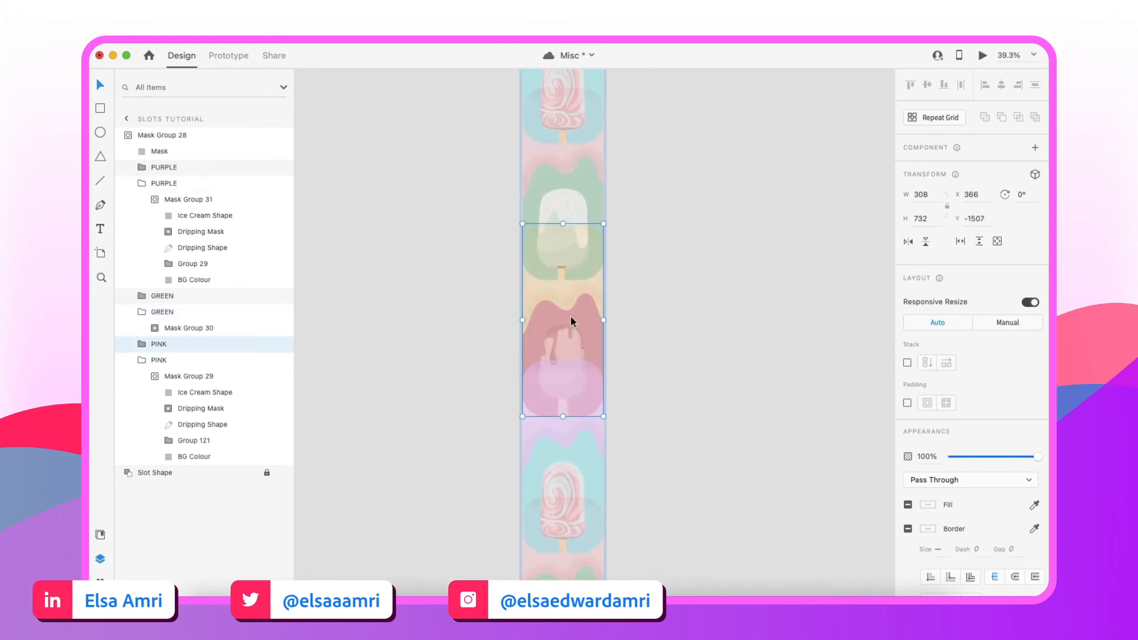
Bring the PINK copy forward in the layer order so it sits directly above the PURPLE copy, just below Mask
{"action": "key", "text": "super+bracketright"}
{"action": "key", "text": "super+bracketright"}
{"action": "key", "text": "super+bracketright"}
{"action": "key", "text": "super+bracketright"}
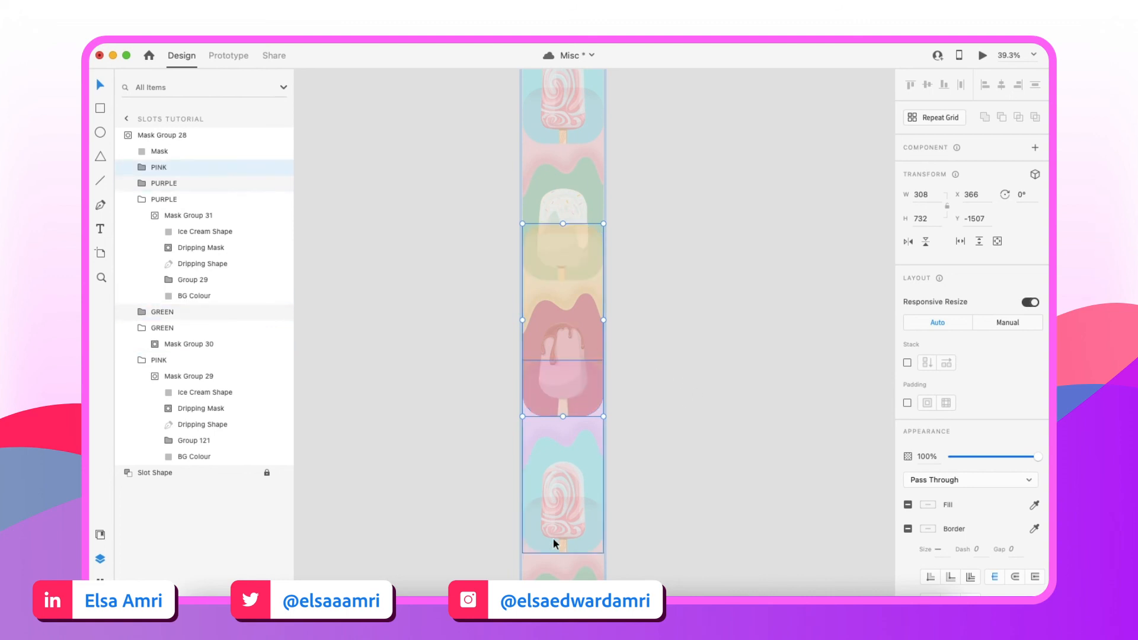
Bring the GREEN copy forward in the layer order so it sits directly above the PINK copy
{"action": "left_click", "coordinate": [558, 184]}
{"action": "scroll", "coordinate": [558, 184], "scroll_direction": "up", "scroll_amount": 2}
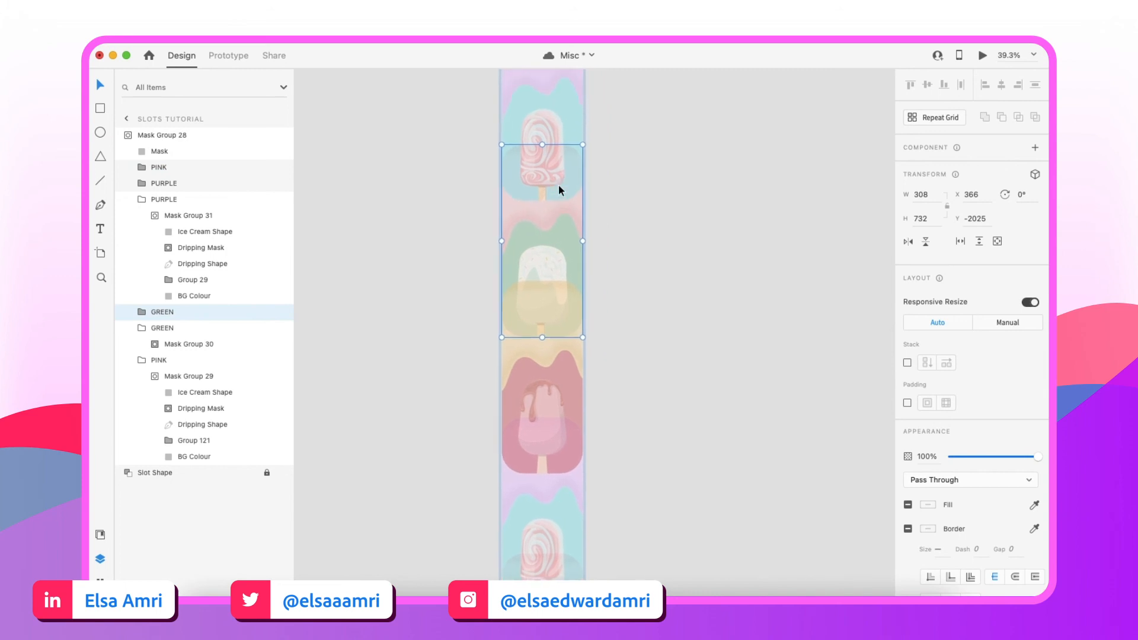
{"action": "key", "text": "super+bracketright"}
{"action": "key", "text": "super+bracketright"}
{"action": "key", "text": "super+bracketright"}
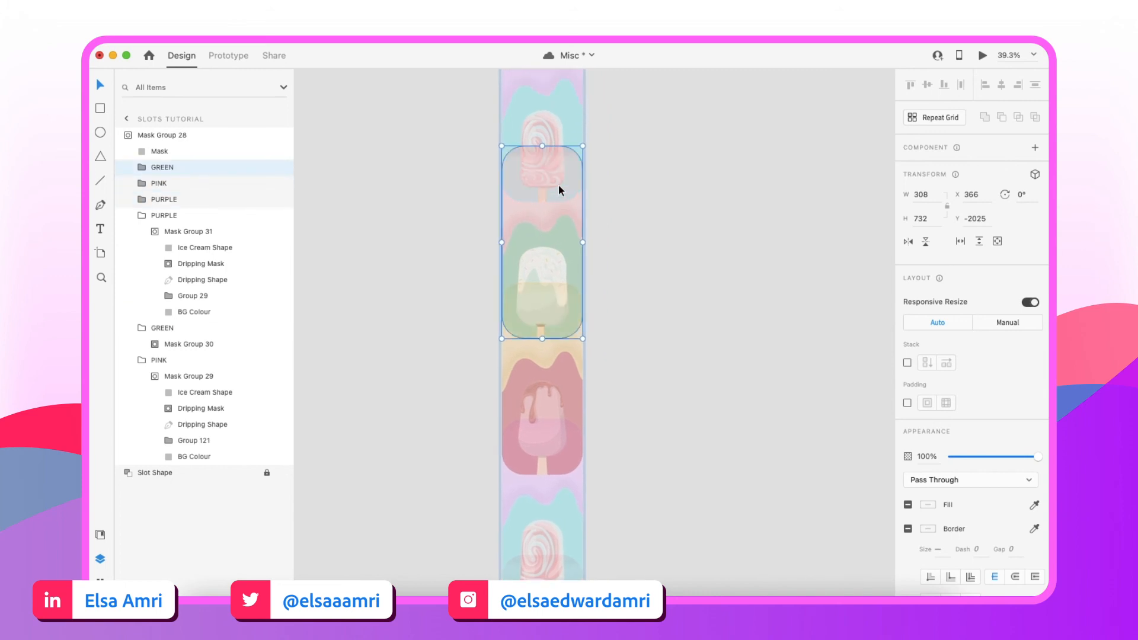
Bring the PURPLE copy forward in the layer order so it sits directly above the GREEN copy
{"action": "left_click", "coordinate": [572, 375]}
{"action": "left_click", "coordinate": [545, 239]}
{"action": "scroll", "coordinate": [545, 239], "scroll_direction": "up", "scroll_amount": 1}
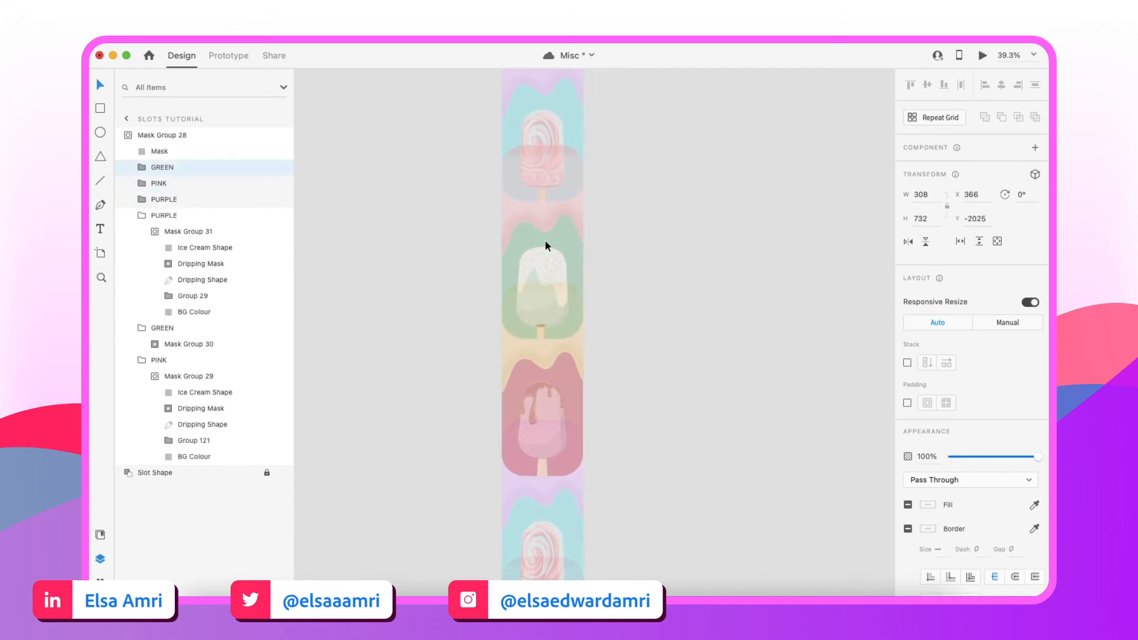
{"action": "scroll", "coordinate": [545, 239], "scroll_direction": "up", "scroll_amount": 1}
{"action": "left_click", "coordinate": [559, 187]}
{"action": "key", "text": "super+bracketright"}
{"action": "key", "text": "super+bracketright"}
{"action": "scroll", "coordinate": [559, 189], "scroll_direction": "up", "scroll_amount": 3}
{"action": "scroll", "coordinate": [559, 189], "scroll_direction": "down", "scroll_amount": 2}
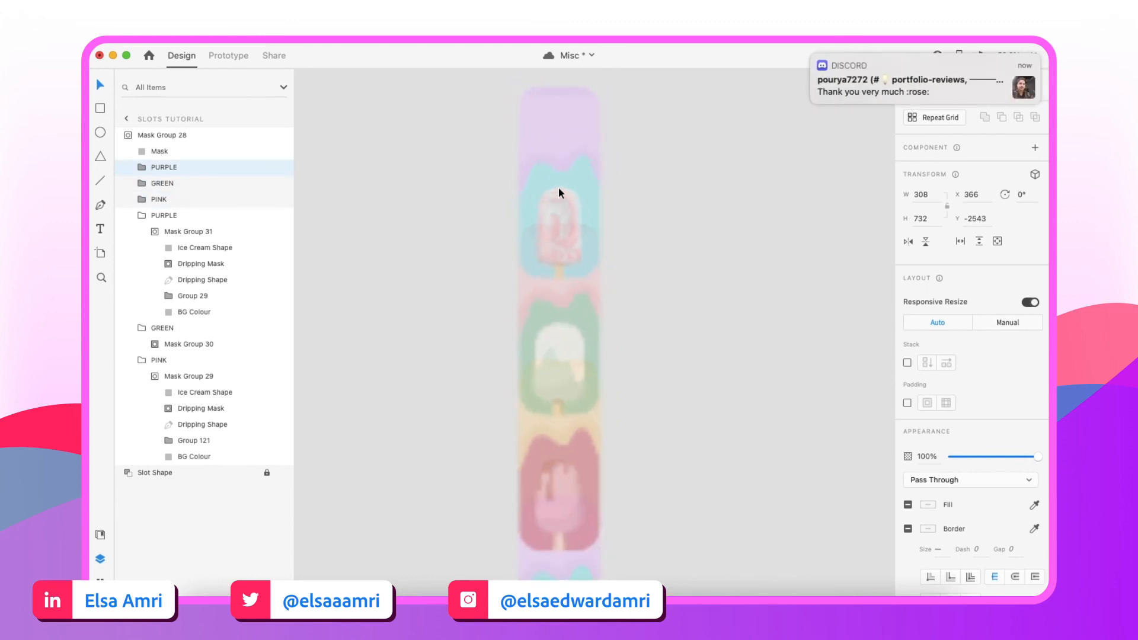
Check the order and overlaps of the restacked popsicle groups down the whole stack, and leave the mask group
{"action": "scroll", "coordinate": [559, 188], "scroll_direction": "down", "scroll_amount": 2}
{"action": "scroll", "coordinate": [546, 318], "scroll_direction": "down", "scroll_amount": 2}
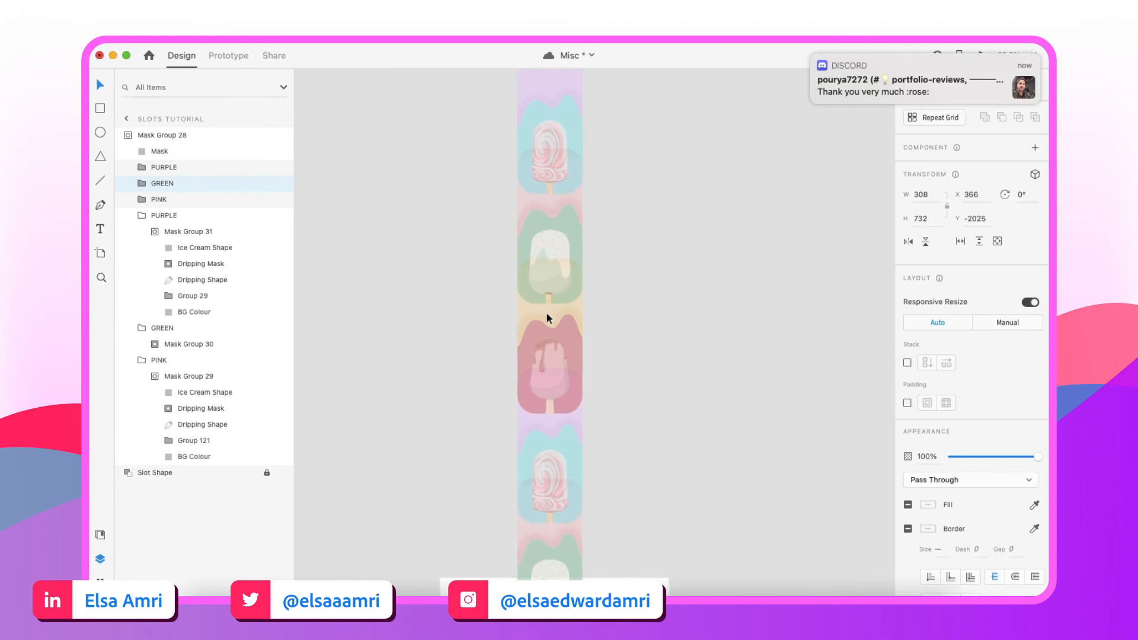
{"action": "left_click", "coordinate": [546, 314]}
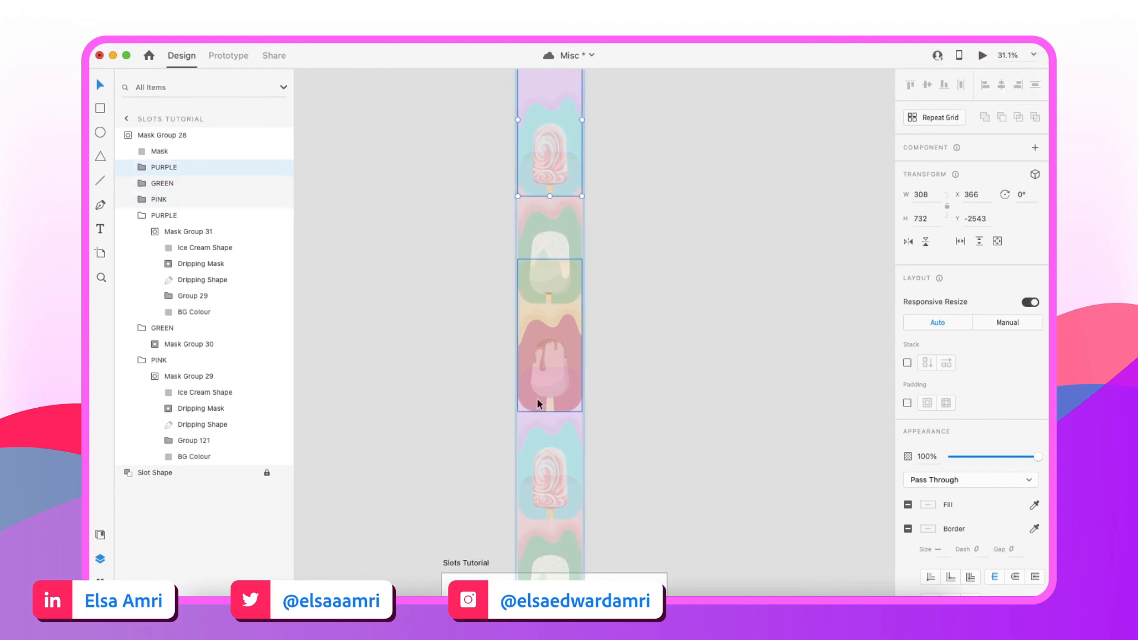
{"action": "left_click", "coordinate": [548, 464]}
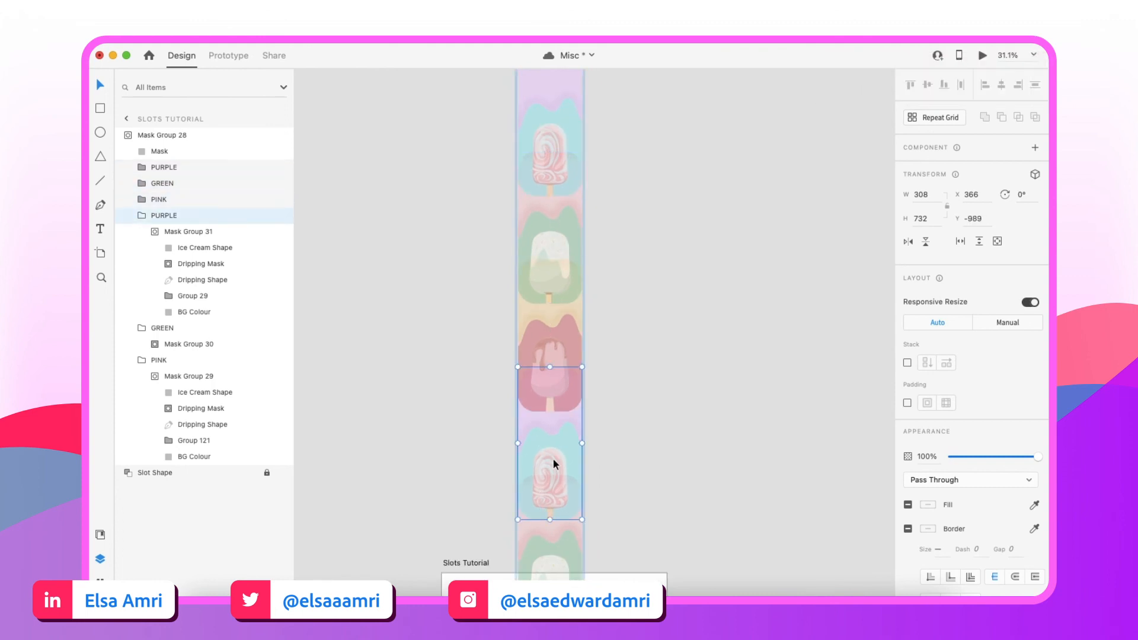
{"action": "scroll", "coordinate": [553, 458], "scroll_direction": "down", "scroll_amount": 3}
{"action": "scroll", "coordinate": [584, 454], "scroll_direction": "down", "scroll_amount": 2}
{"action": "left_click", "coordinate": [595, 454]}
{"action": "scroll", "coordinate": [595, 454], "scroll_direction": "down", "scroll_amount": 2}
{"action": "scroll", "coordinate": [595, 454], "scroll_direction": "right", "scroll_amount": 1}
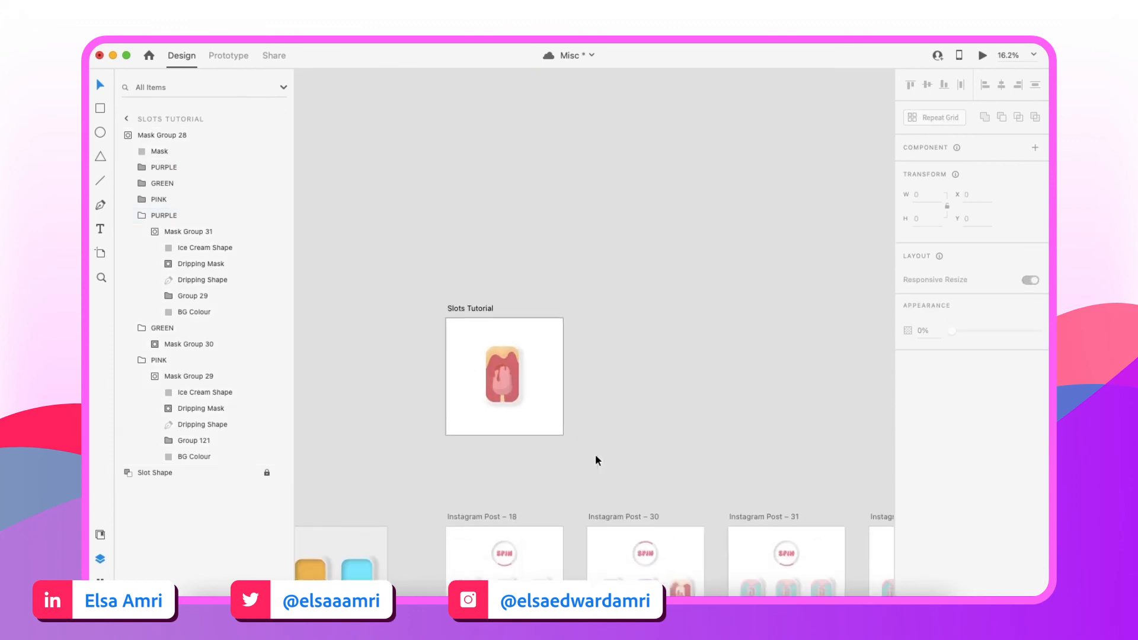
Duplicate the Slots Tutorial artboard and align the copy beside the original with a 340 px gap
{"action": "left_click", "coordinate": [464, 307]}
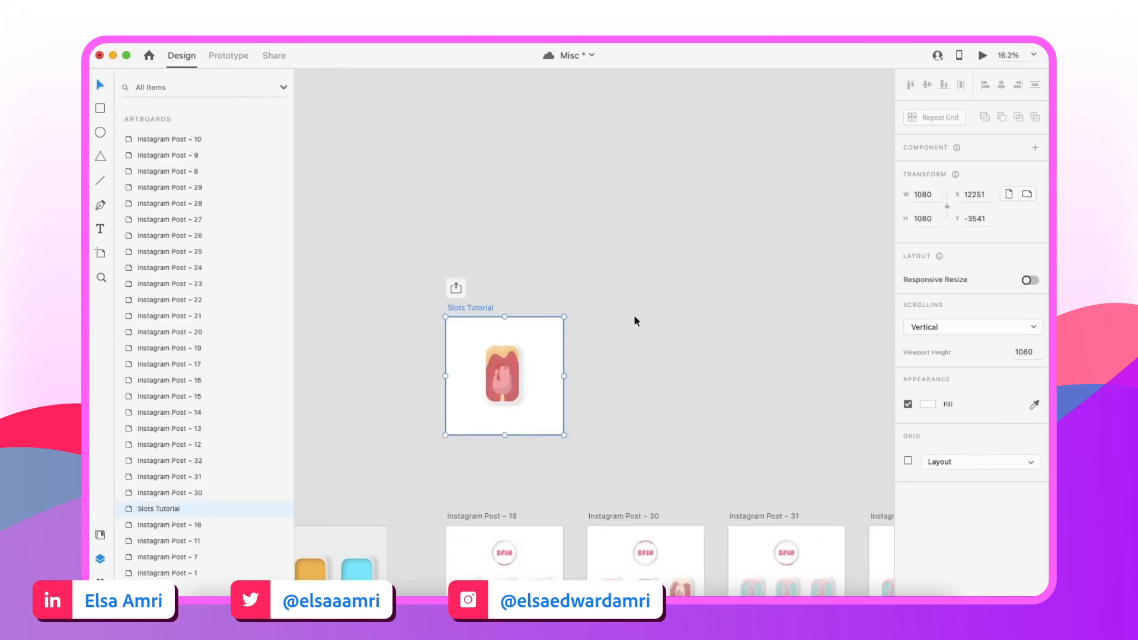
{"action": "key", "text": "super+d"}
{"action": "scroll", "coordinate": [628, 314], "scroll_direction": "up", "scroll_amount": 3}
{"action": "left_click", "coordinate": [605, 305]}
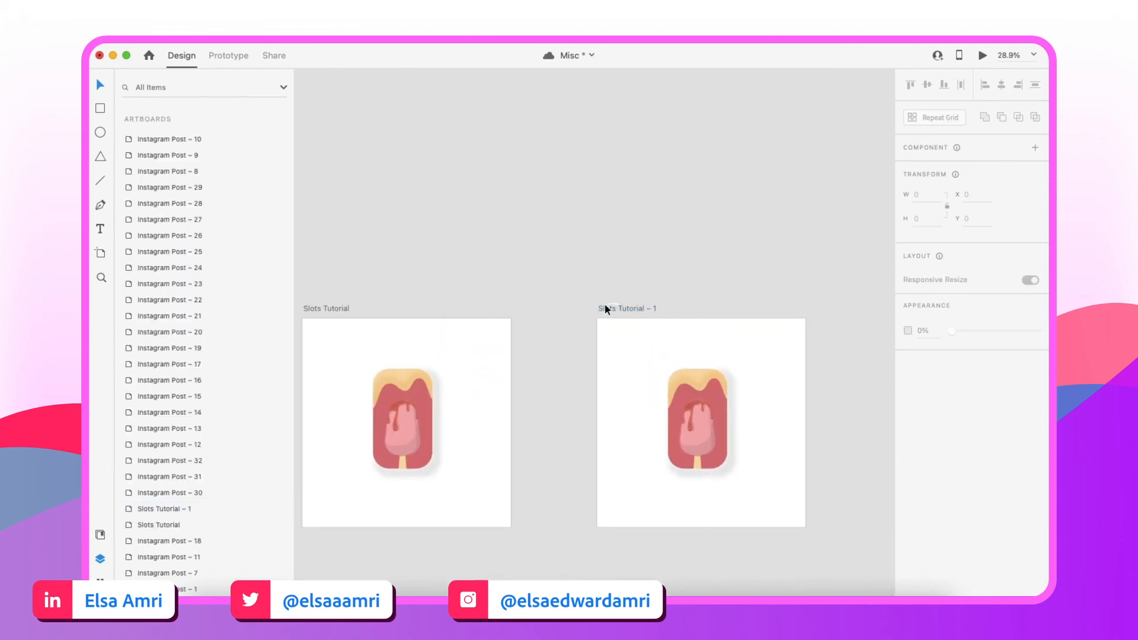
{"action": "left_click_drag", "start_coordinate": [604, 307], "coordinate": [589, 308]}
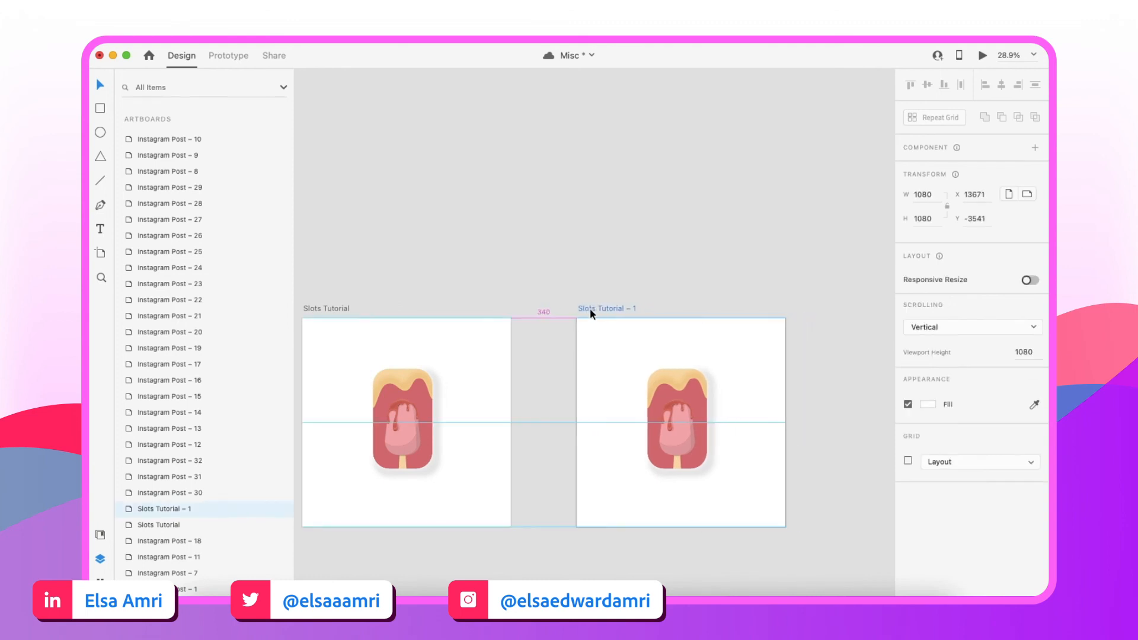
Select all six colour groups inside the Slots Tutorial – 1 mask group and move them down until the upper GREEN popsicle fills the slot
{"action": "scroll", "coordinate": [589, 309], "scroll_direction": "down", "scroll_amount": 1}
{"action": "scroll", "coordinate": [590, 310], "scroll_direction": "up", "scroll_amount": 3}
{"action": "double_click", "coordinate": [687, 334]}
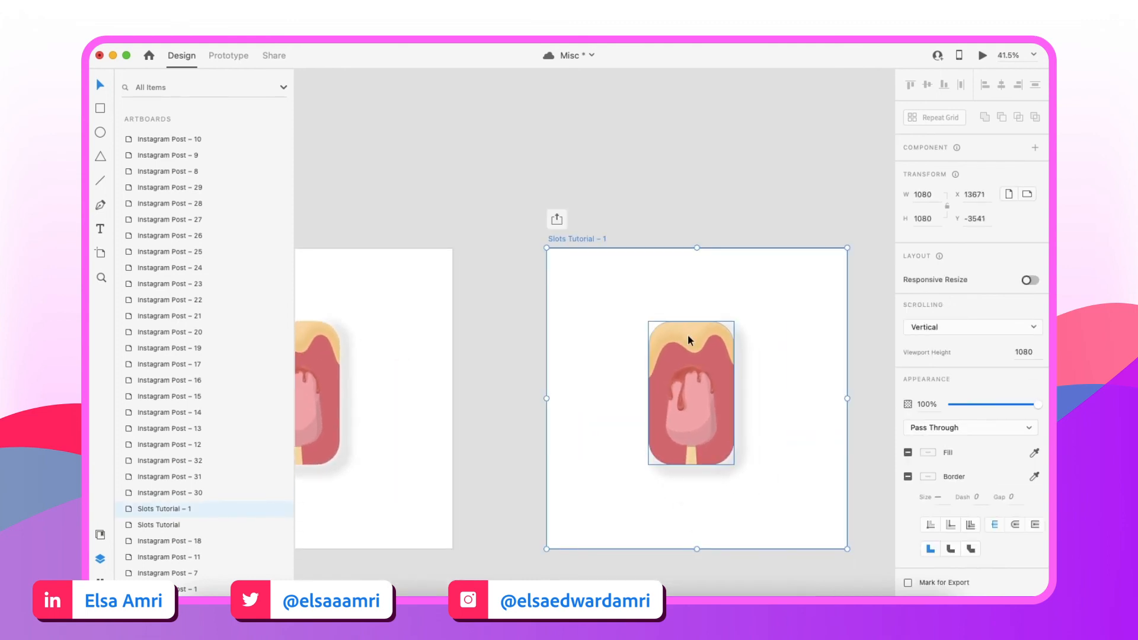
{"action": "left_click", "coordinate": [638, 293]}
{"action": "scroll", "coordinate": [637, 272], "scroll_direction": "up", "scroll_amount": 2}
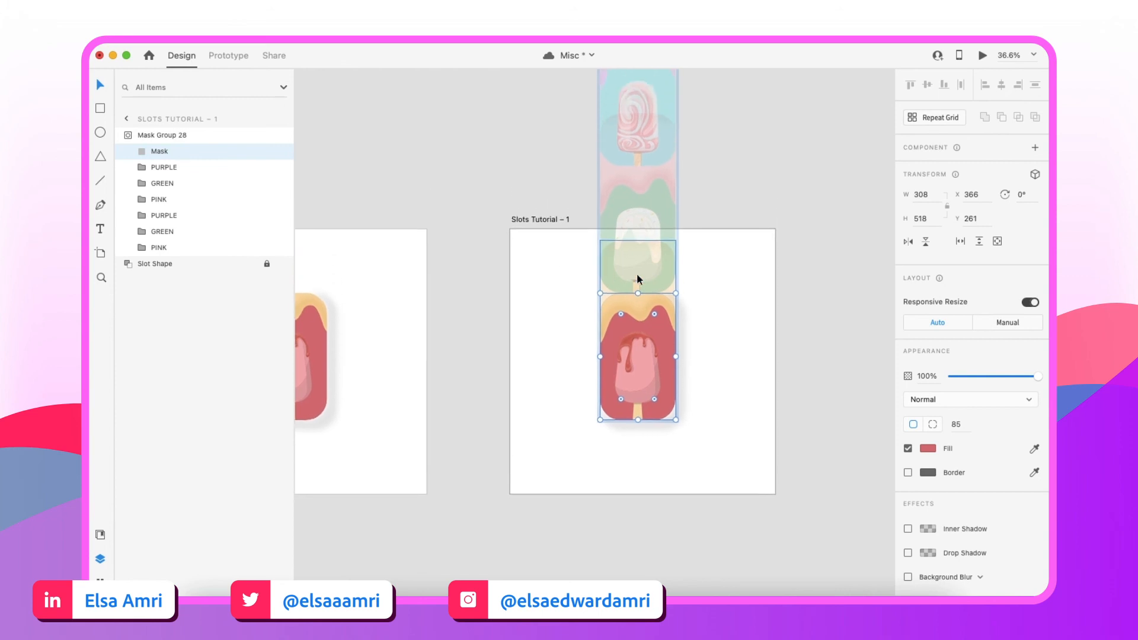
{"action": "left_click", "coordinate": [189, 168]}
{"action": "left_click", "coordinate": [190, 246], "text": "shift"}
{"action": "left_click_drag", "start_coordinate": [649, 103], "coordinate": [642, 484]}
{"action": "left_click_drag", "start_coordinate": [653, 199], "coordinate": [650, 363]}
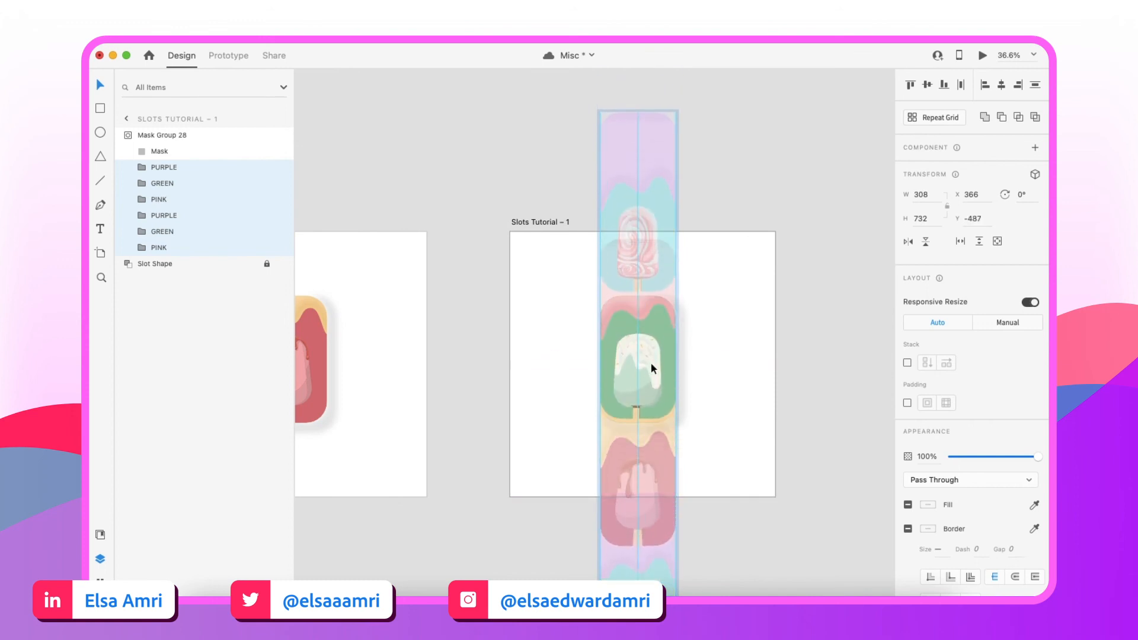
Fine-tune the six groups' vertical position to Y -471 so the GREEN popsicle's rounded base fits the mask's lower edge
{"action": "scroll", "coordinate": [651, 426], "scroll_direction": "up", "scroll_amount": 5}
{"action": "scroll", "coordinate": [651, 426], "scroll_direction": "up", "scroll_amount": 4}
{"action": "left_click_drag", "start_coordinate": [650, 417], "coordinate": [652, 371]}
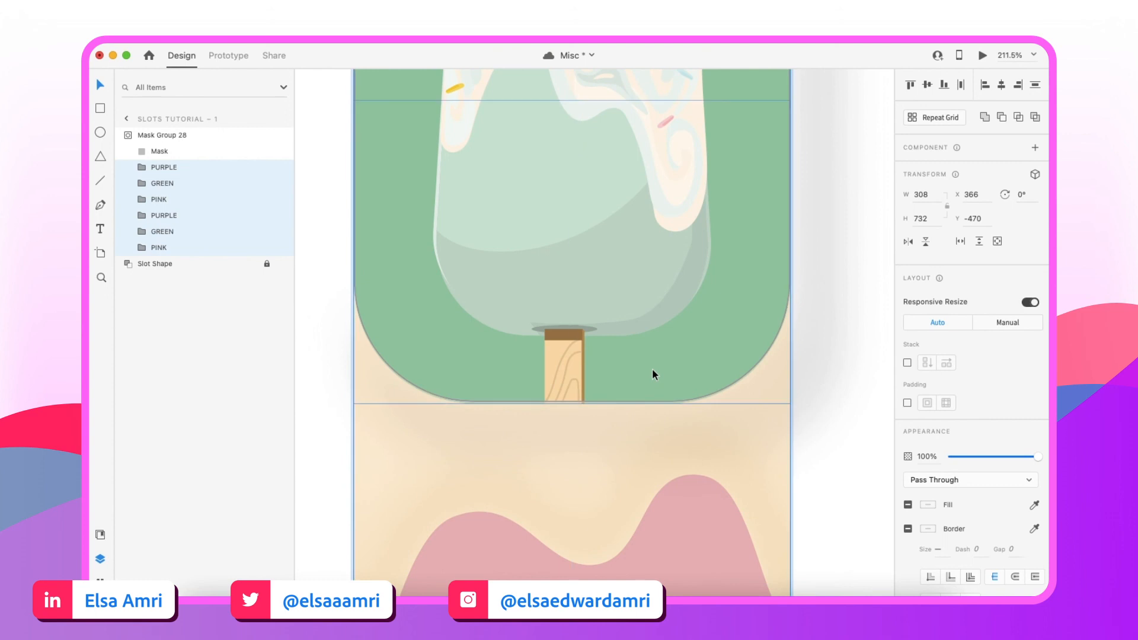
{"action": "scroll", "coordinate": [652, 369], "scroll_direction": "up", "scroll_amount": 3}
{"action": "key", "text": "Up"}
{"action": "scroll", "coordinate": [663, 370], "scroll_direction": "down", "scroll_amount": 13}
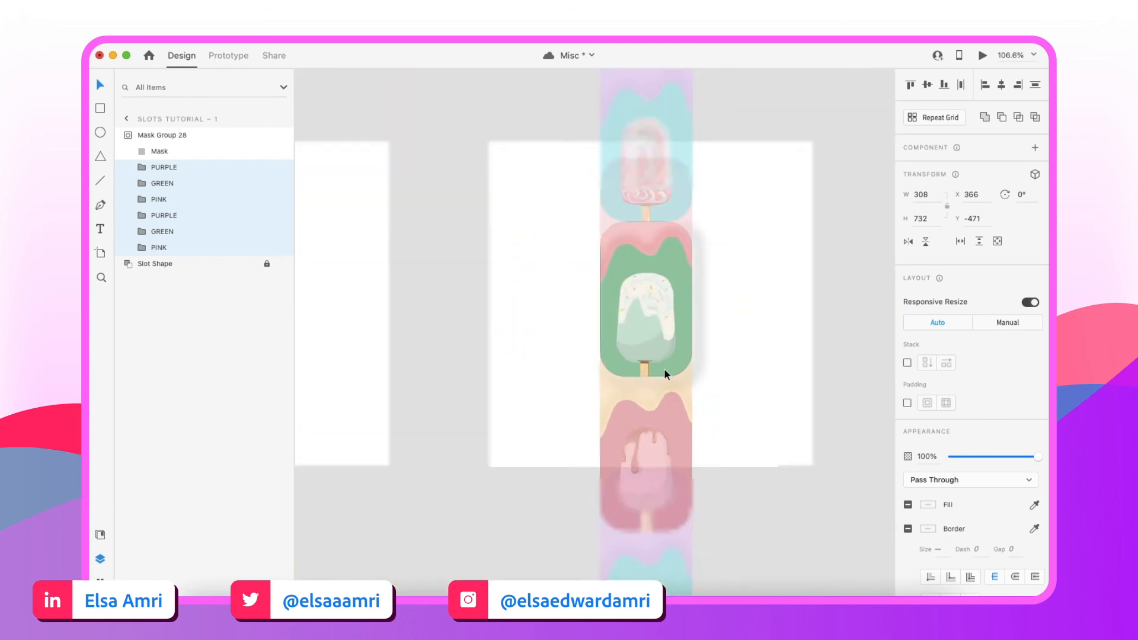
{"action": "left_click", "coordinate": [735, 344]}
{"action": "scroll", "coordinate": [678, 335], "scroll_direction": "down", "scroll_amount": 1}
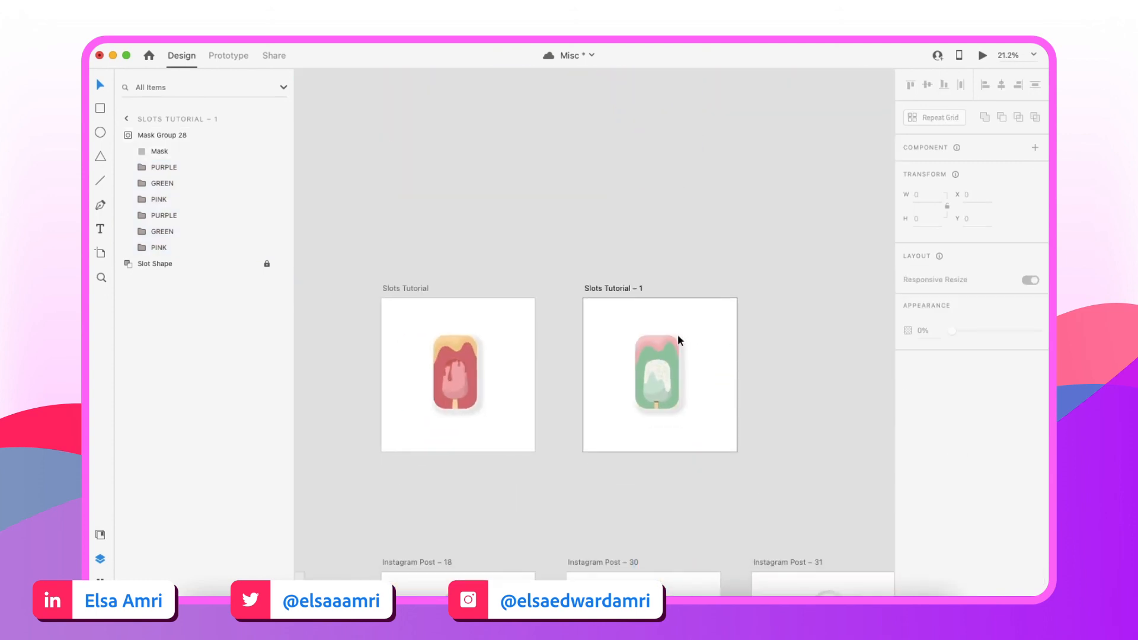
Link the Slots Tutorial artboard to Slots Tutorial – 1 with a Tap trigger and an Auto-Animate action
{"action": "left_click", "coordinate": [417, 289]}
{"action": "left_click", "coordinate": [228, 55]}
{"action": "left_click_drag", "start_coordinate": [534, 362], "coordinate": [606, 373]}
{"action": "scroll", "coordinate": [531, 383], "scroll_direction": "up", "scroll_amount": 1}
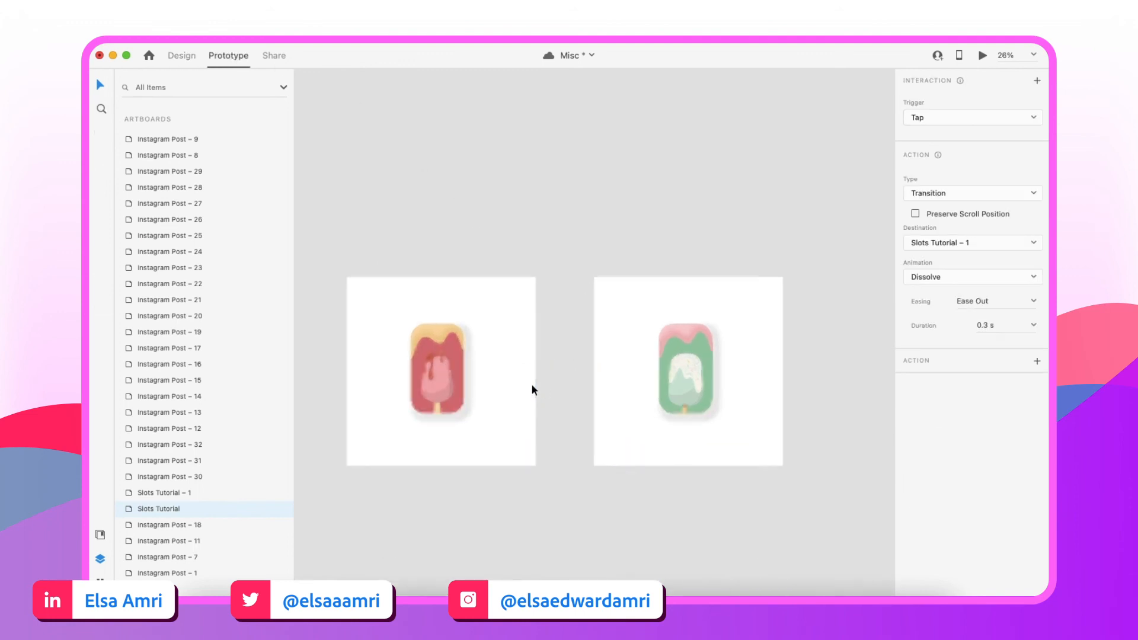
{"action": "left_click", "coordinate": [950, 195]}
{"action": "left_click", "coordinate": [927, 205]}
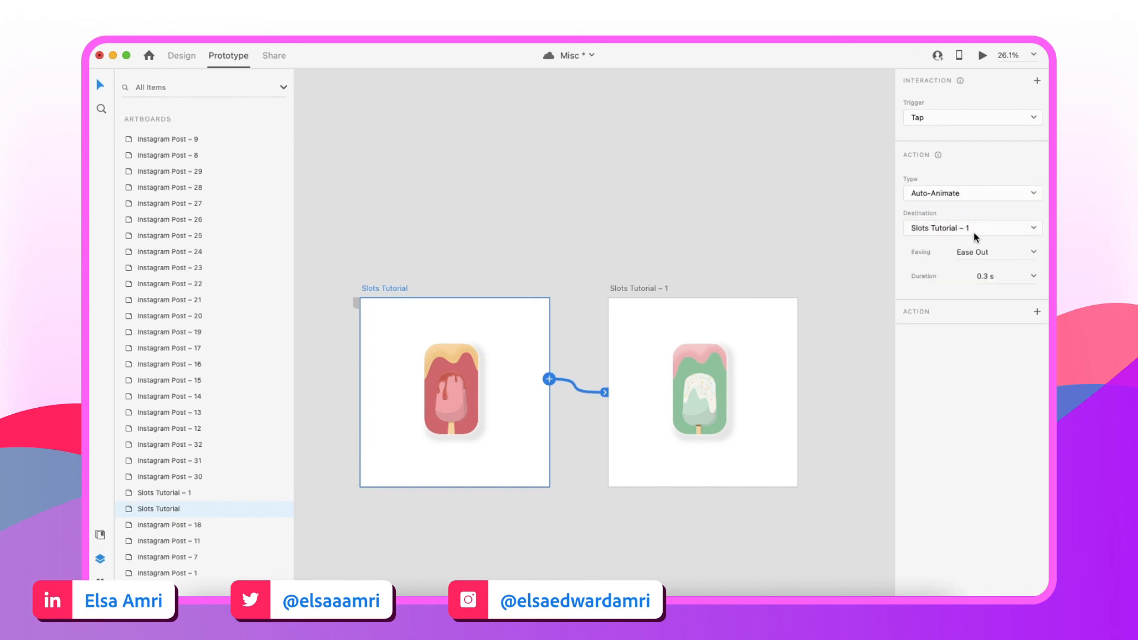
Set the Auto-Animate easing to Snap and its duration to 3 s
{"action": "left_click", "coordinate": [1037, 251]}
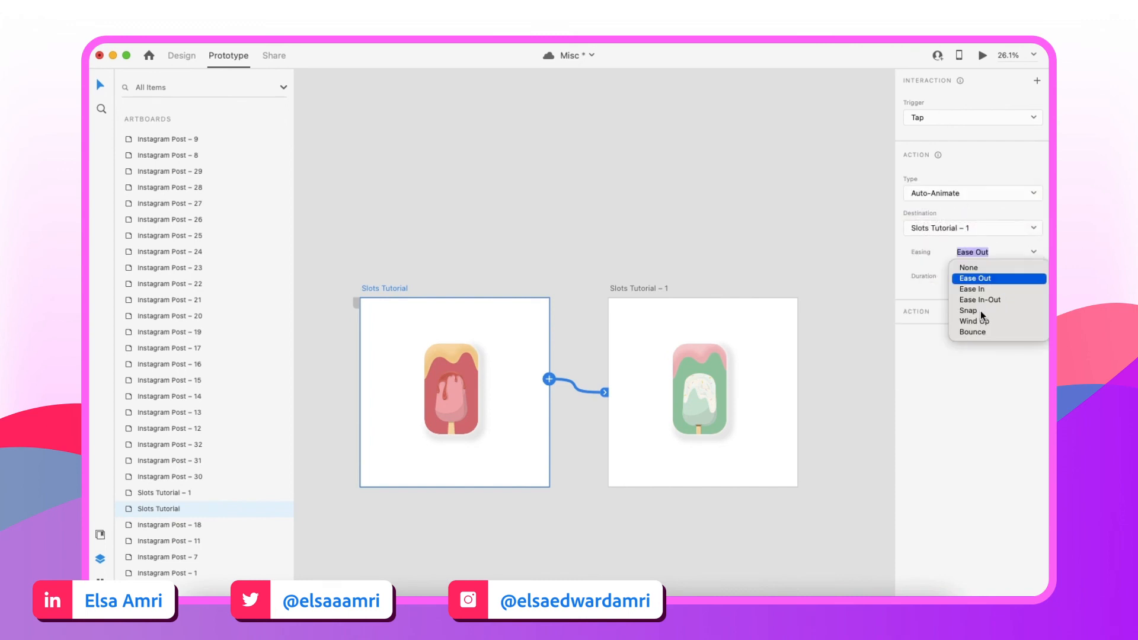
{"action": "left_click", "coordinate": [981, 313]}
{"action": "left_click", "coordinate": [1011, 273]}
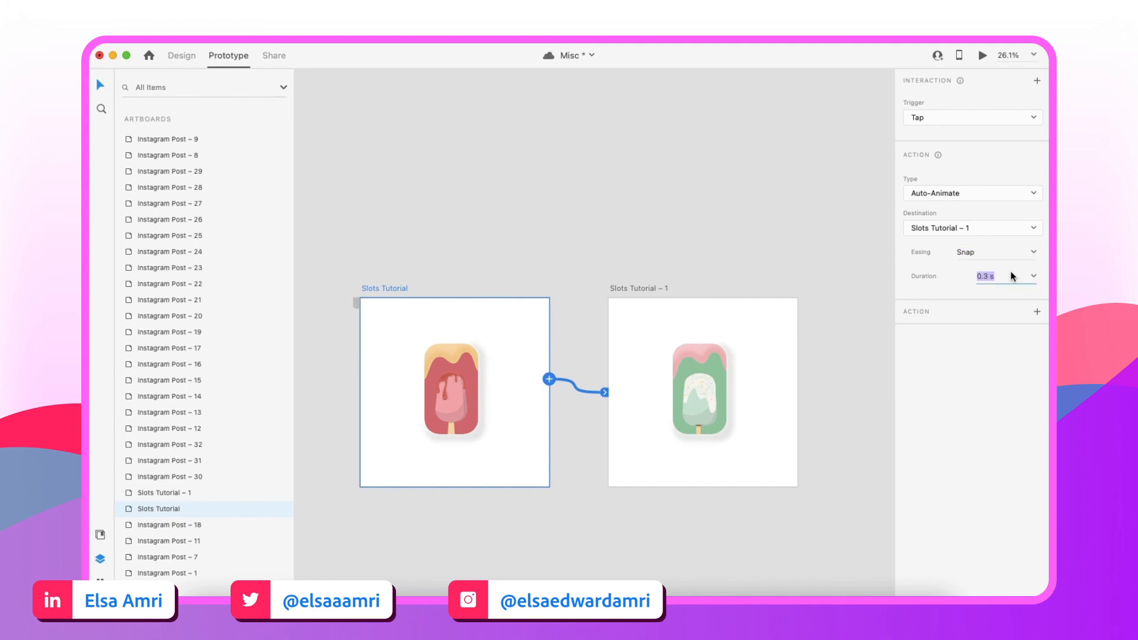
{"action": "type", "text": "3"}
{"action": "key", "text": "Return"}
Preview the spinning slot transition, close the preview and return to design mode
{"action": "left_click", "coordinate": [980, 55]}
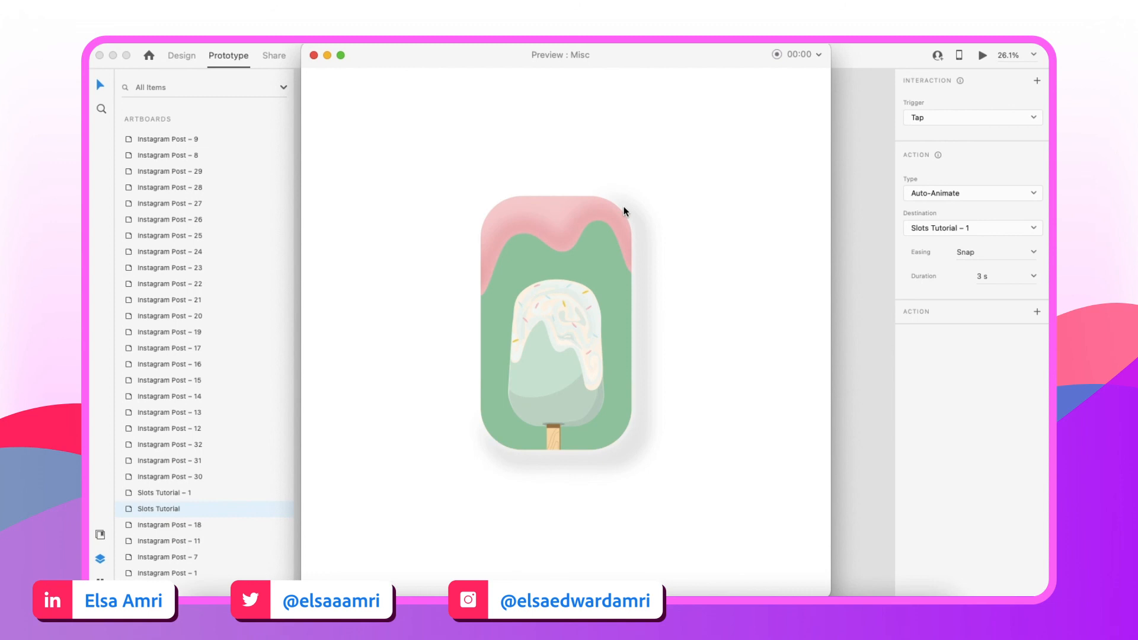
{"action": "left_click", "coordinate": [314, 56]}
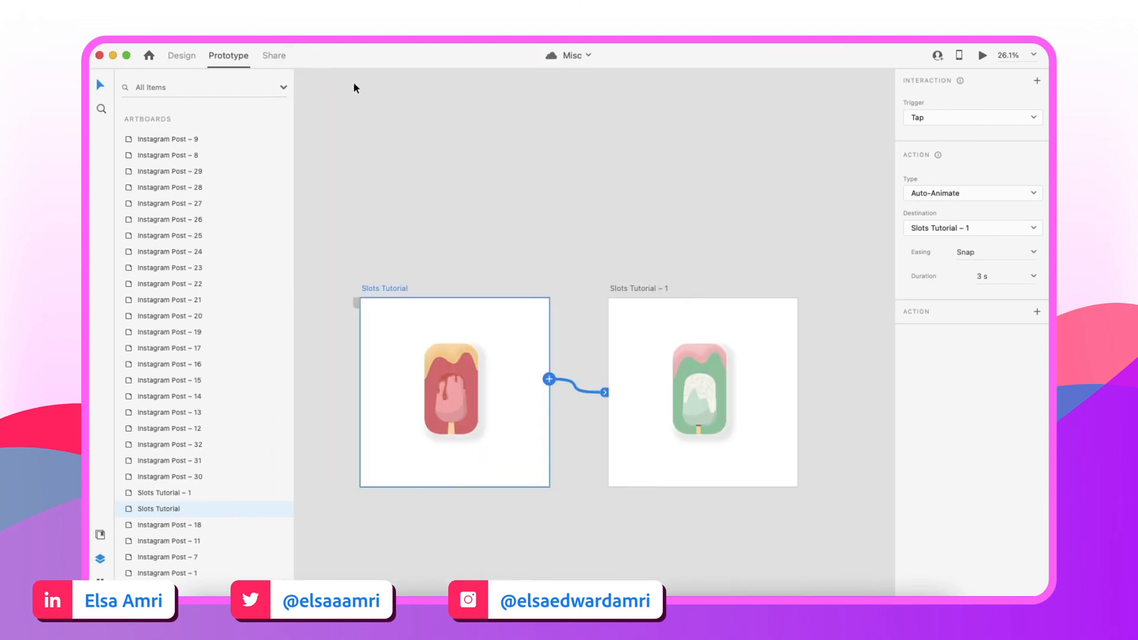
{"action": "left_click", "coordinate": [189, 57]}
{"action": "scroll", "coordinate": [460, 264], "scroll_direction": "left", "scroll_amount": 1}
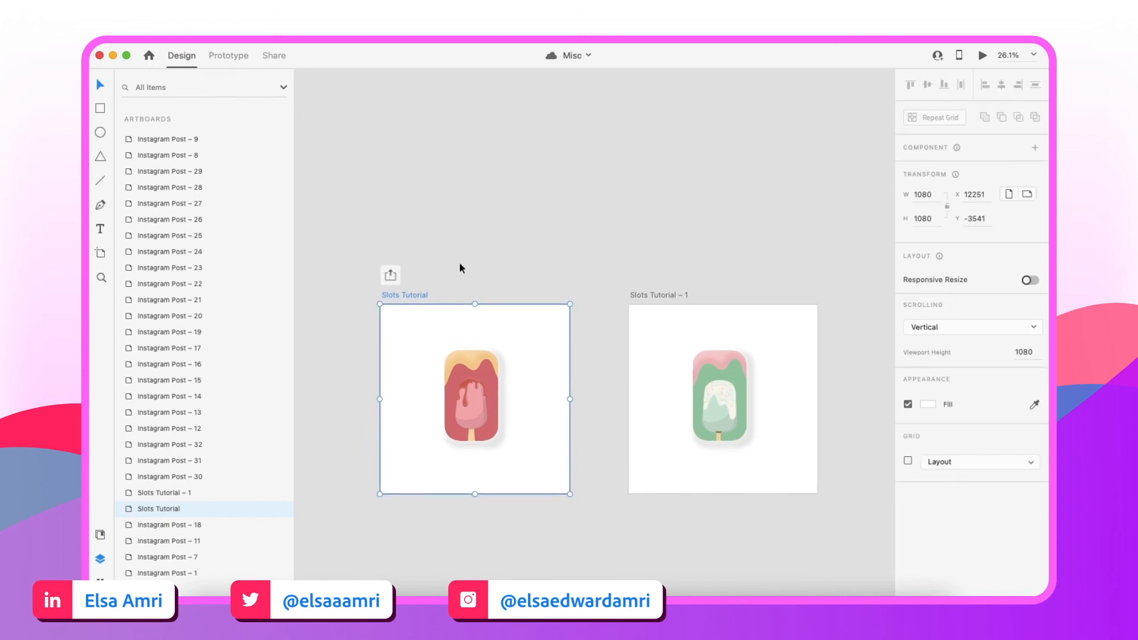